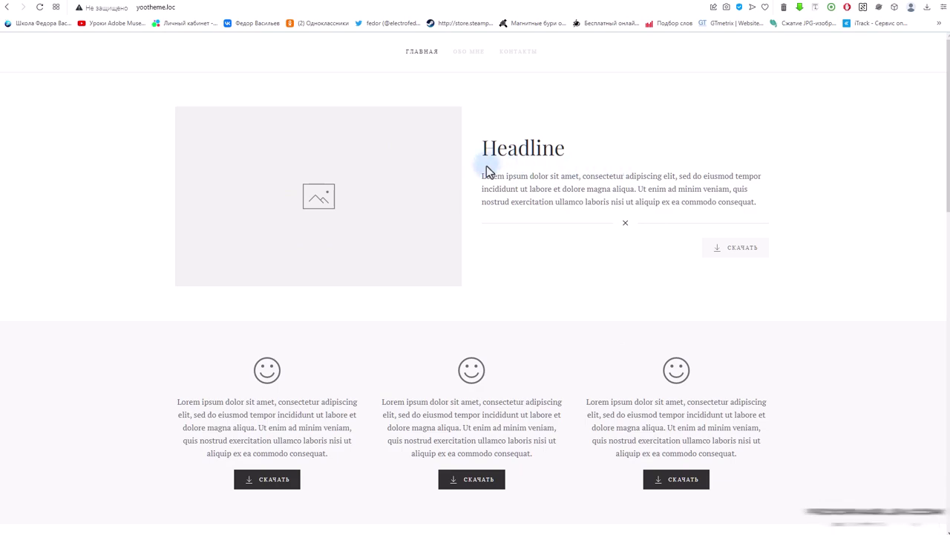
Look through the yootheme.loc home page, from the opening headline section down to the bar chart and footer.
scroll(233, 253, "down", 7)
scroll(500, 295, "down", 5)
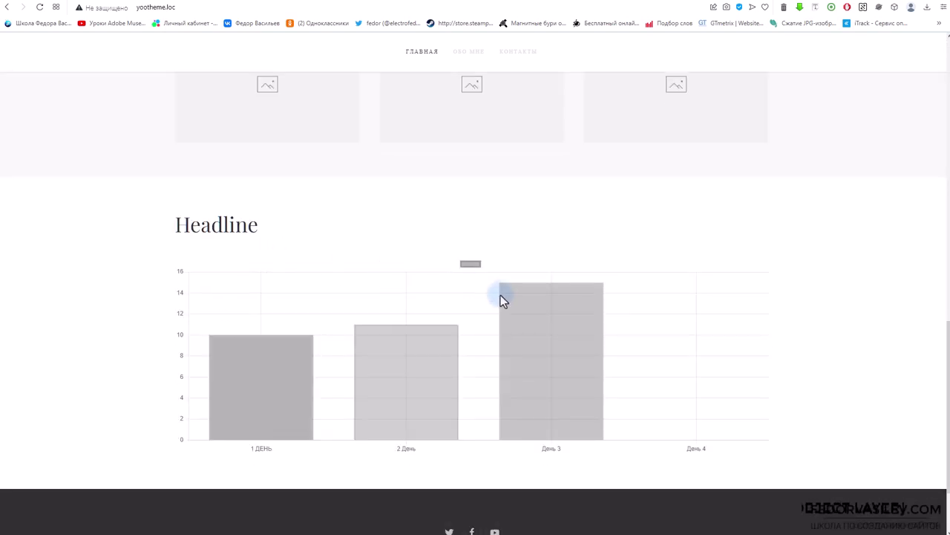
scroll(236, 265, "up", 12)
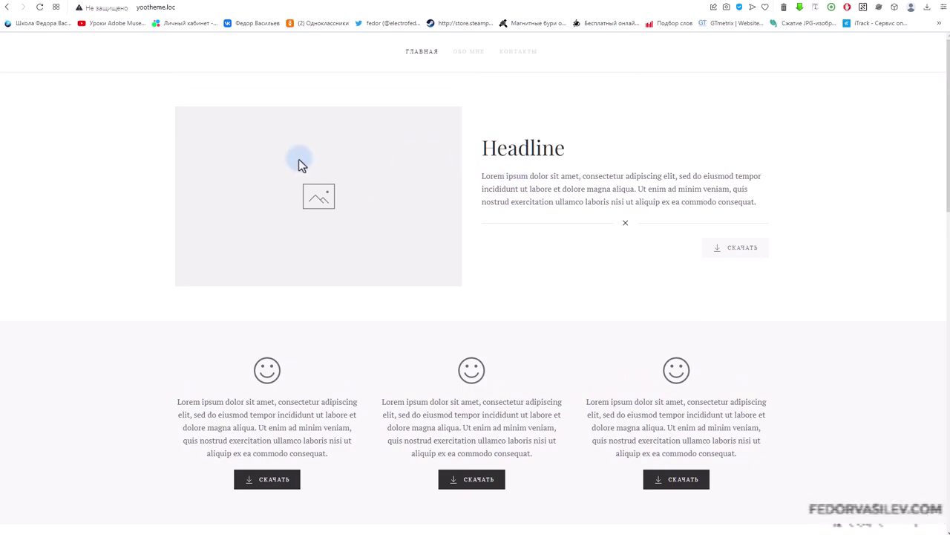
scroll(719, 236, "down", 5)
scroll(718, 237, "down", 15)
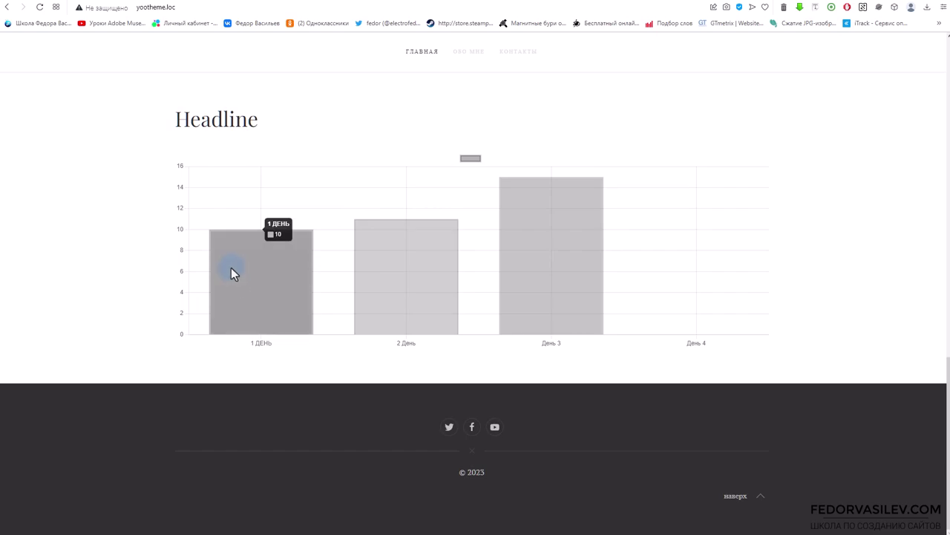
left_click_drag(214, 136, 288, 298)
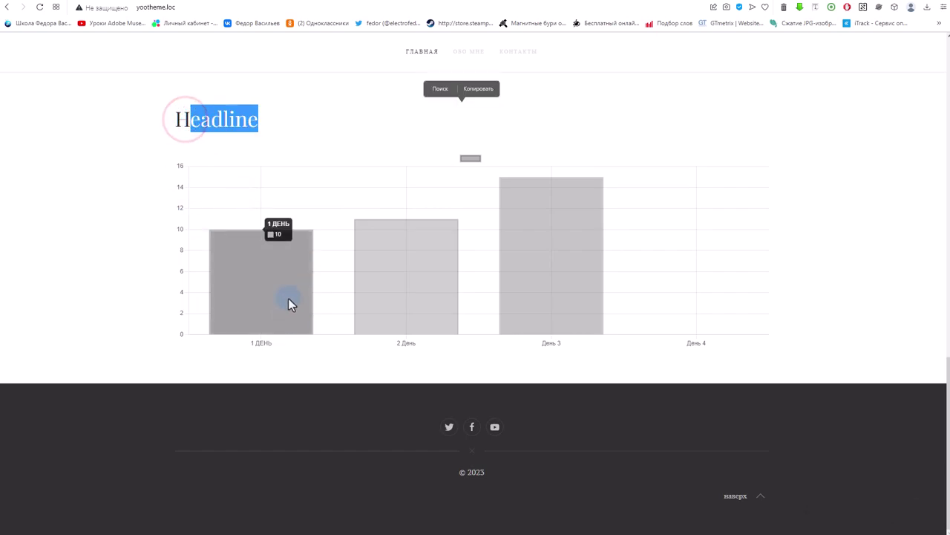
scroll(438, 346, "up", 3)
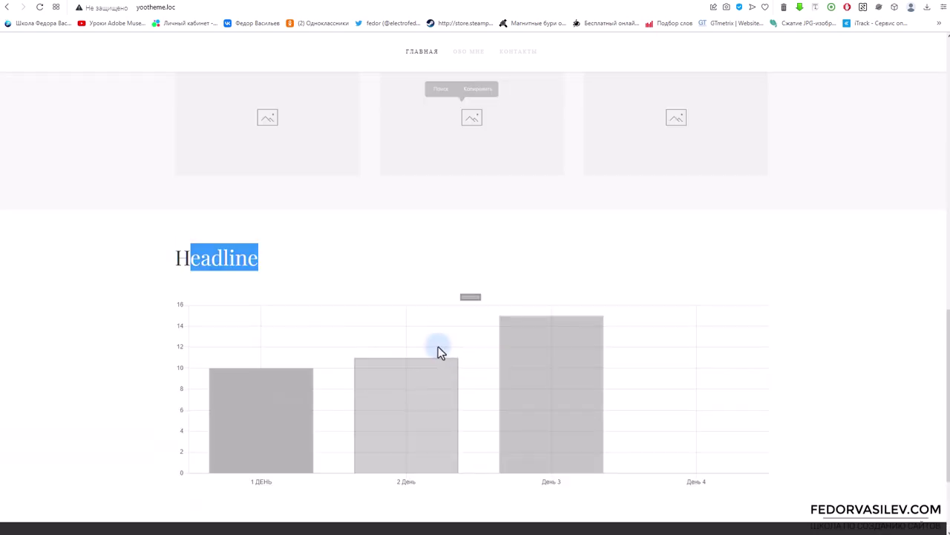
scroll(378, 355, "down", 1)
left_click(273, 296)
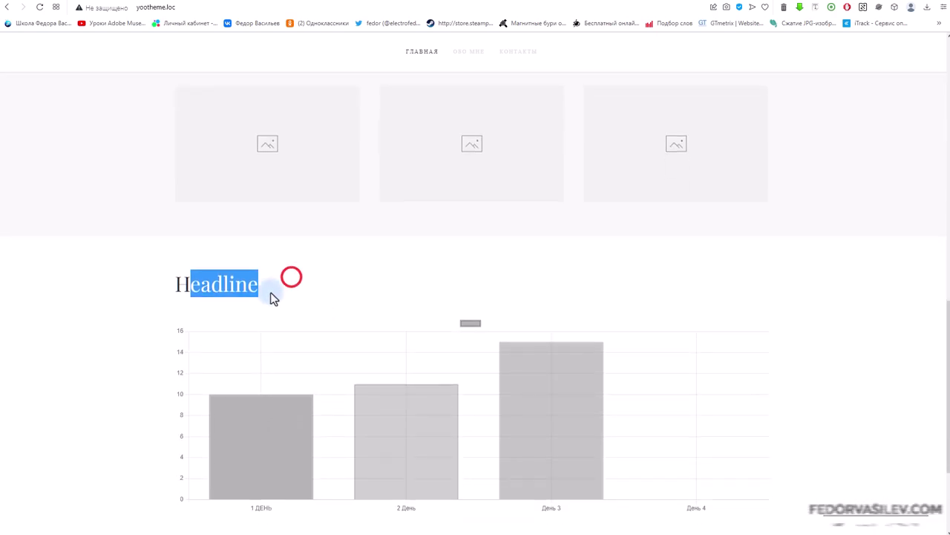
left_click(202, 293)
scroll(268, 307, "up", 1)
scroll(303, 194, "up", 5)
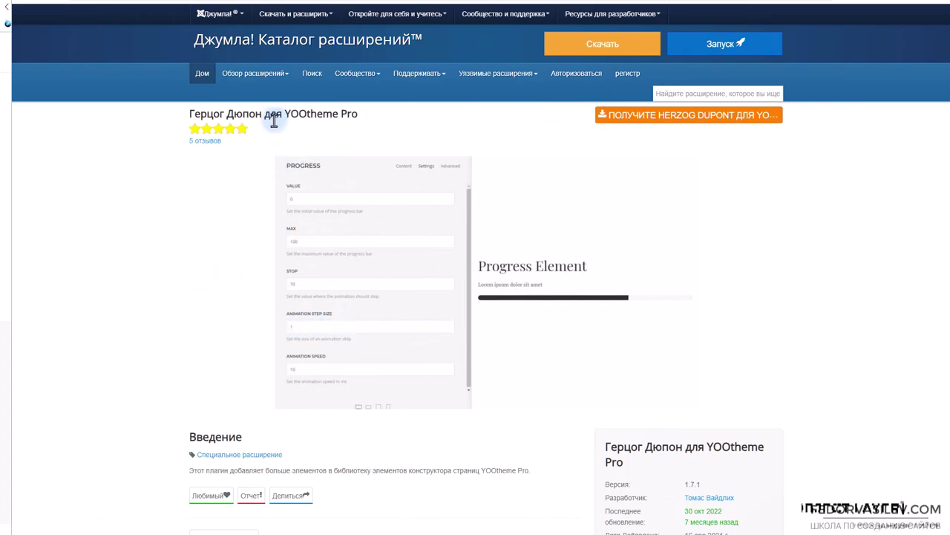
Examine the title and gallery screenshots of the Herzog Dupont for YOOtheme Pro page in the Joomla extensions directory.
left_click_drag(287, 113, 335, 116)
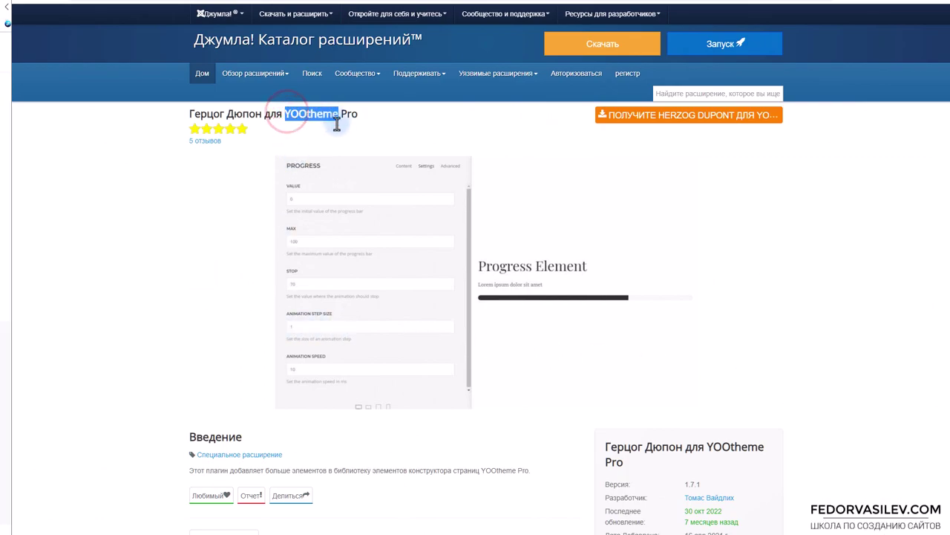
left_click(381, 119)
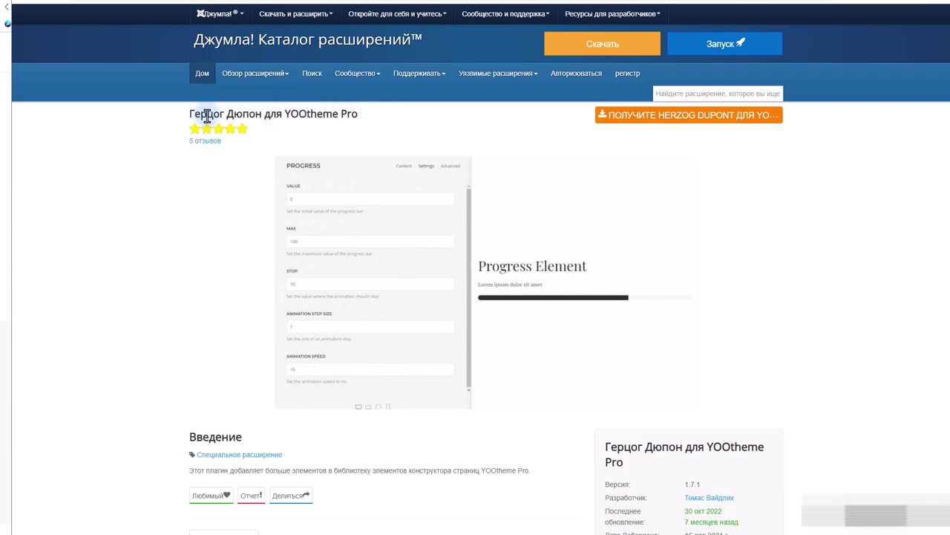
left_click_drag(191, 114, 271, 120)
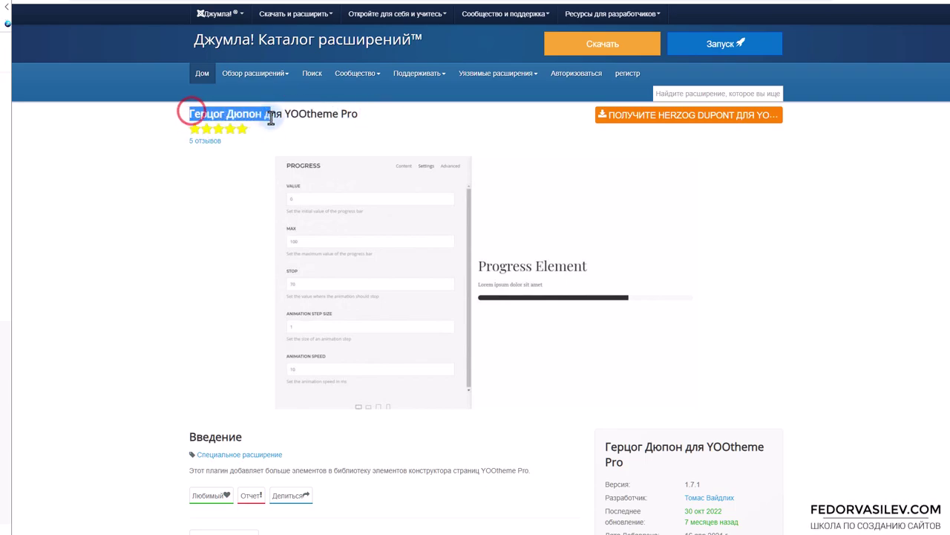
scroll(316, 307, "down", 3)
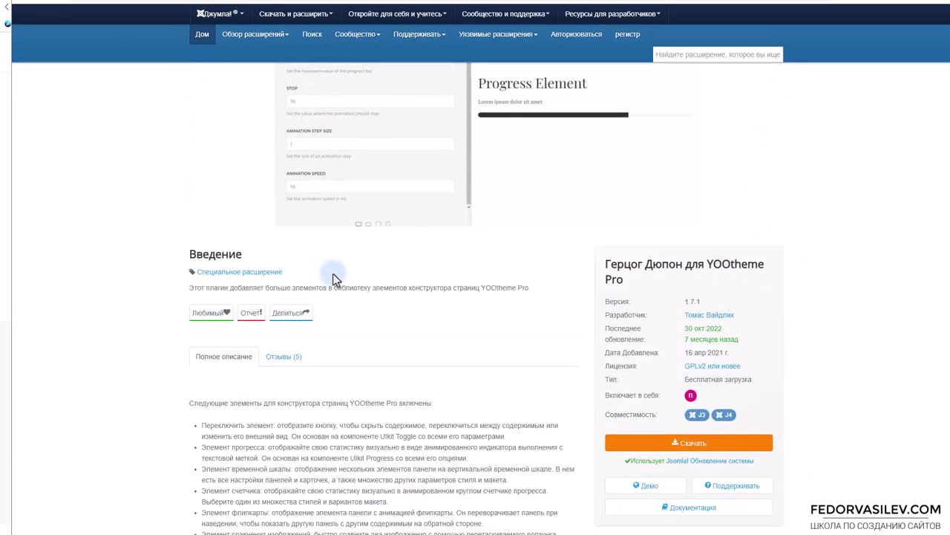
scroll(332, 273, "up", 3)
left_click(765, 280)
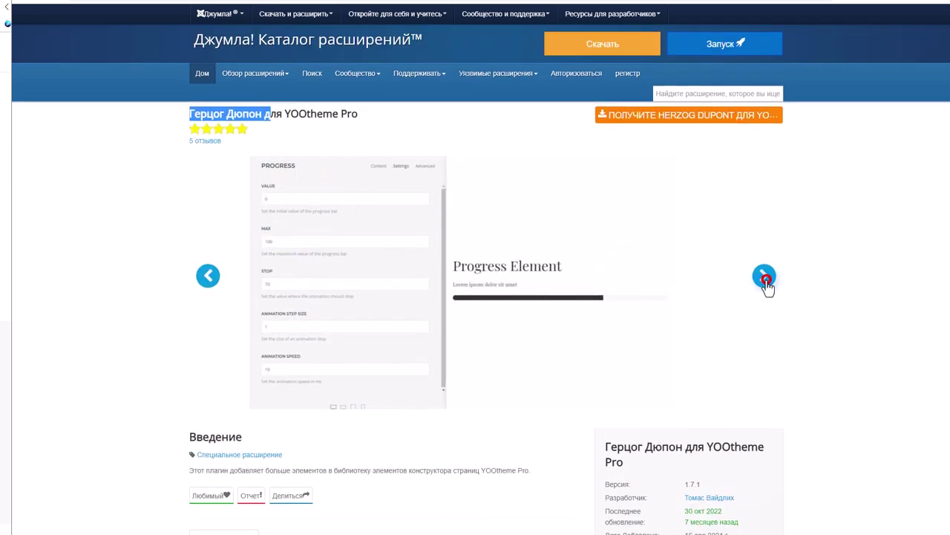
left_click(765, 277)
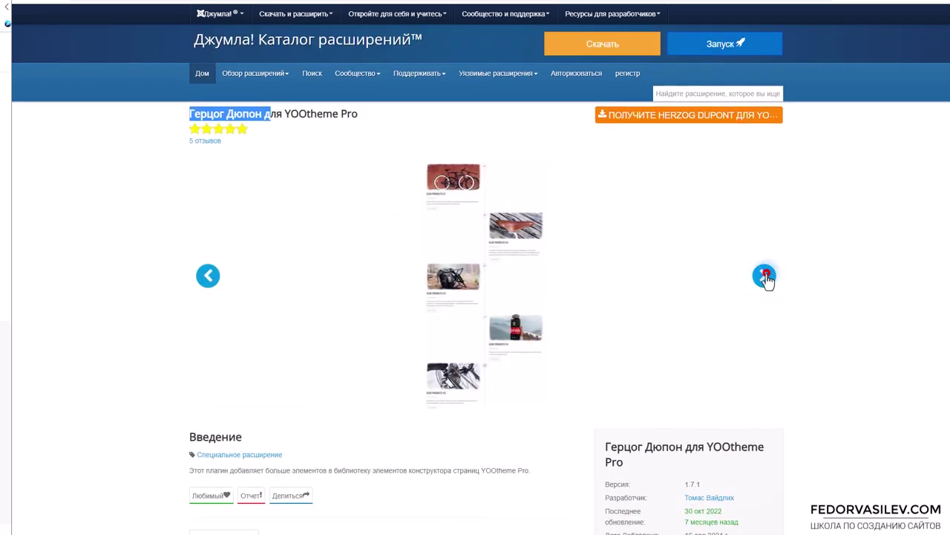
left_click(763, 277)
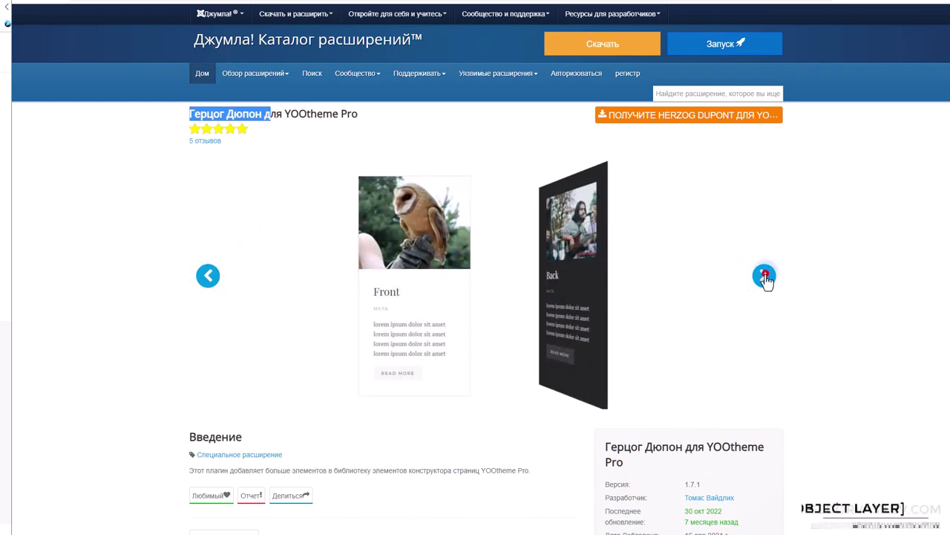
left_click(765, 277)
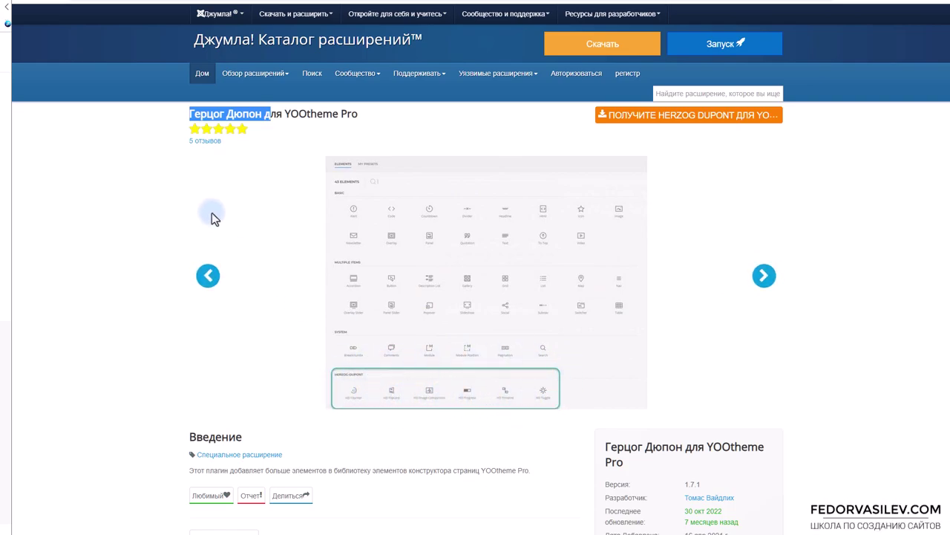
Read the Herzog Dupont extension's introduction and its description of the included page builder elements.
left_click(211, 115)
scroll(291, 261, "down", 3)
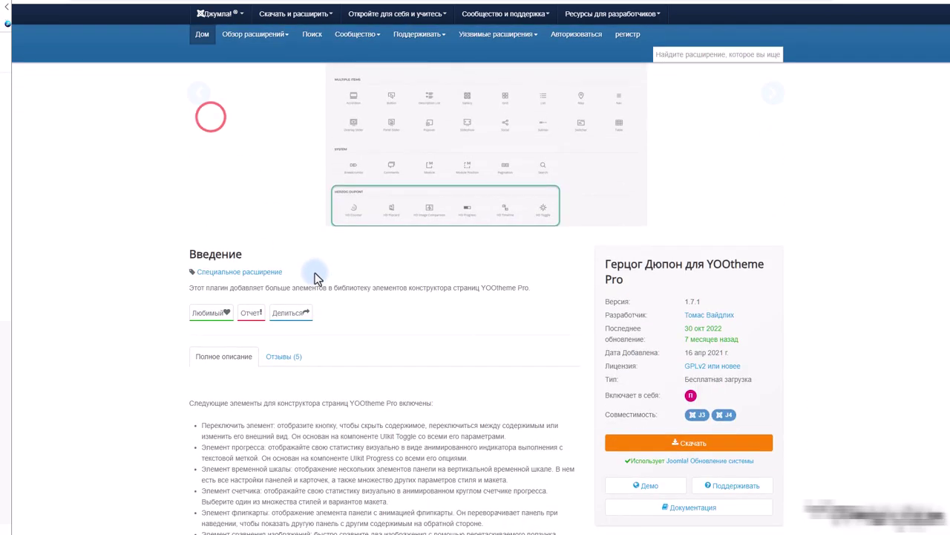
scroll(503, 225, "down", 3)
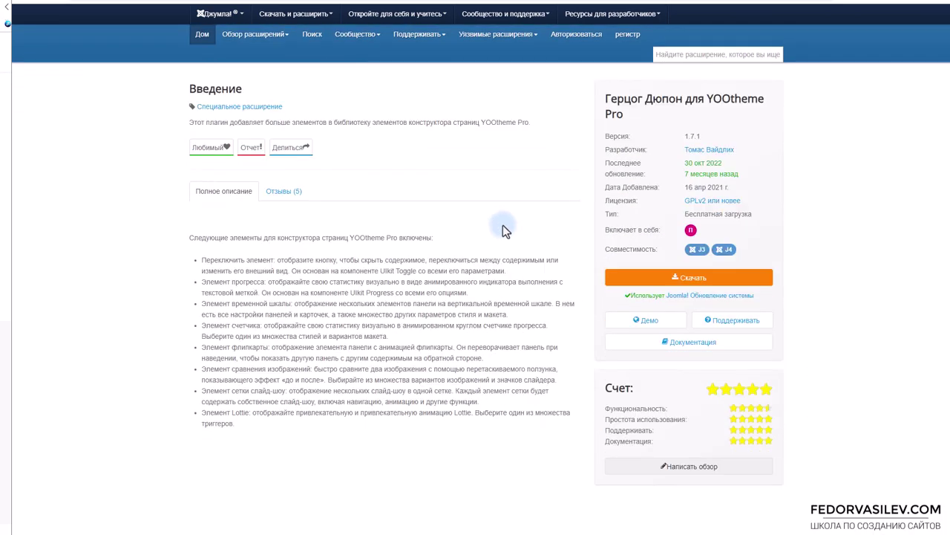
scroll(503, 224, "up", 4)
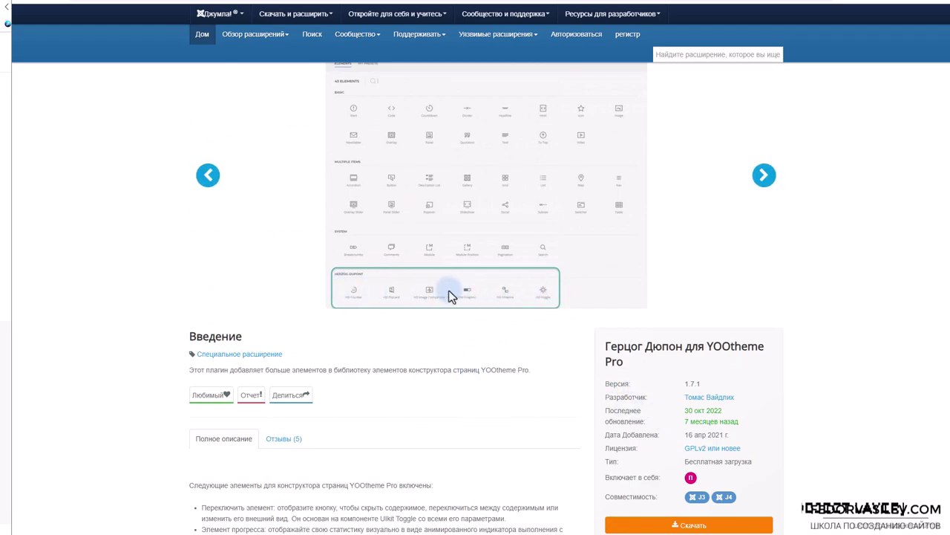
scroll(380, 297, "down", 1)
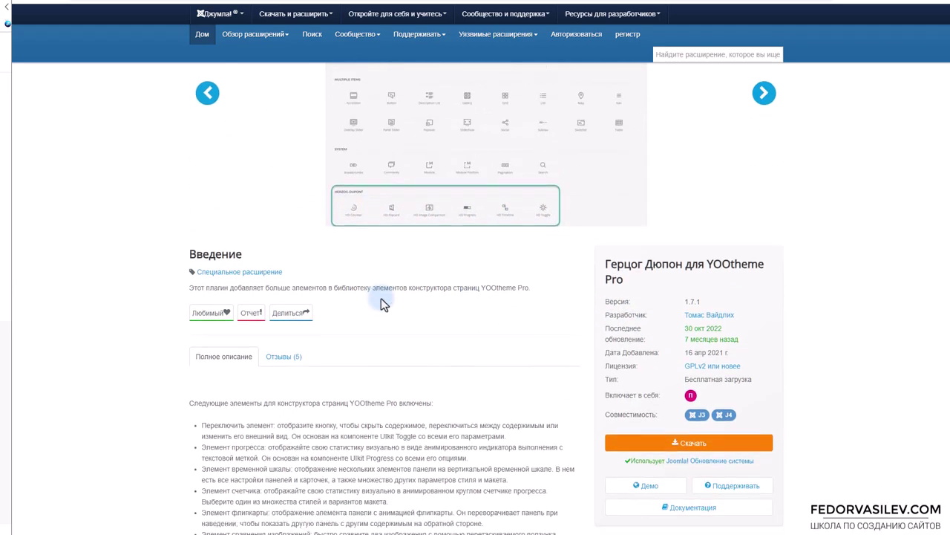
scroll(381, 297, "down", 3)
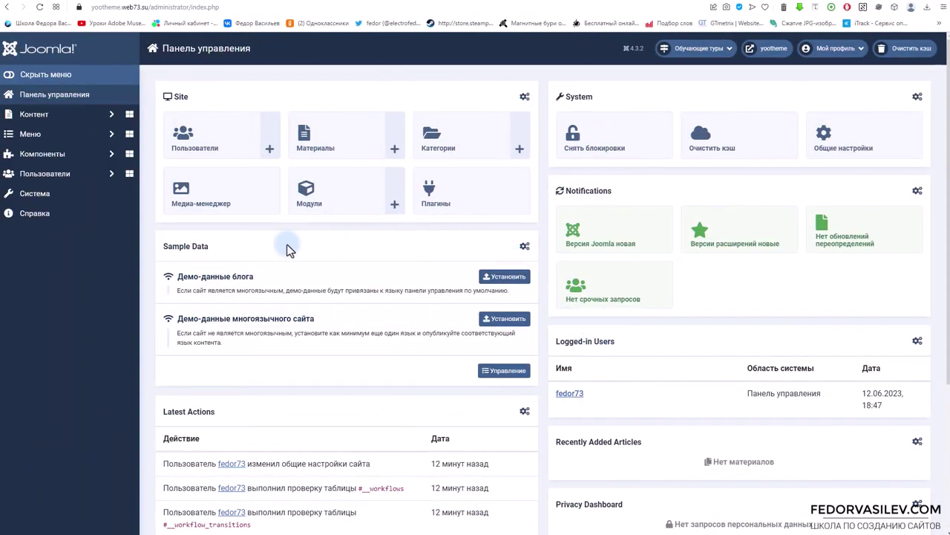
Install the YOOtheme Pro package and the Herzog Dupont plugin from local files in the Joomla administrator.
left_click(33, 196)
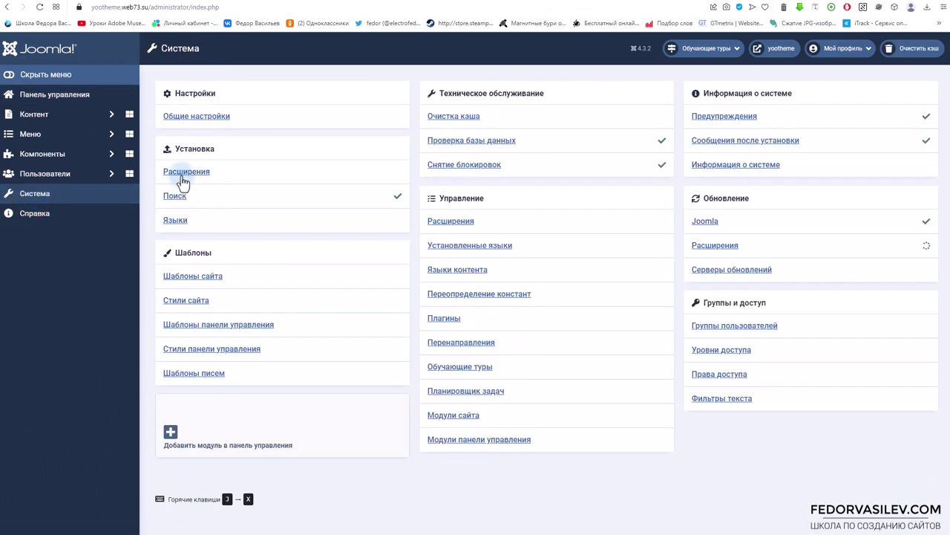
left_click(184, 173)
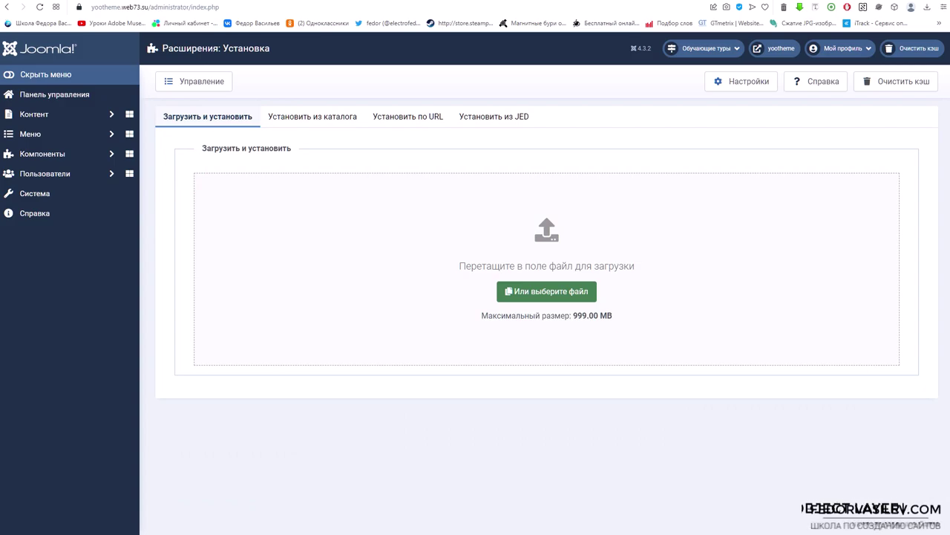
left_click_drag(379, 507, 412, 255)
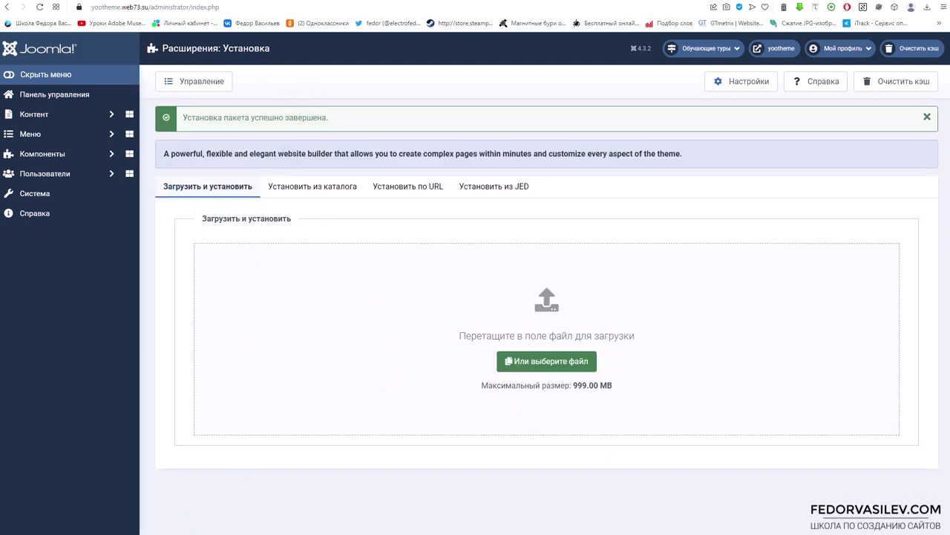
key("alt+Tab")
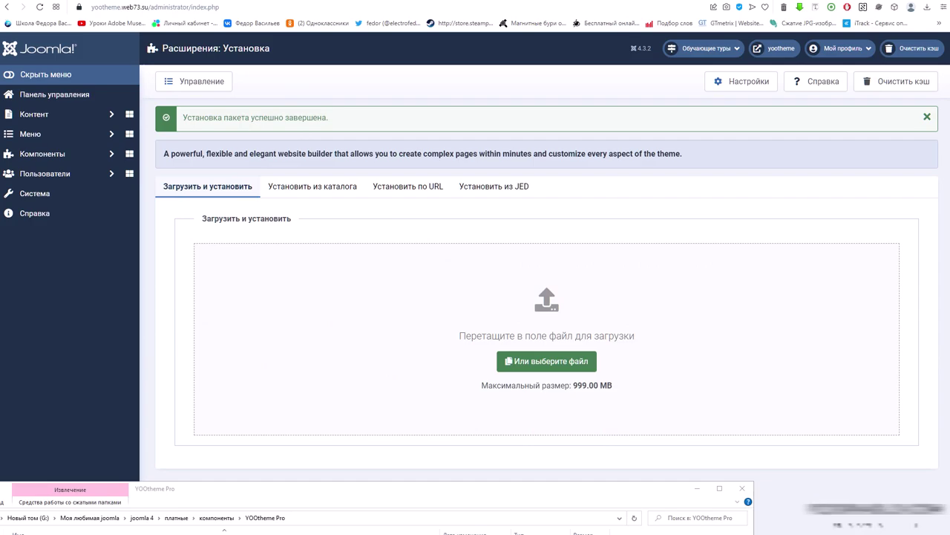
left_click_drag(302, 520, 370, 359)
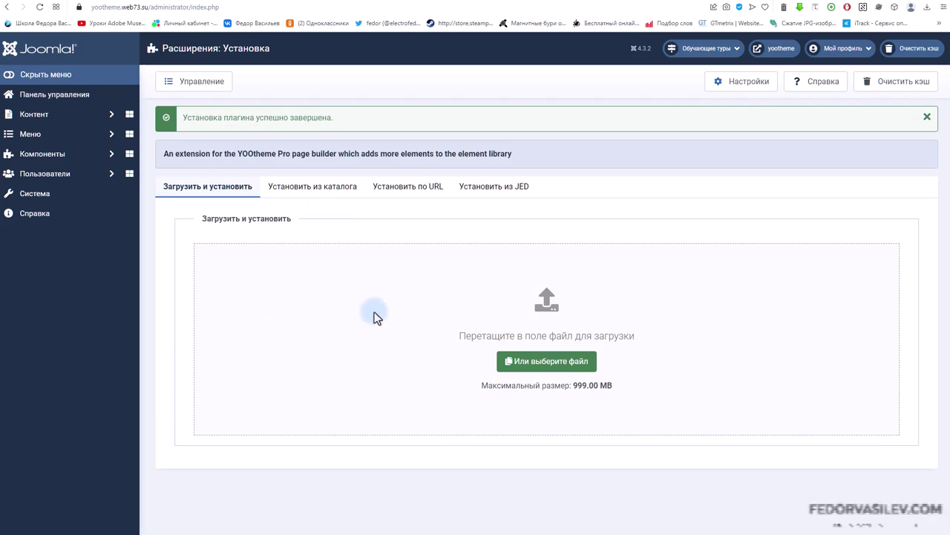
Make the YOOtheme site style the default template style in Joomla.
left_click(46, 154)
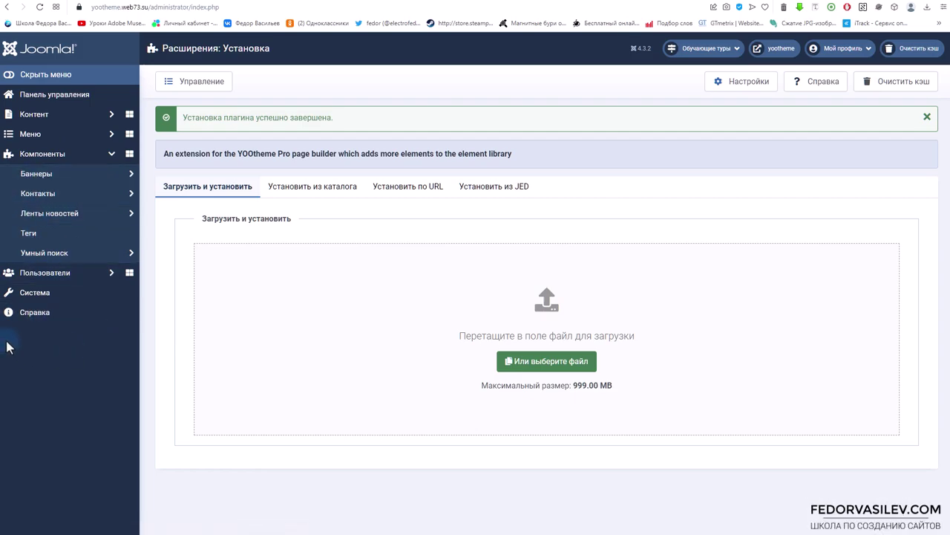
left_click(46, 294)
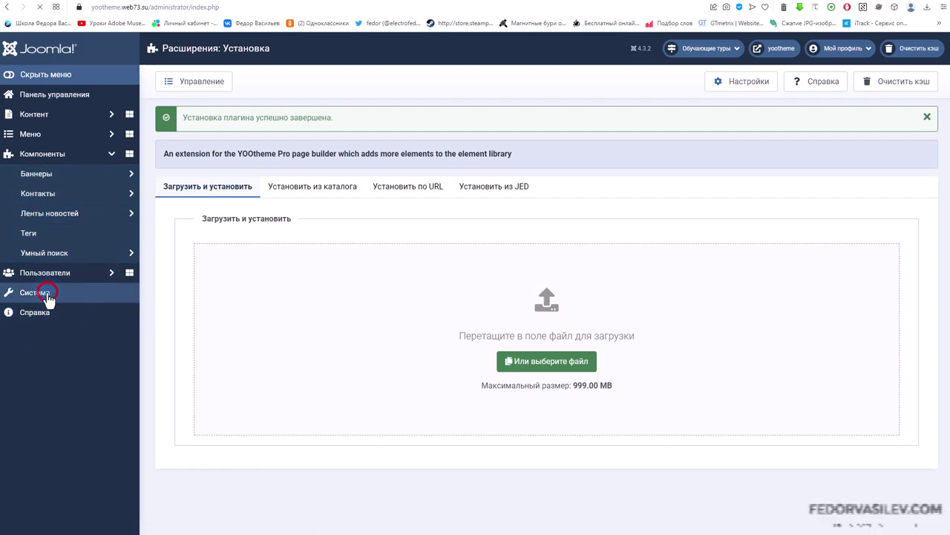
left_click(170, 300)
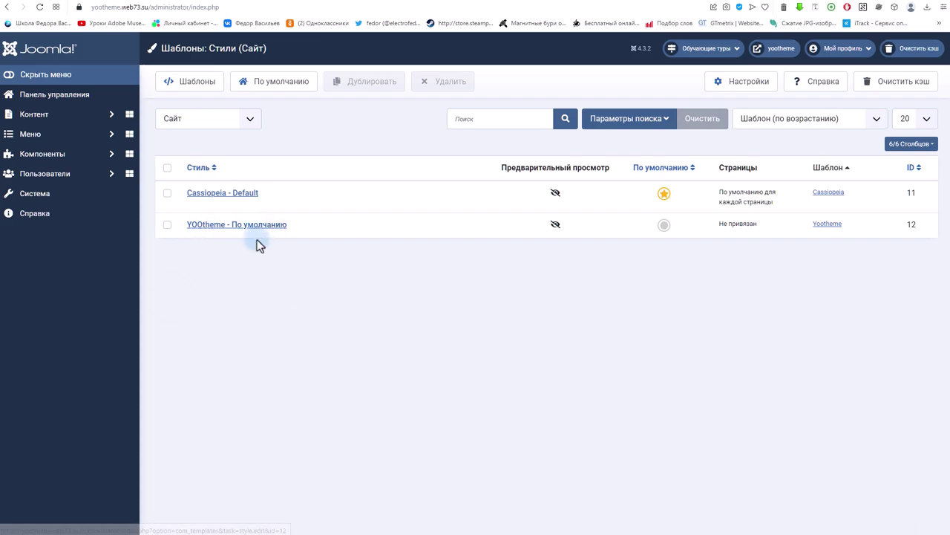
left_click(664, 226)
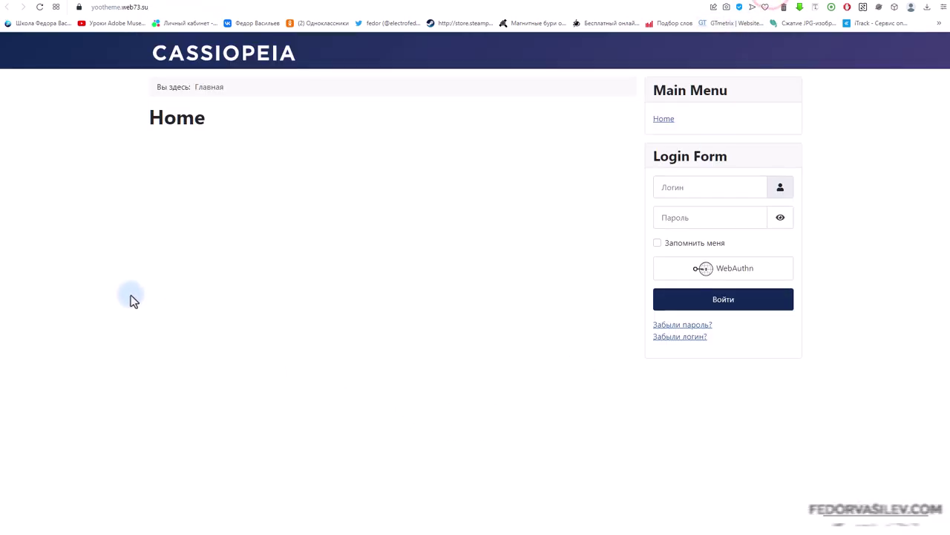
Reload the yootheme.web73.su front page and check its Home heading and menu item with the YOOtheme template.
left_click(40, 7)
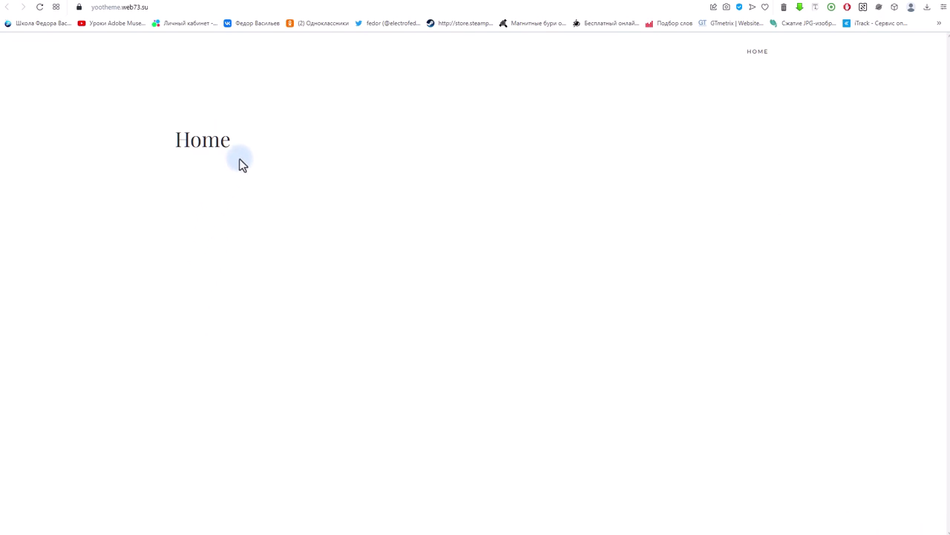
left_click_drag(239, 158, 187, 141)
left_click(569, 176)
left_click_drag(794, 49, 708, 64)
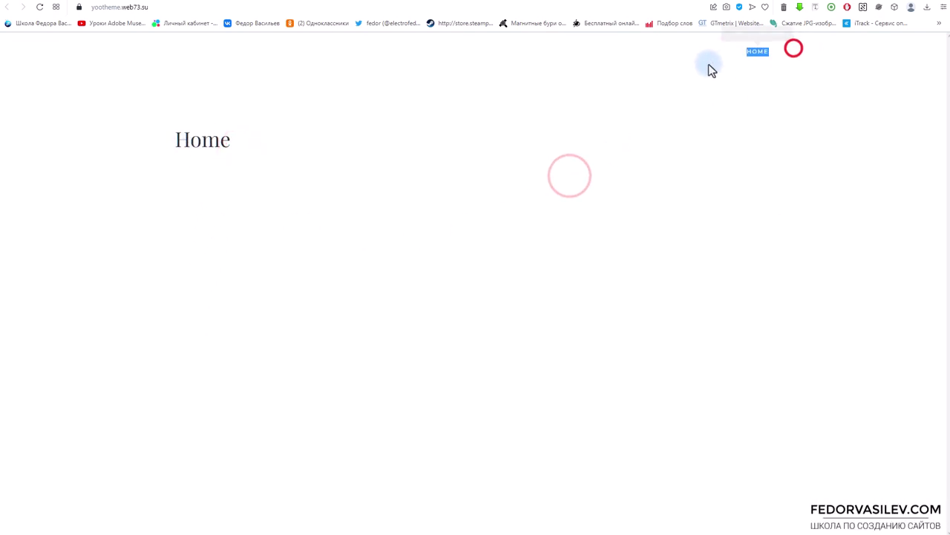
left_click(744, 95)
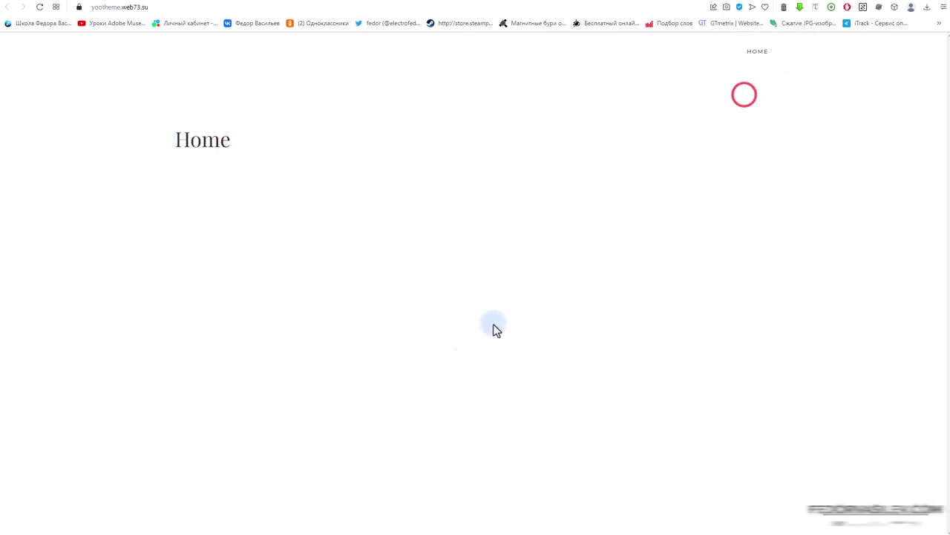
Switch to the yootheme.loc sample site and review its home page sections down to the accordion and images.
left_click(727, 7)
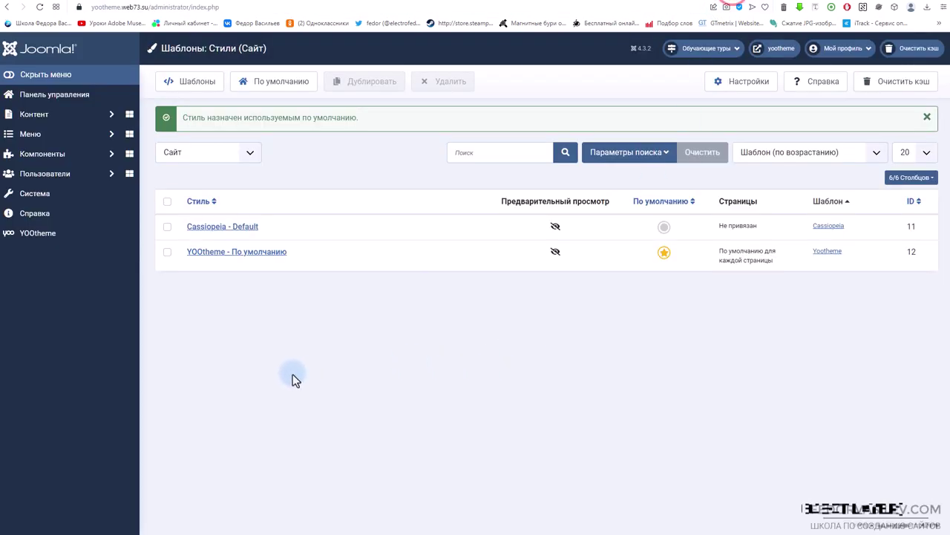
left_click(816, 6)
scroll(418, 301, "down", 2)
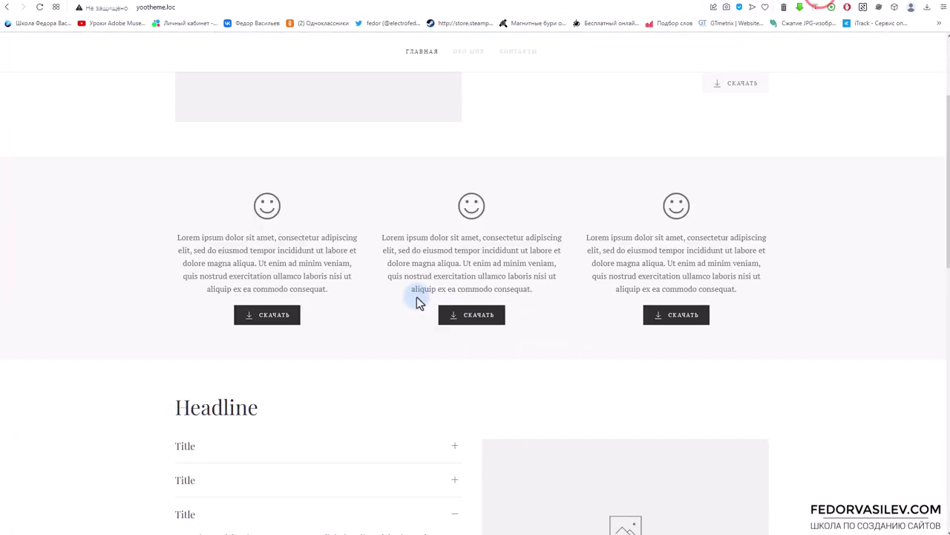
scroll(417, 301, "up", 2)
scroll(276, 176, "down", 12)
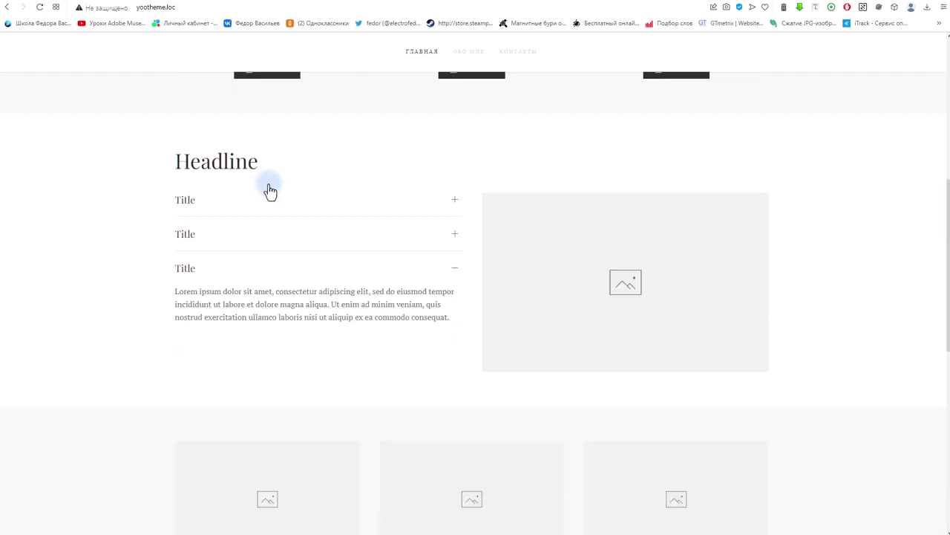
Dismiss the YOOtheme Pro 4.0 news, read the page builder's note on individual layouts for the Home page, and close YOOtheme.
scroll(211, 233, "up", 10)
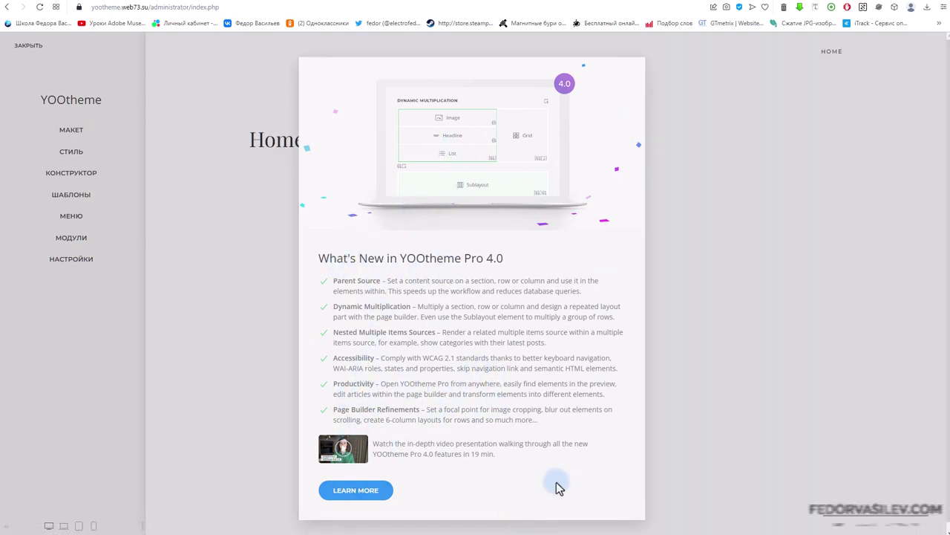
left_click(797, 211)
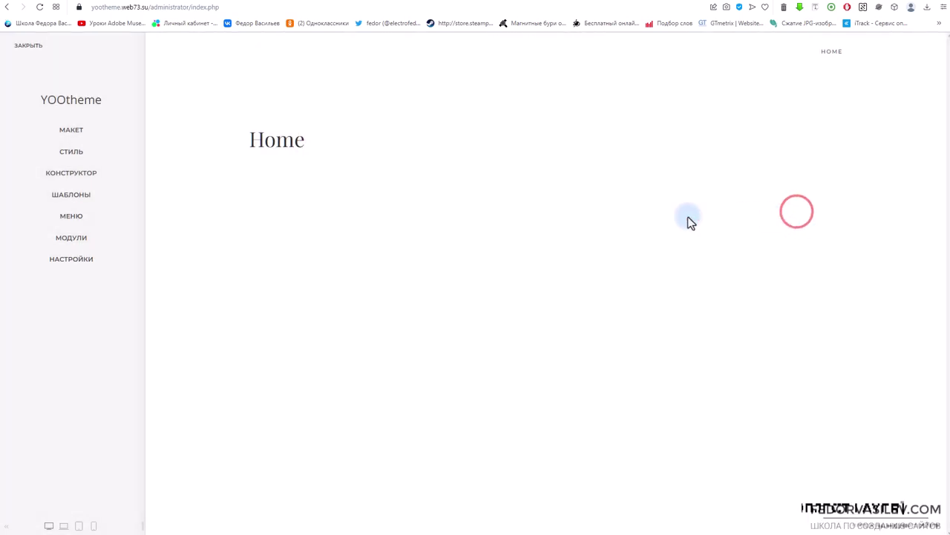
left_click(74, 173)
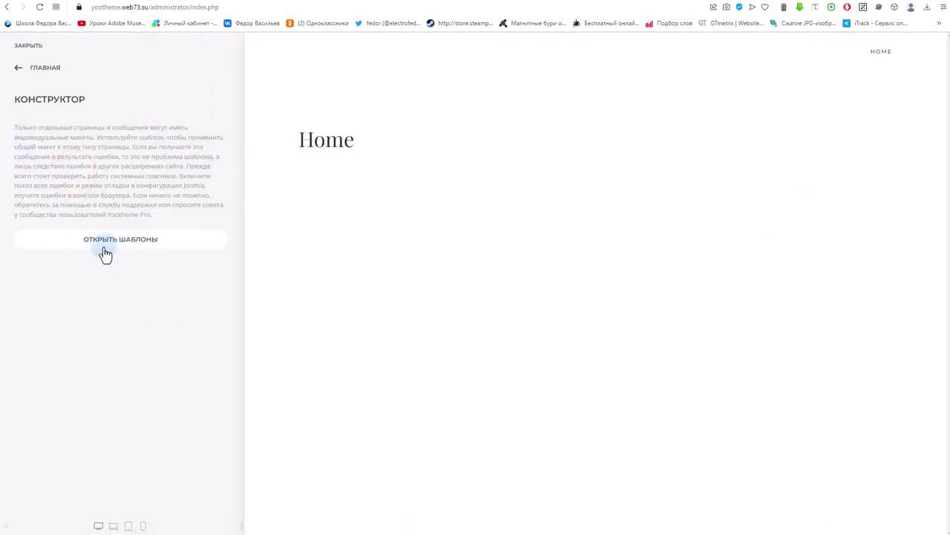
left_click_drag(16, 127, 151, 196)
left_click(100, 186)
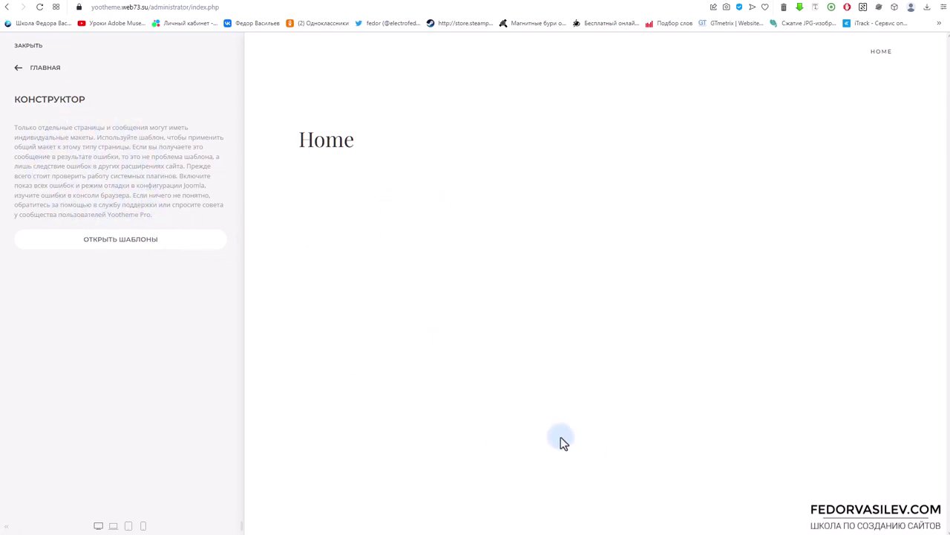
left_click(23, 45)
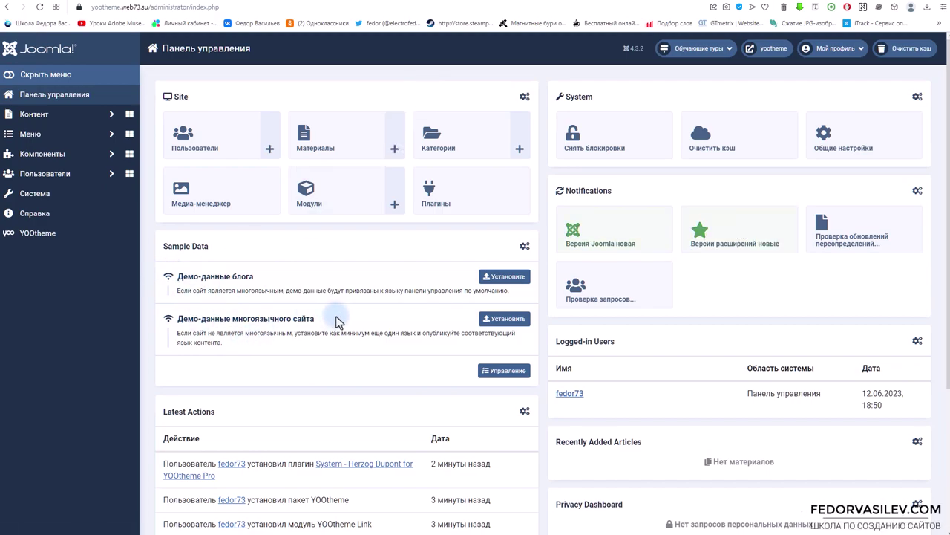
Create a Joomla article titled "главная" and save it with a new blank article opened.
left_click(43, 118)
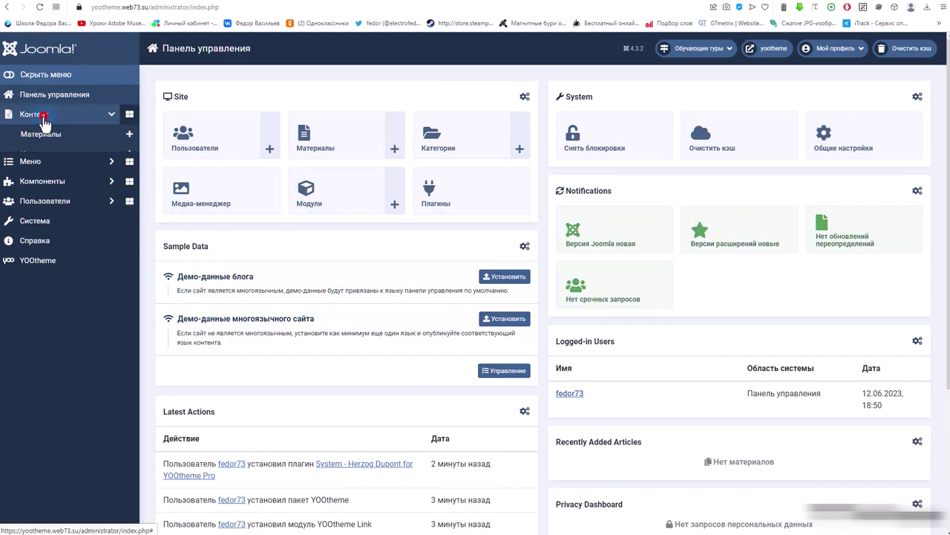
left_click(128, 134)
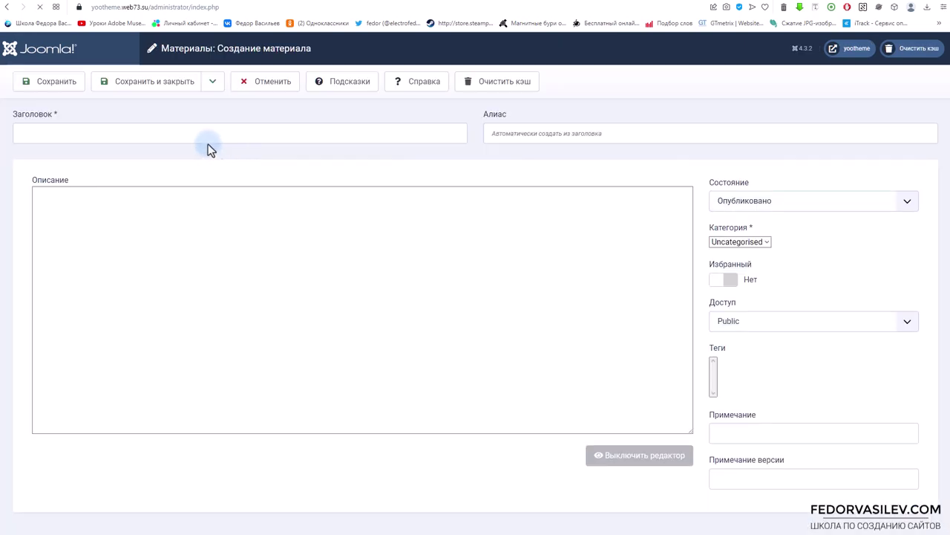
left_click(152, 133)
type("главная")
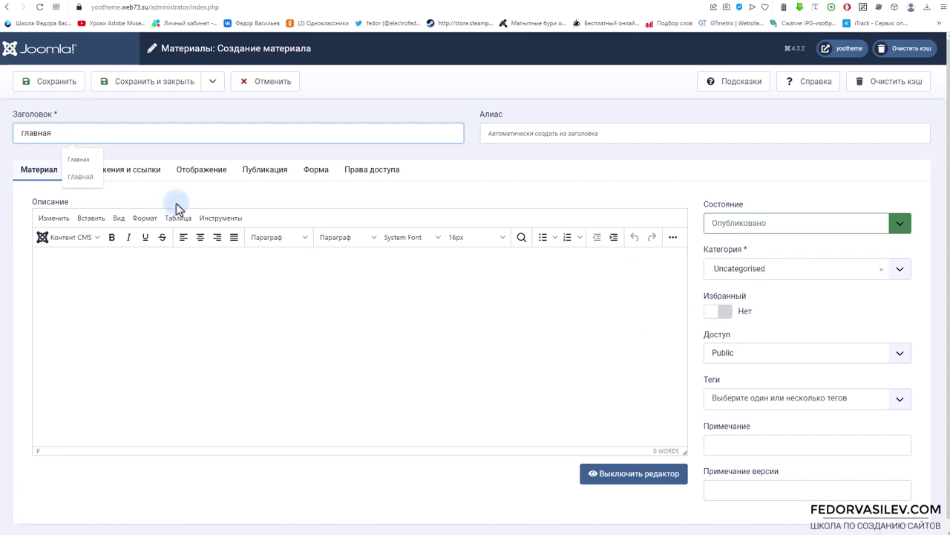
left_click(174, 128)
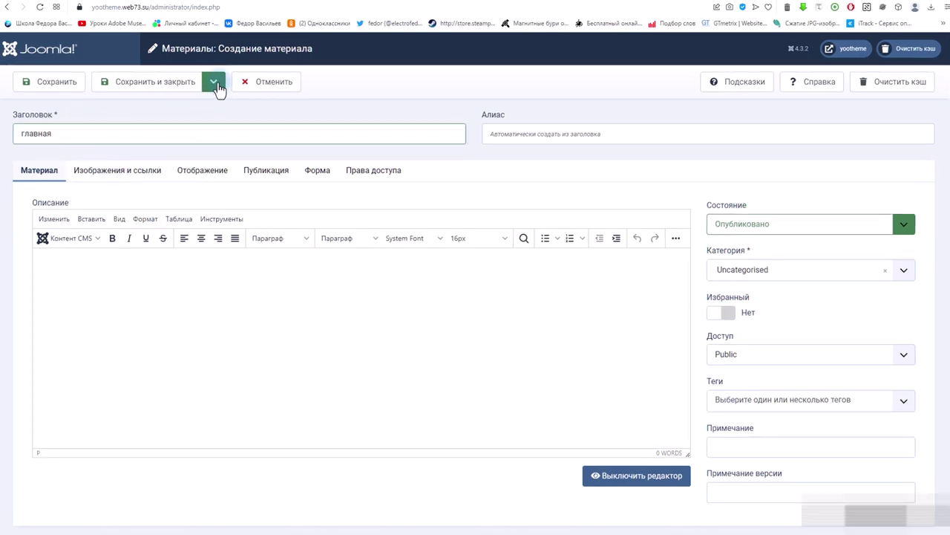
left_click(215, 87)
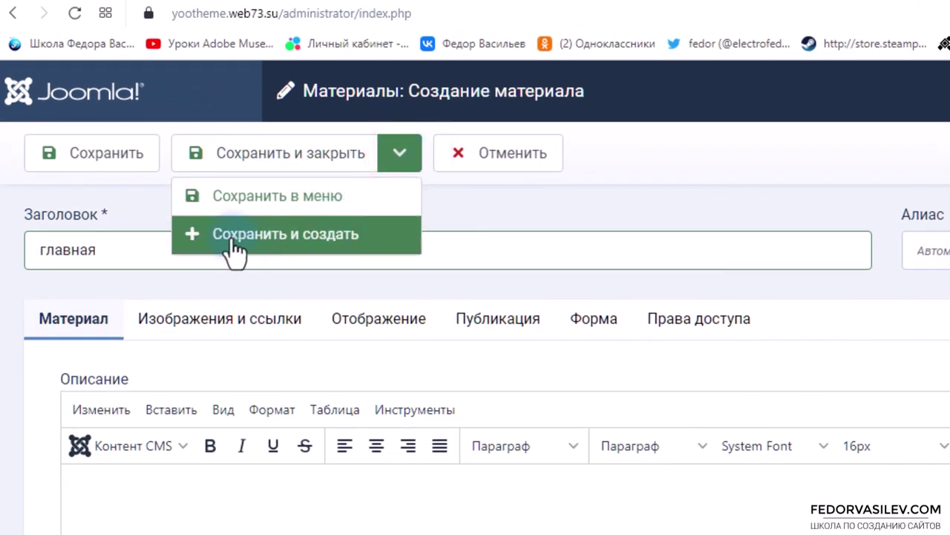
left_click(293, 236)
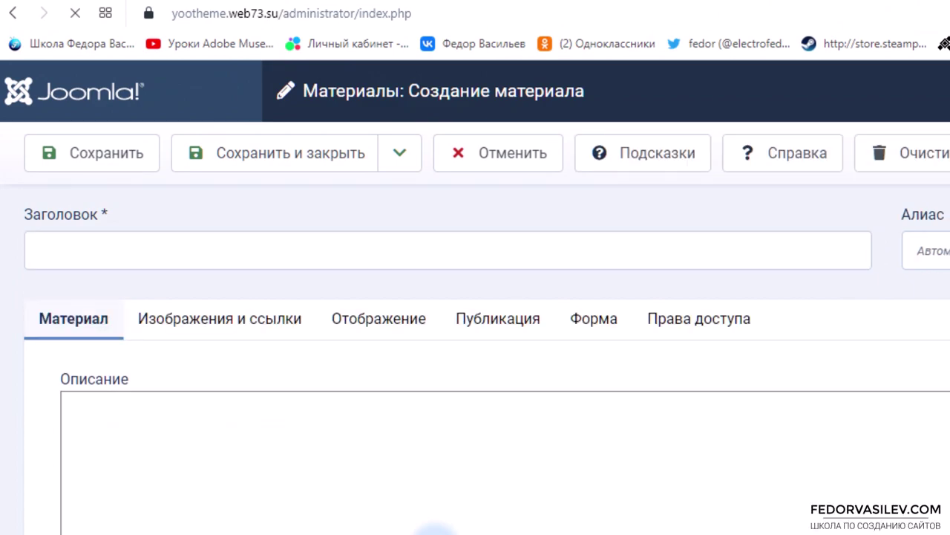
Title the new article "обо мнне" and save it with another blank article opened.
left_click(131, 356)
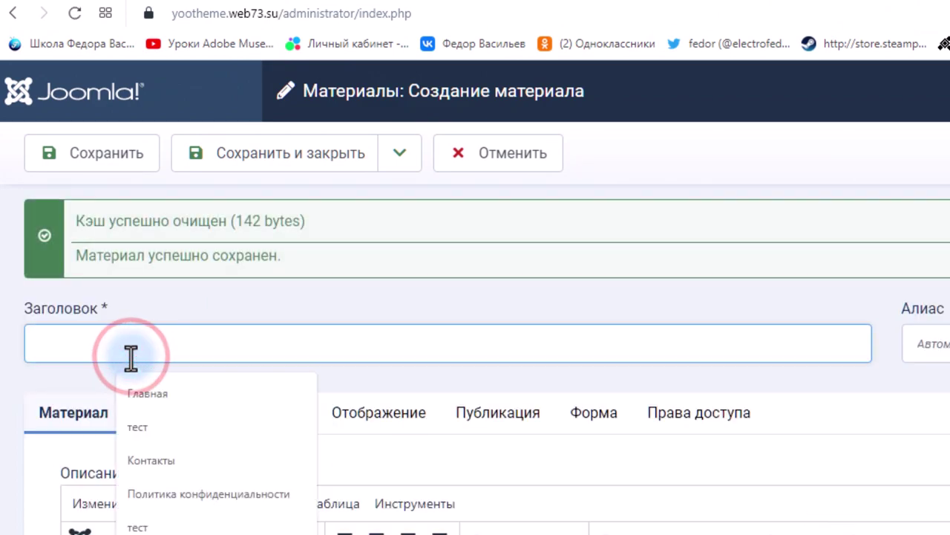
type("обо мнне")
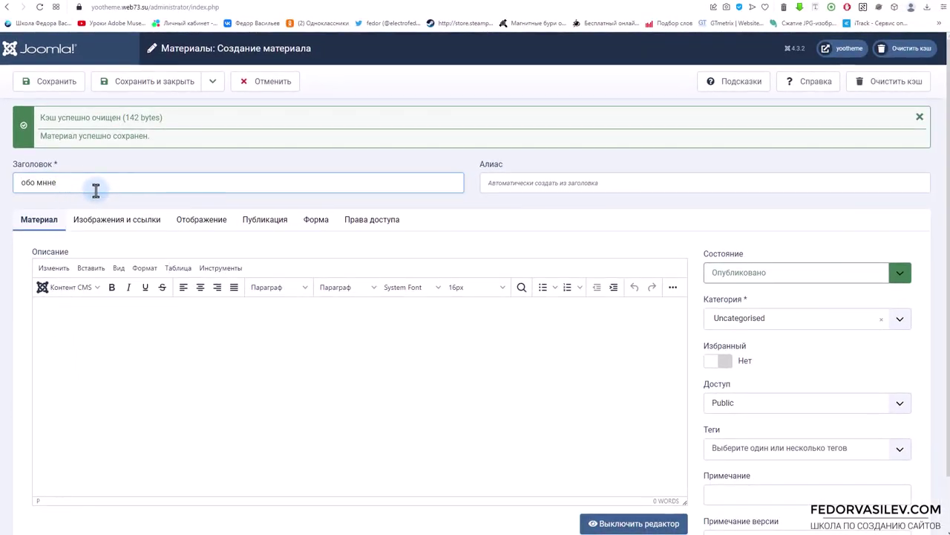
left_click(212, 83)
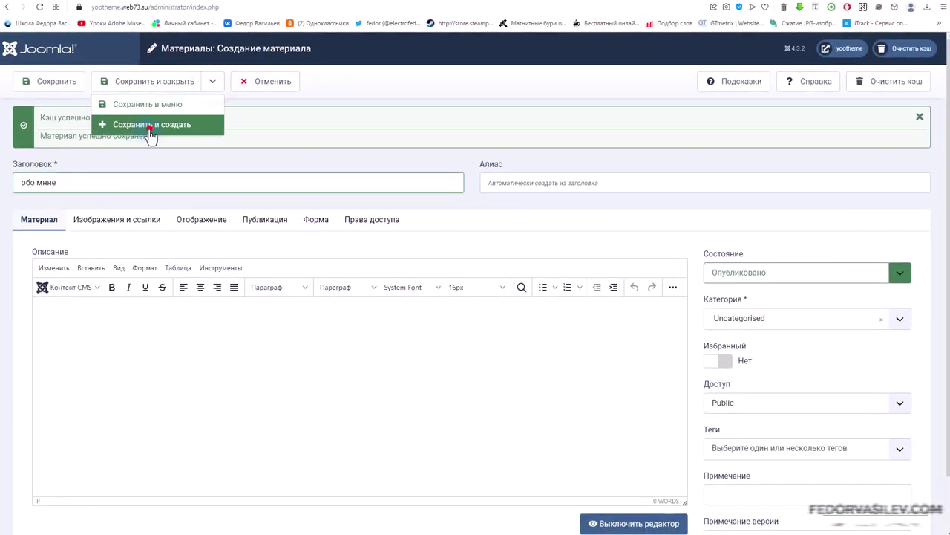
left_click(150, 128)
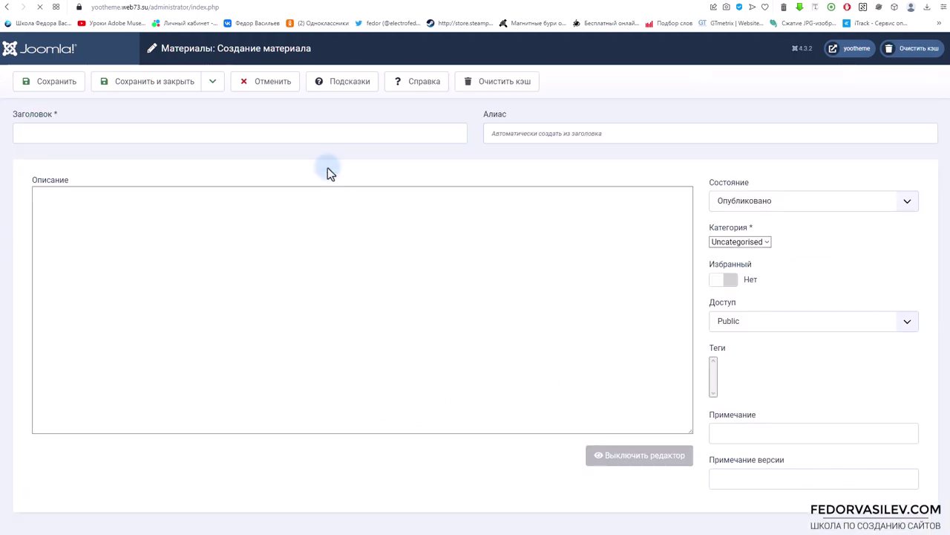
Title the third article "контакты", save it and close the article editor.
left_click(76, 185)
type("контакты")
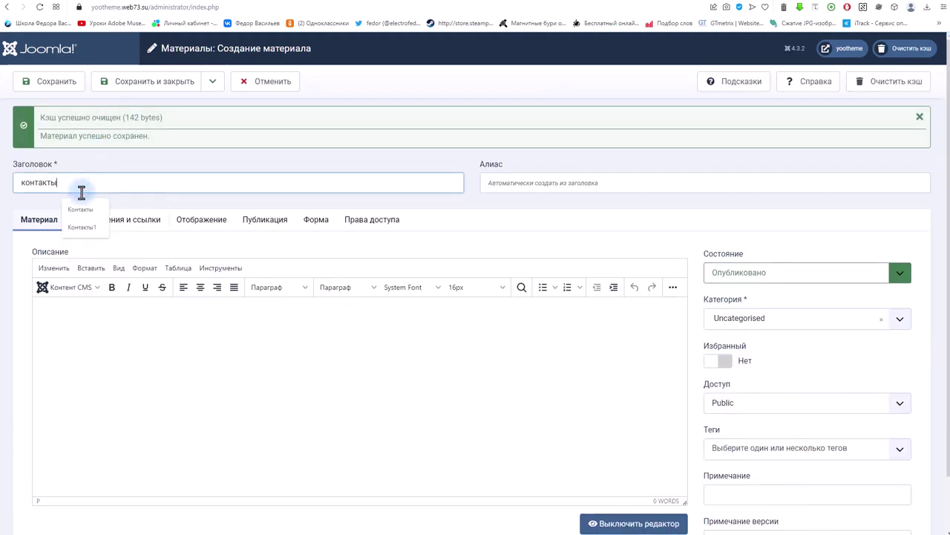
left_click(125, 83)
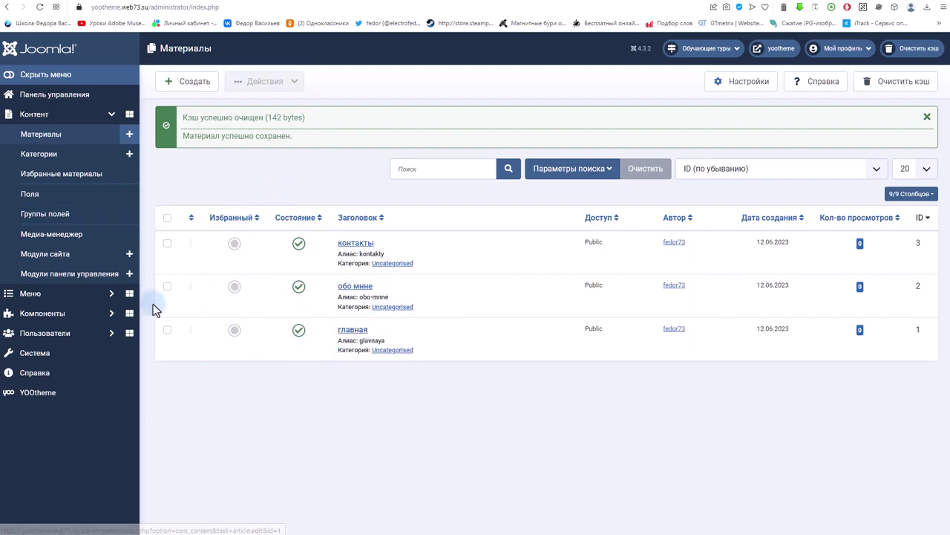
Open the Home item of the Main Menu for editing.
left_click(89, 294)
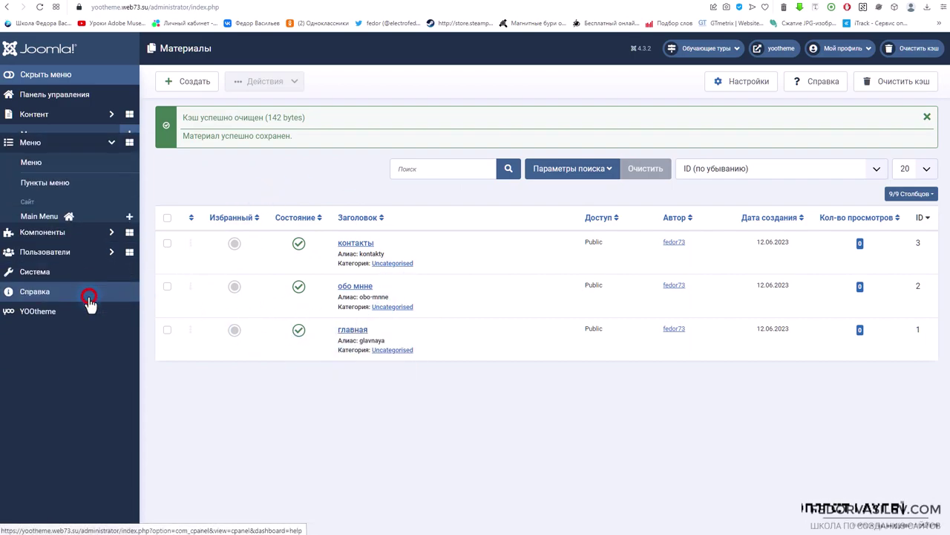
left_click(34, 210)
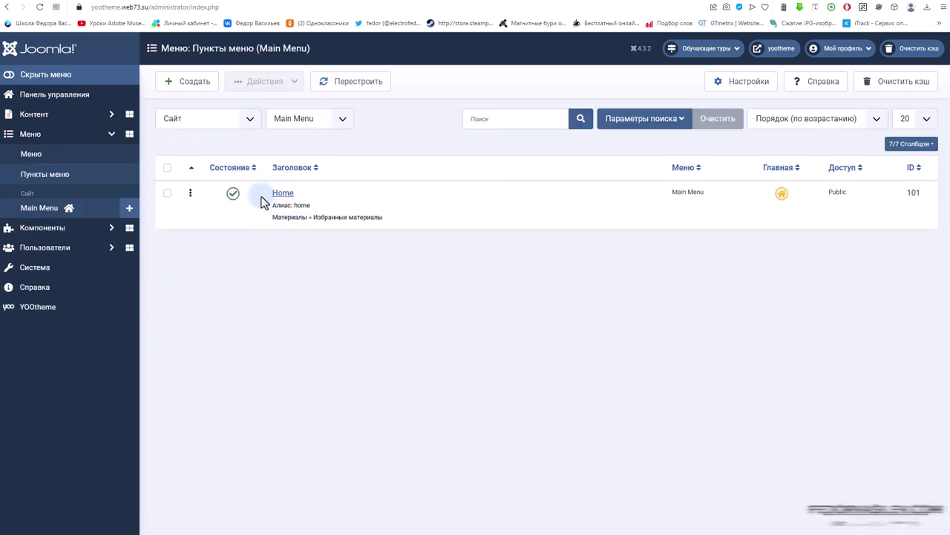
left_click(282, 193)
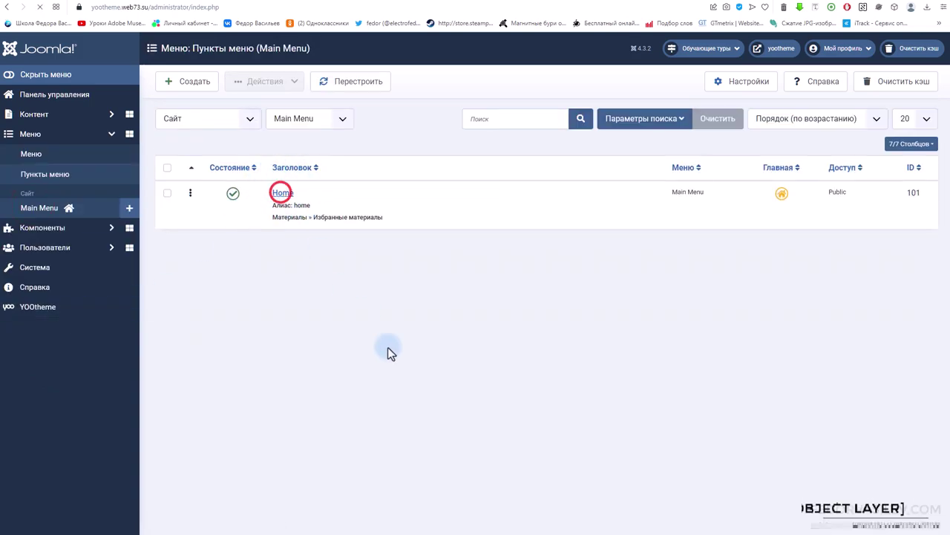
Try to retitle the Home menu item as "Главная".
left_click_drag(74, 137, 18, 132)
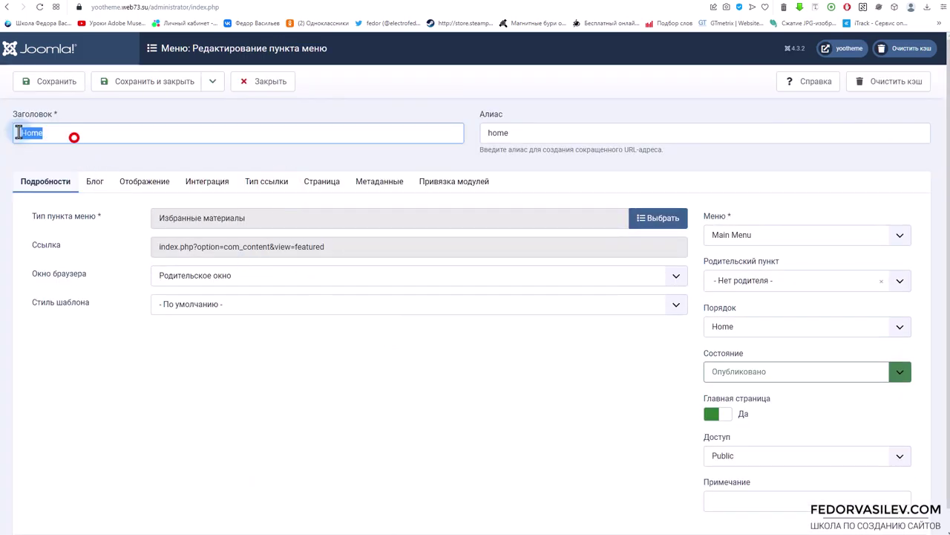
type("Главная")
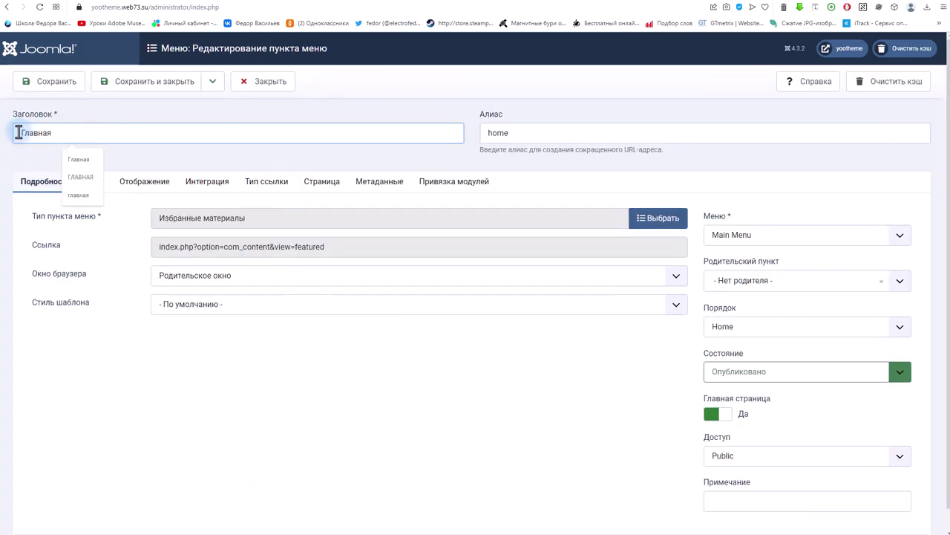
left_click(160, 157)
Change the Home menu item's type to a single article (Материал), assign the article "главная" to it, and save and close.
left_click(657, 224)
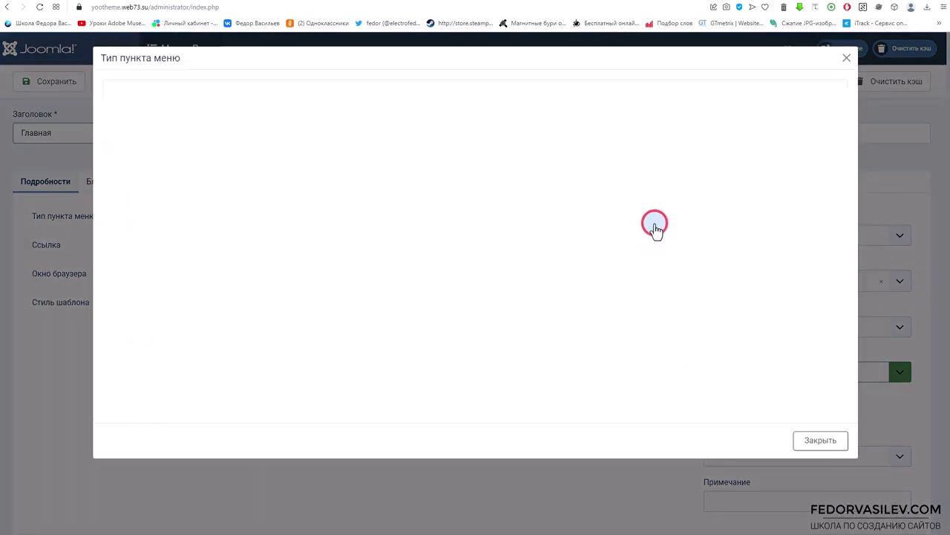
left_click(124, 152)
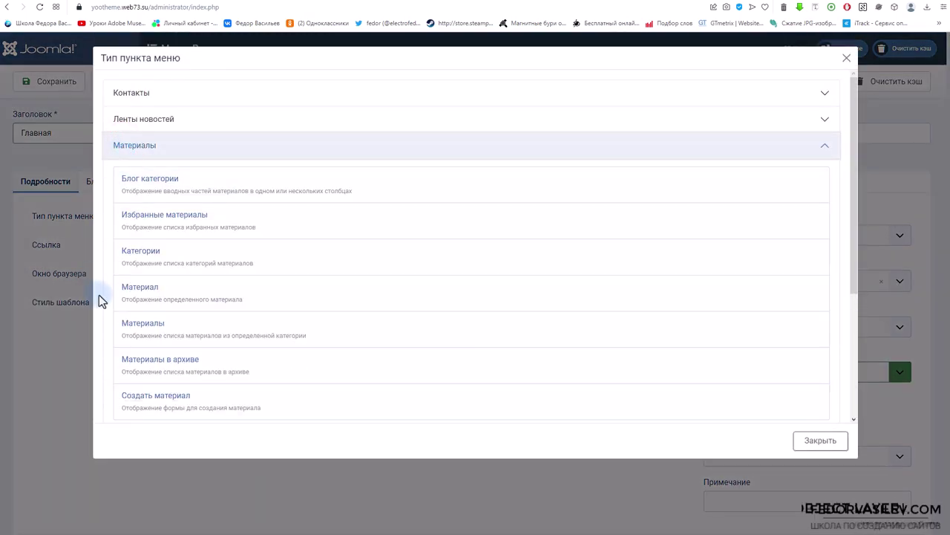
left_click(132, 291)
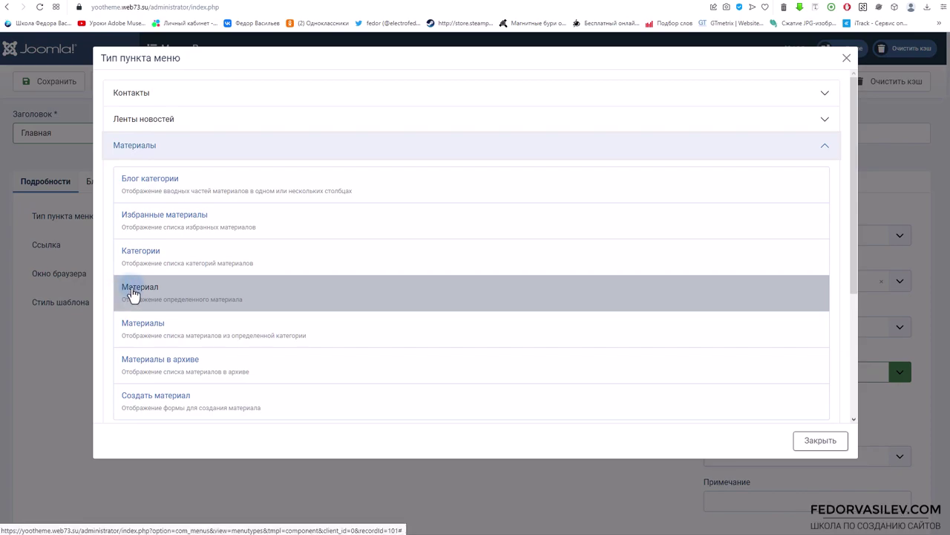
left_click(177, 297)
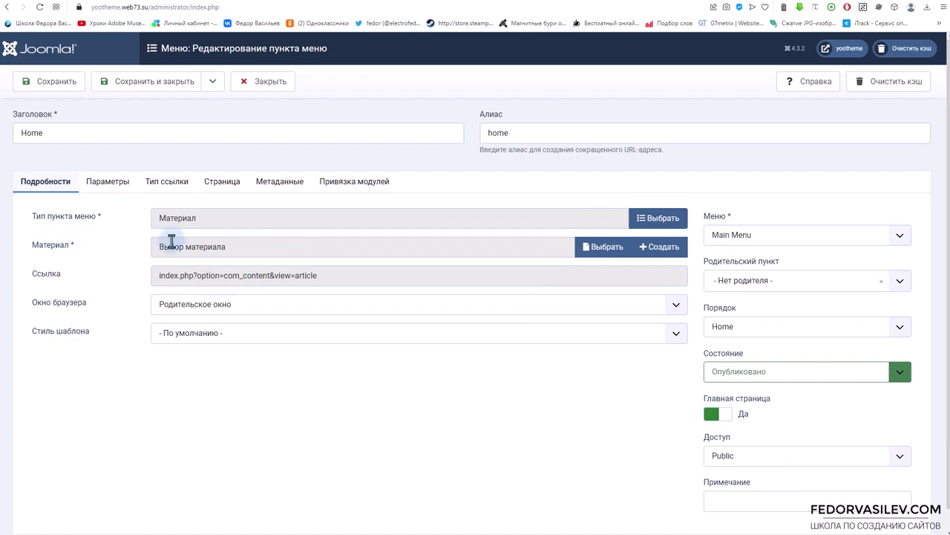
left_click(596, 250)
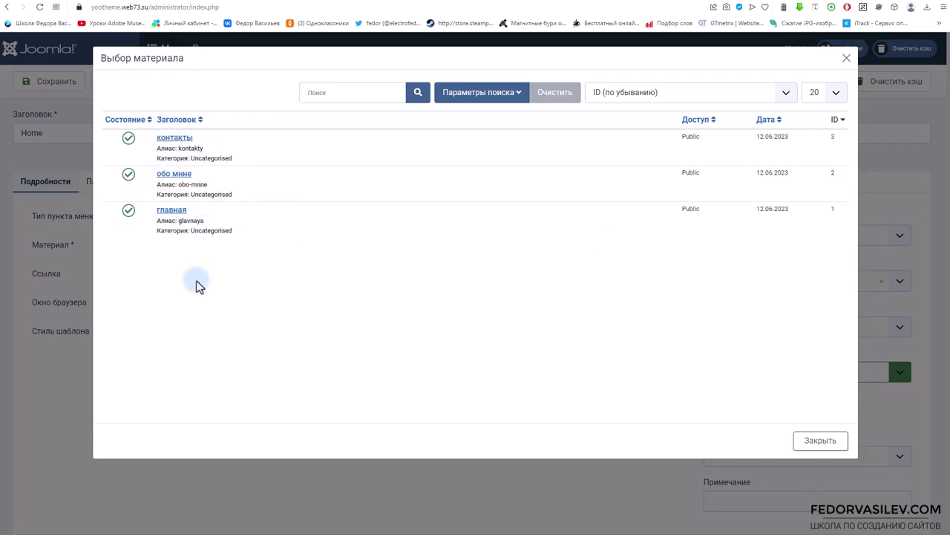
left_click(178, 211)
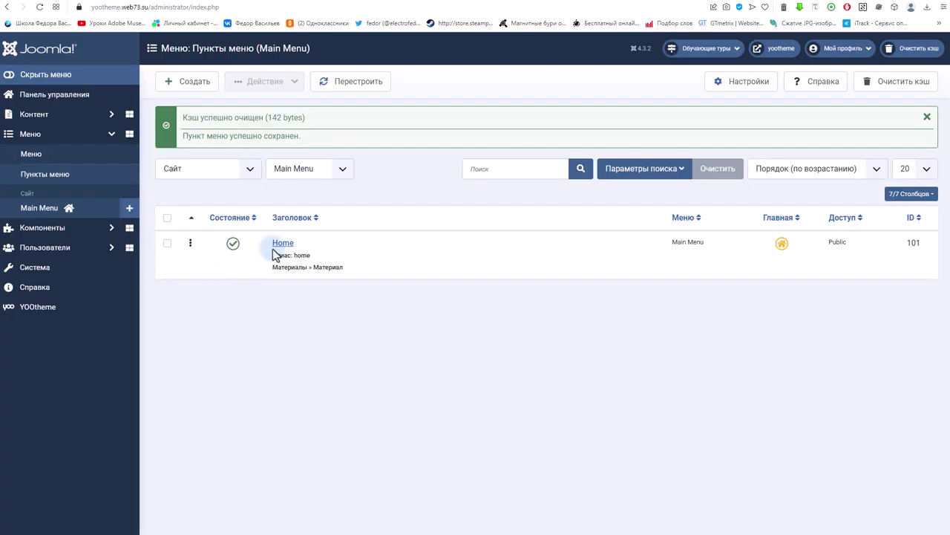
Open YOOtheme, then reload the yootheme.web73.su front page and check its heading, article title, publication details and back link.
left_click(63, 316)
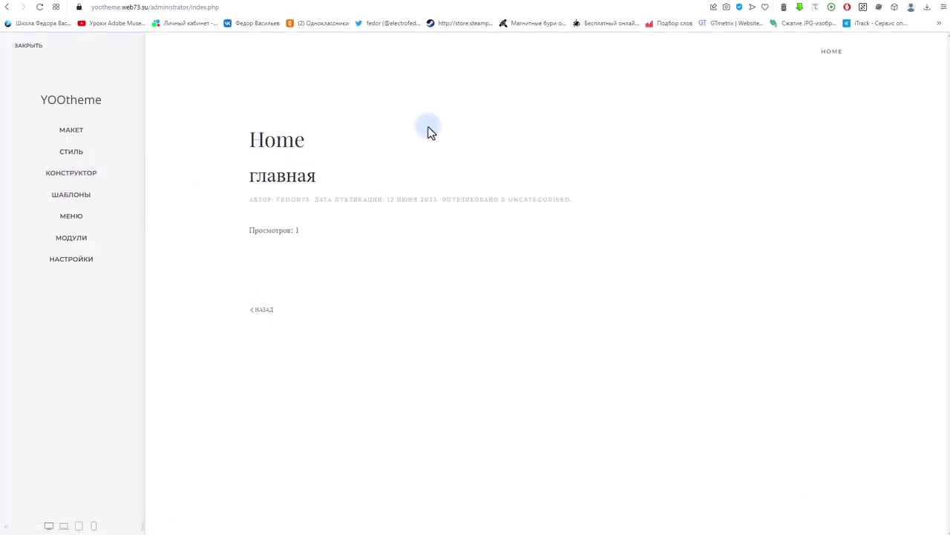
left_click(216, 123)
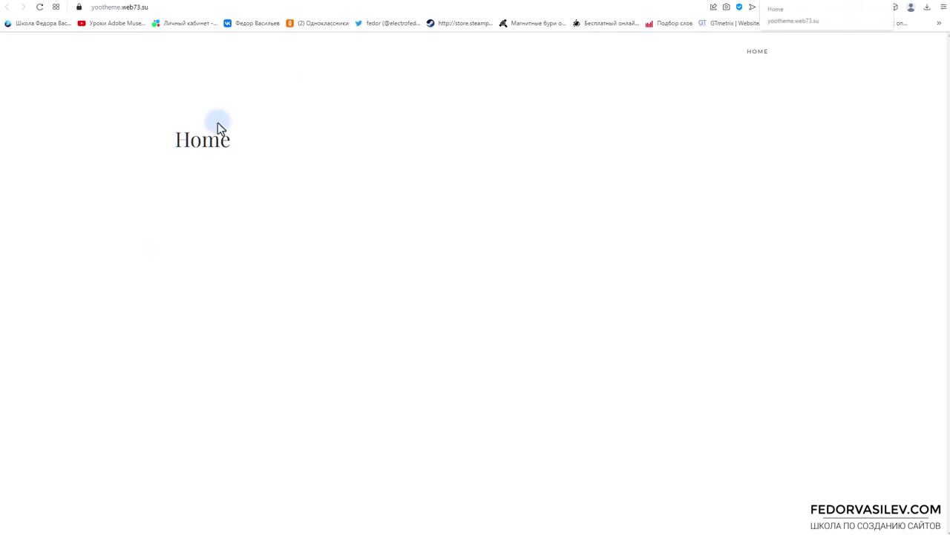
left_click(39, 8)
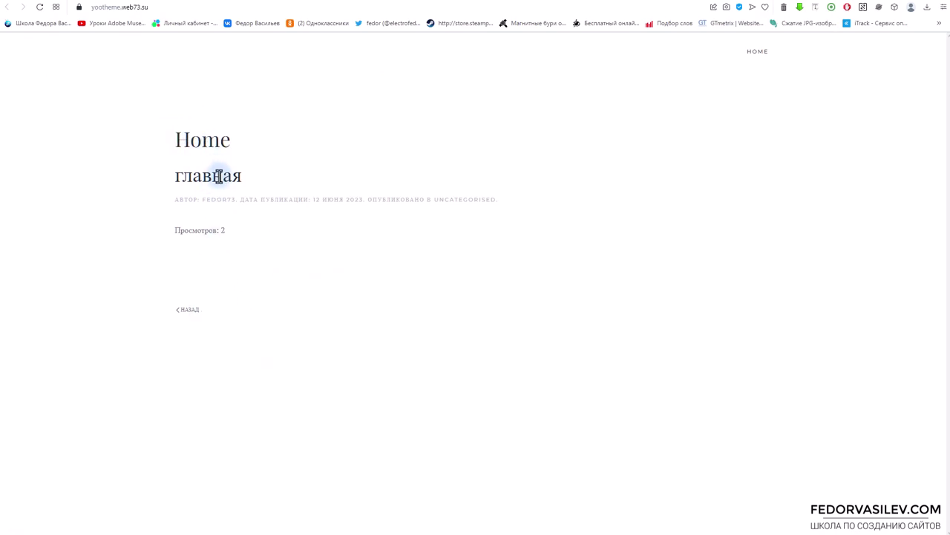
left_click_drag(176, 199, 344, 199)
left_click_drag(213, 176, 164, 176)
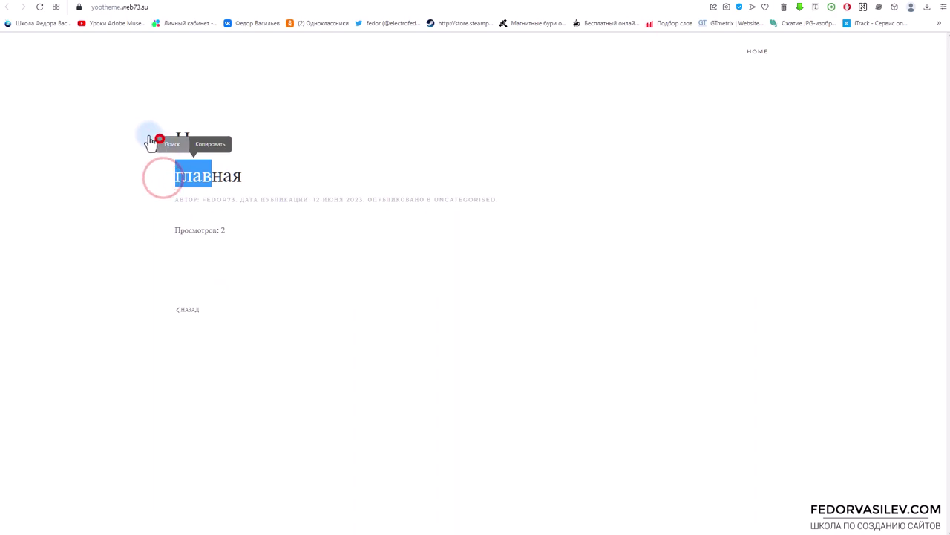
left_click(147, 147)
left_click_drag(170, 138, 253, 144)
left_click_drag(215, 310, 161, 312)
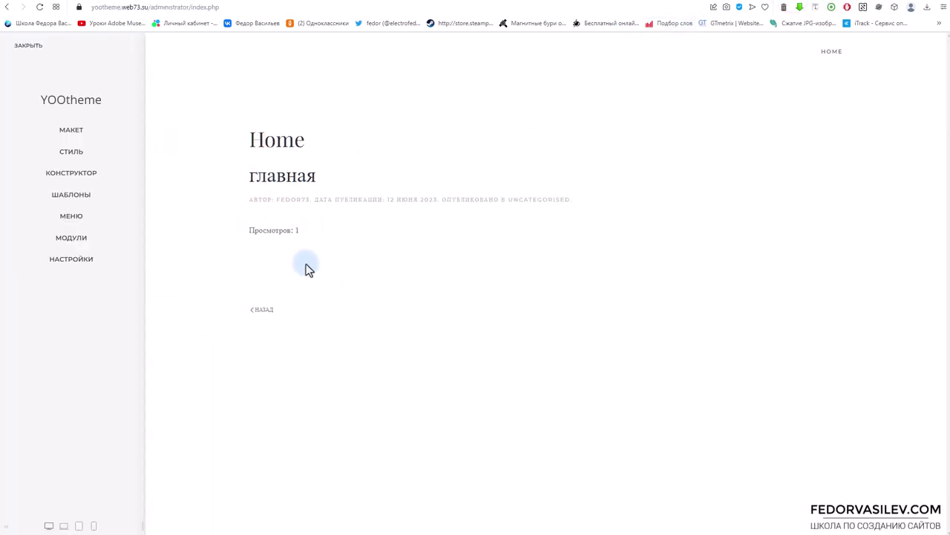
Start a new layout for the "главная" article in the YOOtheme page builder.
left_click(78, 173)
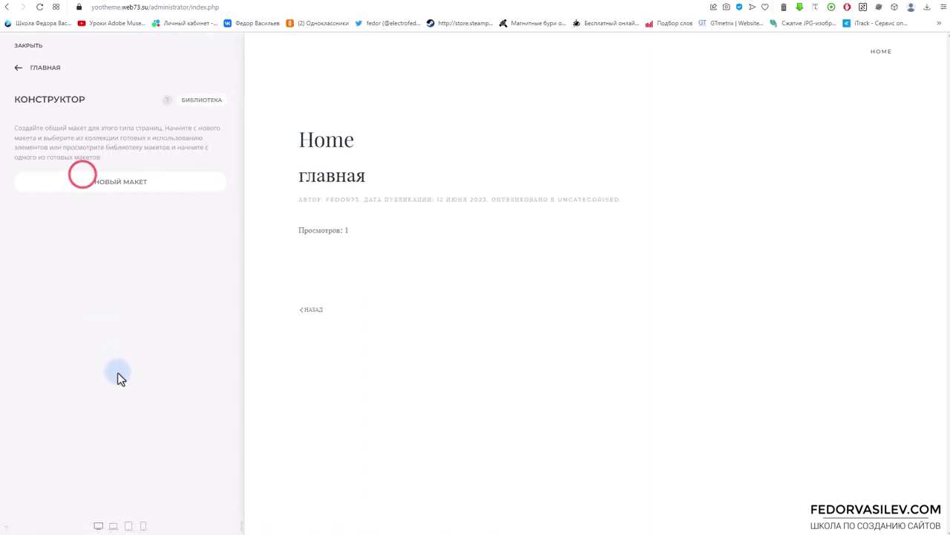
left_click(108, 194)
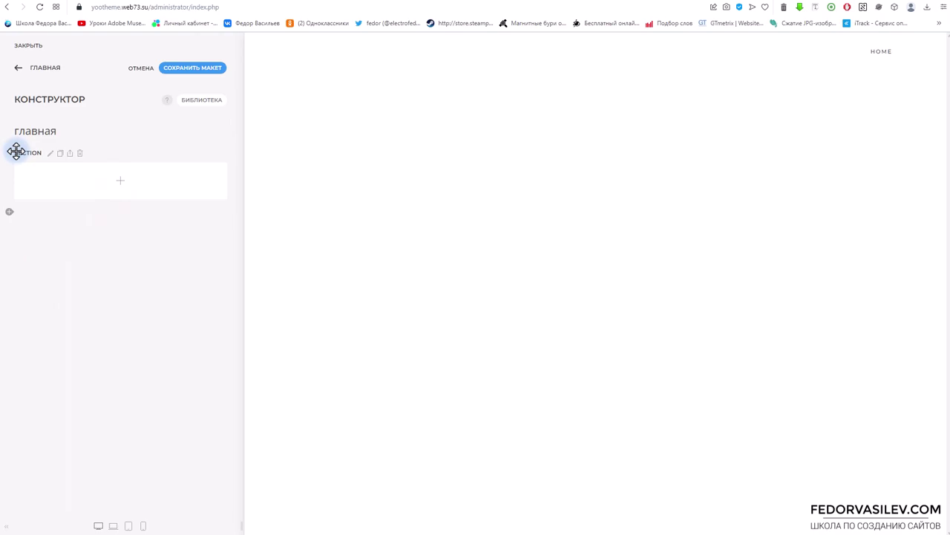
Save the layout of the "главная" article and look over the home page of the yootheme.loc sample.
left_click(184, 69)
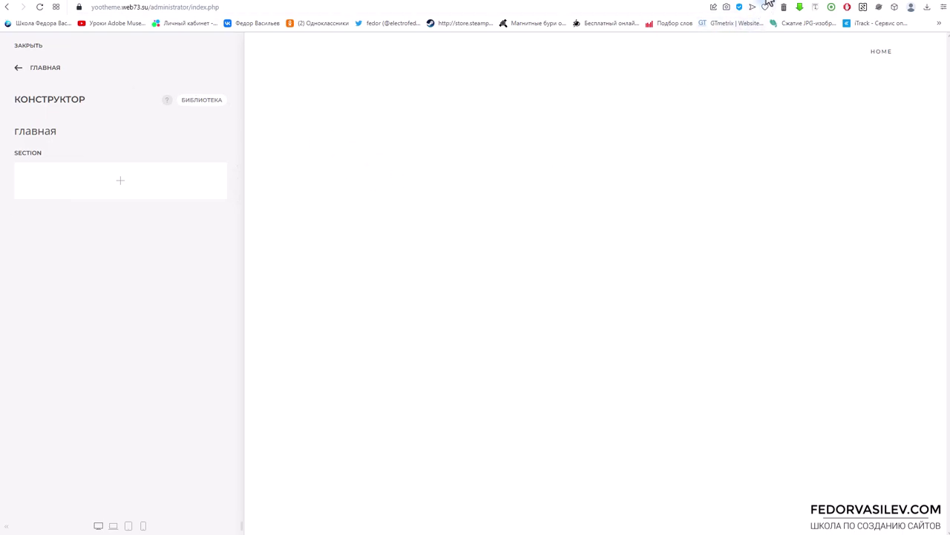
left_click(84, 63)
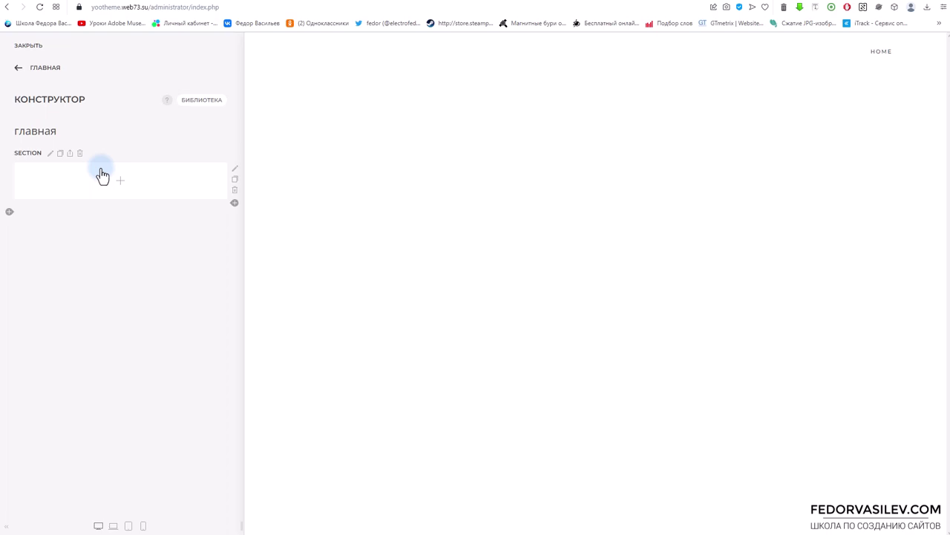
left_click(772, 3)
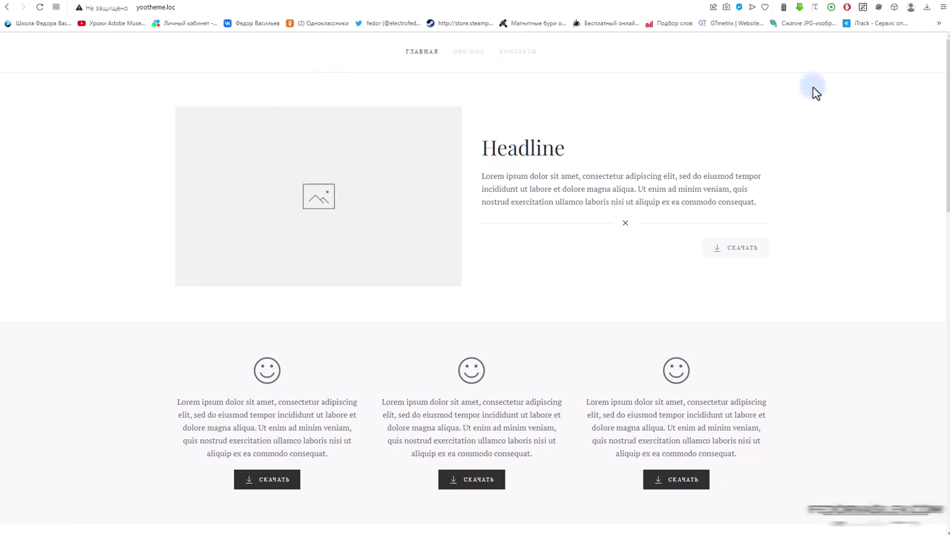
scroll(309, 108, "down", 2)
scroll(307, 103, "up", 2)
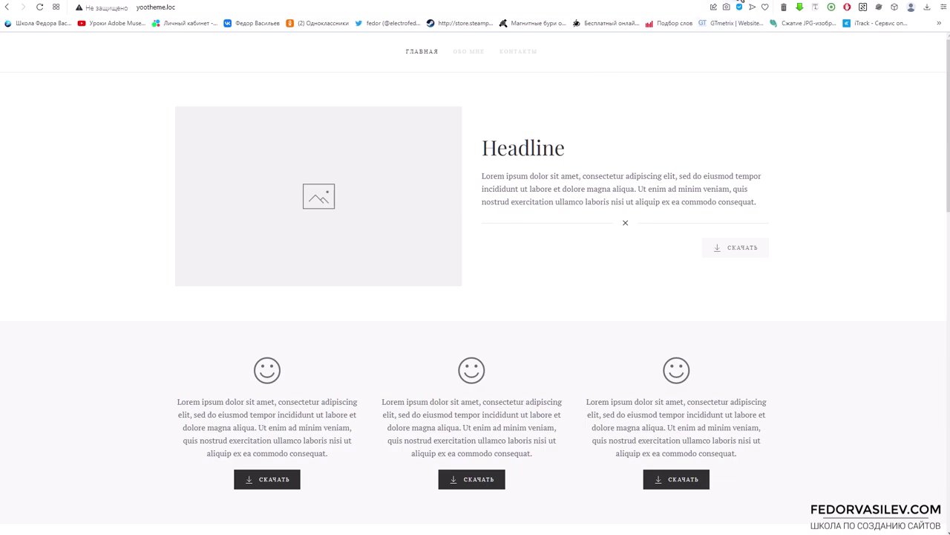
left_click(740, 7)
left_click(741, 42)
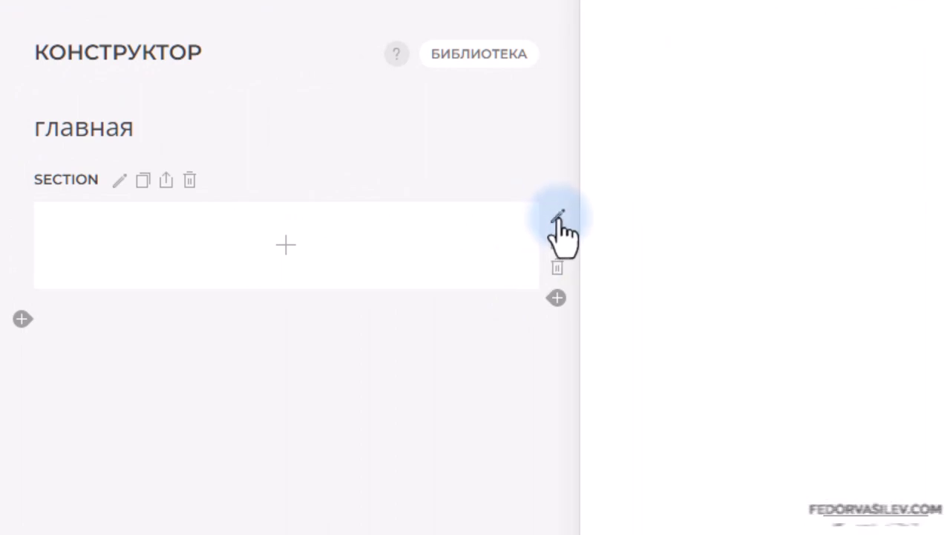
Change the section's row to the Halves grid layout.
left_click(558, 217)
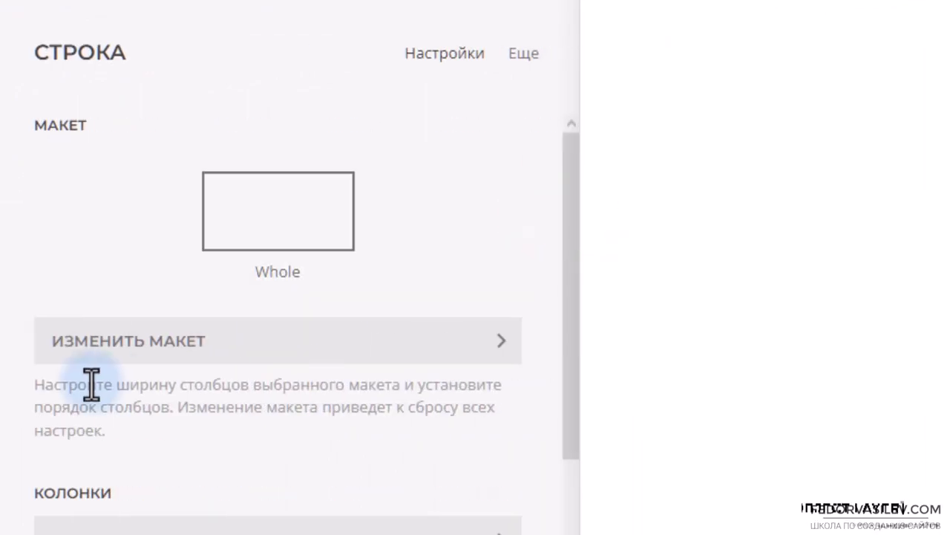
left_click(269, 212)
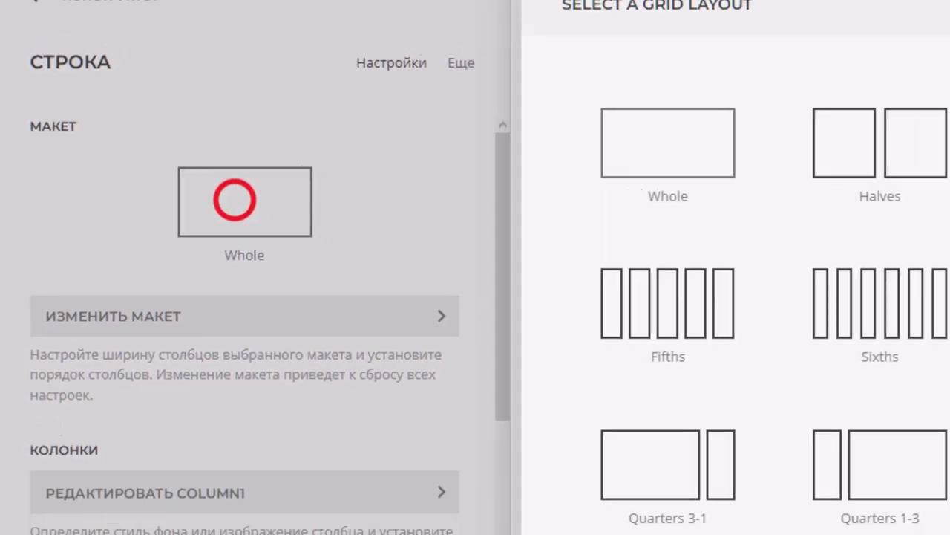
scroll(483, 208, "down", 2)
scroll(415, 312, "up", 2)
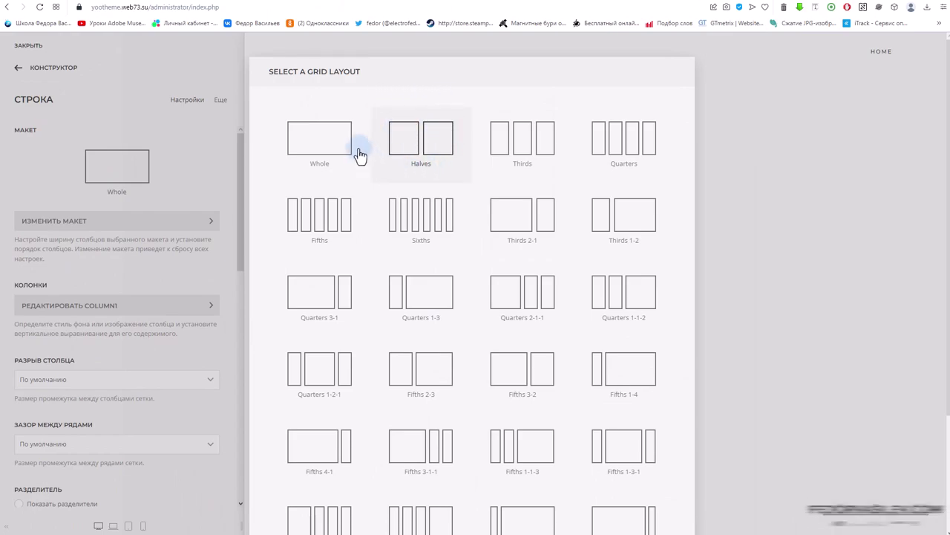
left_click(403, 142)
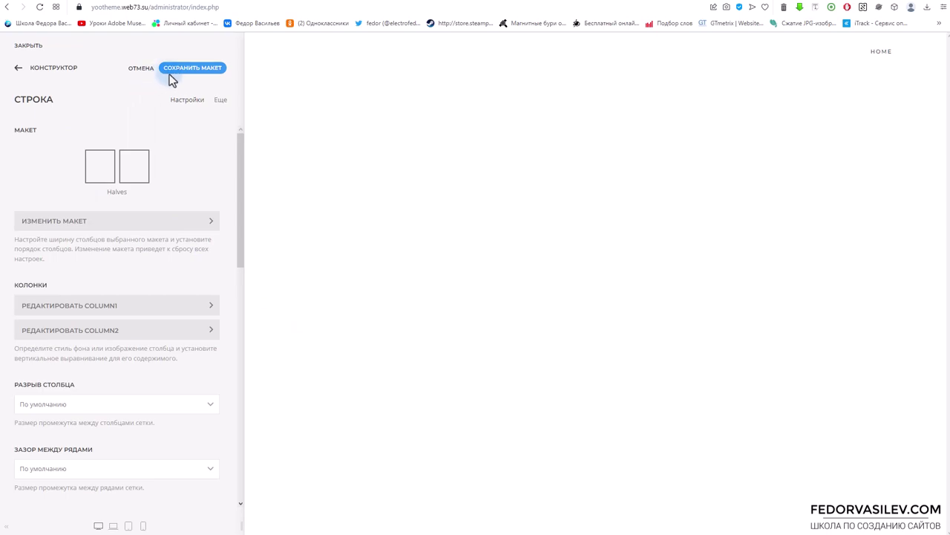
left_click(17, 68)
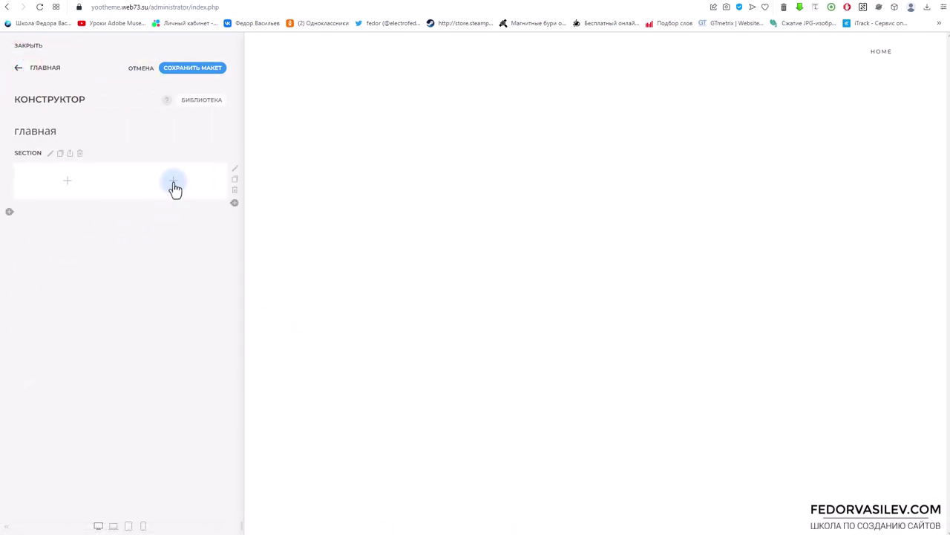
Add an Image element to the row's first column and a Headline element to its second column.
left_click(65, 182)
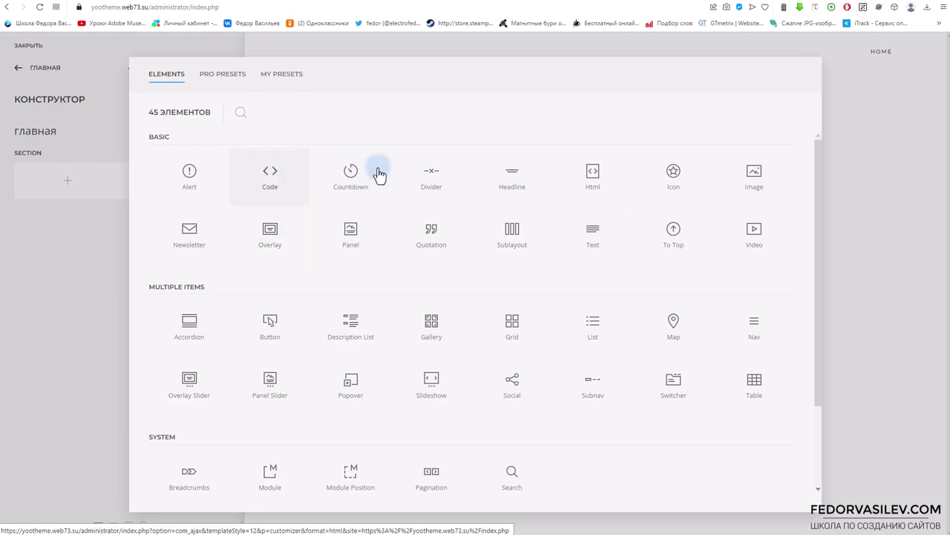
scroll(483, 312, "down", 3)
scroll(742, 218, "up", 3)
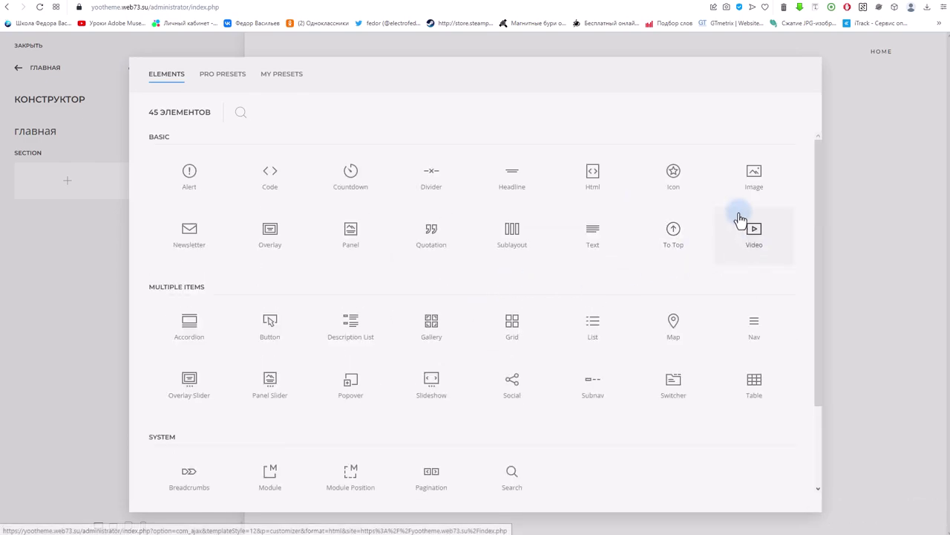
left_click(752, 174)
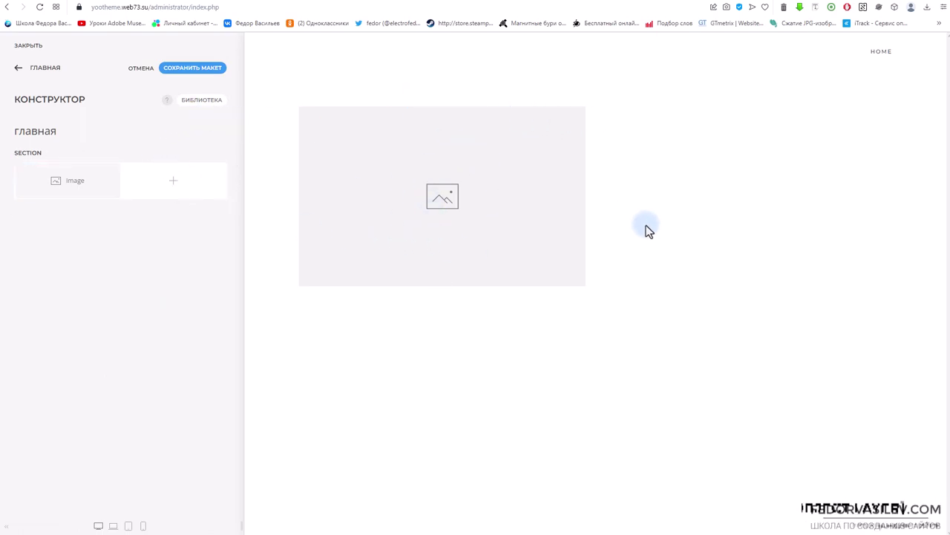
left_click(176, 183)
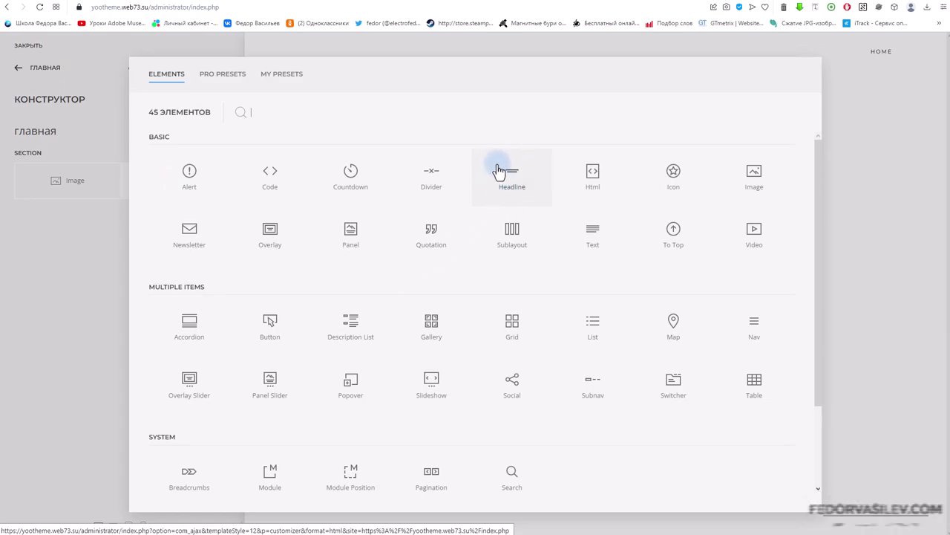
left_click(512, 180)
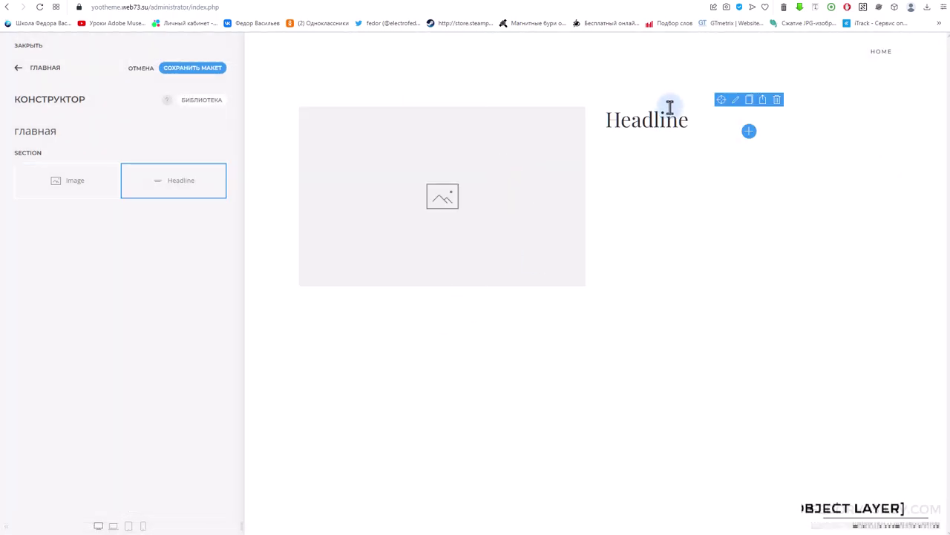
Examine the content and settings options of the Headline element.
left_click(149, 181)
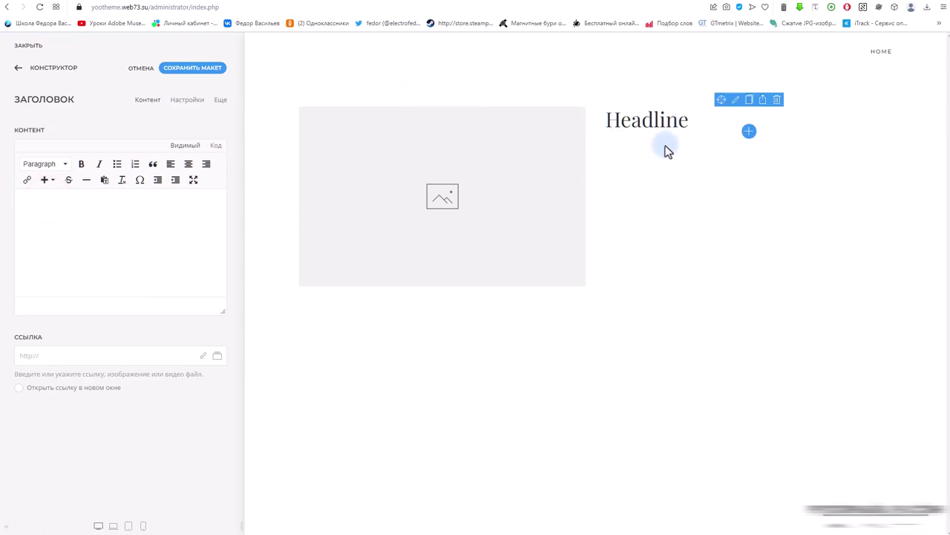
left_click(79, 357)
left_click(191, 96)
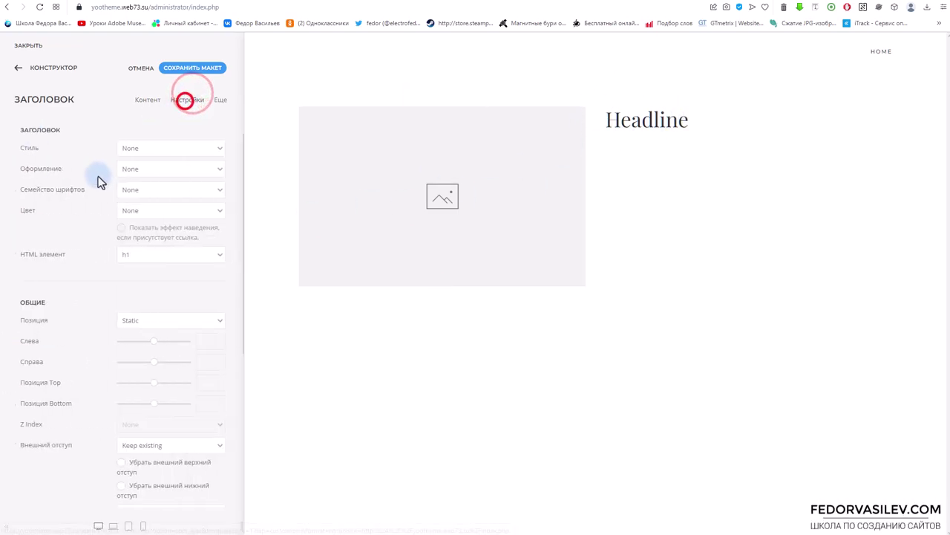
scroll(89, 189, "down", 4)
scroll(74, 178, "up", 4)
left_click(16, 71)
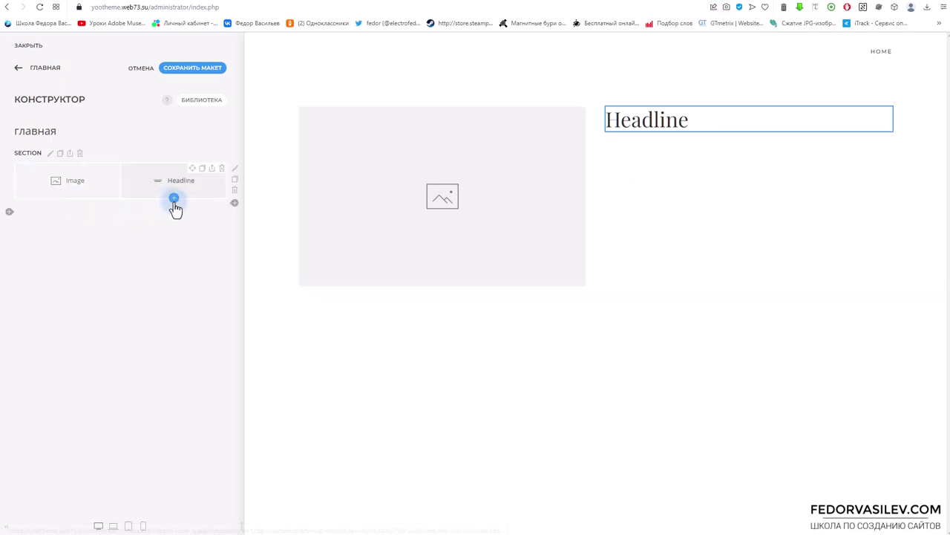
Add a Text element and a Divider element below the Headline in the second column.
left_click(174, 200)
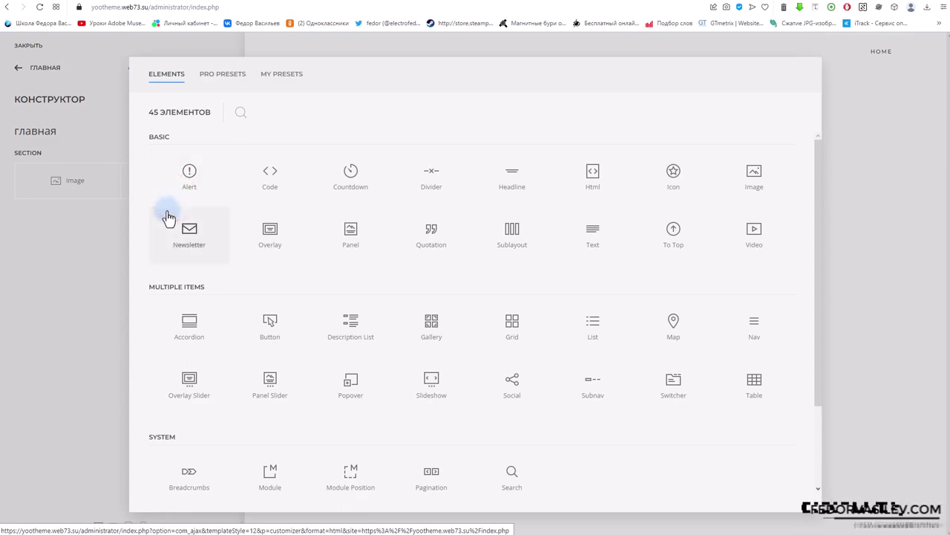
left_click(588, 236)
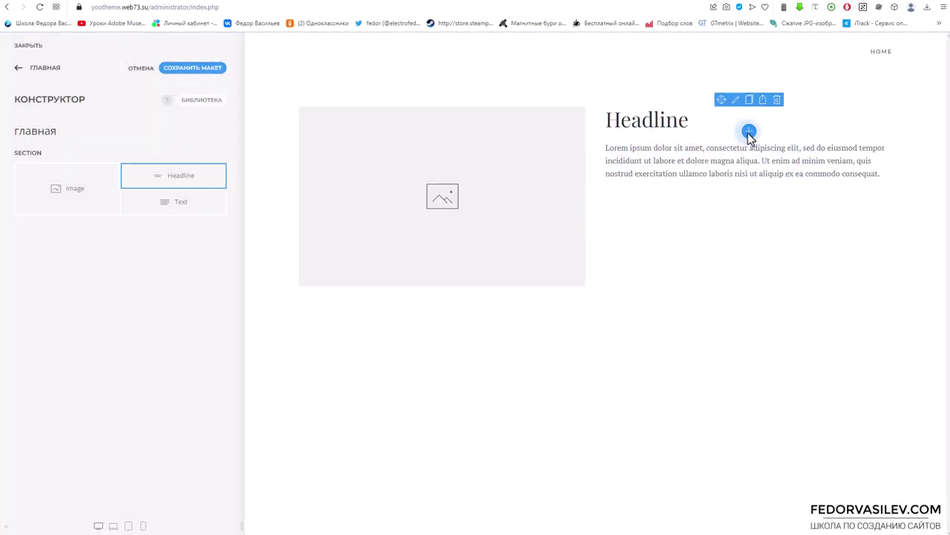
left_click(172, 217)
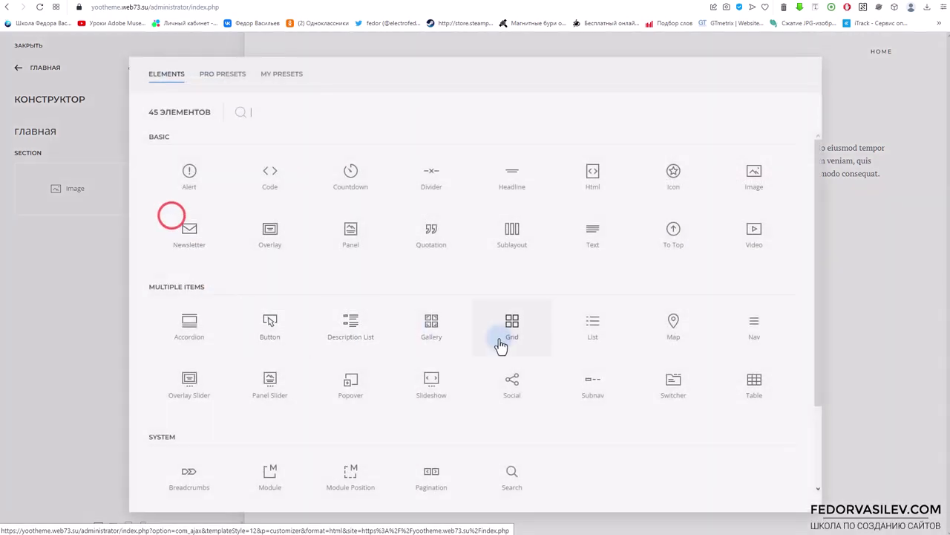
left_click(417, 185)
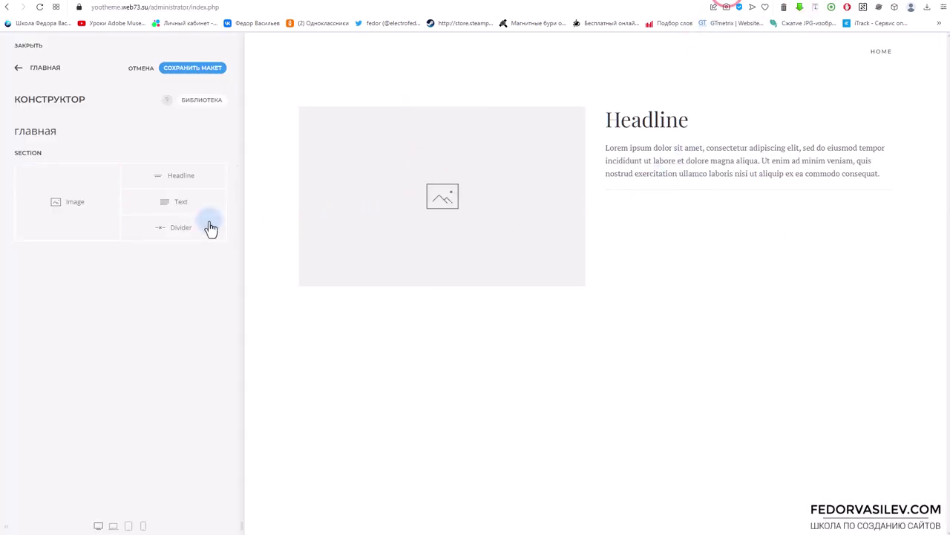
Set the Divider's style to Иконка and save the layout.
left_click(148, 229)
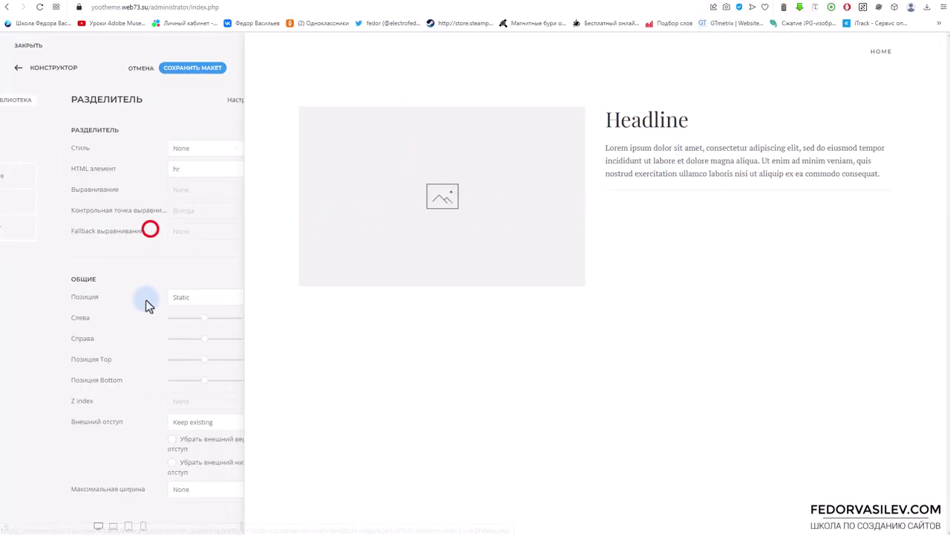
left_click(154, 148)
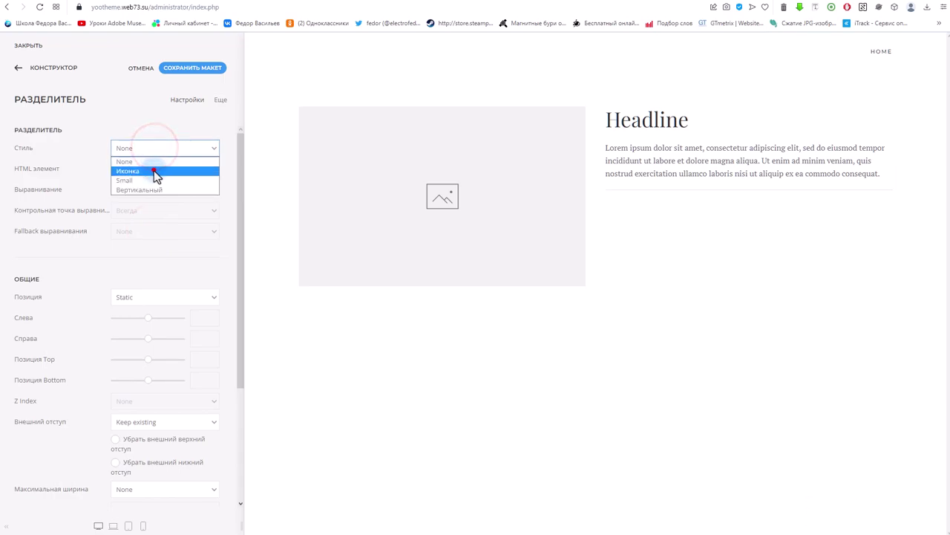
left_click(154, 170)
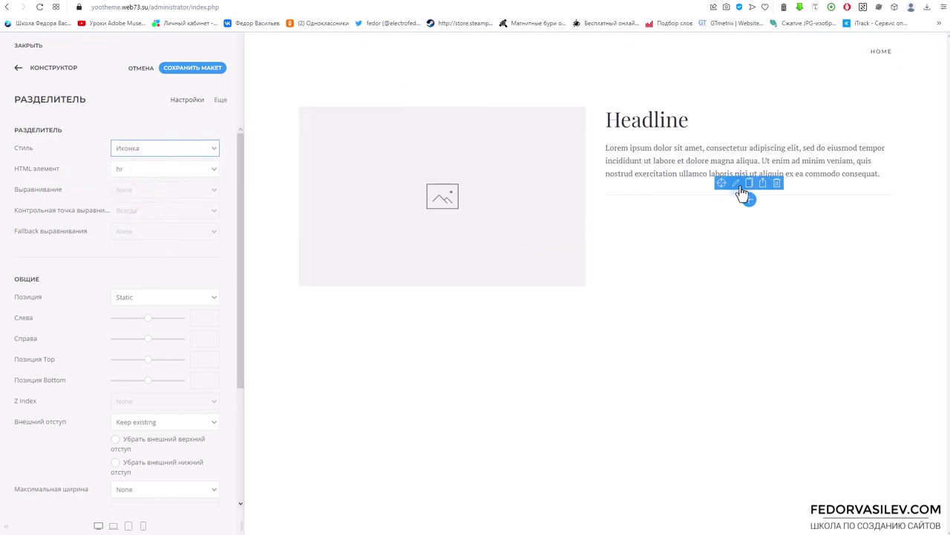
left_click(165, 148)
left_click(165, 150)
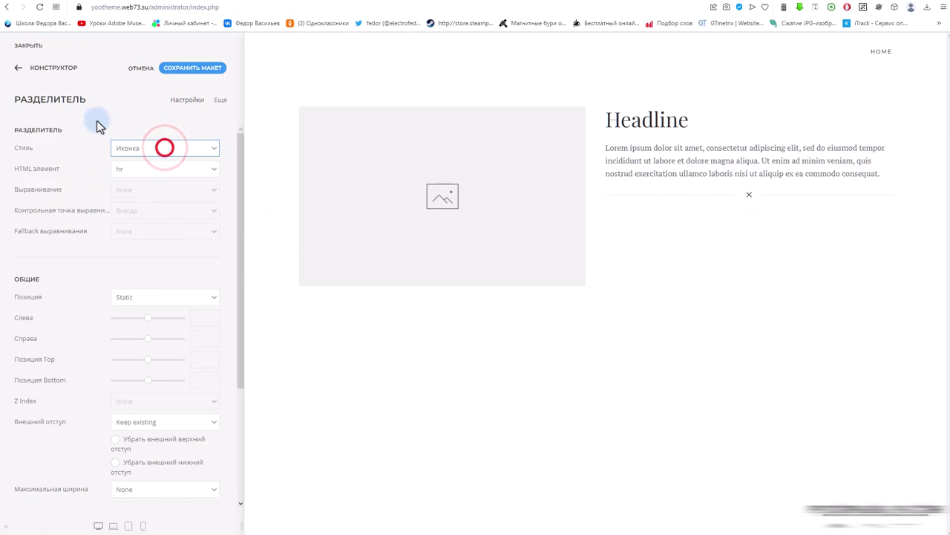
left_click(191, 72)
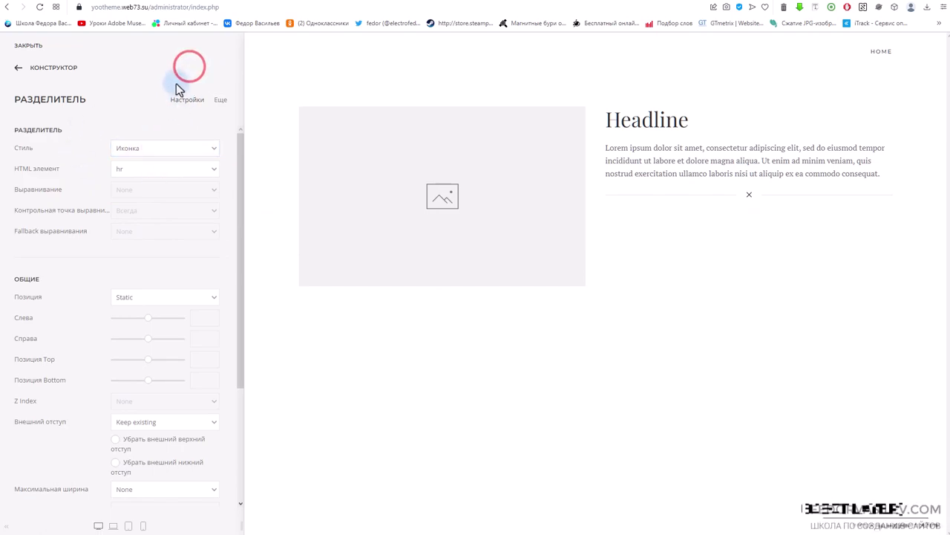
left_click(18, 71)
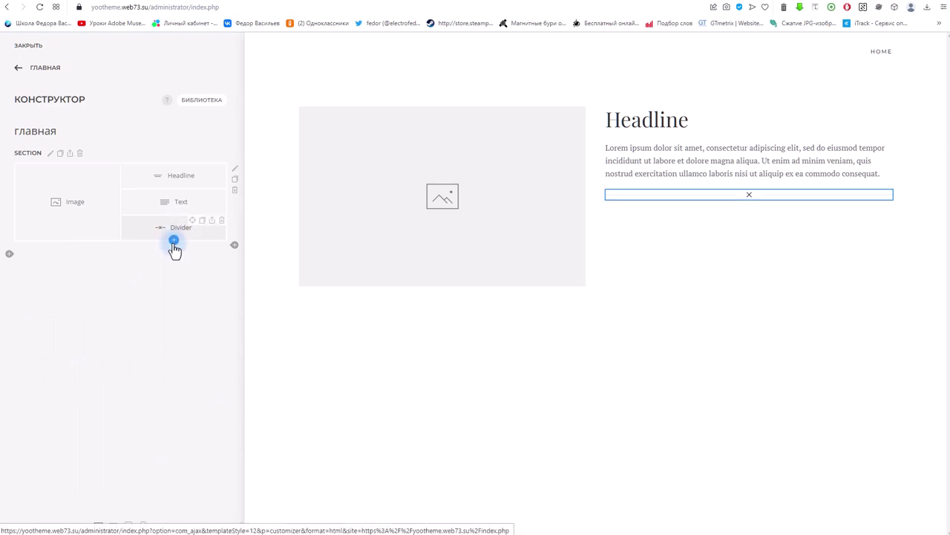
Add a Button element below the Divider and give it one button with the content "скачать".
left_click(174, 242)
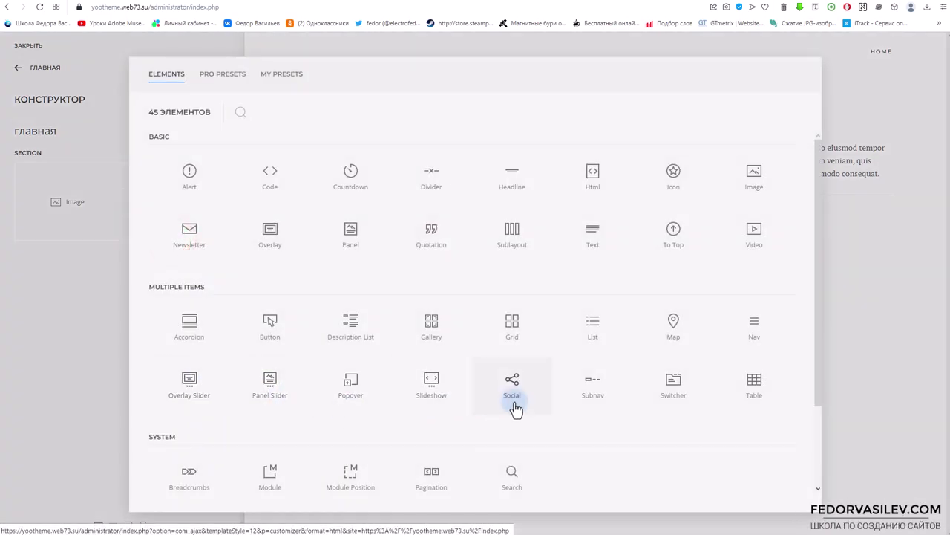
left_click(273, 338)
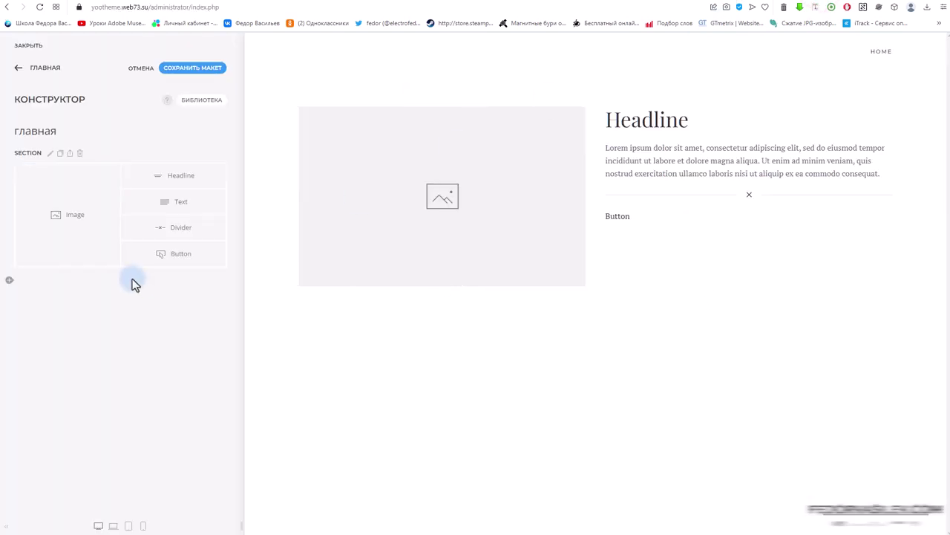
left_click(149, 260)
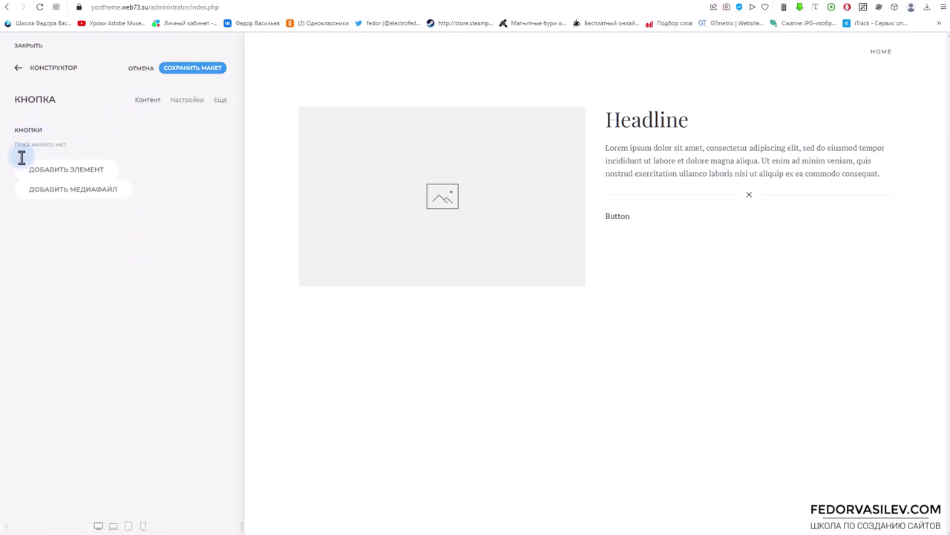
left_click(41, 170)
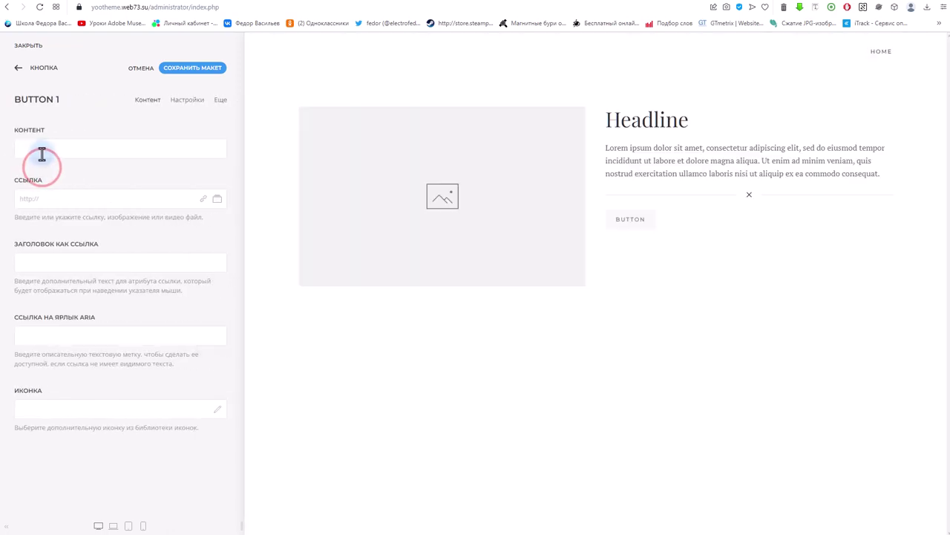
left_click(44, 148)
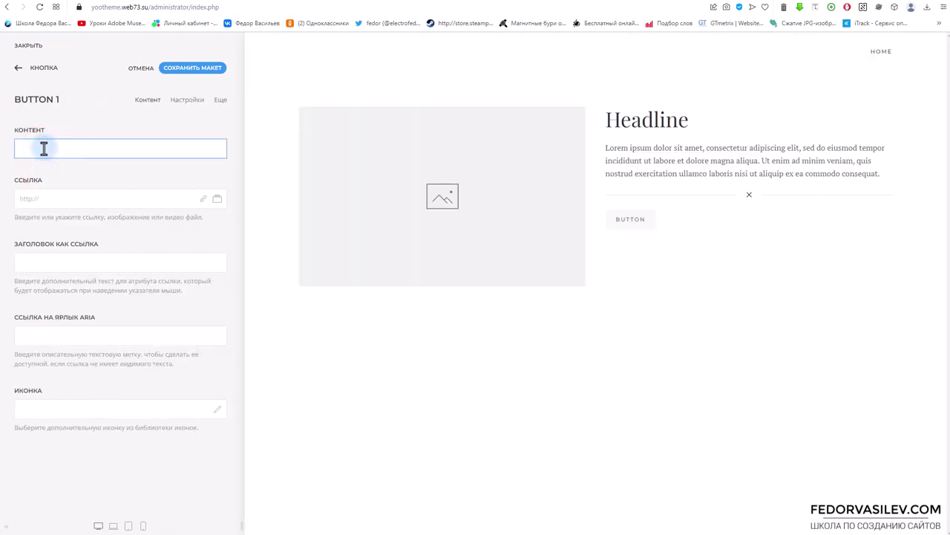
type("скачат")
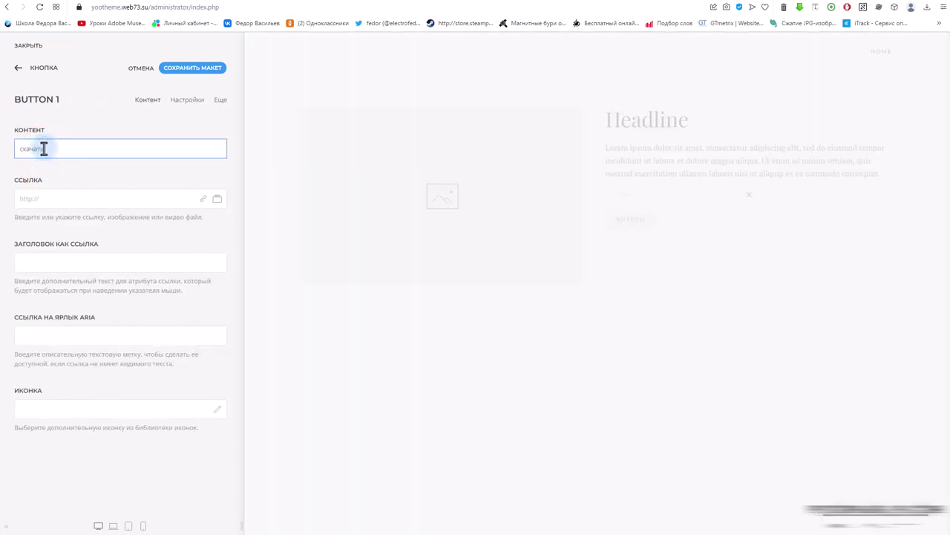
type("ь")
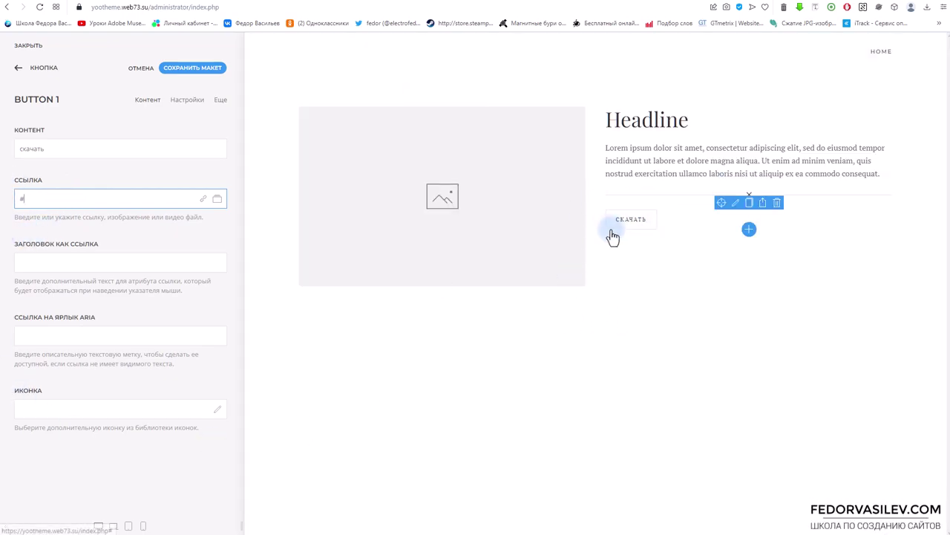
Set the "скачать" button's icon to arrow-down and compare the result with the yootheme.loc sample page.
left_click(216, 410)
scroll(329, 287, "down", 1)
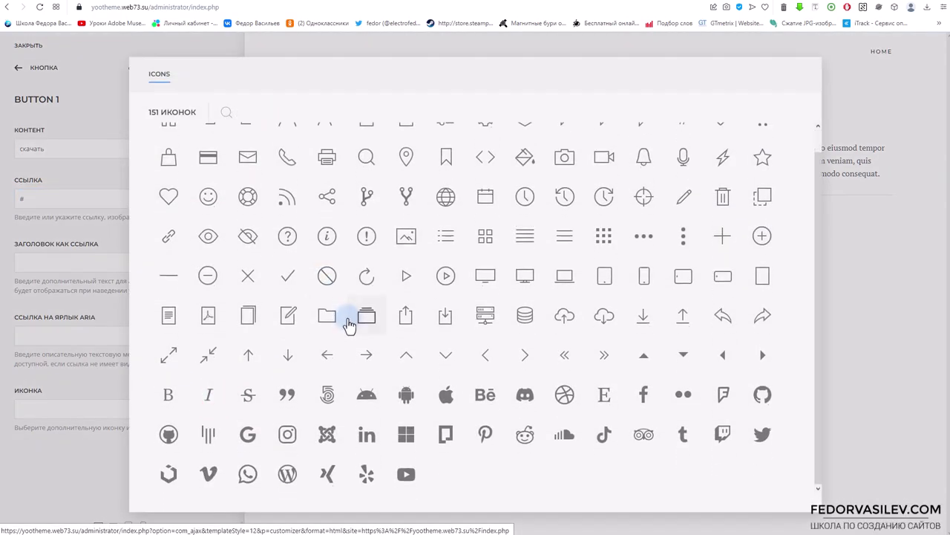
scroll(349, 325, "up", 1)
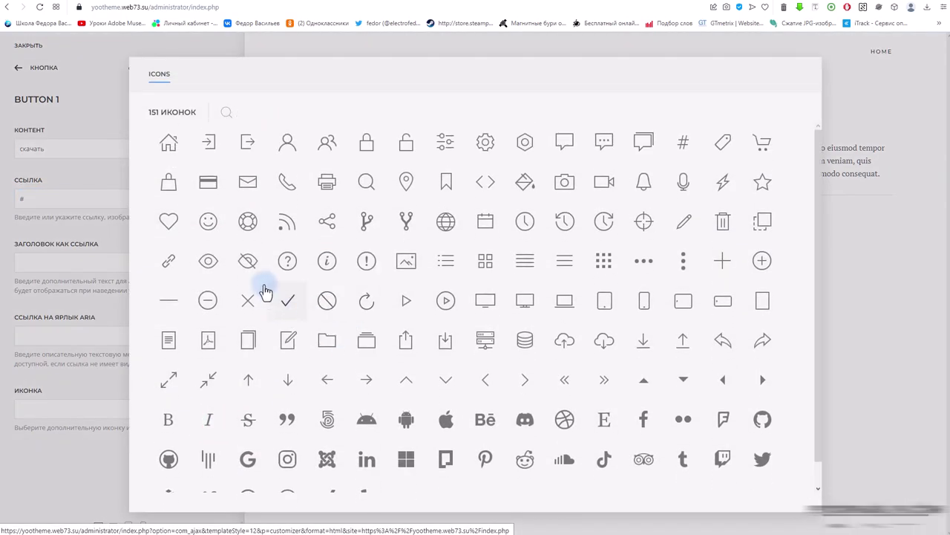
scroll(286, 227, "down", 1)
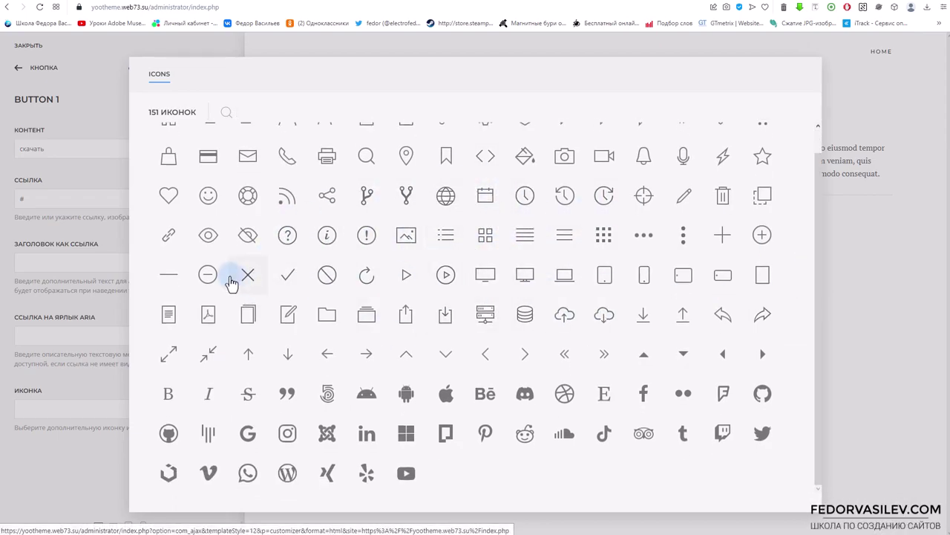
left_click(287, 353)
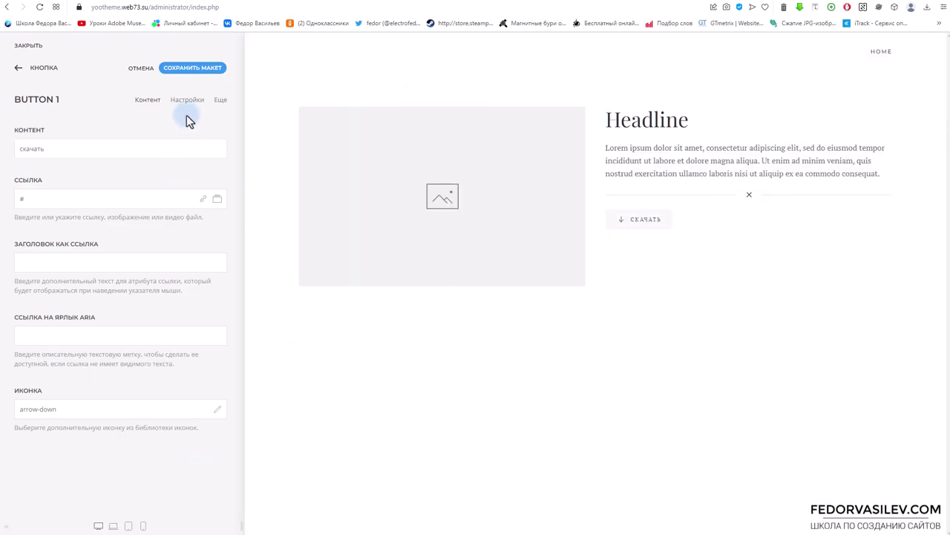
left_click(821, 2)
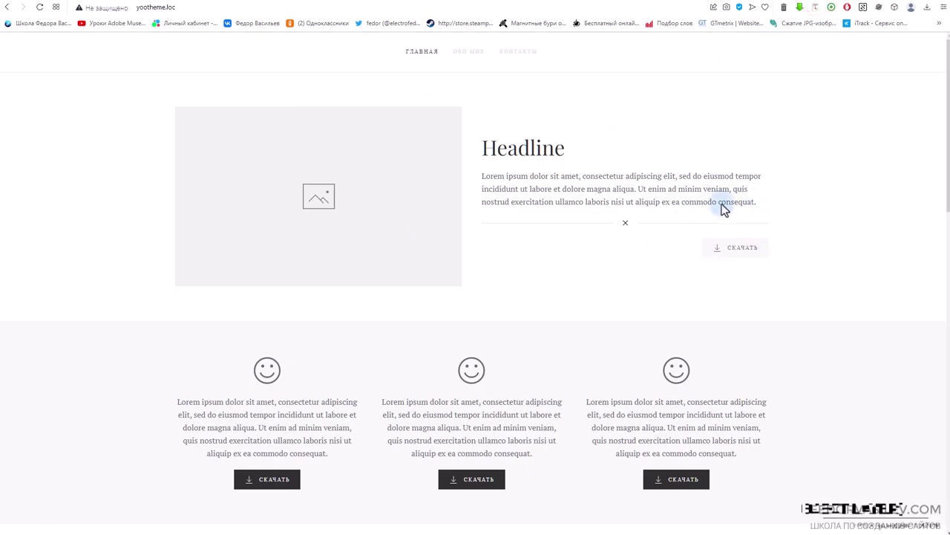
left_click(734, 3)
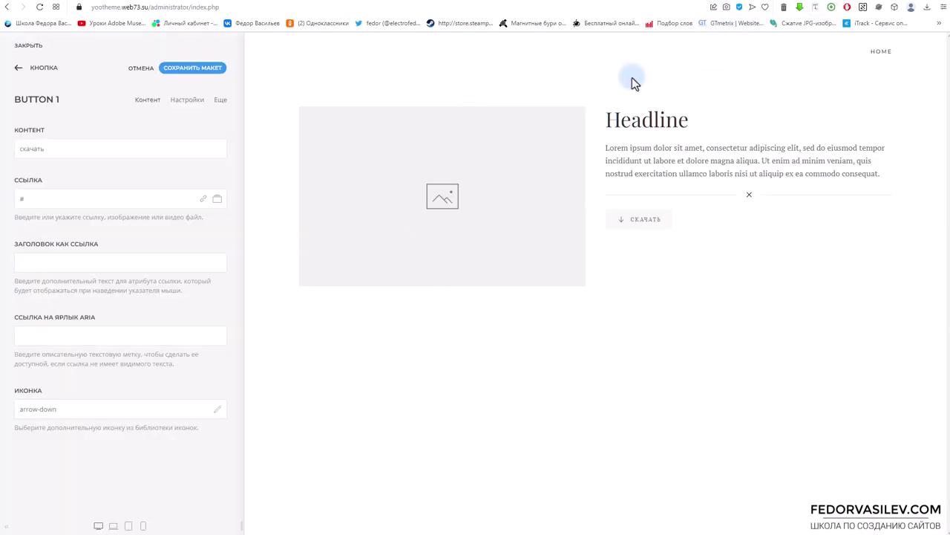
Try the Primary and Danger styles on the "скачать" button, and return its style to По умолчанию.
left_click(189, 104)
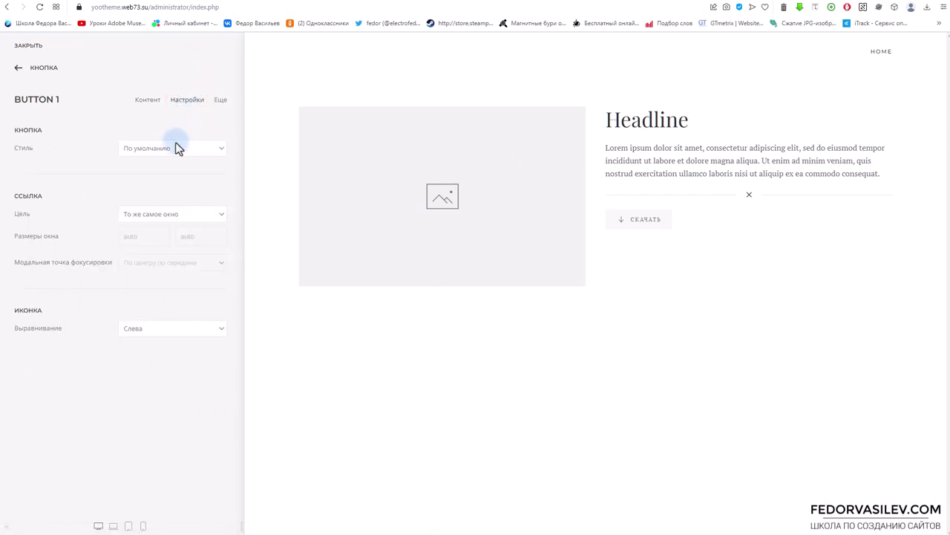
left_click(175, 146)
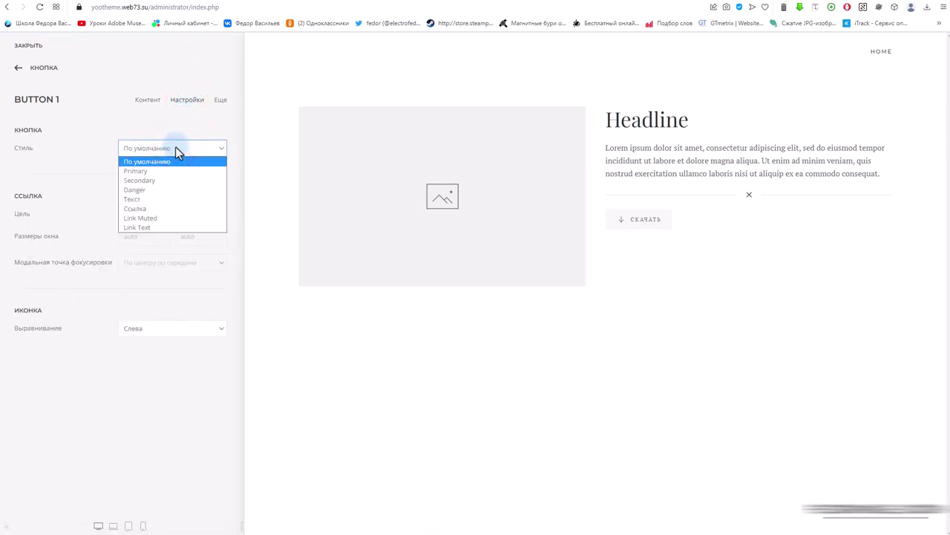
left_click(171, 172)
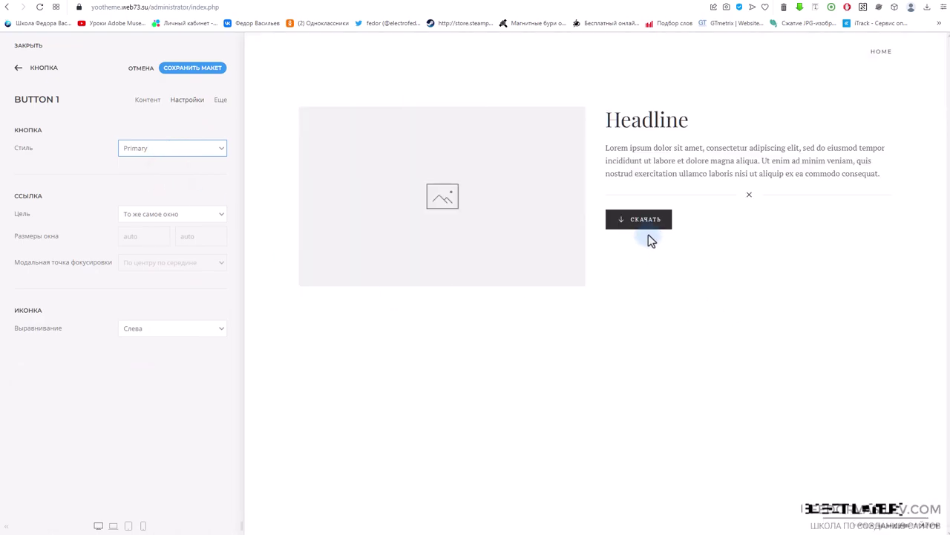
left_click(142, 148)
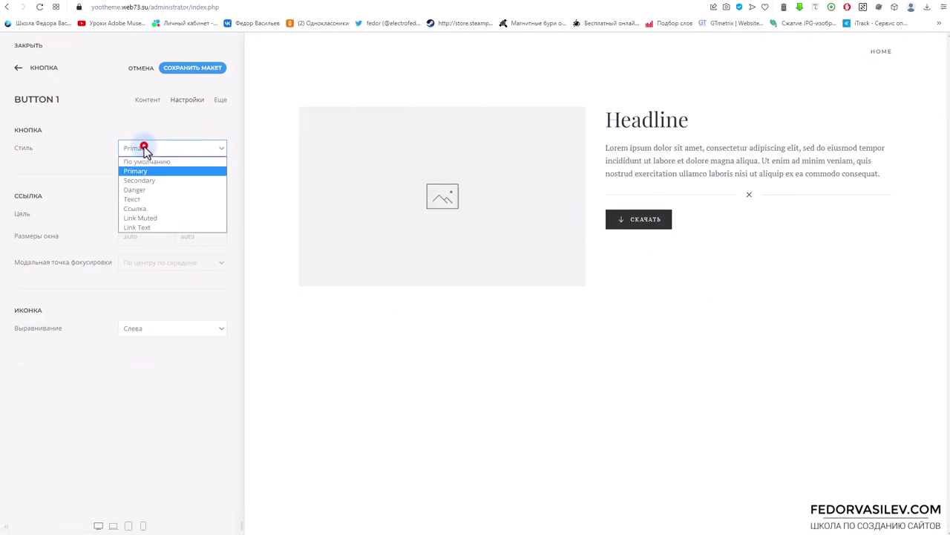
left_click(165, 190)
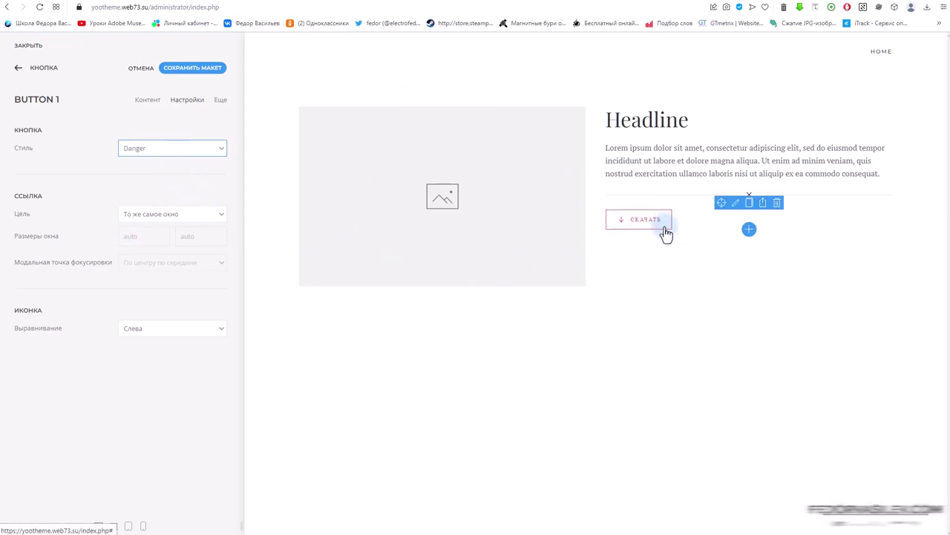
left_click(183, 145)
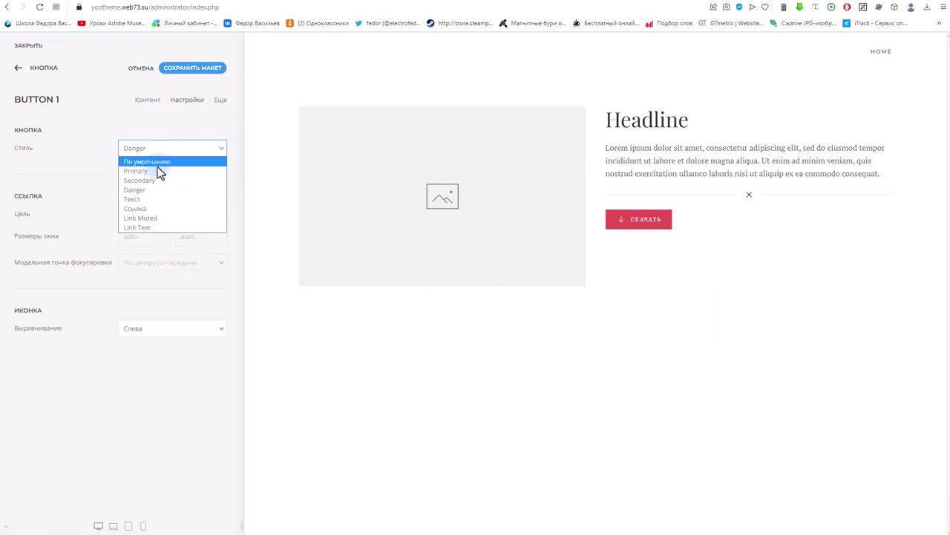
left_click(153, 161)
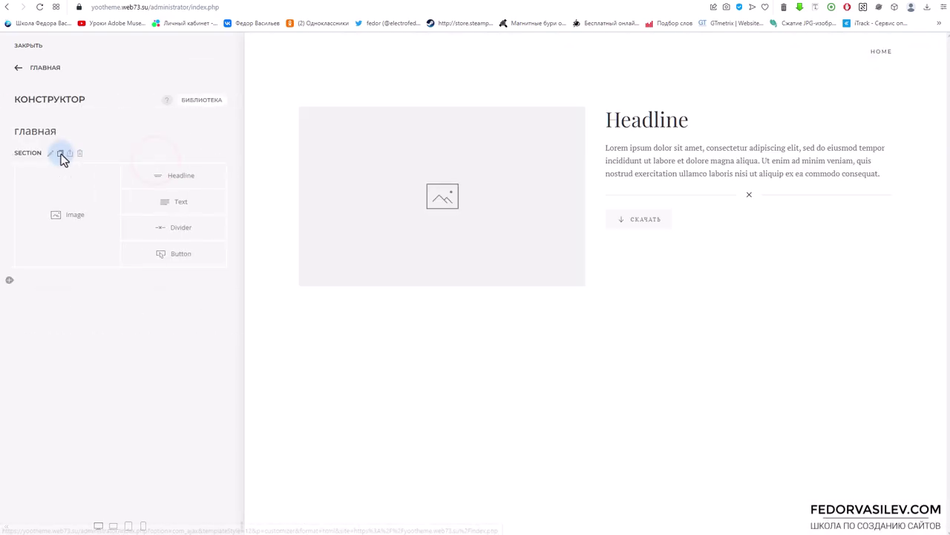
Try По центру as the Button element's text alignment, set it to Справа, and save the layout.
left_click(153, 256)
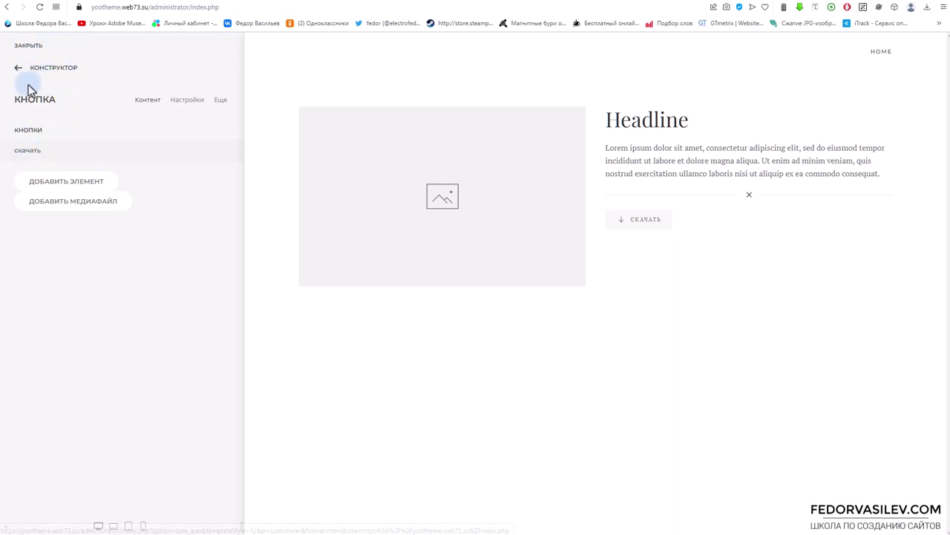
left_click(196, 100)
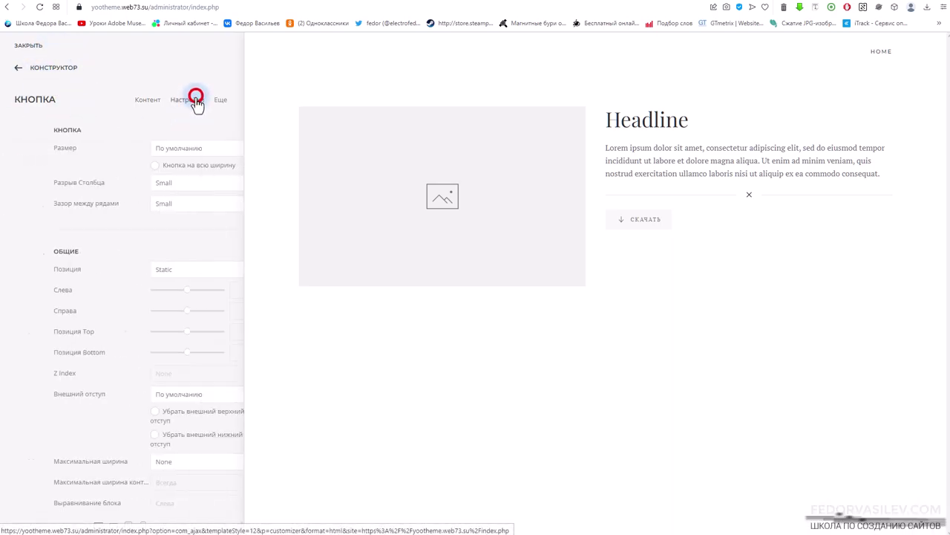
scroll(149, 171, "down", 4)
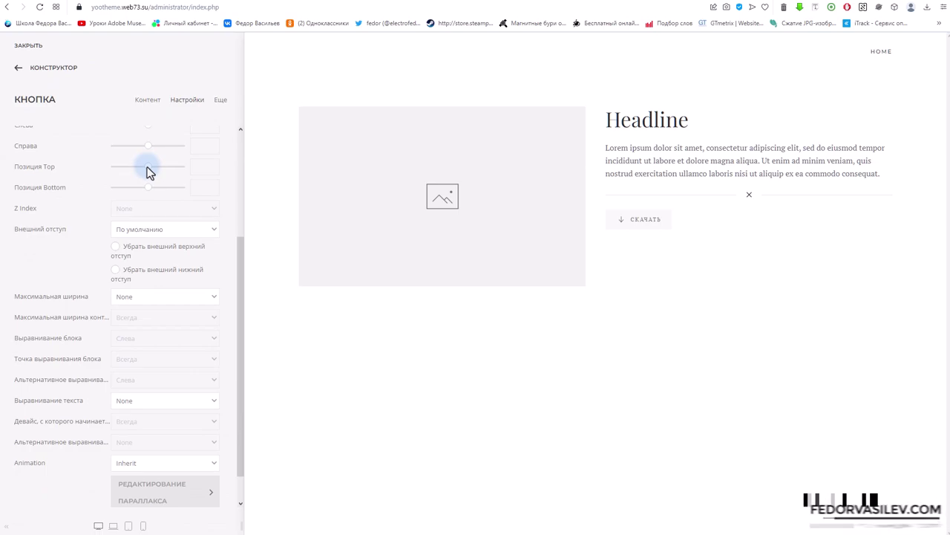
scroll(146, 170, "down", 1)
left_click(126, 365)
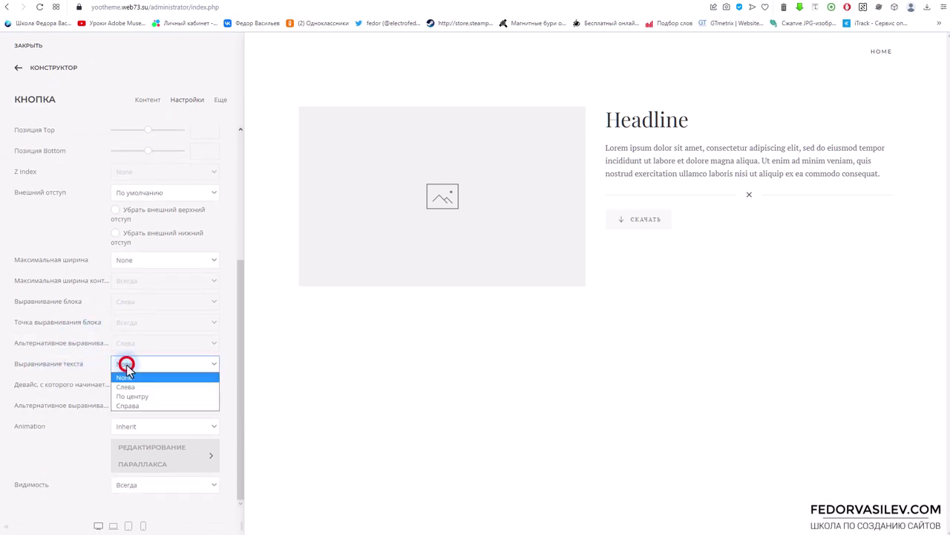
left_click(49, 363)
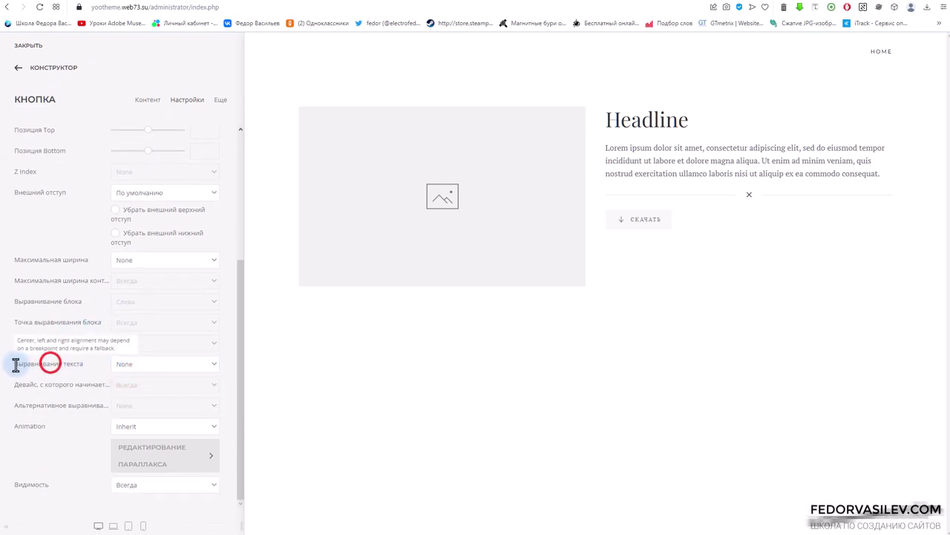
left_click(72, 363)
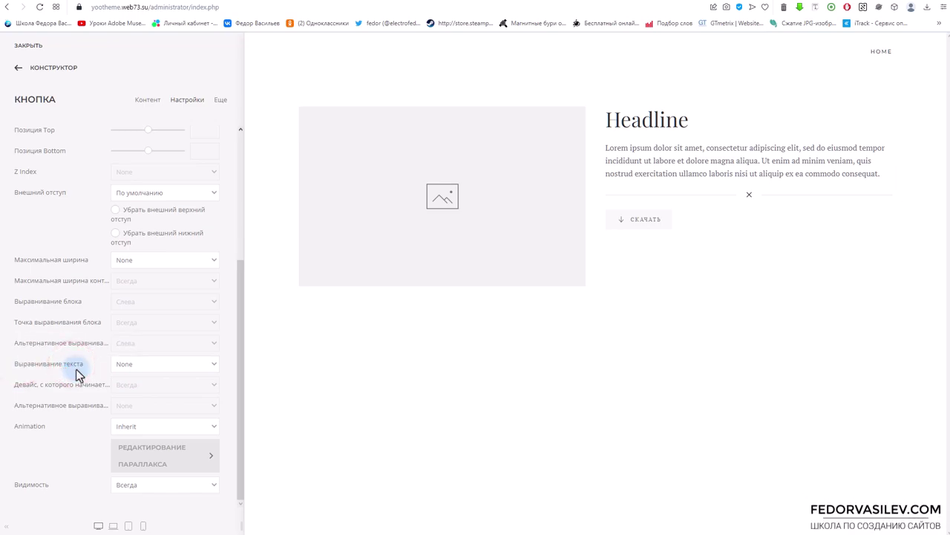
left_click(132, 365)
left_click(145, 395)
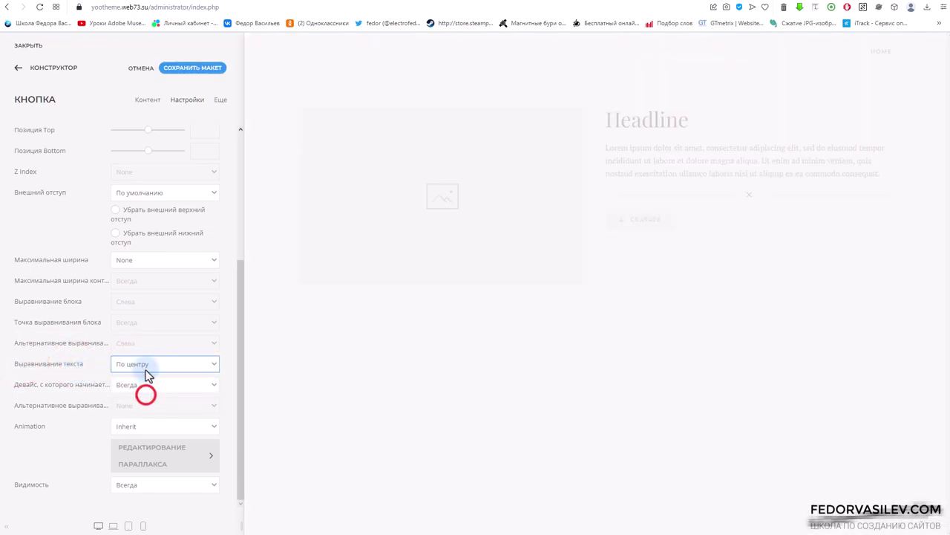
left_click(146, 367)
left_click(143, 405)
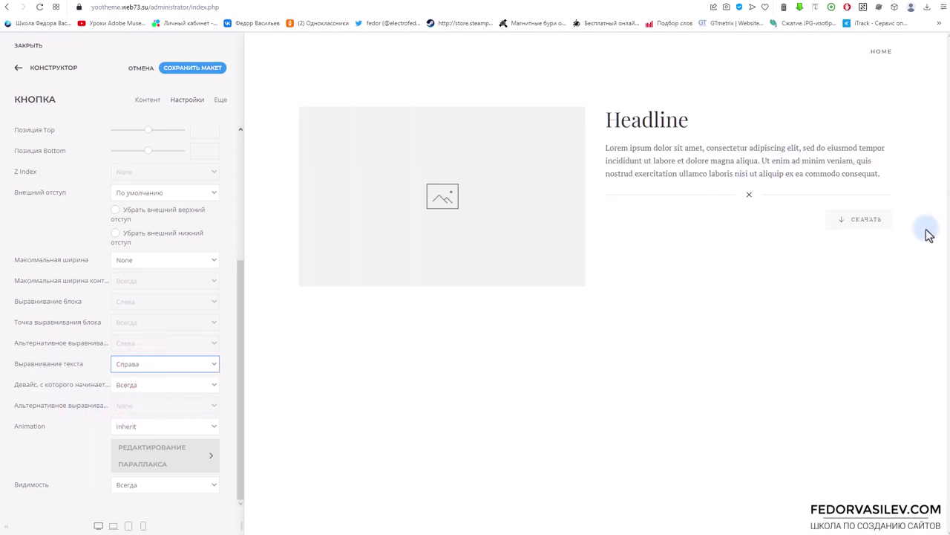
left_click(179, 67)
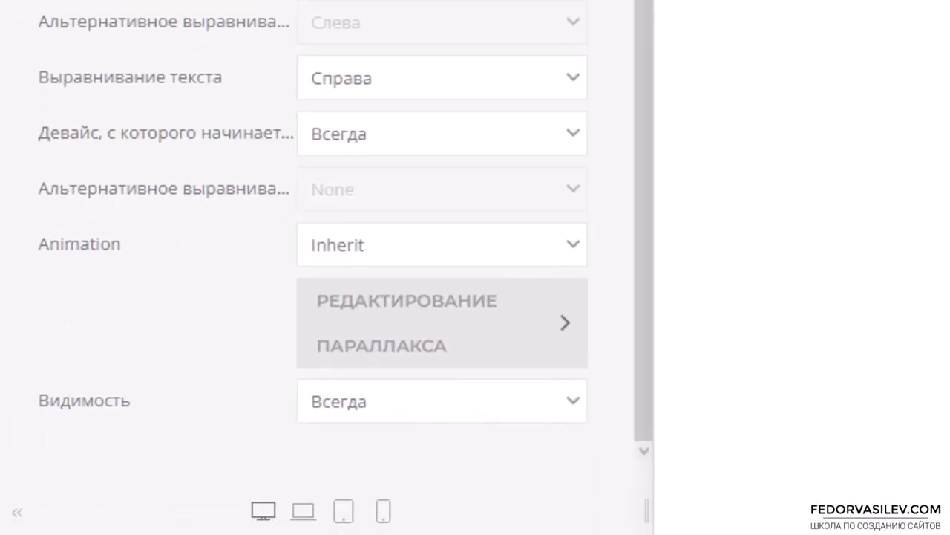
Preview the page at laptop, tablet and phone sizes, including both tablet and phone orientations, and return to the desktop view.
left_click(303, 512)
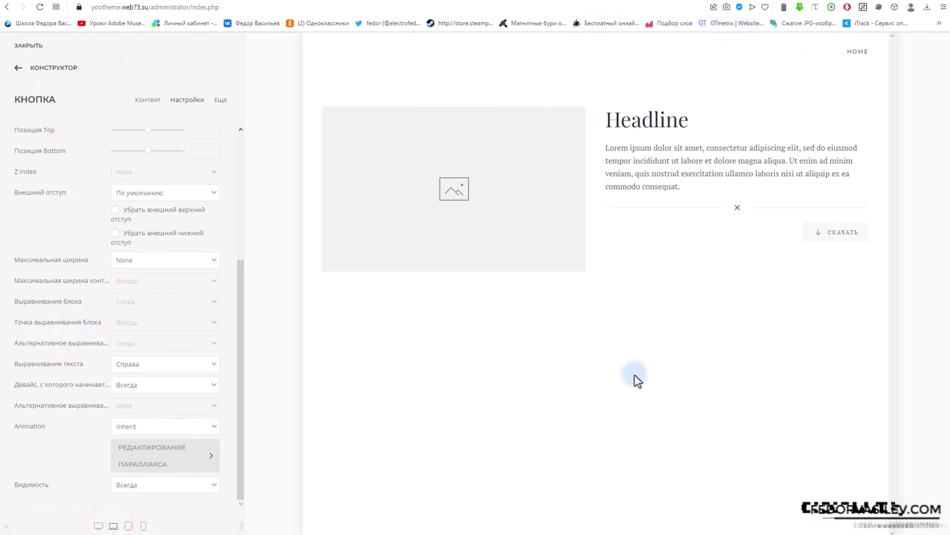
left_click(127, 525)
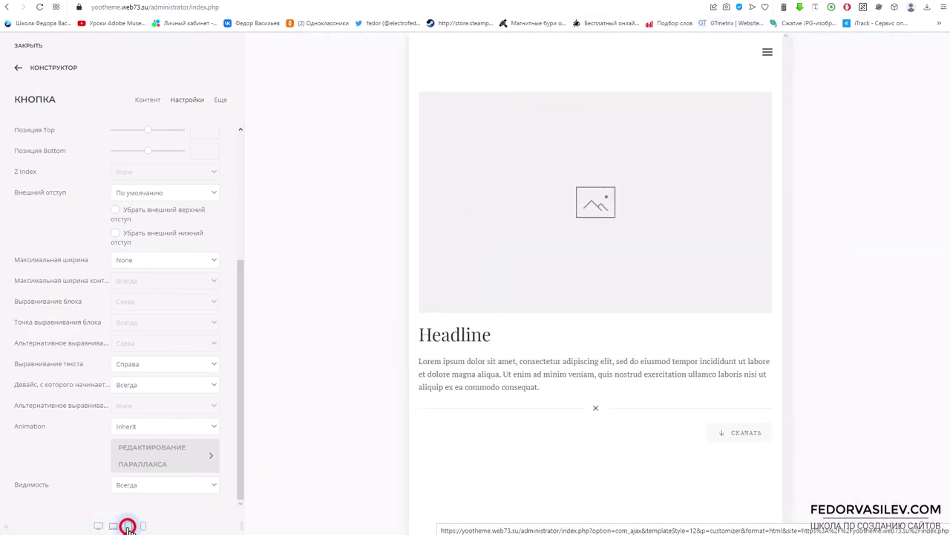
left_click(768, 57)
left_click(772, 50)
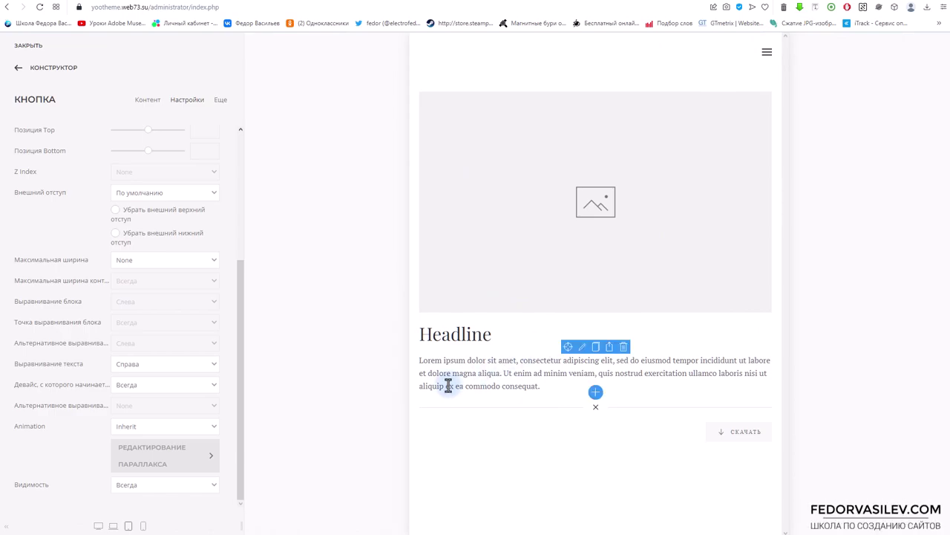
left_click(128, 526)
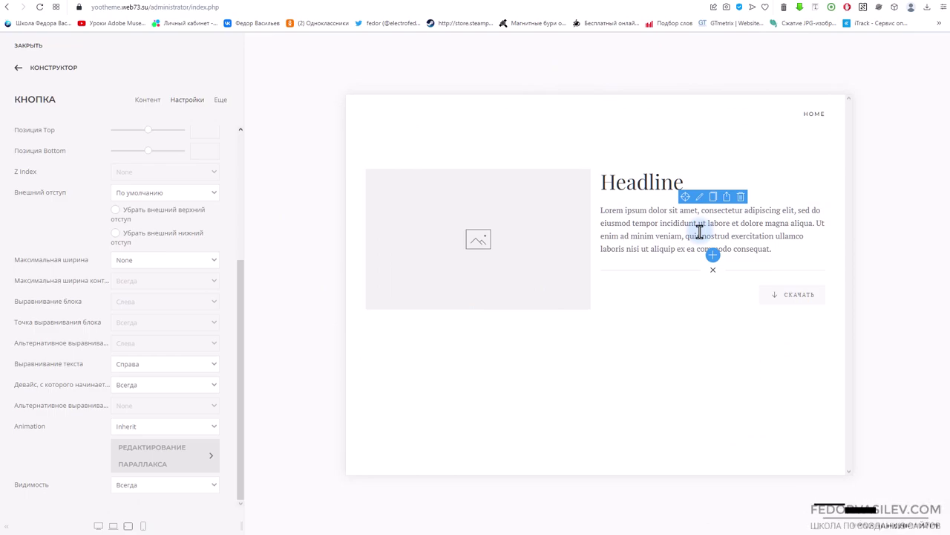
left_click(144, 526)
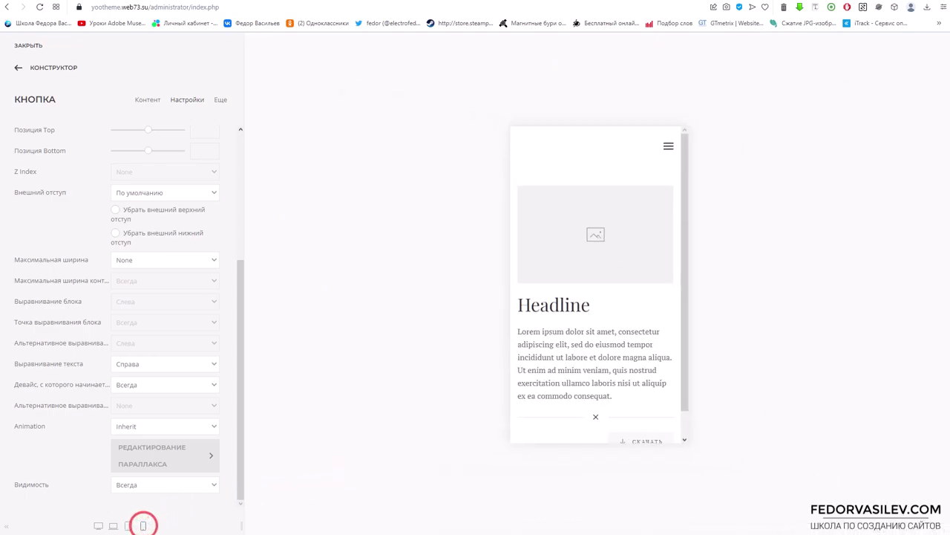
scroll(647, 185, "up", 1)
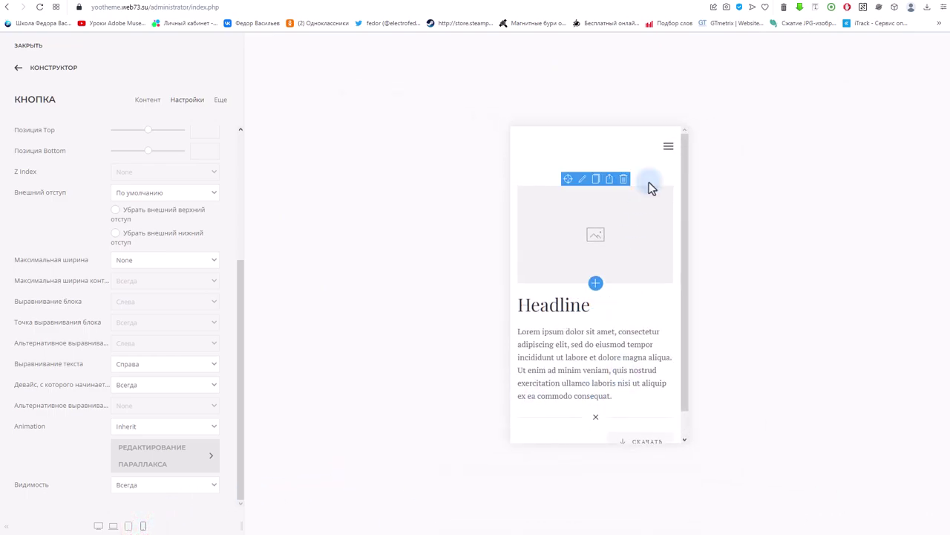
left_click(143, 526)
scroll(557, 294, "down", 5)
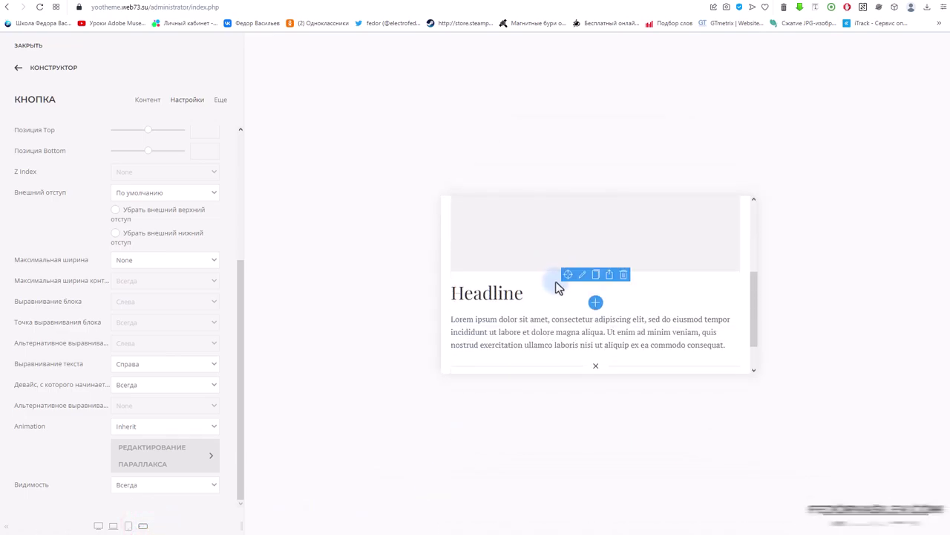
scroll(572, 297, "up", 5)
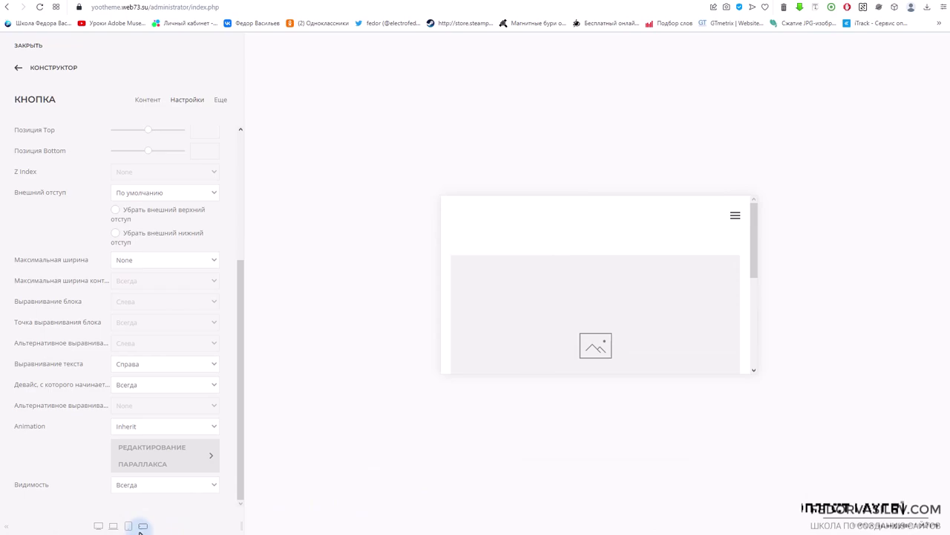
left_click(98, 526)
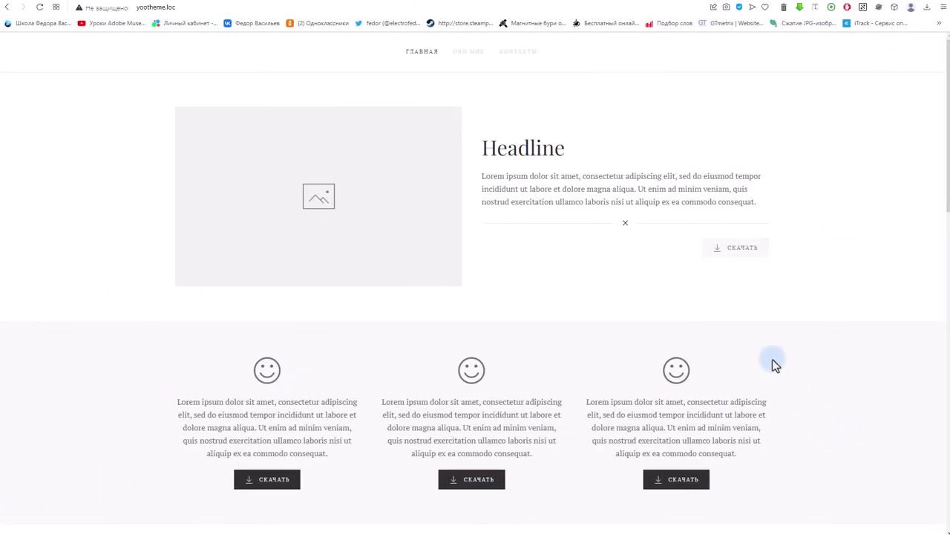
Review the yootheme.loc sample page, add a new section below the existing one, and open the new section for editing.
scroll(617, 182, "down", 2)
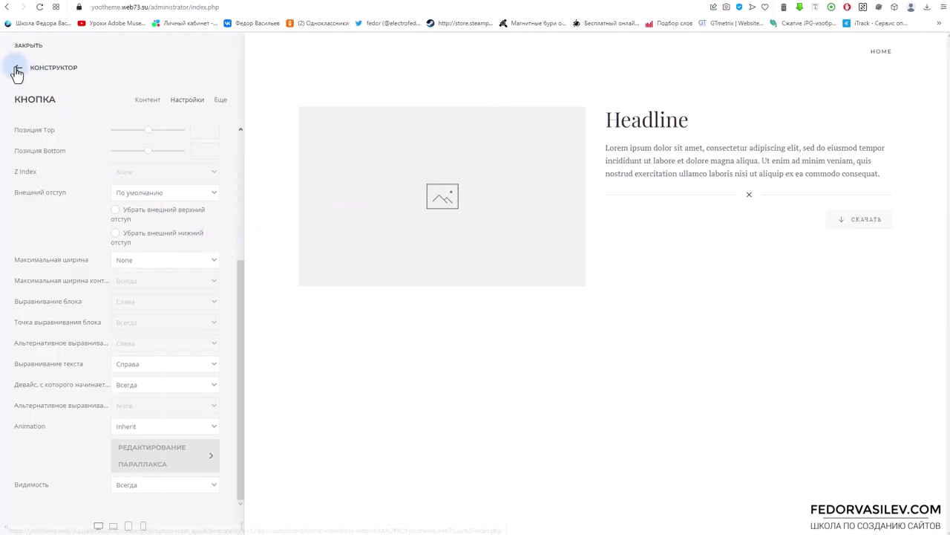
left_click(17, 69)
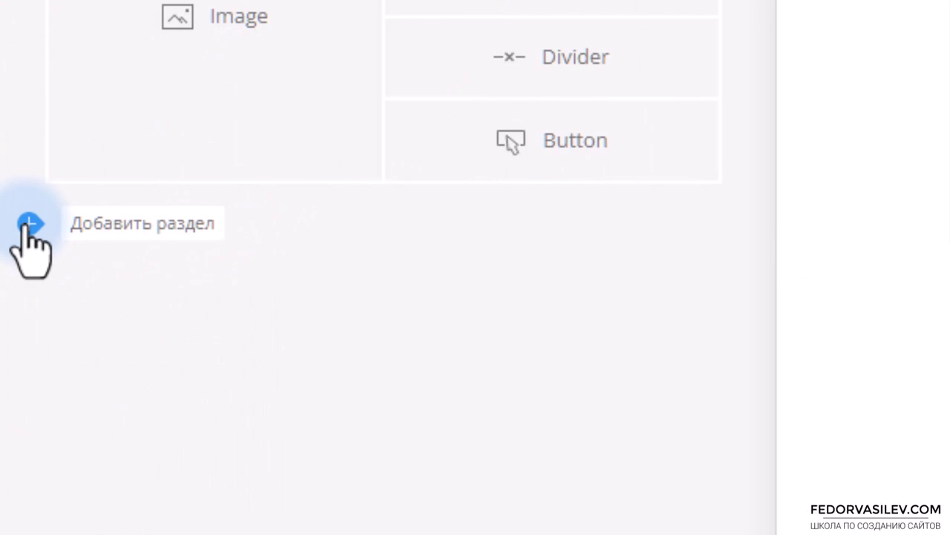
left_click(29, 224)
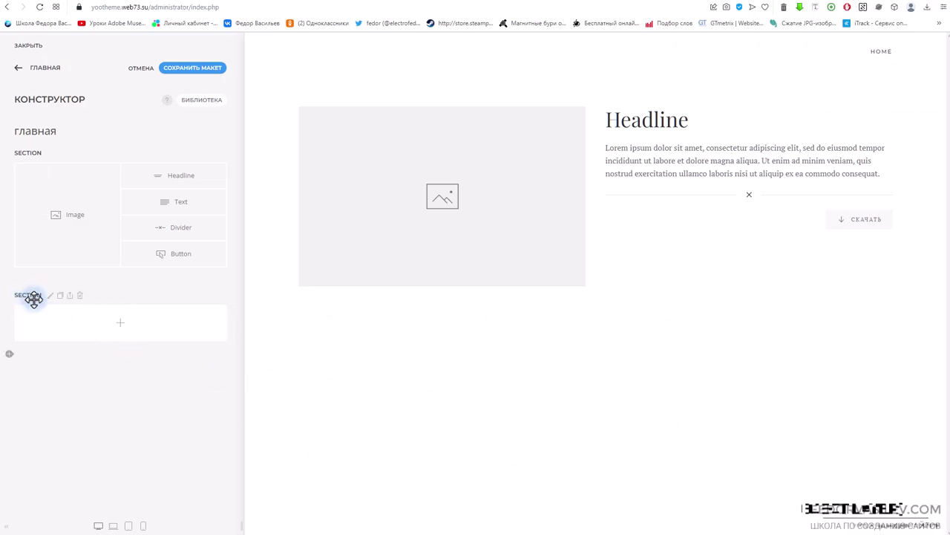
left_click(49, 296)
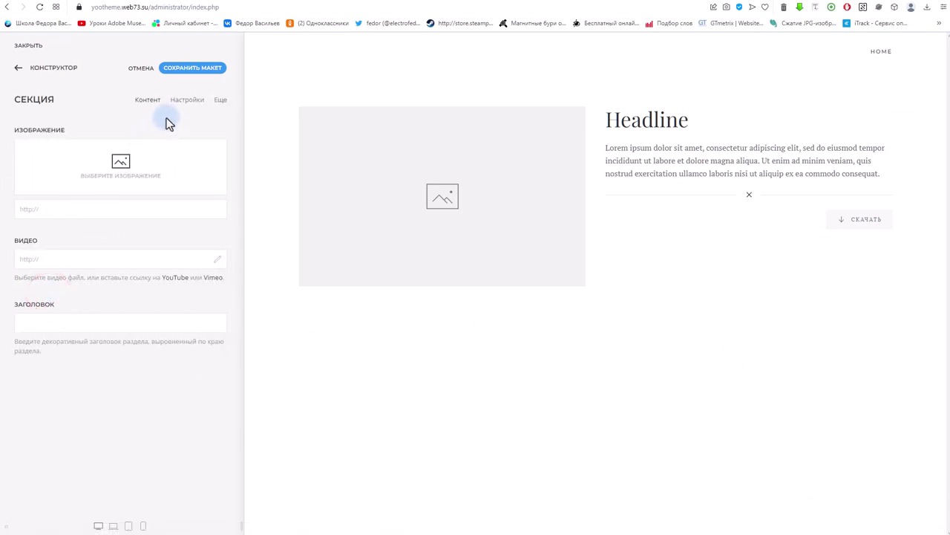
Set the new section's style to Muted and save the layout.
left_click(185, 102)
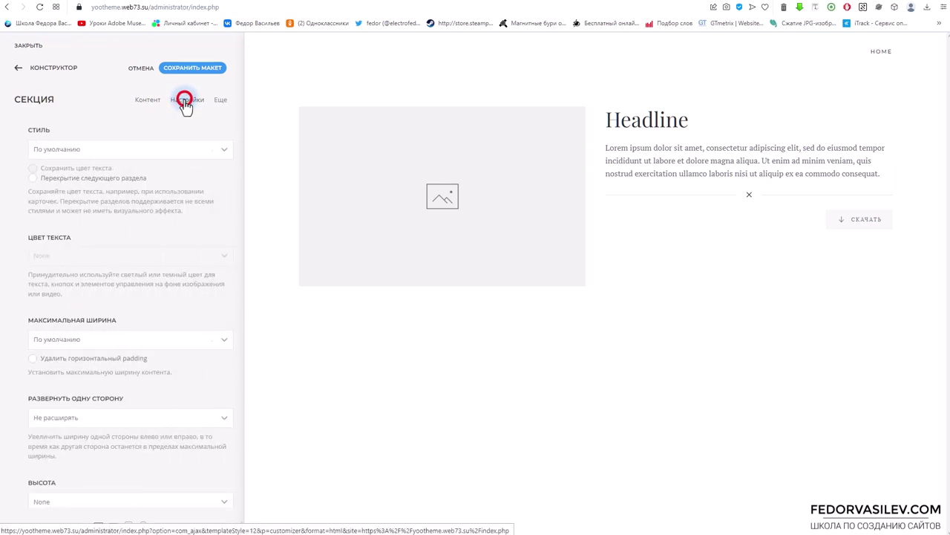
left_click(54, 151)
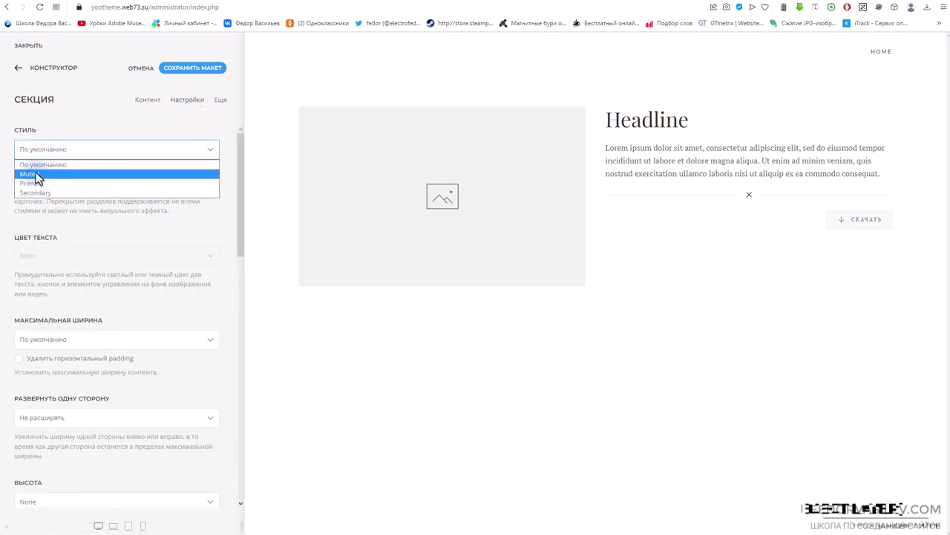
left_click(41, 173)
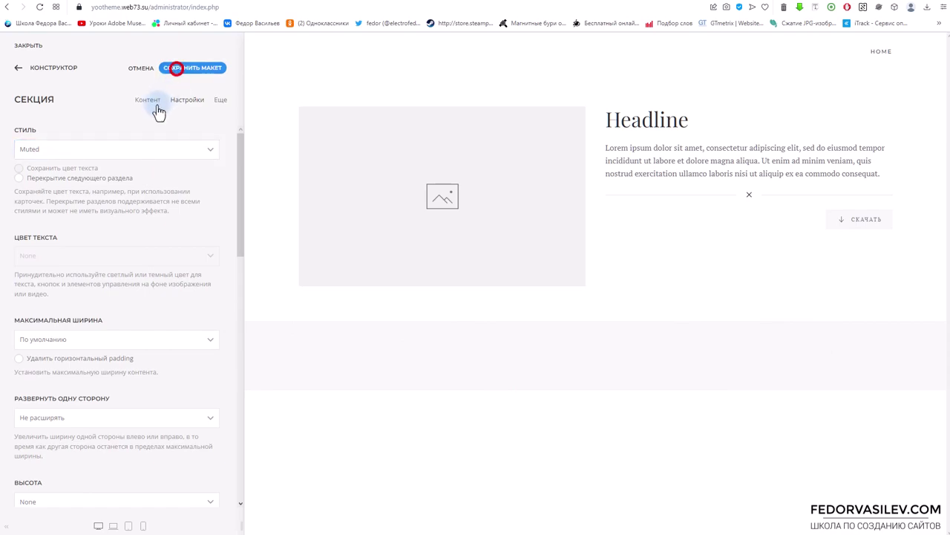
left_click(18, 68)
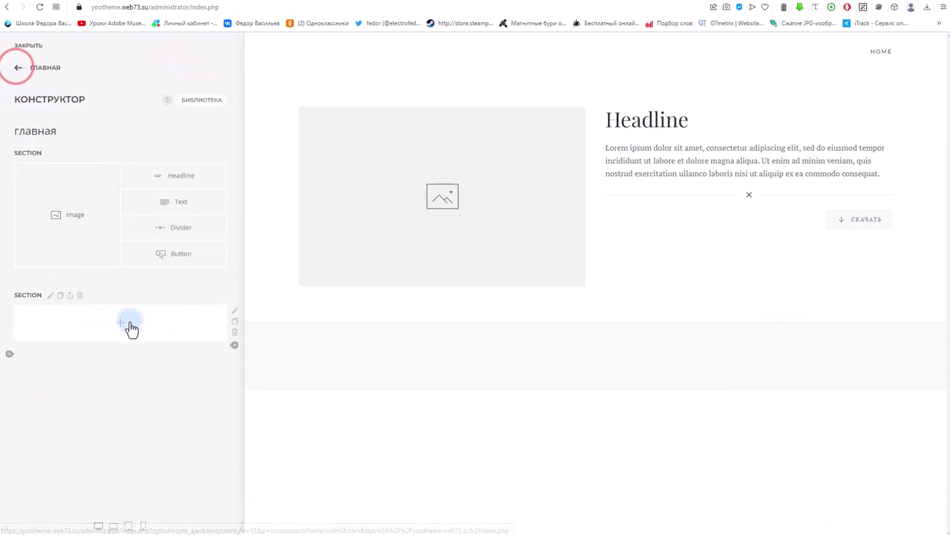
Change the second section's row to the Thirds grid layout.
left_click(235, 311)
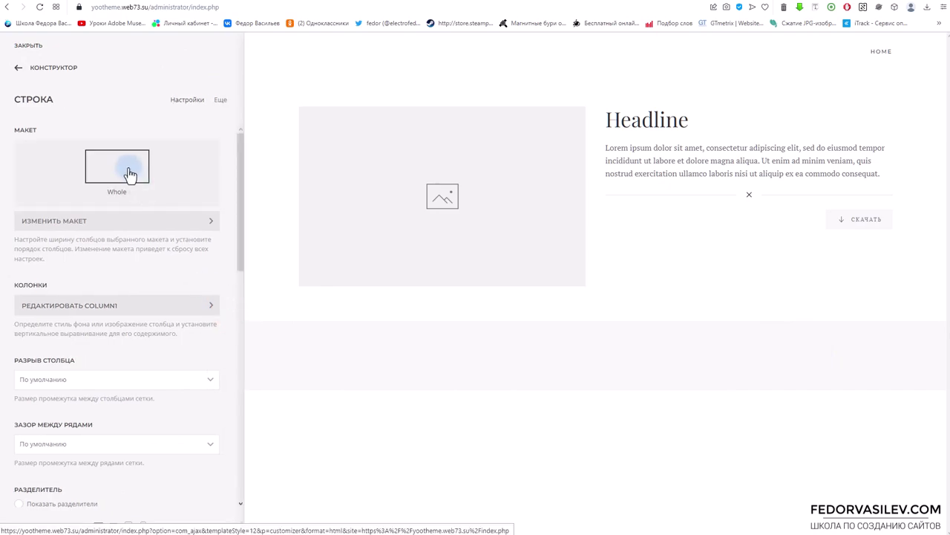
left_click(129, 174)
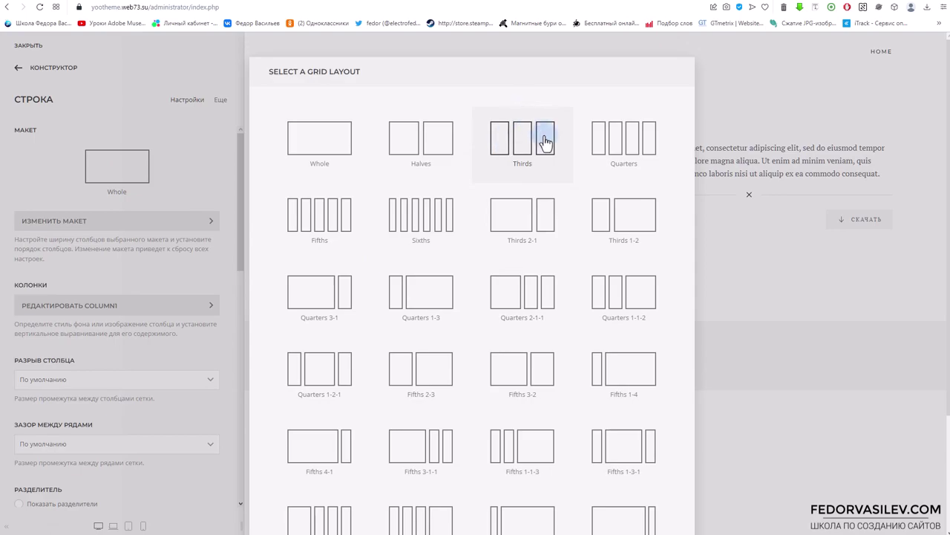
left_click(503, 143)
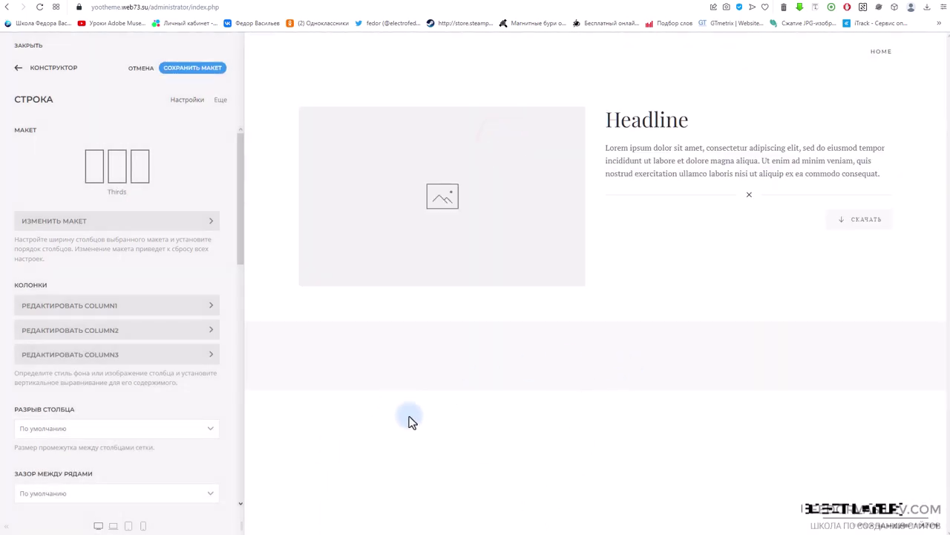
left_click(18, 68)
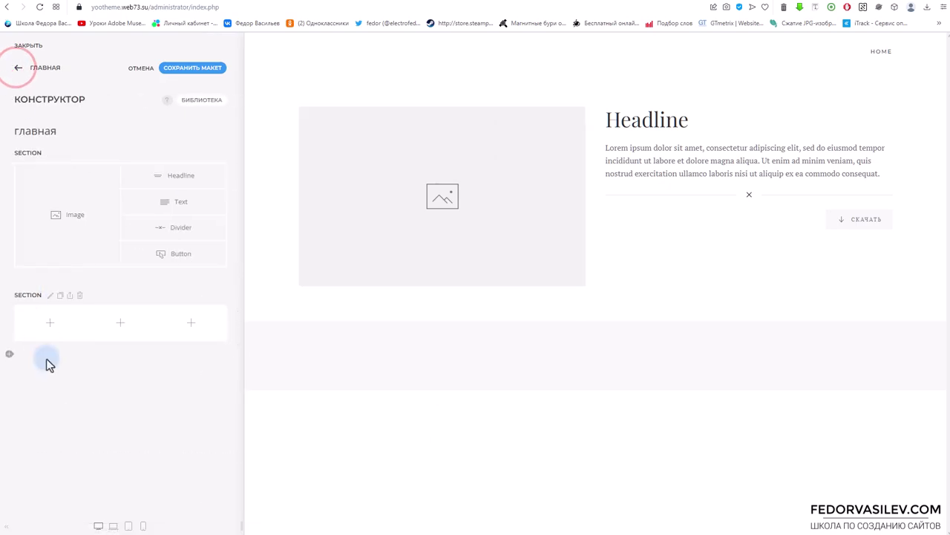
Add an Icon element to the second section's first column and choose the joomla icon, using the yootheme.loc page as reference.
left_click(464, 289)
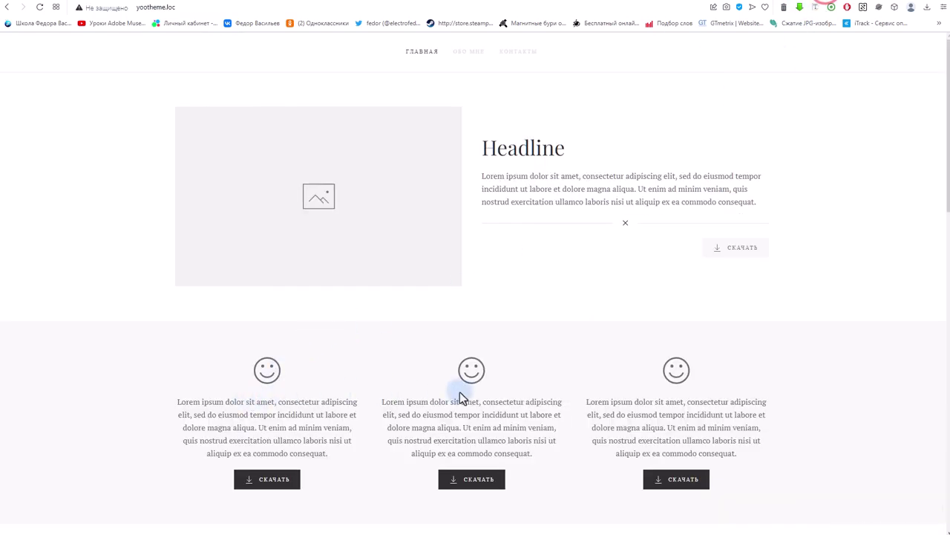
left_click(454, 213)
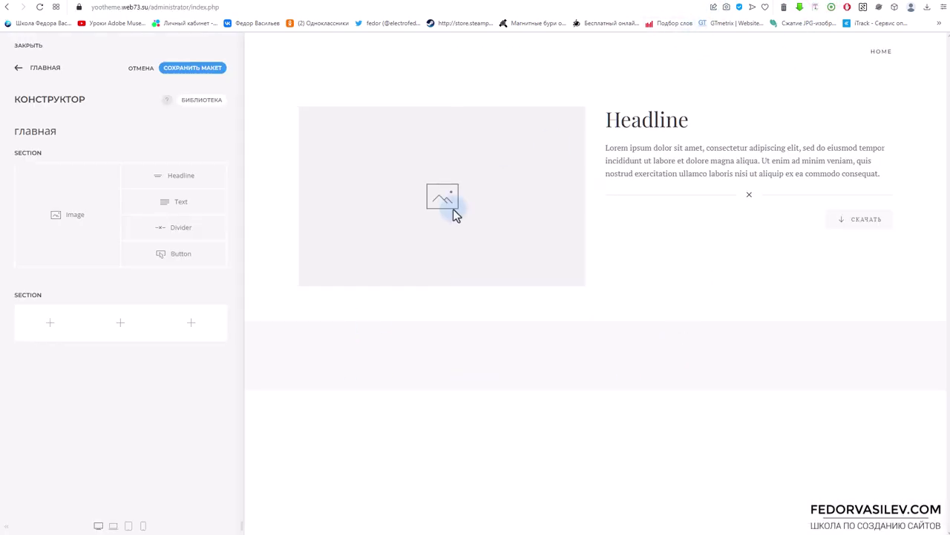
left_click(53, 323)
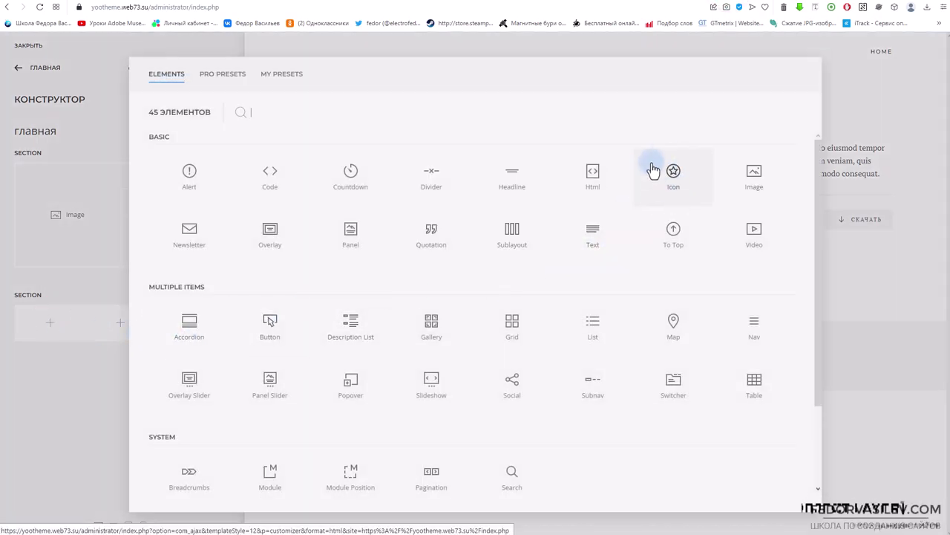
left_click(673, 172)
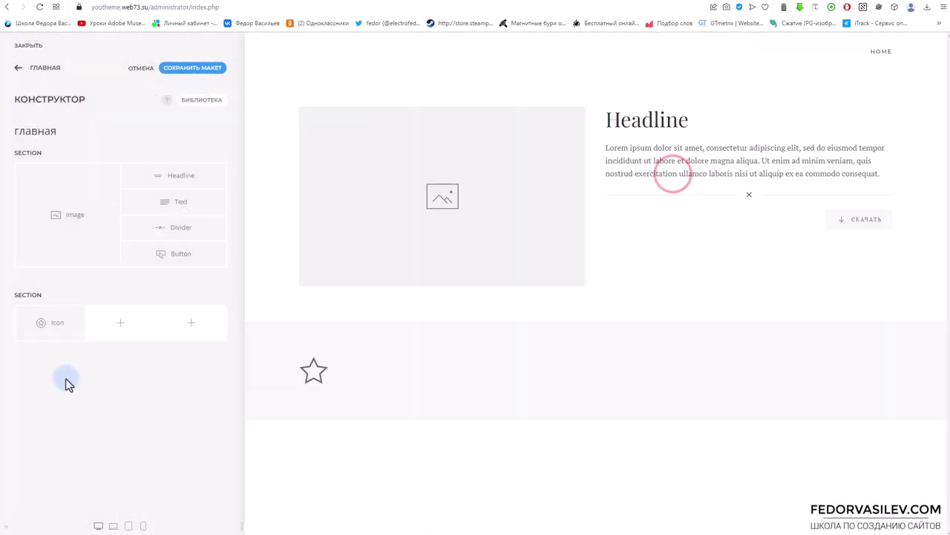
left_click(39, 325)
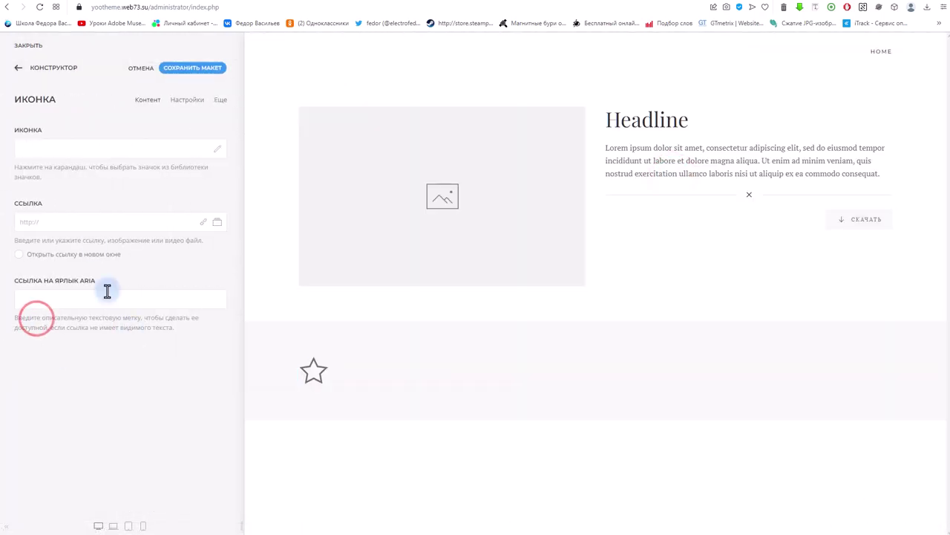
left_click(217, 149)
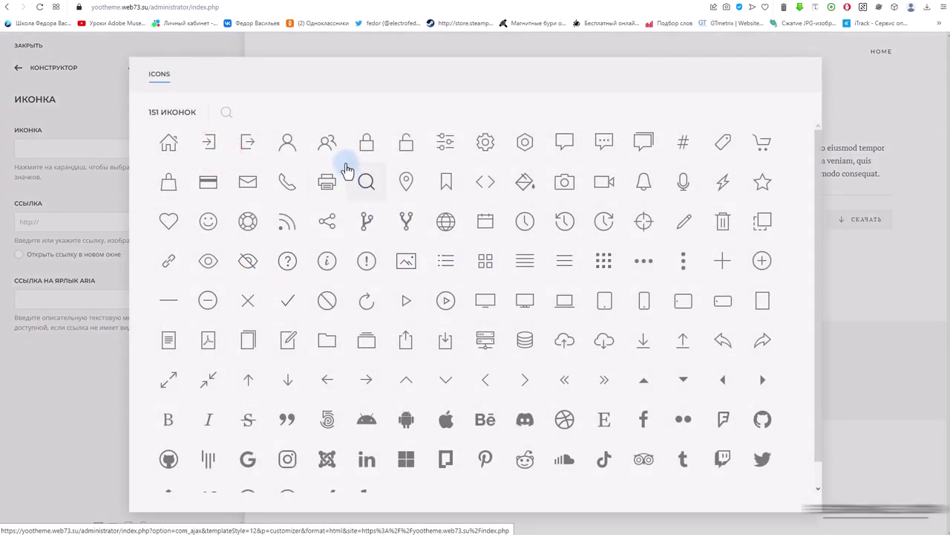
left_click(328, 462)
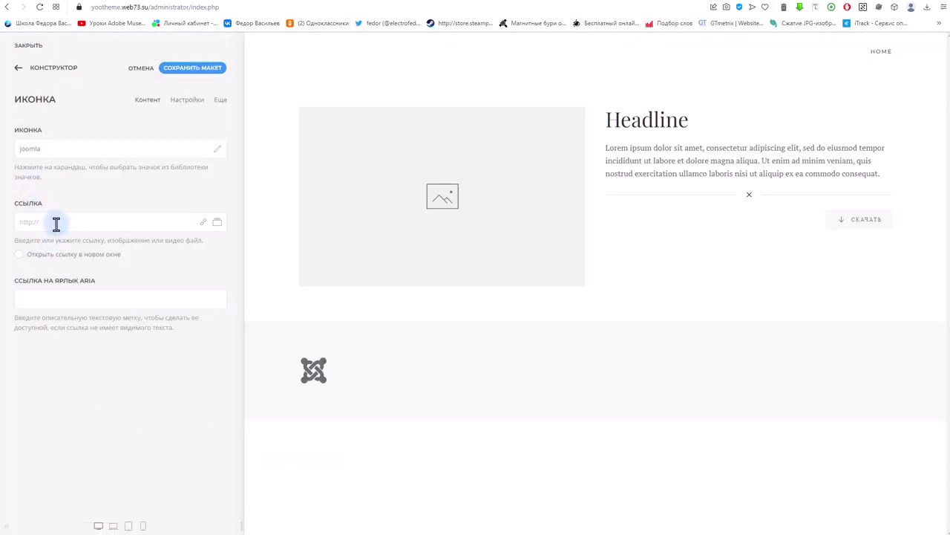
Set the Icon element's text alignment to По центру and save the layout.
left_click(187, 99)
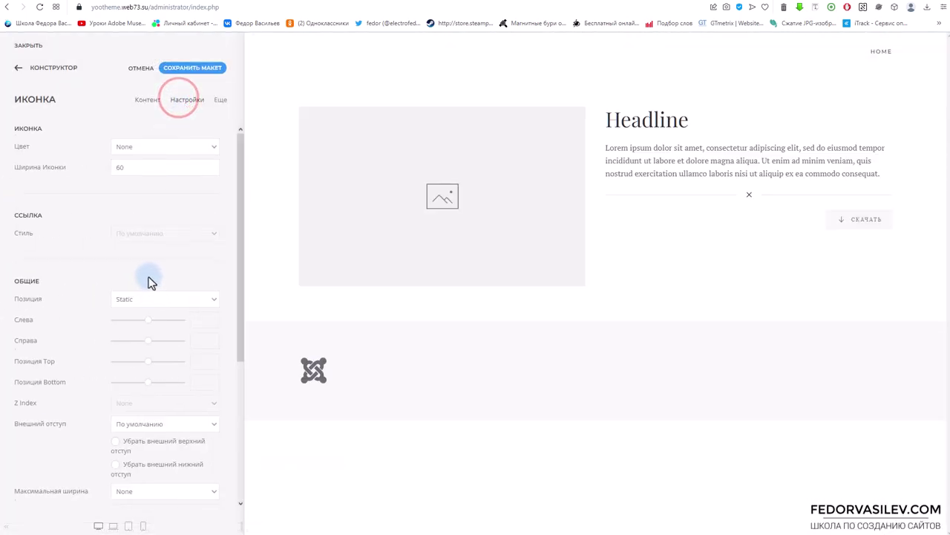
scroll(148, 275, "down", 5)
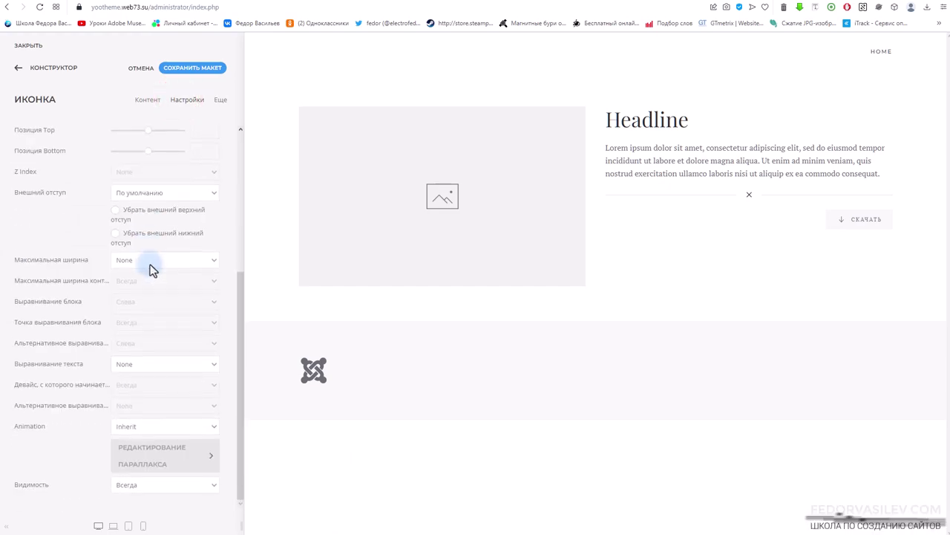
left_click(147, 369)
left_click(139, 392)
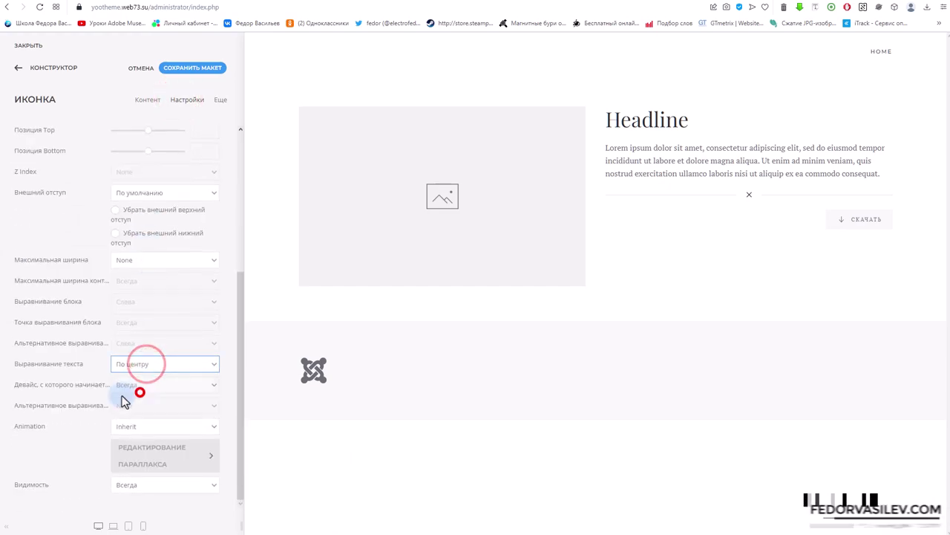
left_click(183, 68)
left_click(18, 68)
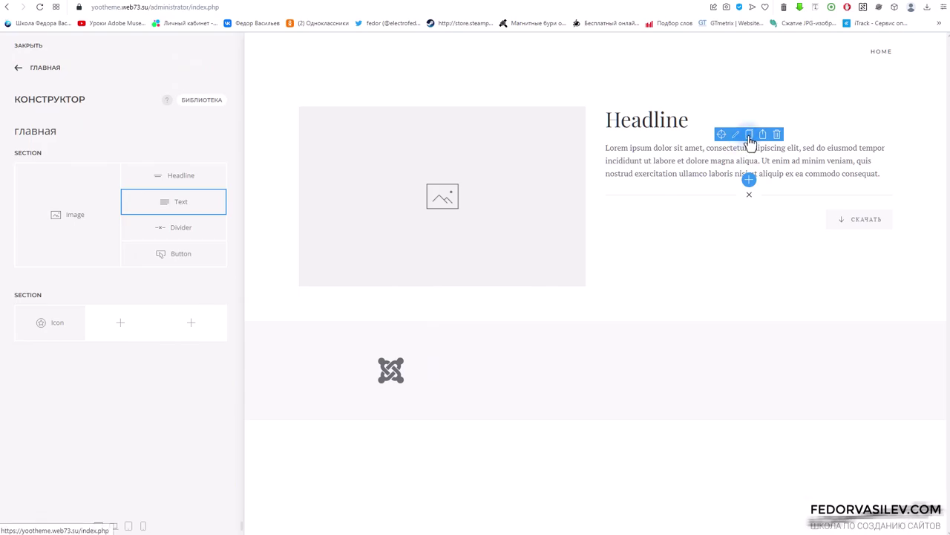
Duplicate the first section's Text element and move the copy below the icon in the second section.
left_click(750, 135)
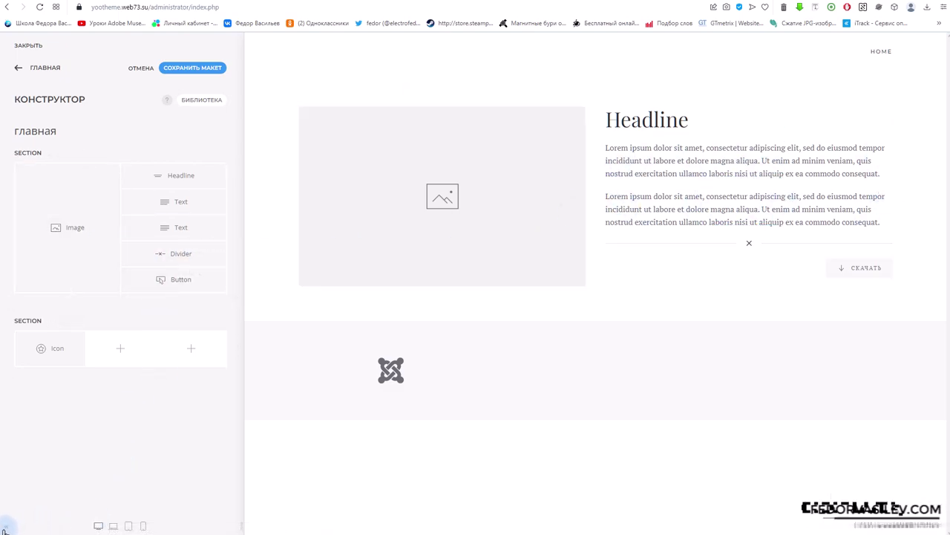
left_click(5, 528)
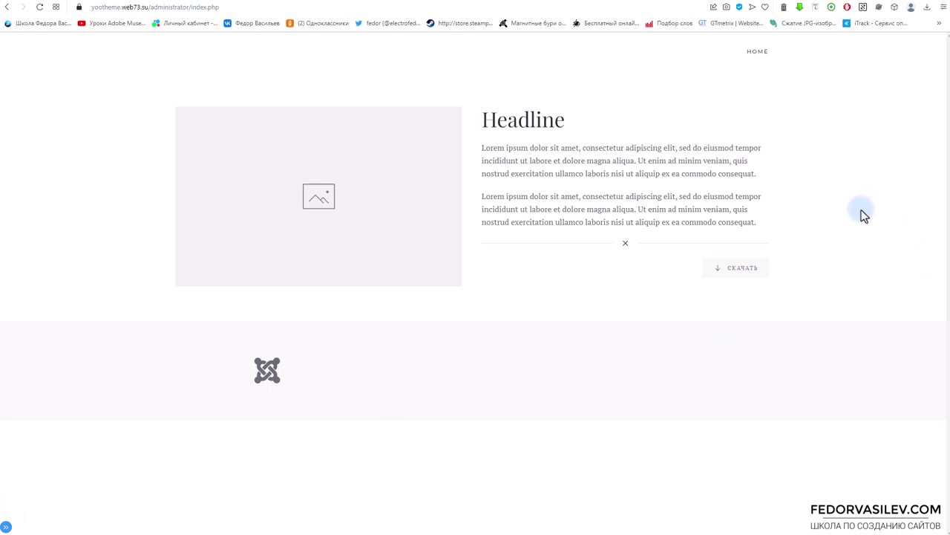
left_click(5, 528)
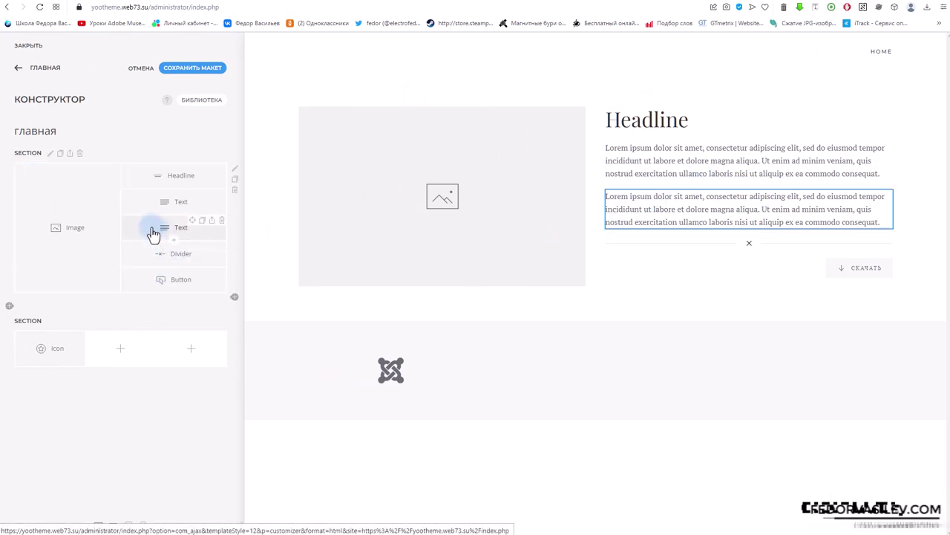
left_click_drag(139, 232, 32, 349)
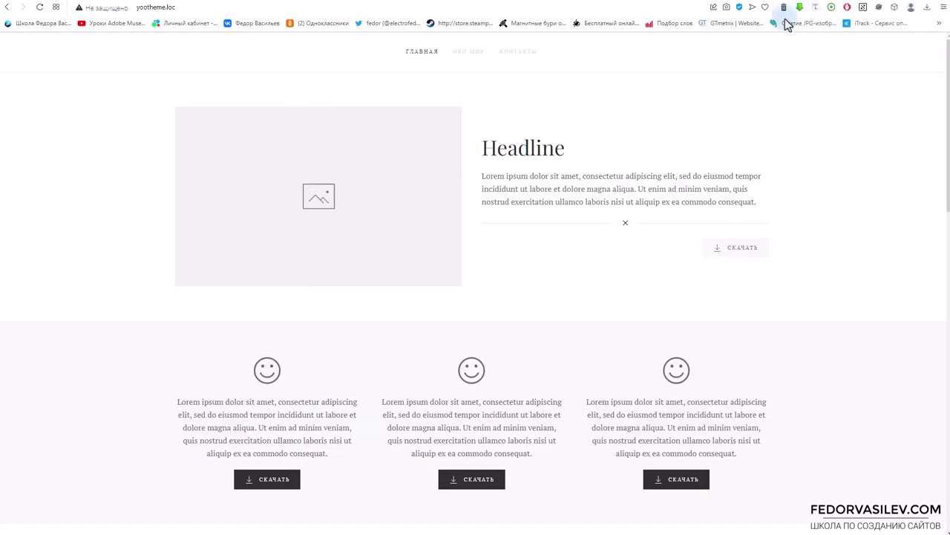
Duplicate the first section's Button element and place the copy below the text in the second section, following the sample page.
scroll(304, 416, "down", 1)
left_click_drag(210, 321, 255, 359)
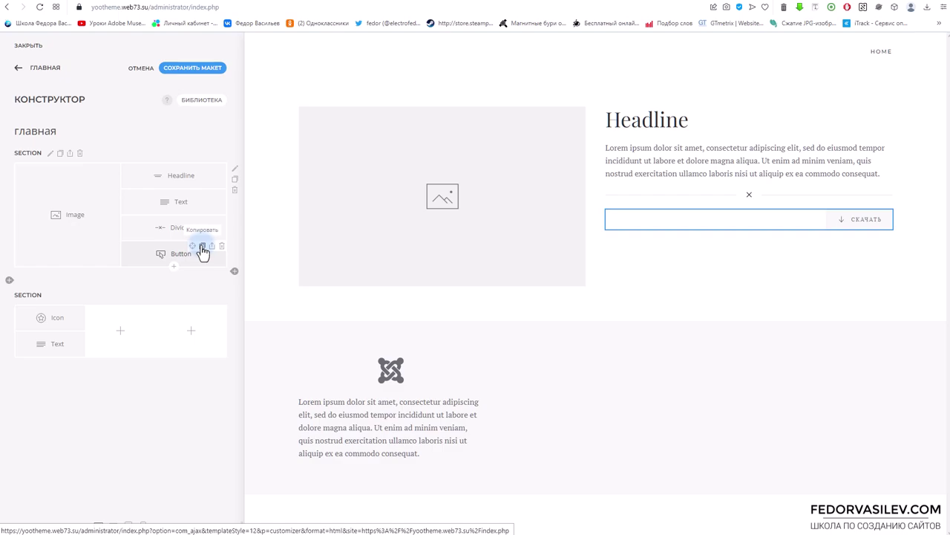
left_click(202, 246)
left_click_drag(152, 272, 42, 361)
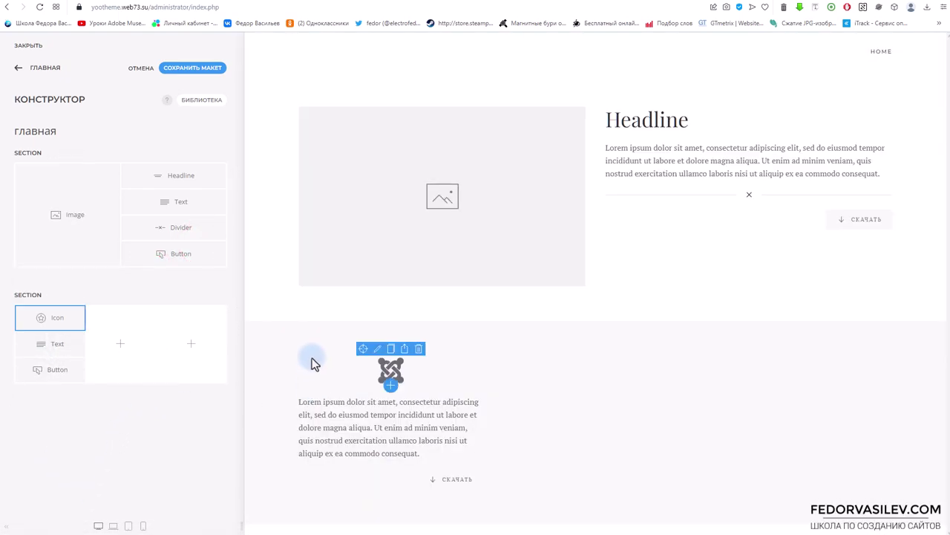
Set the text alignment of the second section's Text element to По центру.
left_click(26, 344)
left_click(195, 99)
scroll(155, 225, "down", 2)
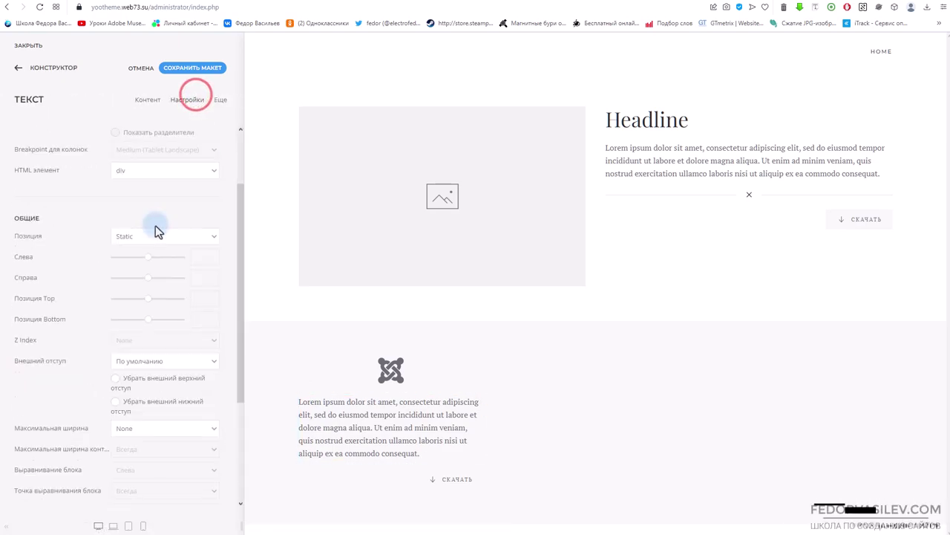
scroll(117, 370, "down", 2)
left_click(136, 364)
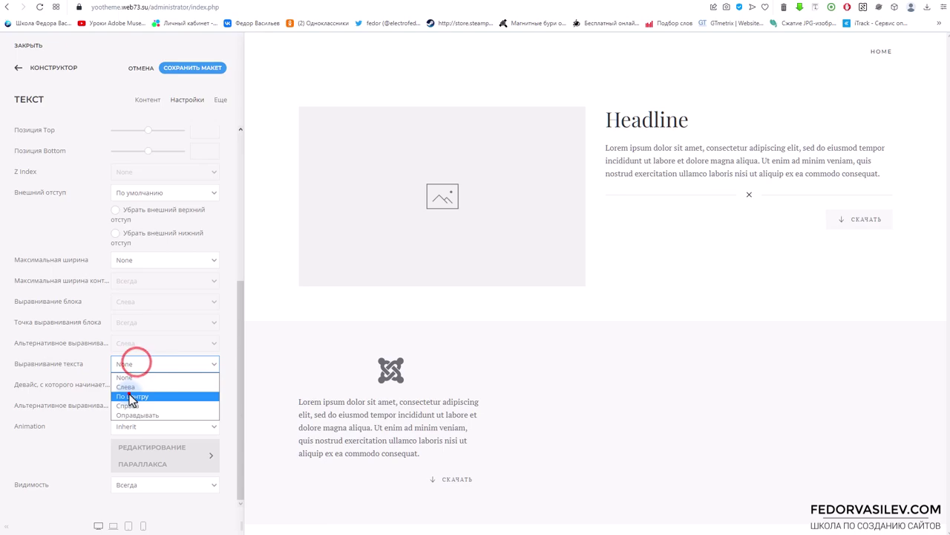
left_click(128, 393)
left_click(18, 68)
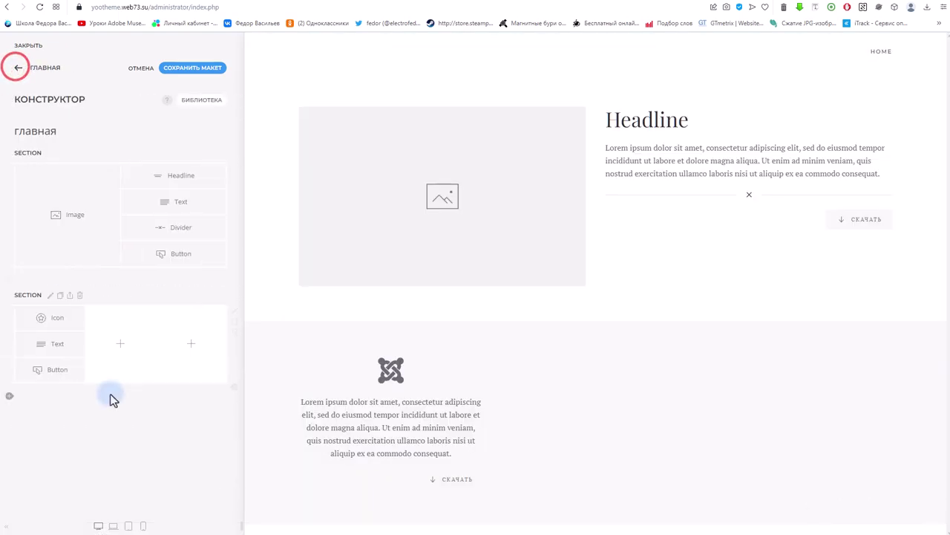
Set the text alignment of the second section's Button element to По центру and save the layout.
left_click(34, 371)
left_click(178, 100)
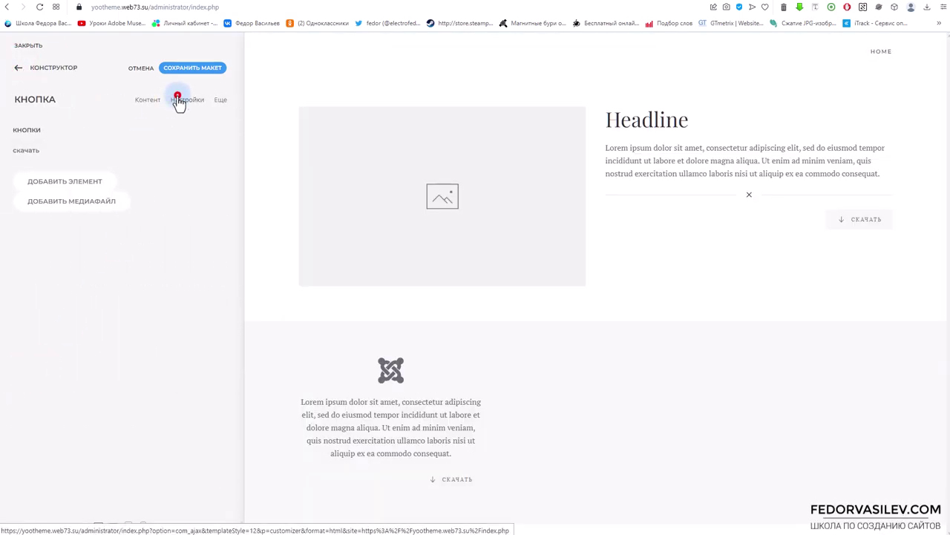
scroll(155, 288, "down", 5)
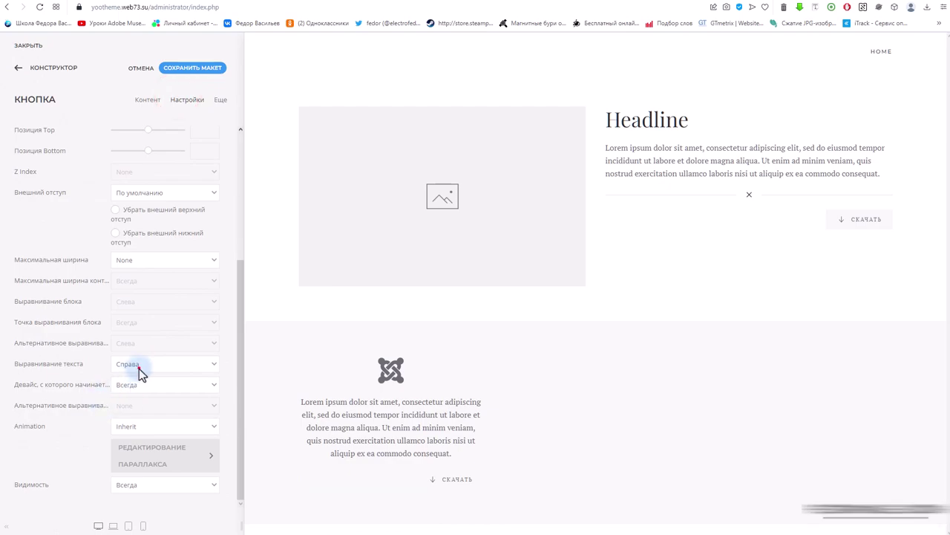
left_click(142, 396)
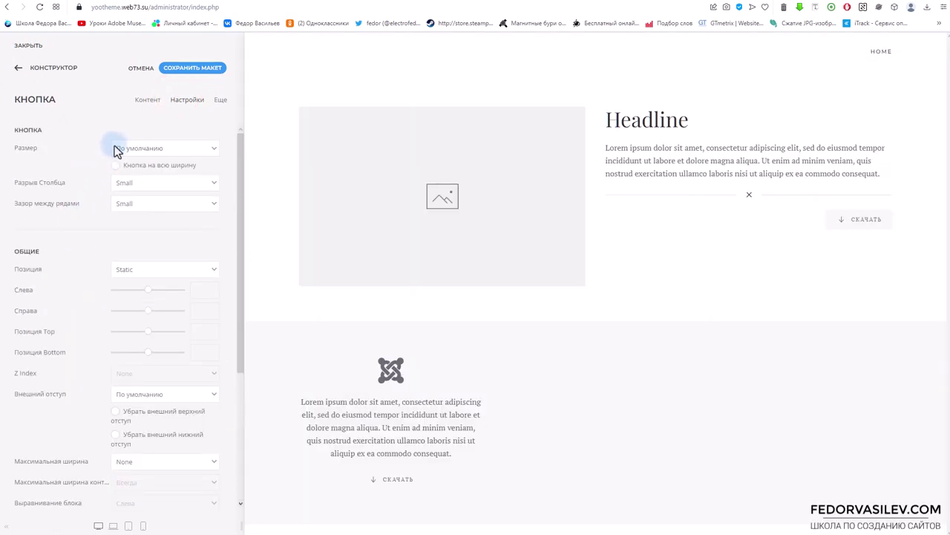
left_click(182, 68)
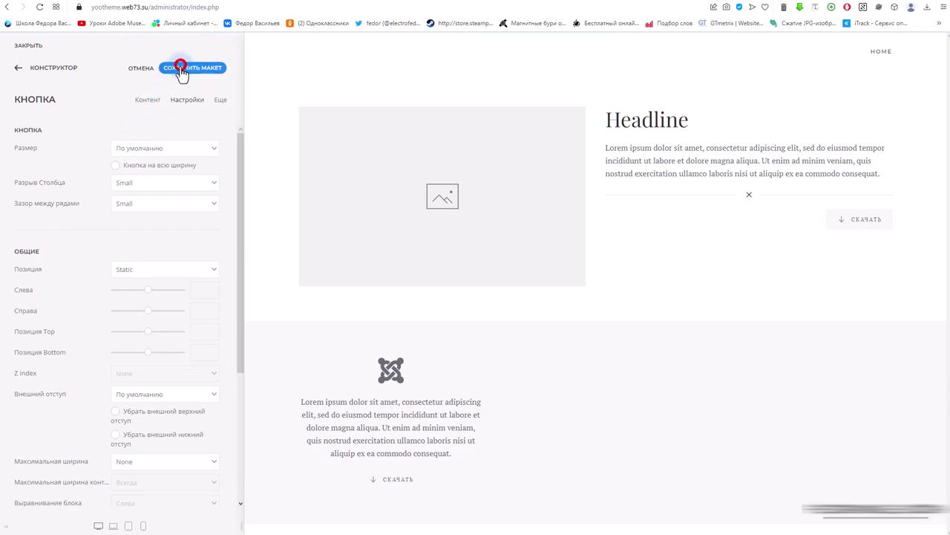
left_click(17, 68)
Change the style of the "скачать" button item in the second section's Button element.
left_click(27, 368)
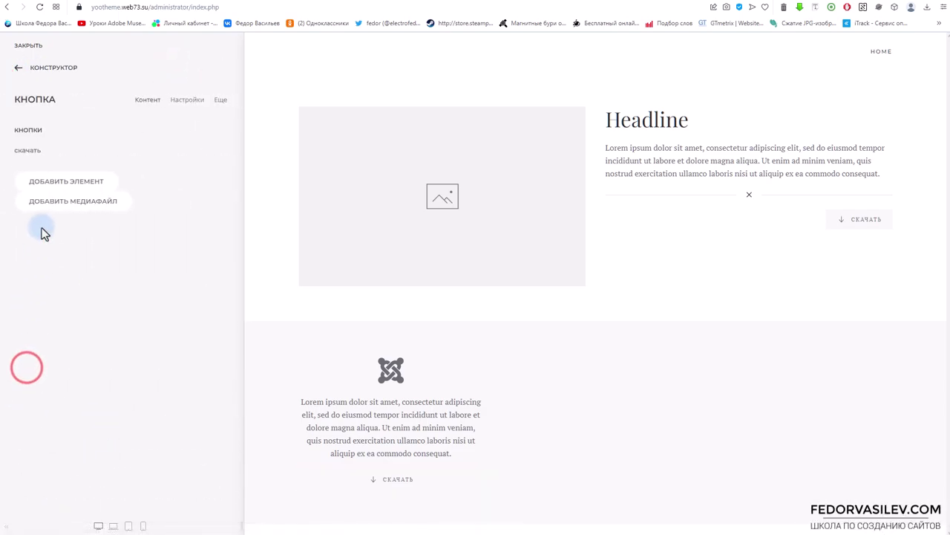
left_click(30, 151)
left_click(190, 102)
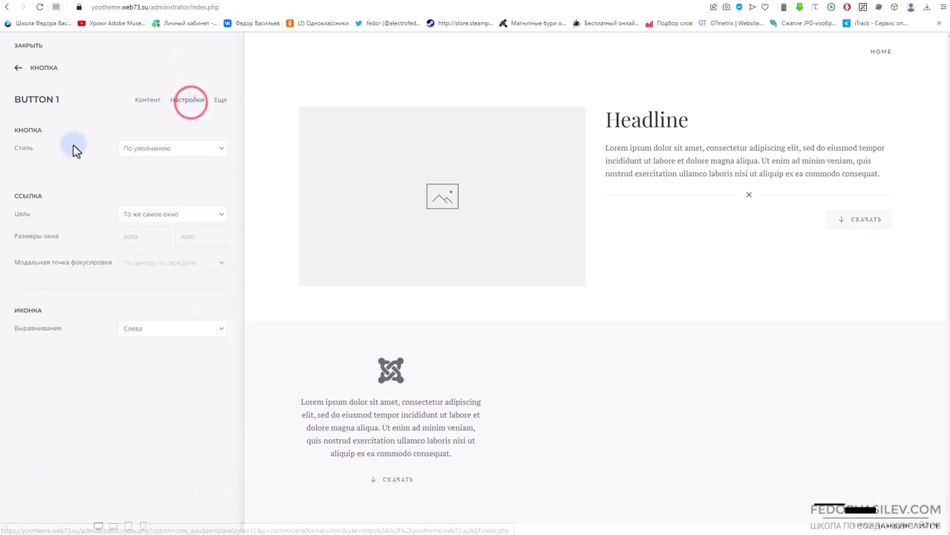
left_click(130, 146)
left_click(148, 171)
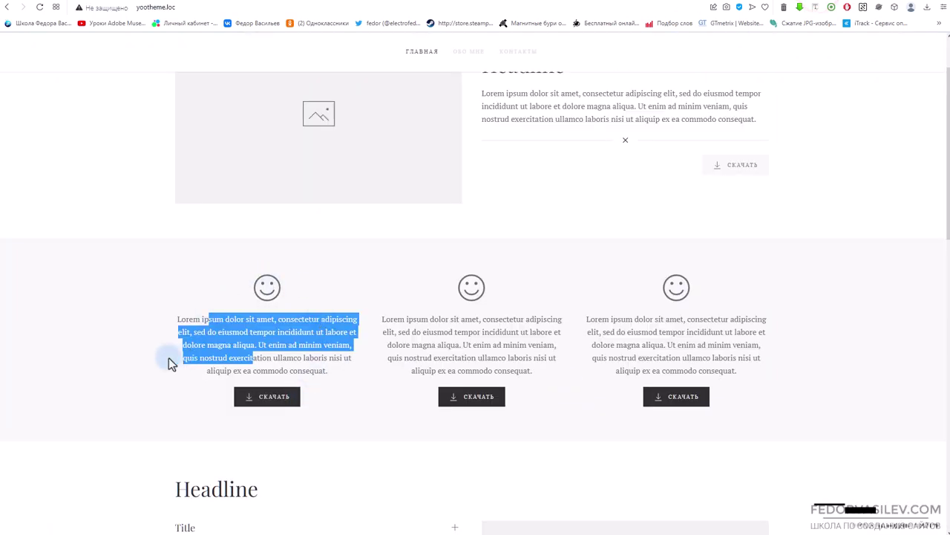
Duplicate the second section's Icon element into its second and third columns, matching the sample page.
left_click(144, 353)
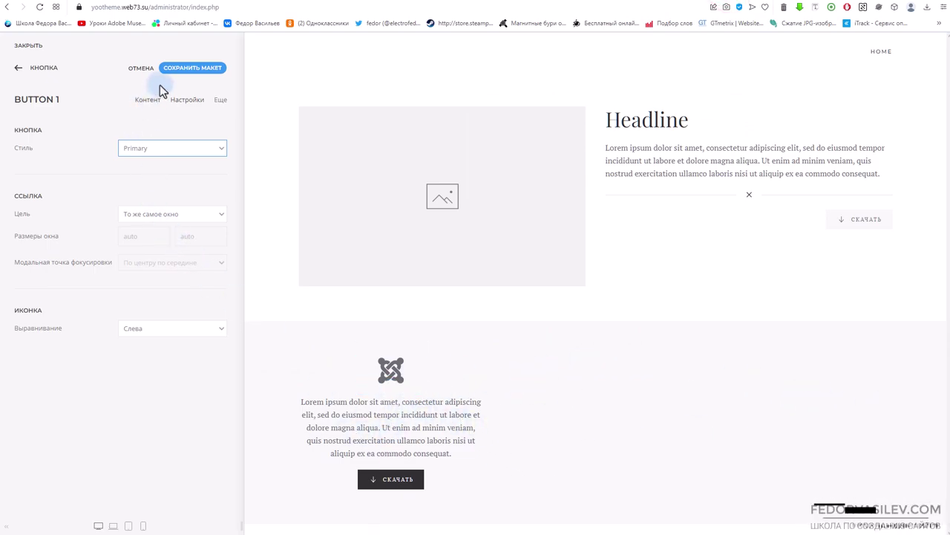
left_click(18, 67)
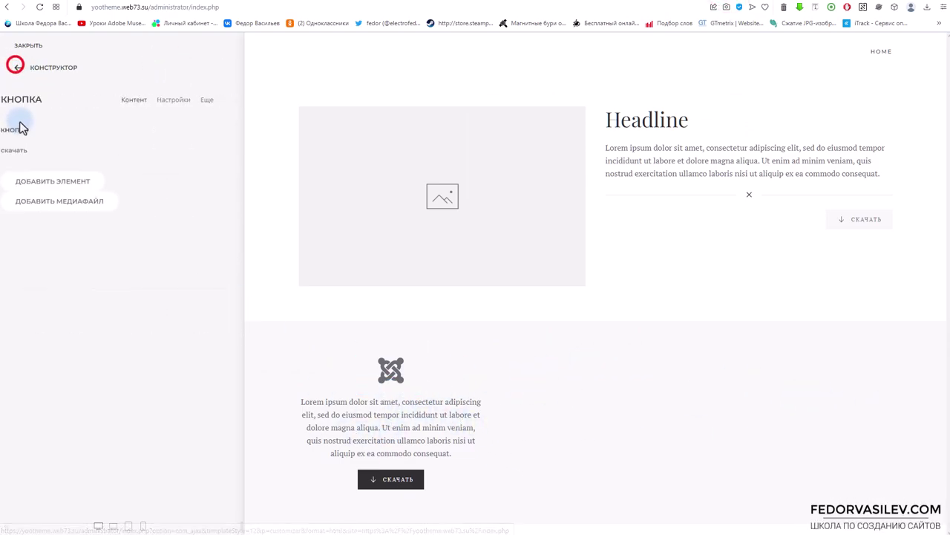
left_click(18, 67)
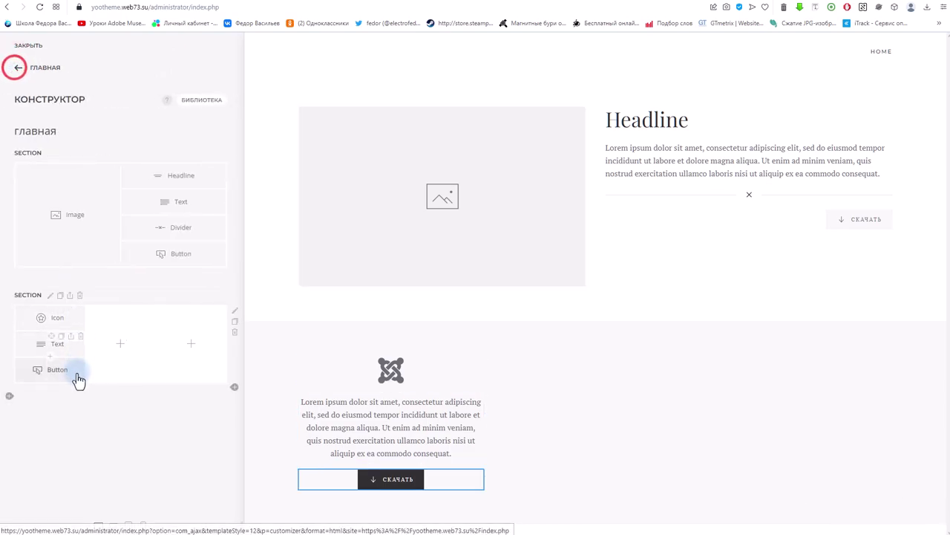
left_click(63, 315)
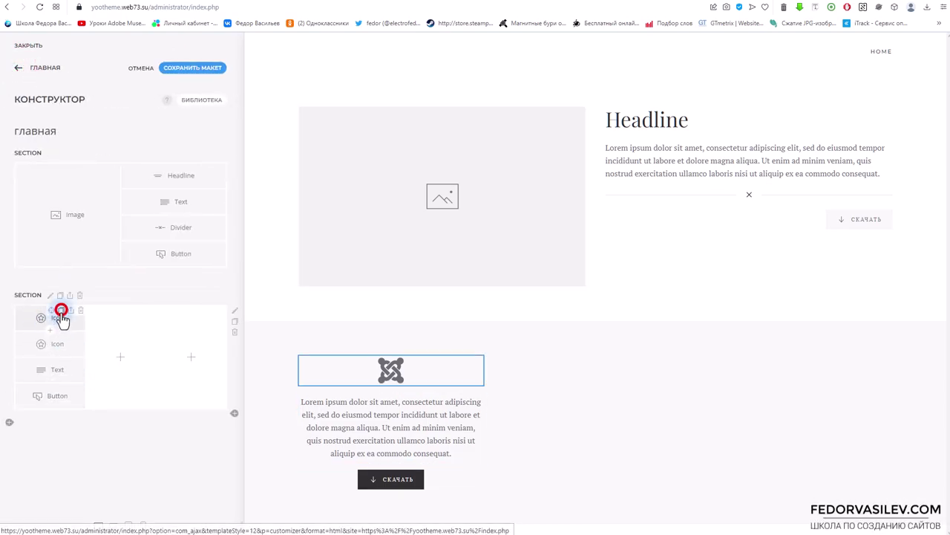
left_click_drag(26, 344, 186, 331)
left_click(132, 311)
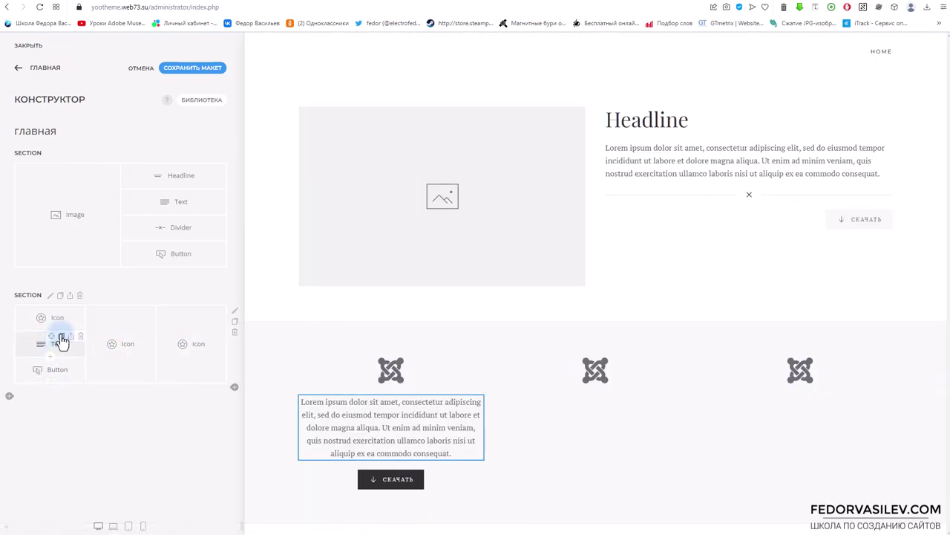
Duplicate the second section's Text element and place the copies below the icons in the second and third columns.
left_click(61, 337)
left_click_drag(25, 369, 120, 363)
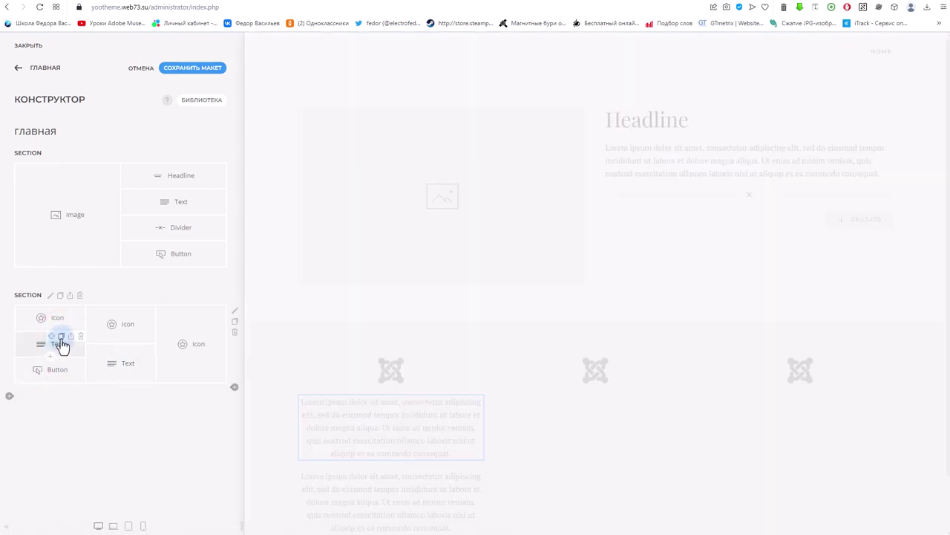
left_click(62, 336)
left_click_drag(25, 364, 187, 362)
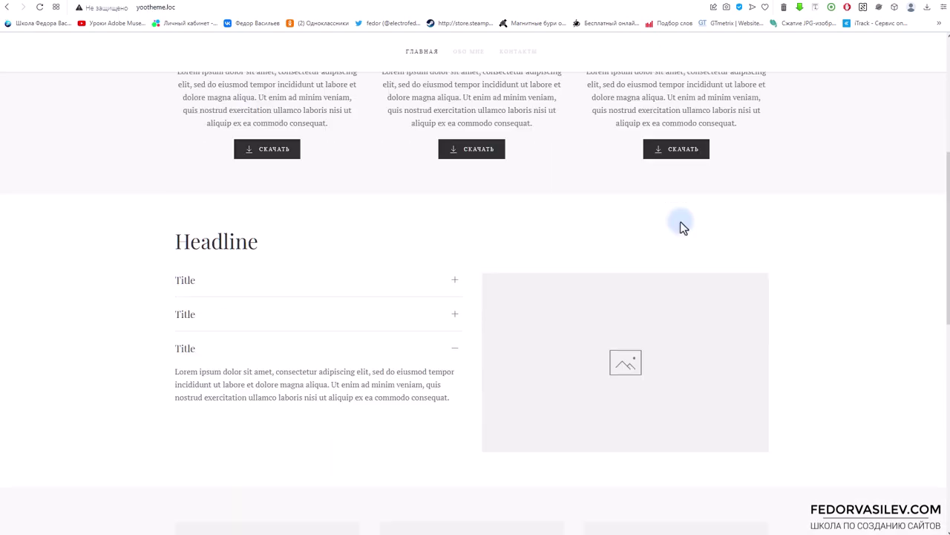
Examine the sample page's accordion section, and add a third section with a Halves row layout, saving the layout.
scroll(681, 223, "down", 1)
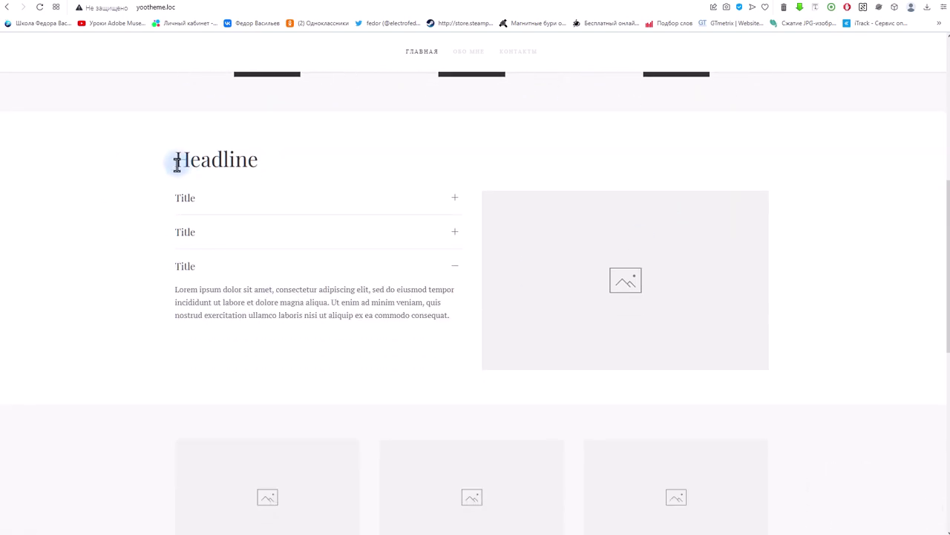
left_click(122, 201)
left_click(185, 199)
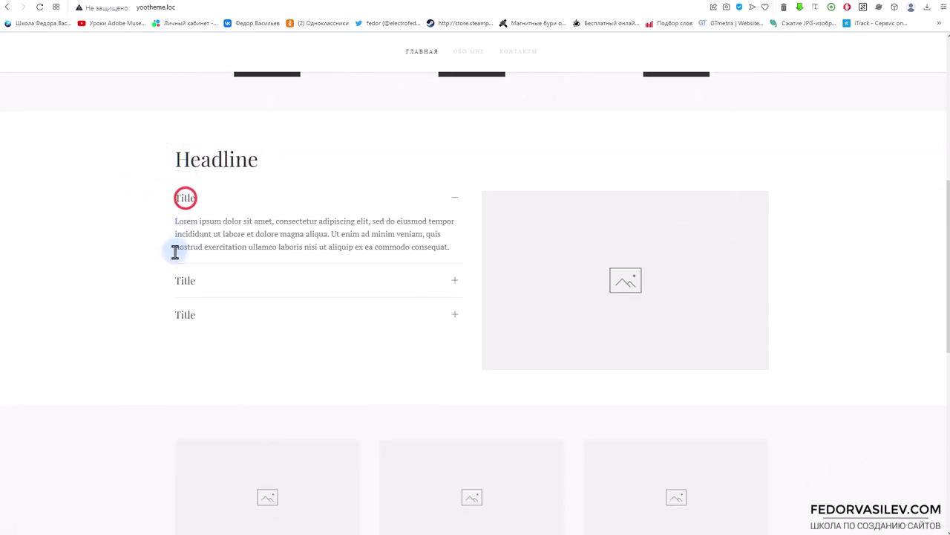
left_click(182, 281)
left_click(182, 314)
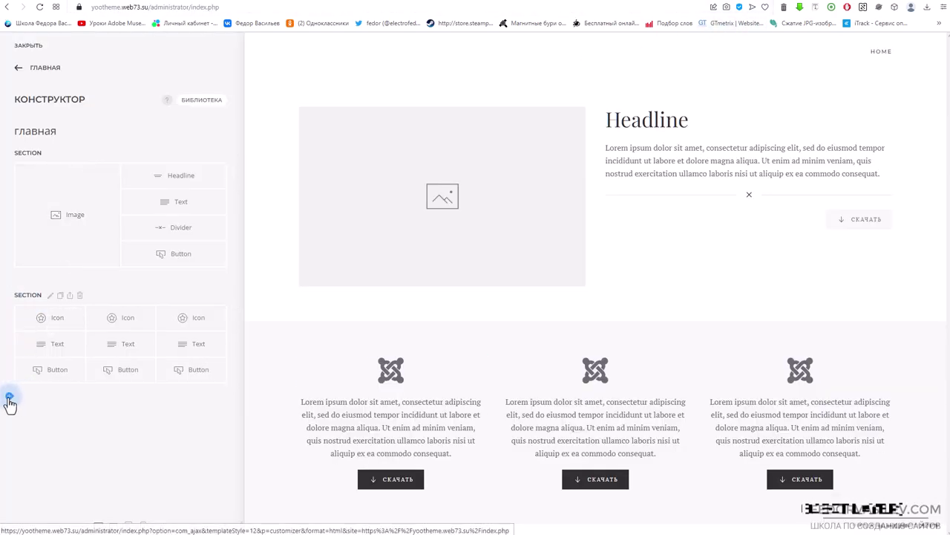
left_click(9, 397)
left_click(231, 423)
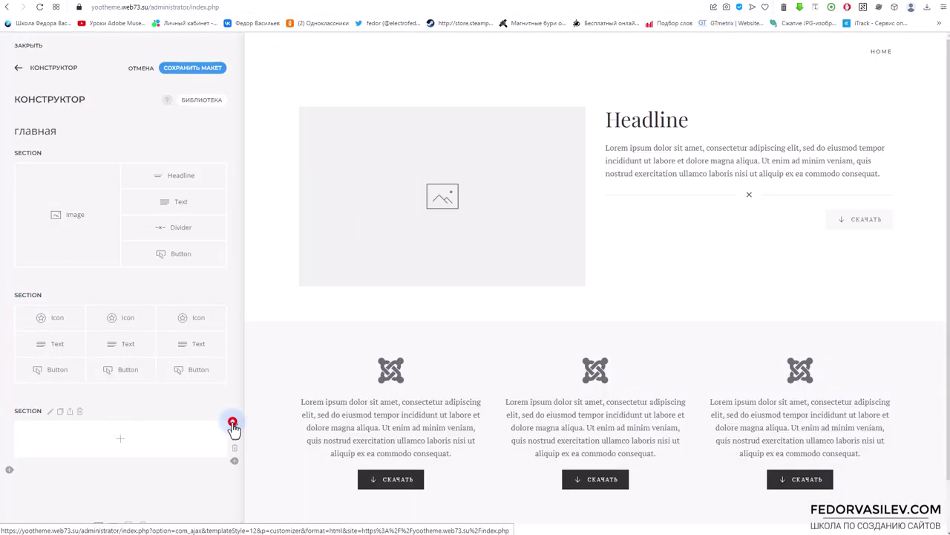
left_click(111, 182)
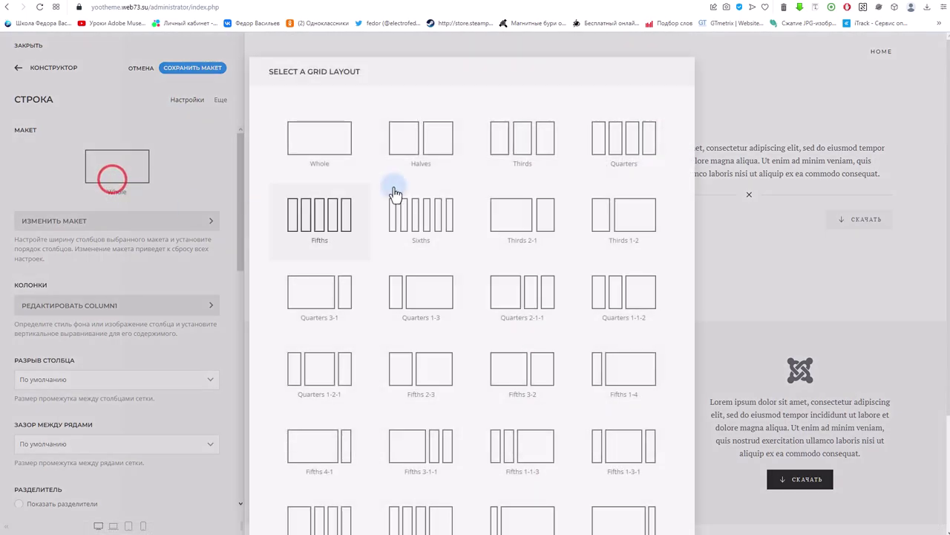
left_click(435, 151)
left_click(171, 69)
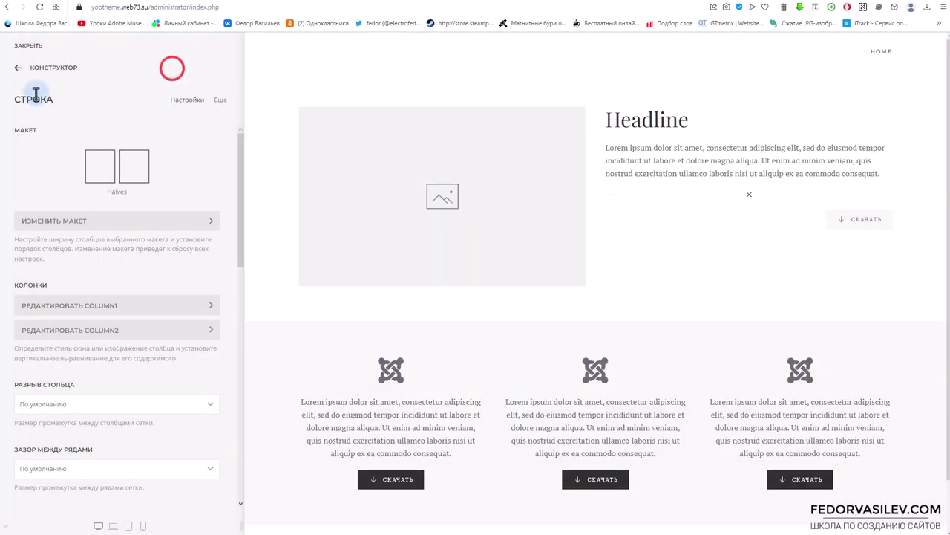
left_click(18, 68)
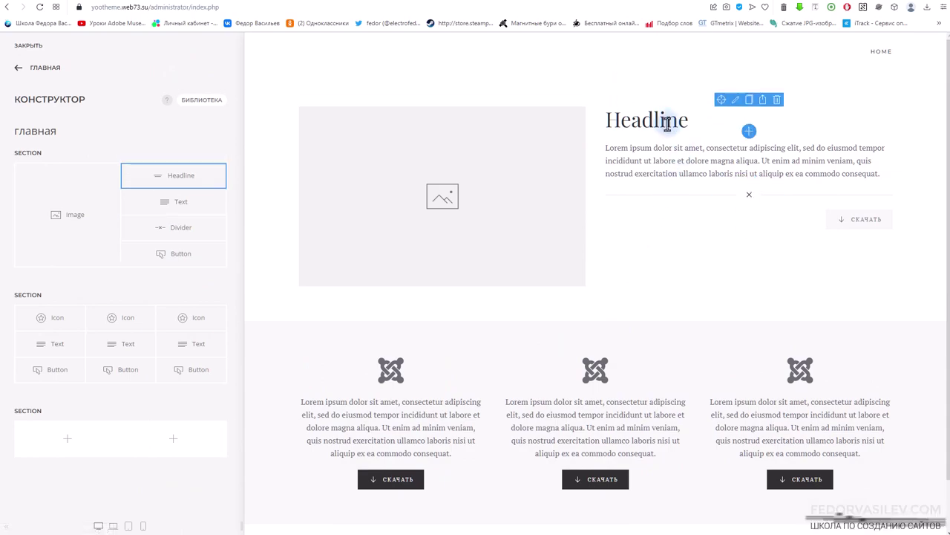
Duplicate the first section's Headline and Image elements into the first and second columns of the third section.
left_click(198, 169)
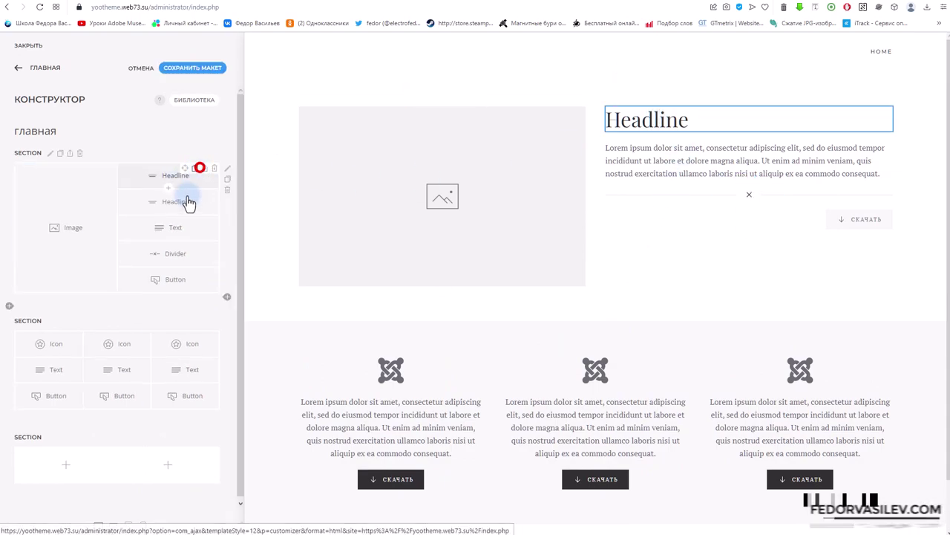
left_click_drag(154, 202, 49, 447)
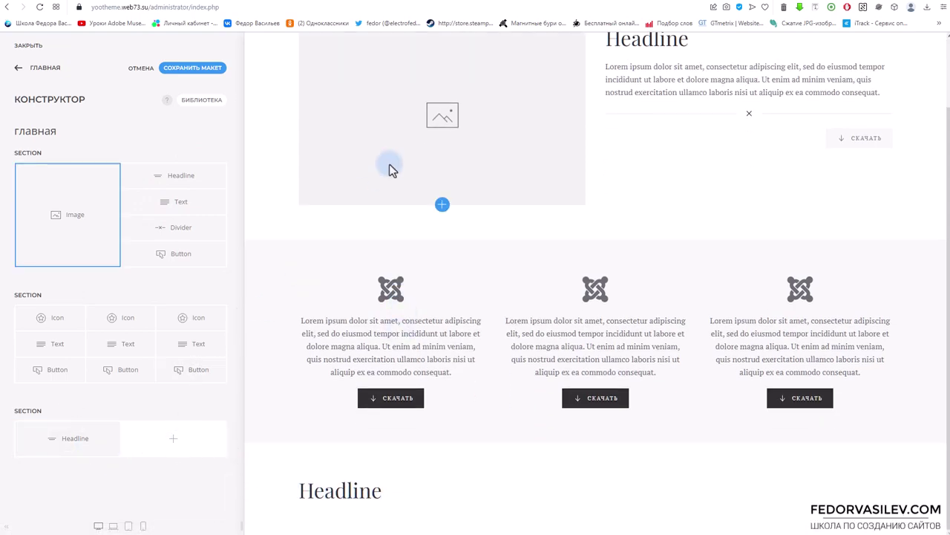
scroll(405, 150, "up", 1)
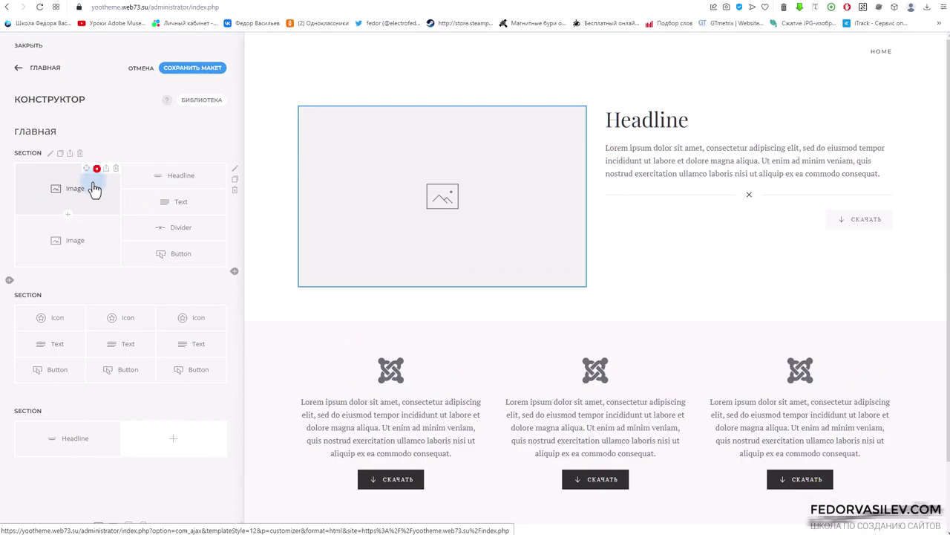
left_click_drag(95, 190, 158, 445)
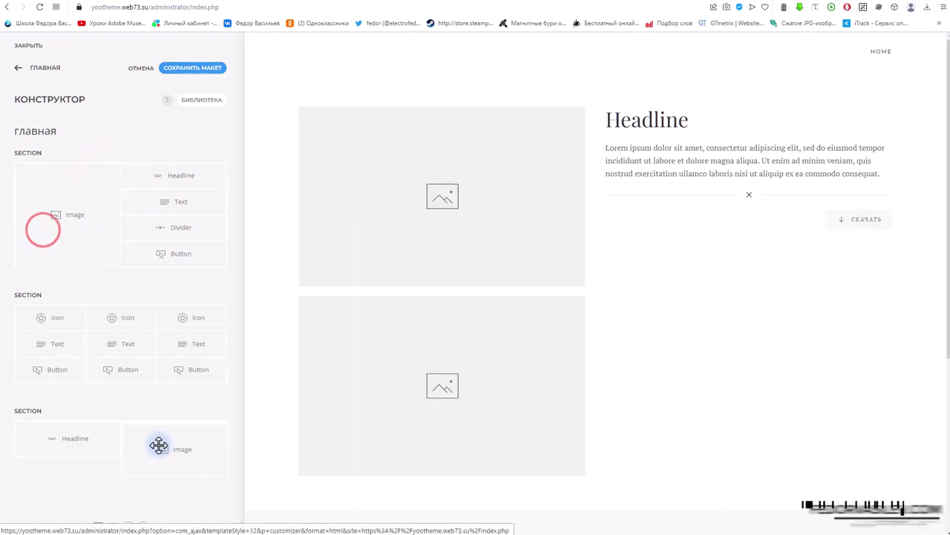
Add an Accordion element below the Headline in the third section and expand its items in the preview.
scroll(329, 227, "down", 3)
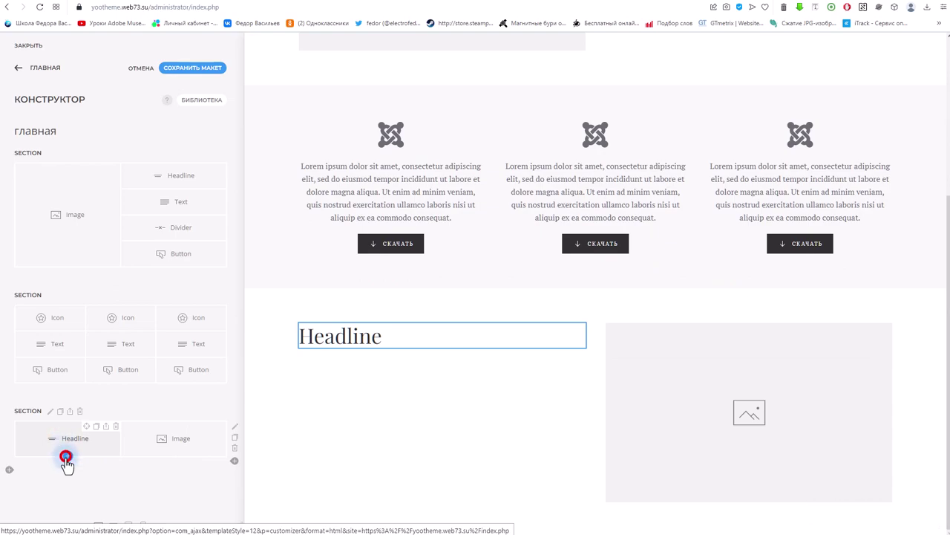
left_click(65, 457)
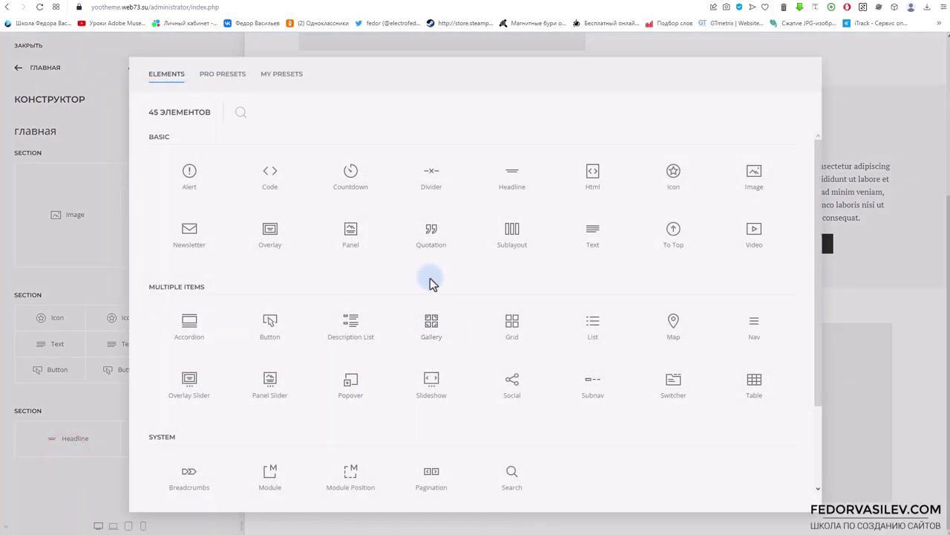
left_click(191, 333)
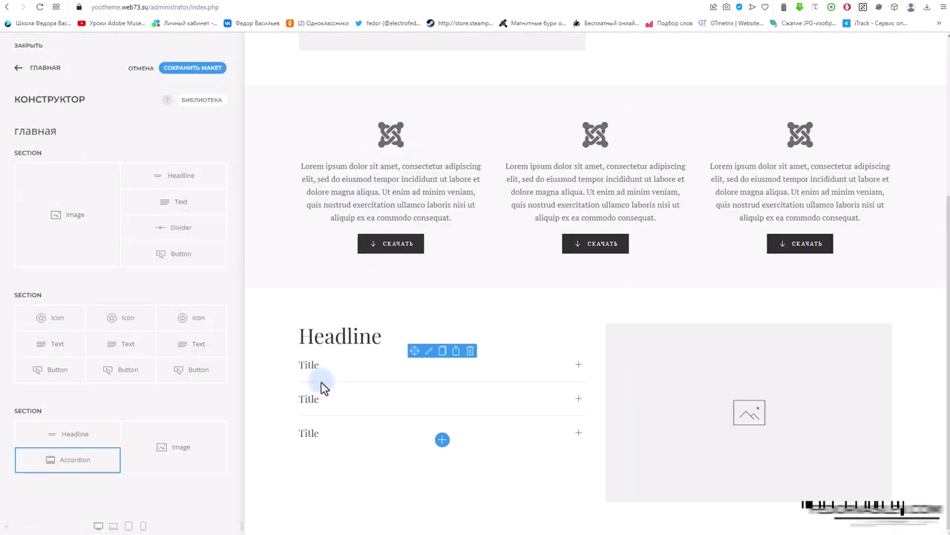
left_click(318, 365)
left_click(310, 445)
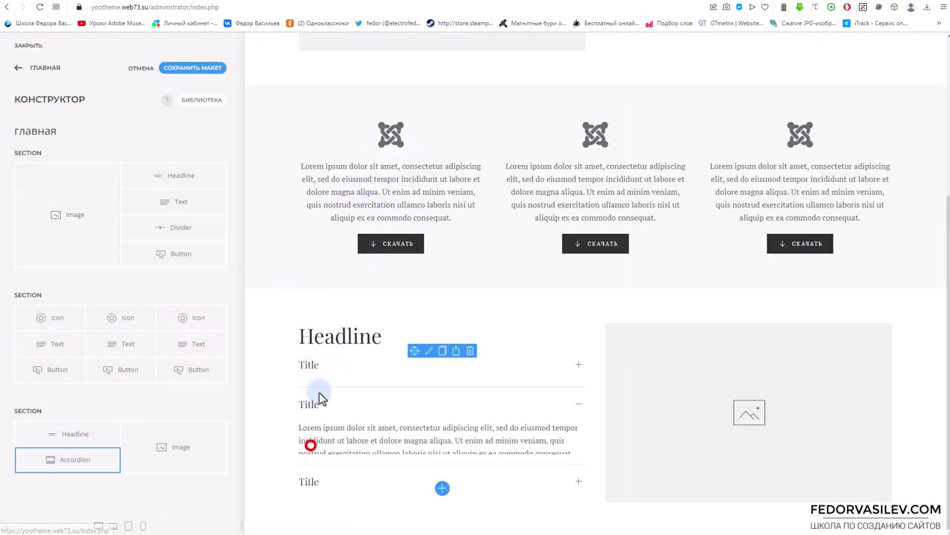
left_click(306, 480)
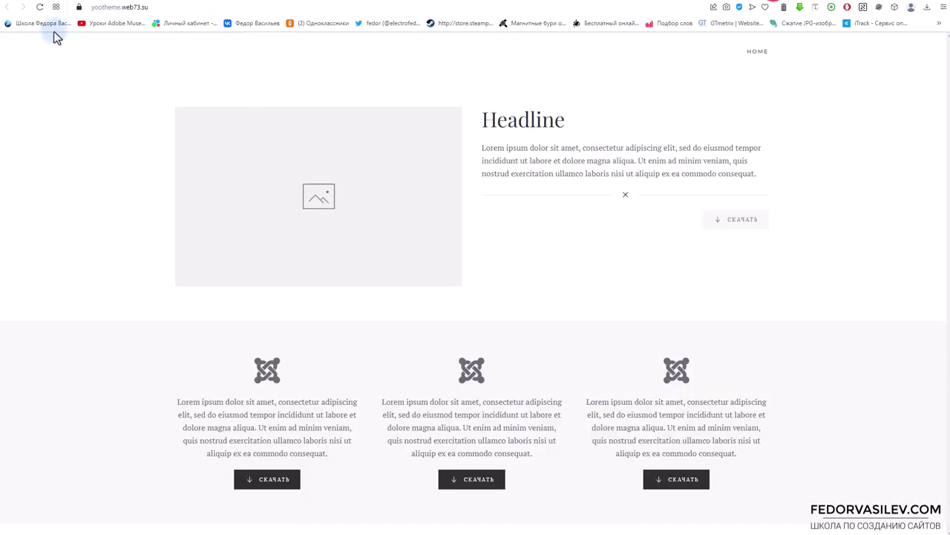
Examine the published home page's sections and expand the accordion items in the third one.
scroll(51, 213, "down", 3)
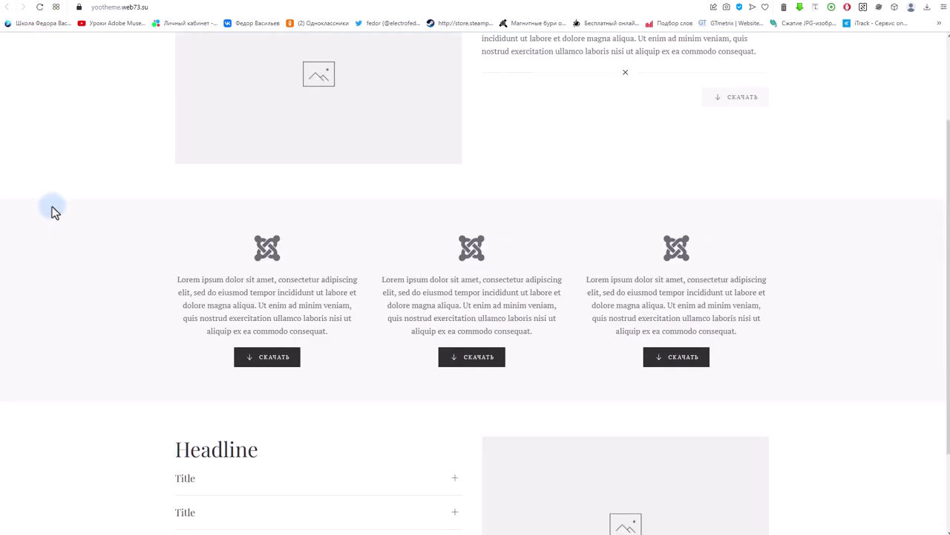
scroll(165, 270, "up", 2)
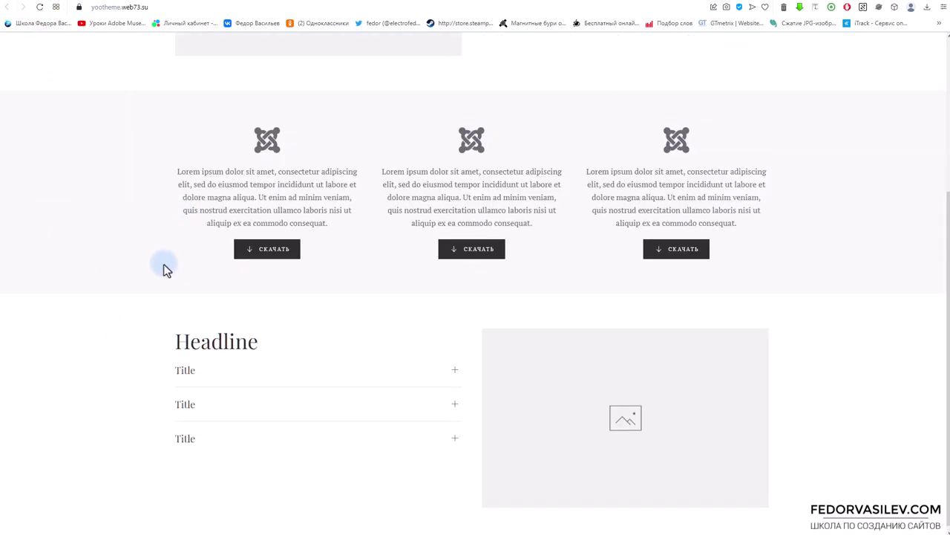
scroll(219, 178, "up", 1)
scroll(390, 186, "down", 3)
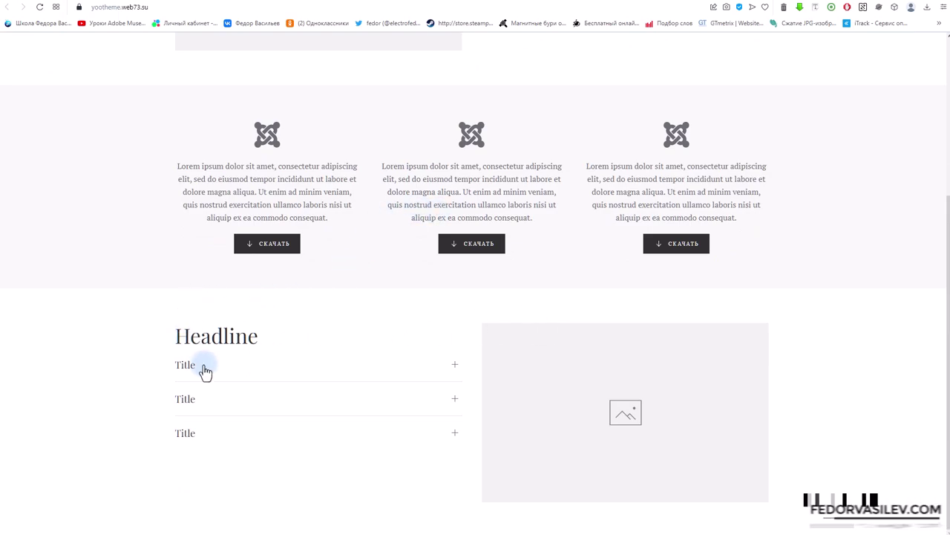
scroll(275, 336, "up", 1)
scroll(213, 293, "up", 3)
scroll(222, 371, "down", 3)
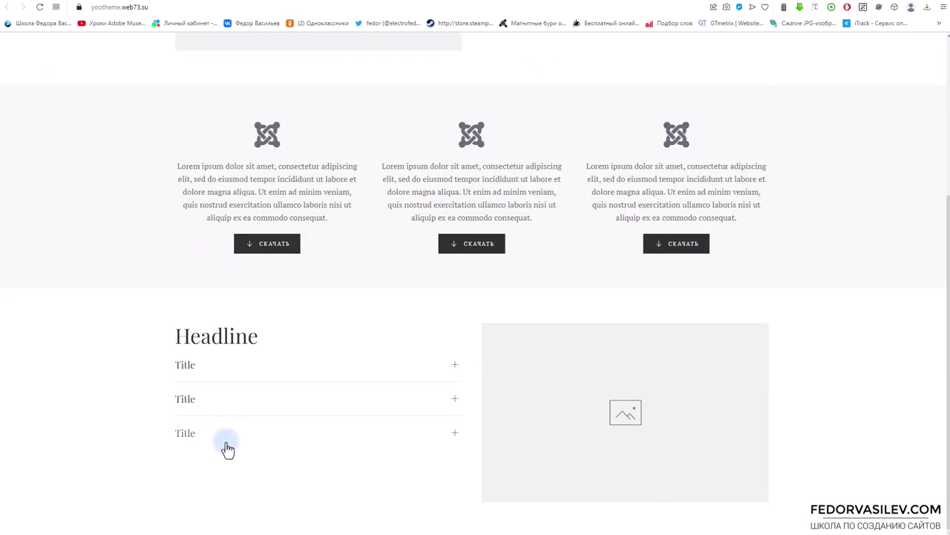
left_click(190, 363)
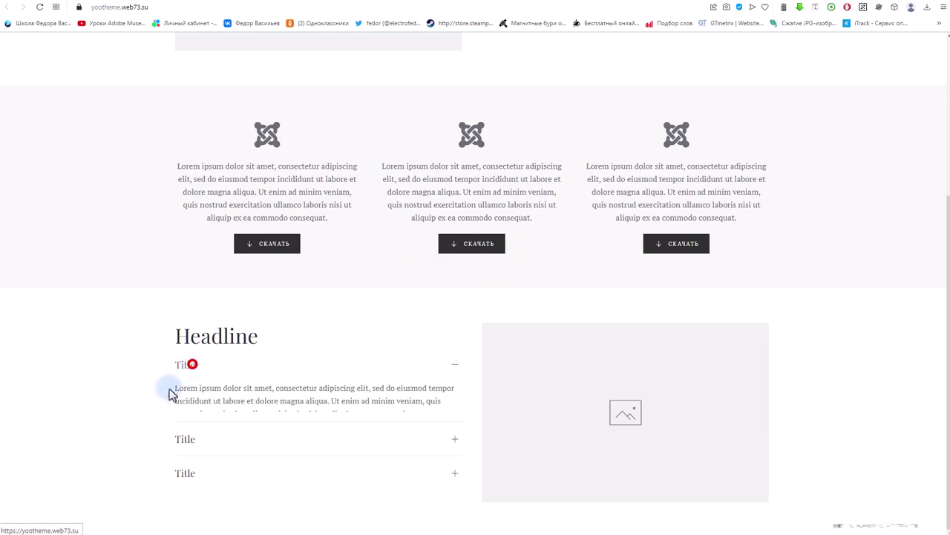
left_click(185, 442)
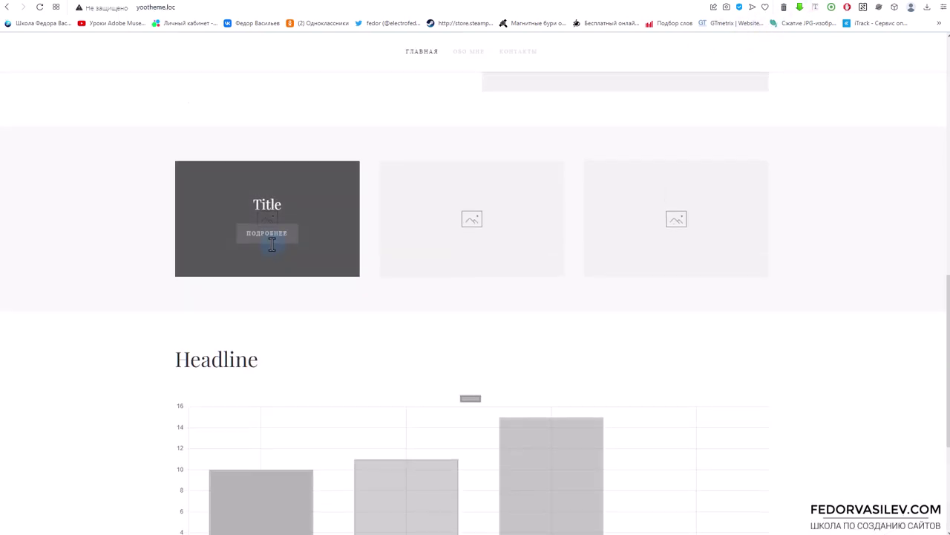
Examine the sample page's three-image gallery section, viewing the first and second images enlarged and closing each one.
scroll(272, 245, "up", 2)
left_click(262, 348)
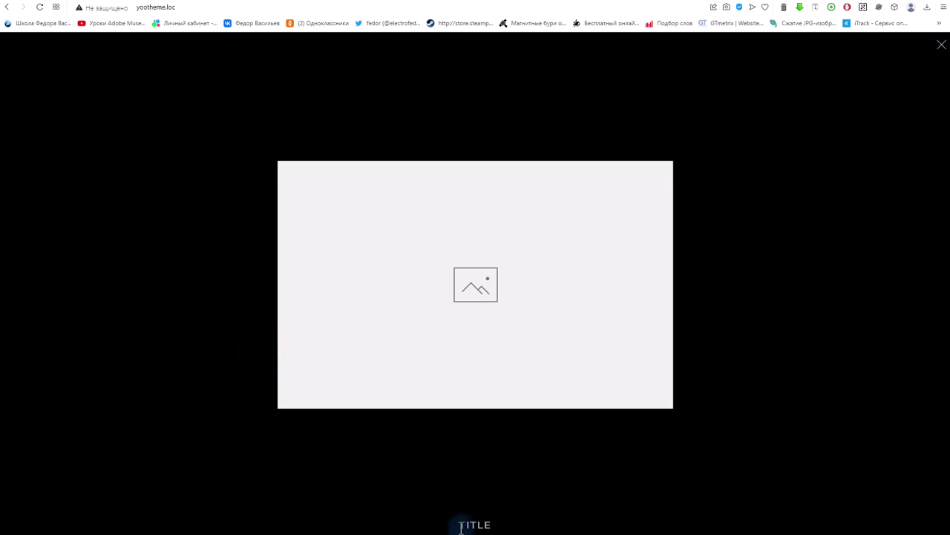
left_click(937, 47)
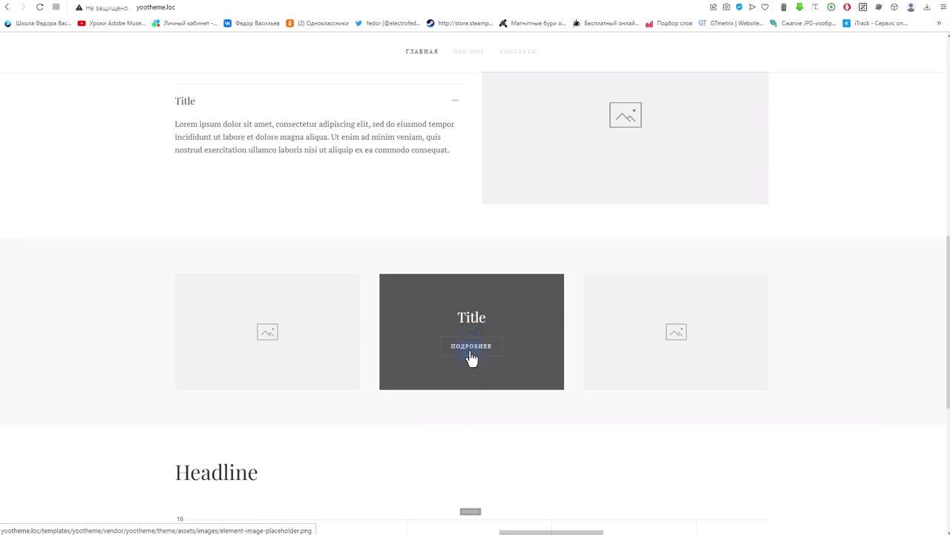
left_click(470, 350)
left_click(942, 45)
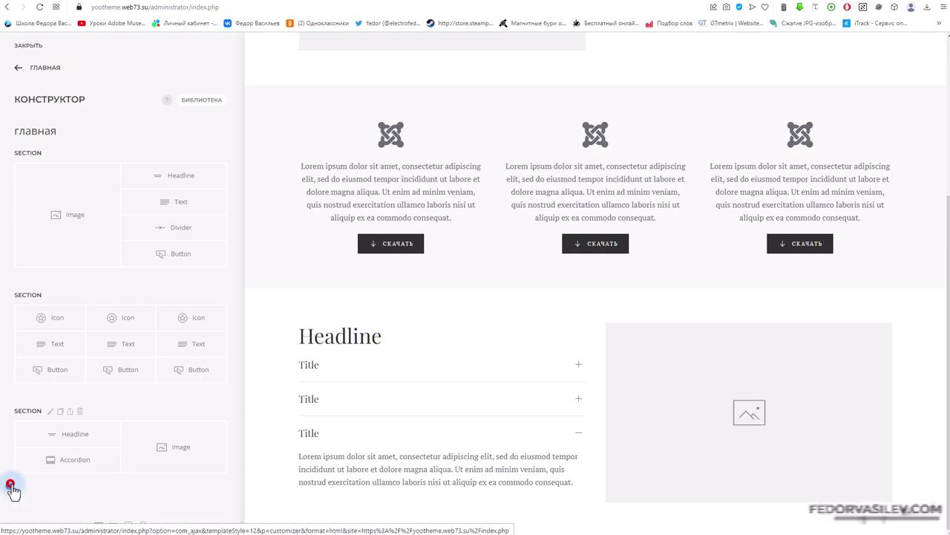
Add a fourth section below the accordion section, set its style to Muted, and save the layout.
left_click(10, 485)
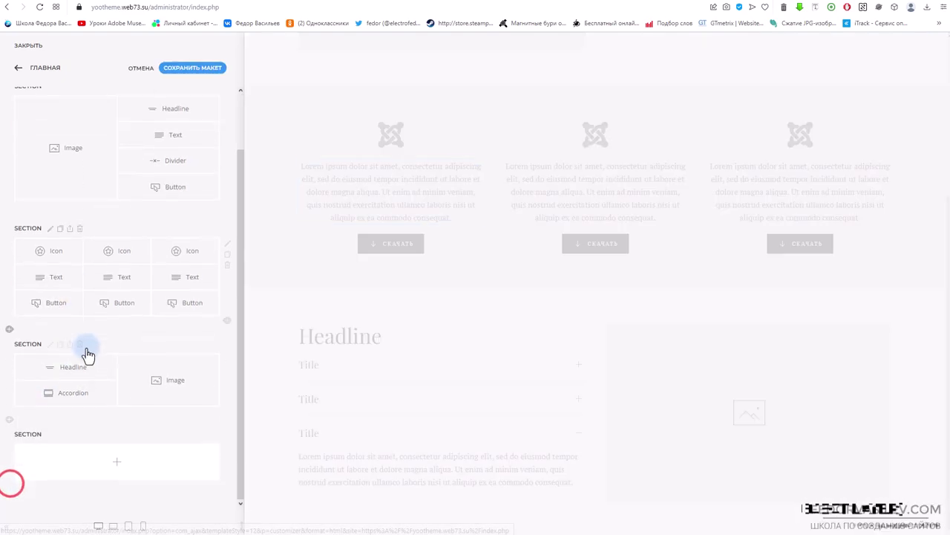
left_click(50, 434)
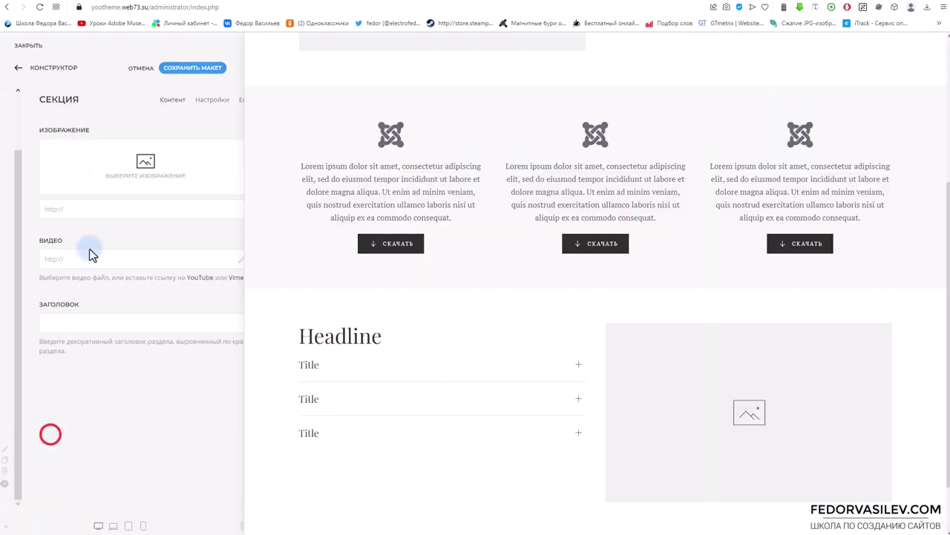
left_click(181, 99)
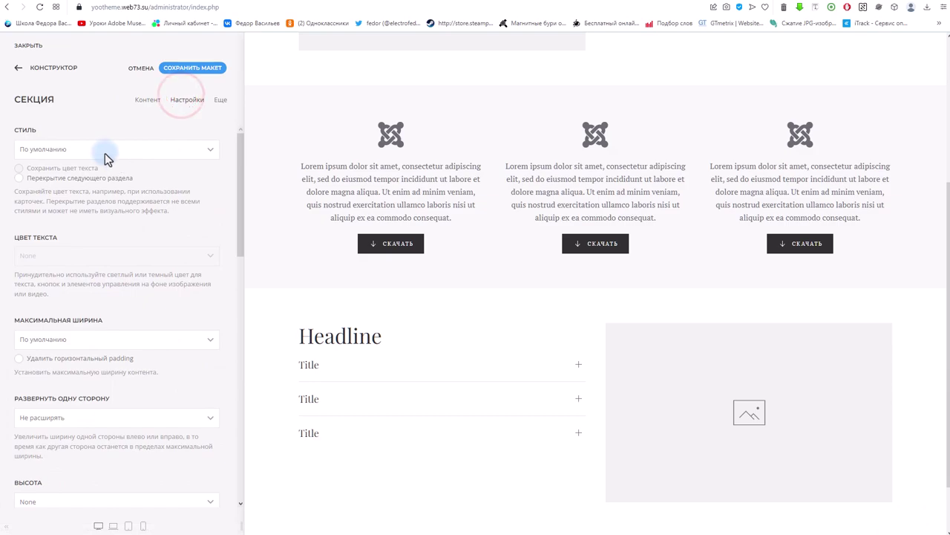
left_click(104, 151)
left_click(74, 178)
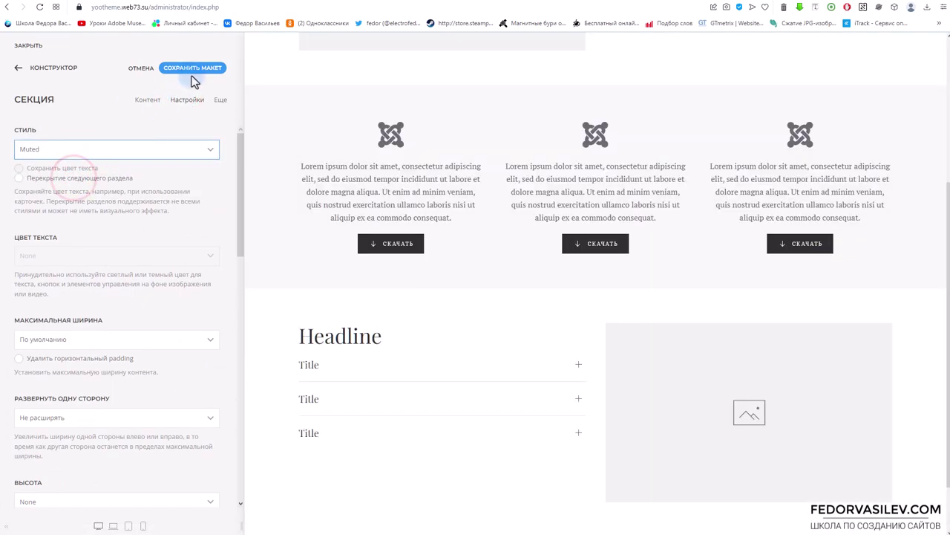
scroll(334, 460, "down", 1)
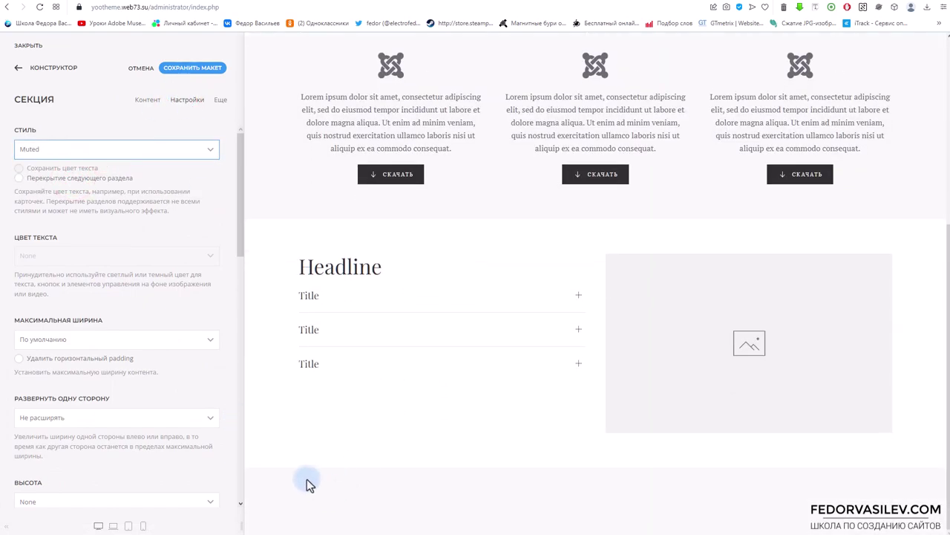
left_click(182, 69)
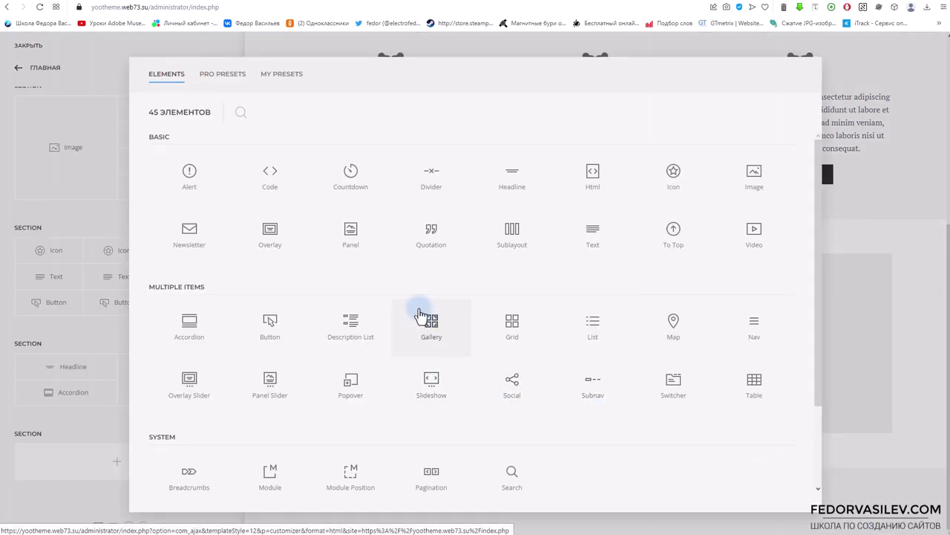
Add a Gallery element to the empty fourth section and compare its preview with the sample page's gallery.
left_click(431, 322)
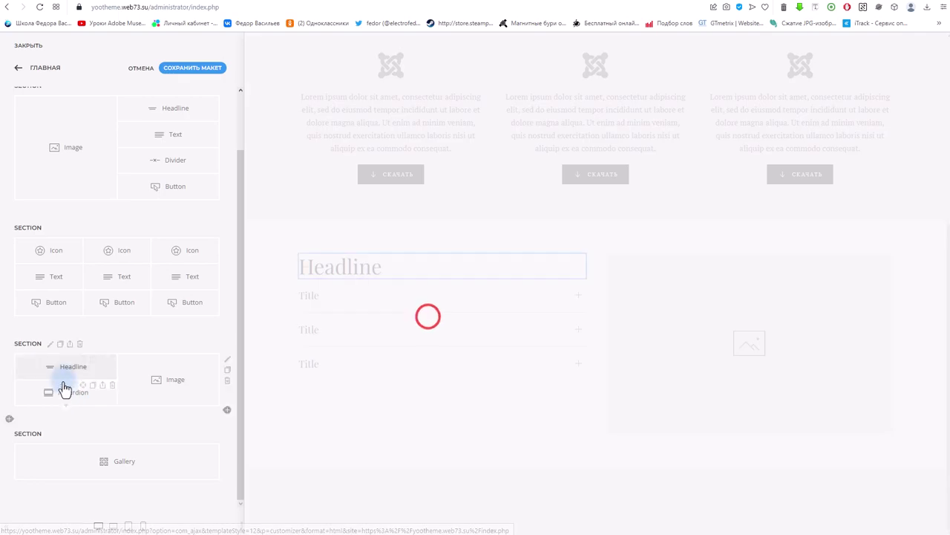
scroll(445, 327, "down", 2)
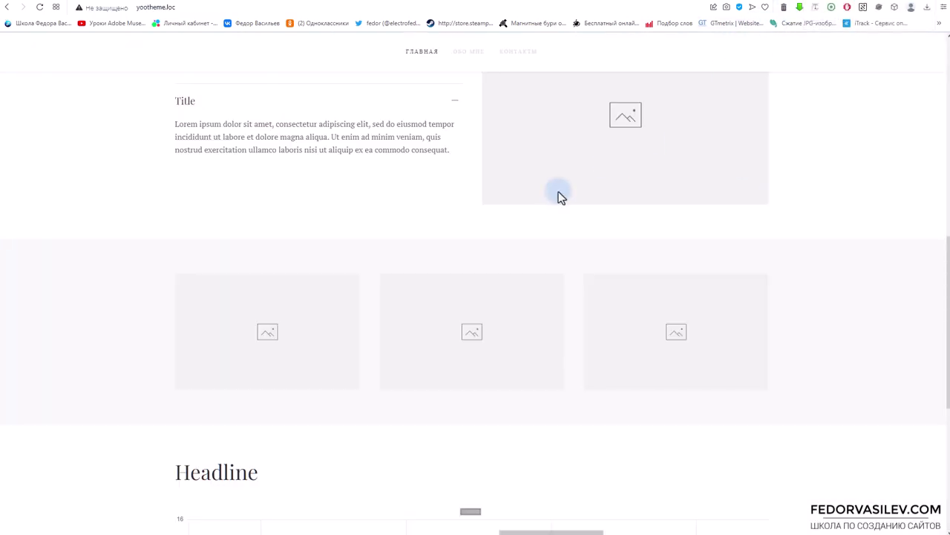
scroll(558, 193, "down", 4)
scroll(497, 222, "up", 3)
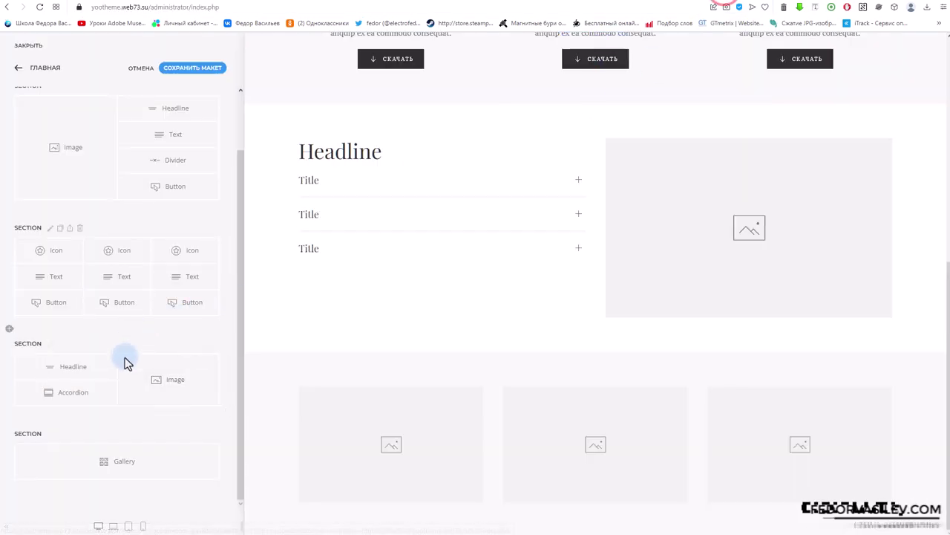
Open the display settings of the Gallery element in the fourth section.
left_click(90, 461)
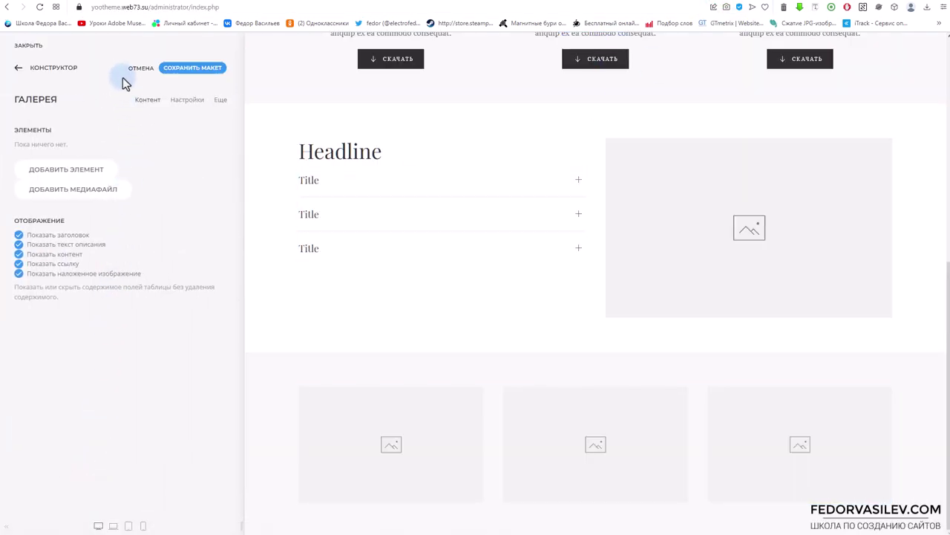
left_click(187, 110)
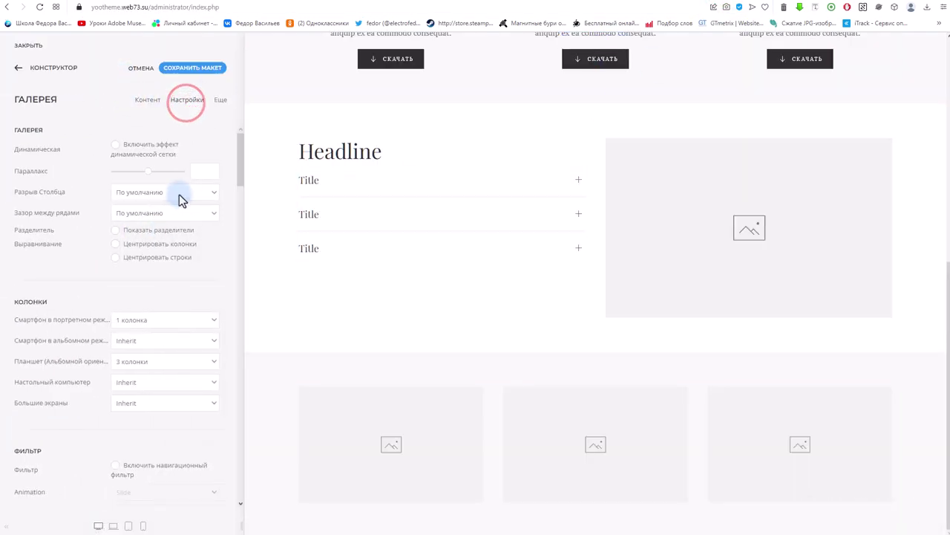
Enable the lightbox in the gallery element's settings.
scroll(179, 194, "down", 2)
scroll(179, 192, "down", 2)
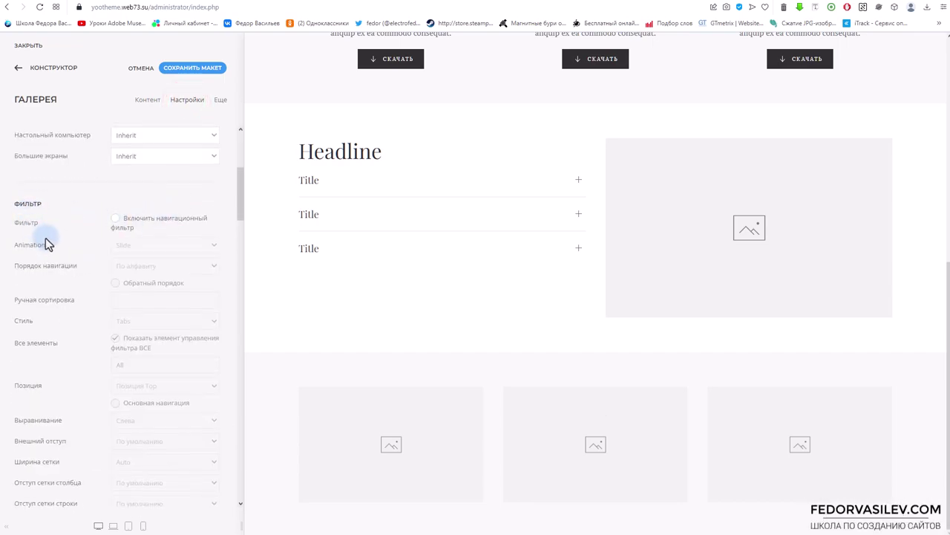
scroll(190, 221, "down", 6)
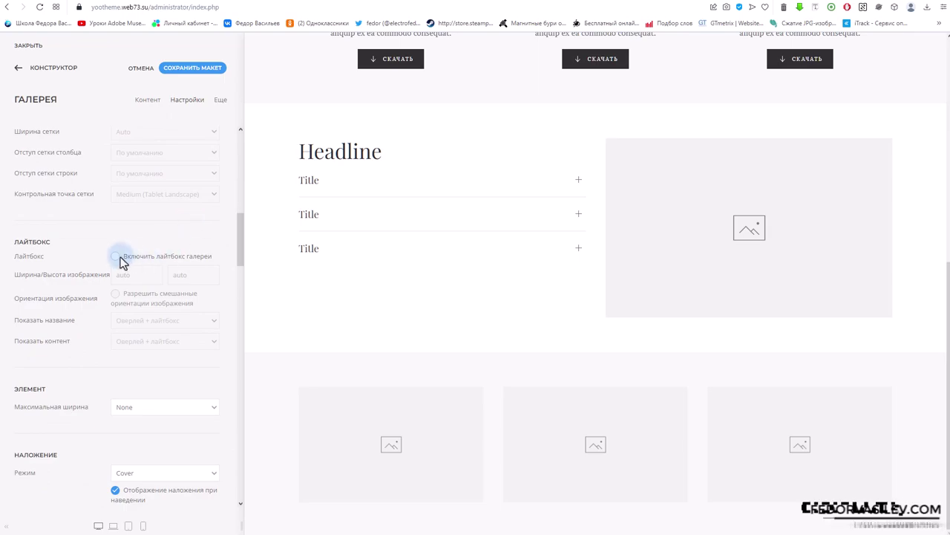
left_click(111, 259)
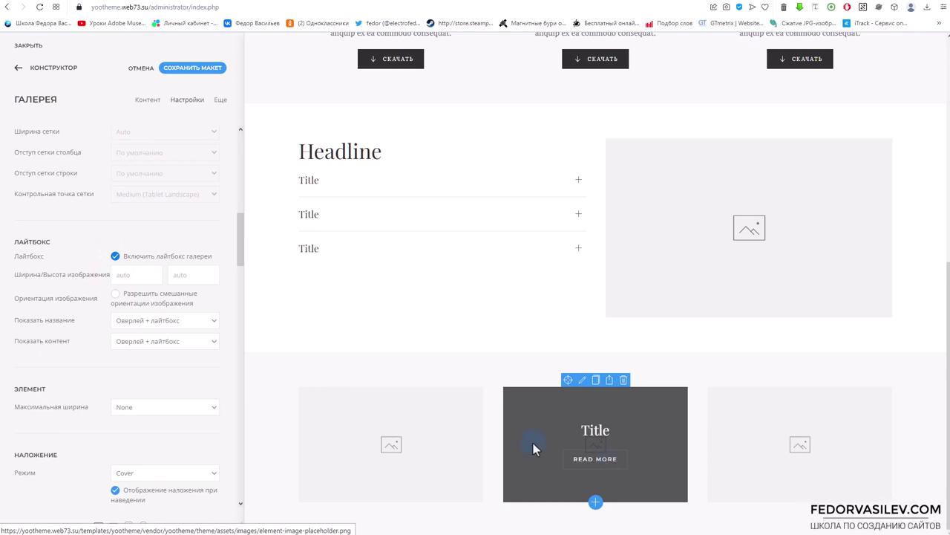
Set the link text of the gallery items to "подробнее".
scroll(111, 300, "down", 8)
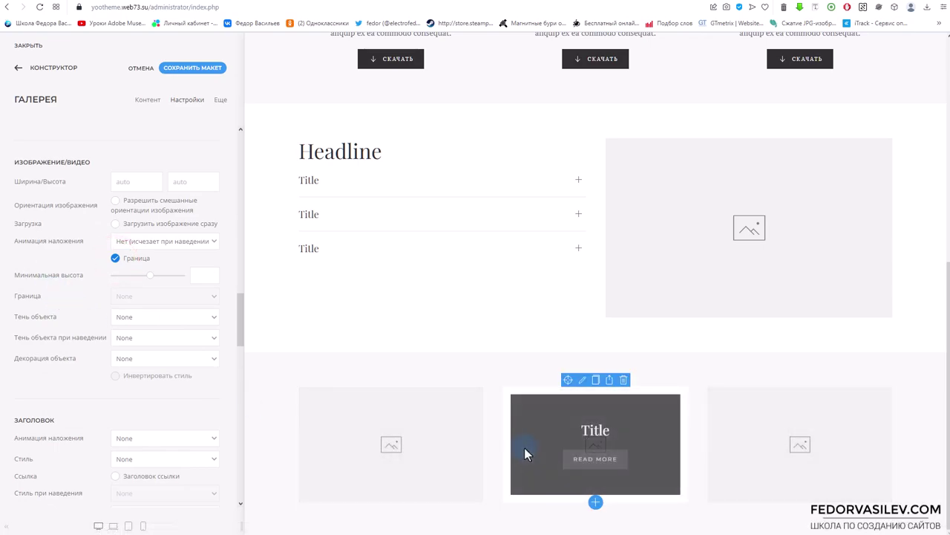
scroll(85, 270, "down", 2)
scroll(85, 270, "down", 4)
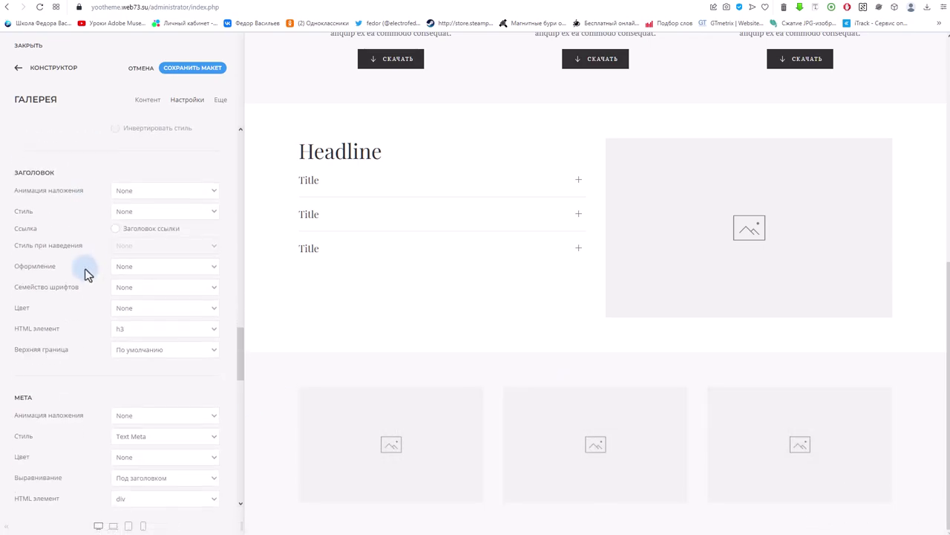
scroll(85, 268, "down", 5)
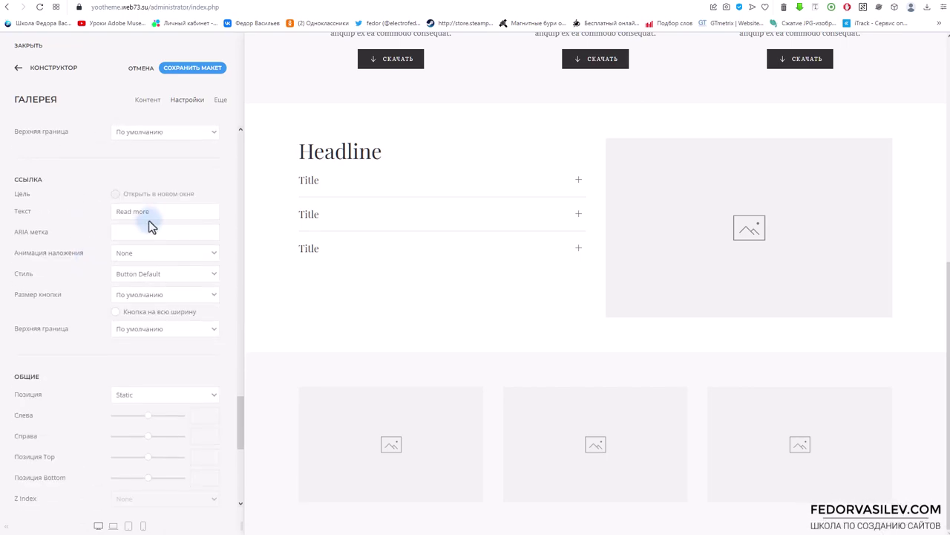
triple_click(164, 210)
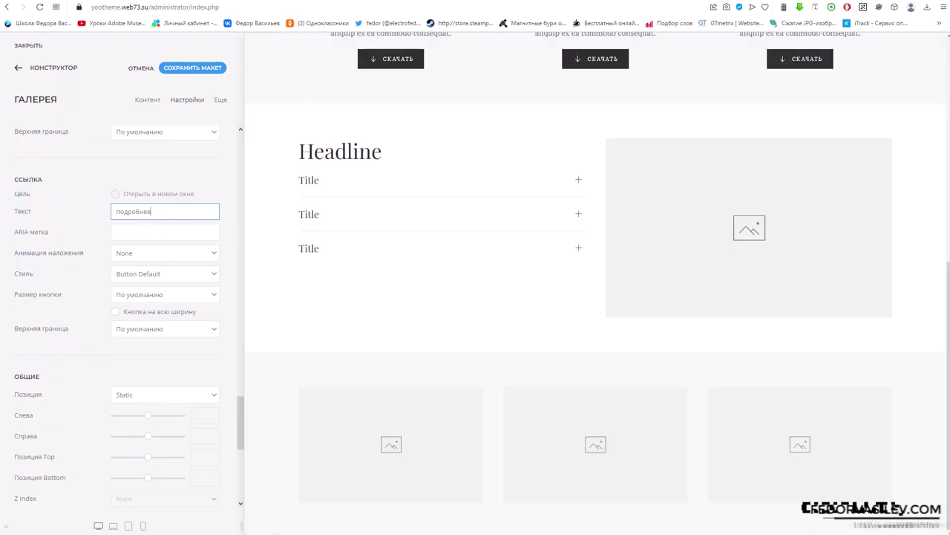
Preview a gallery image in the lightbox and examine the chart section on the yootheme.loc reference site.
left_click(583, 465)
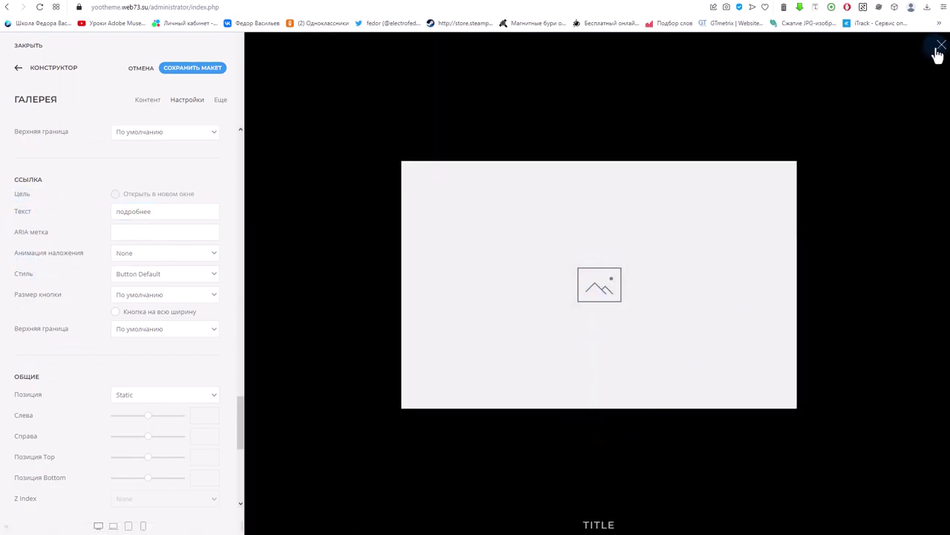
left_click(940, 46)
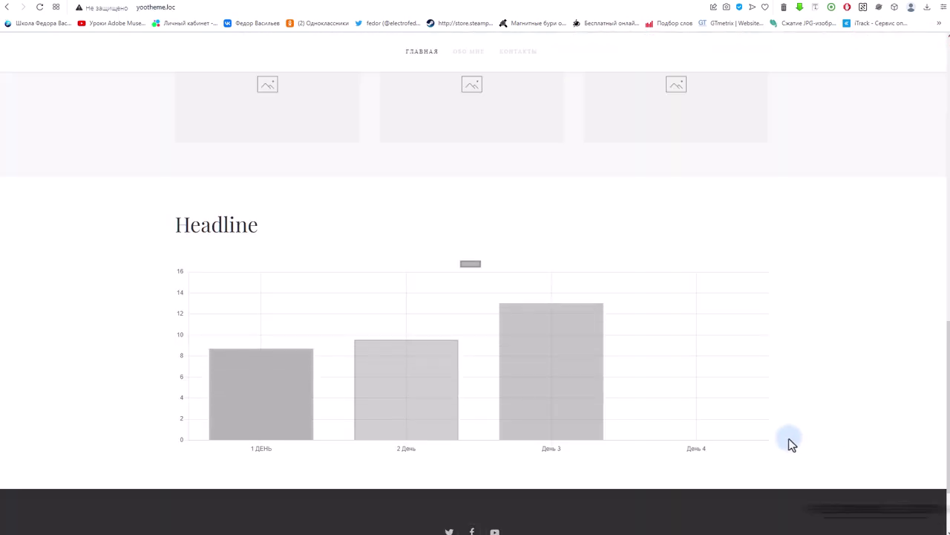
scroll(587, 332, "down", 2)
scroll(550, 331, "up", 5)
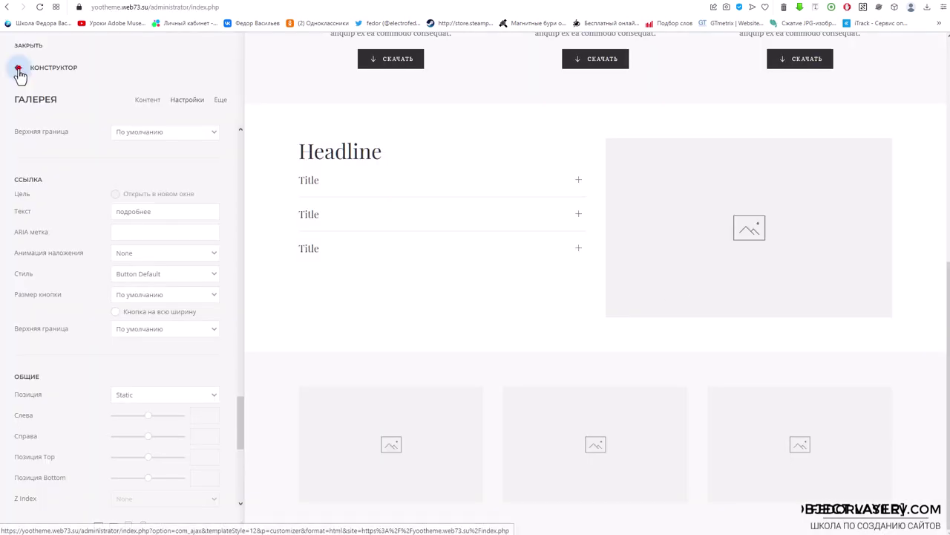
Add a new section below the gallery and place a copy of the Headline element in it.
left_click(18, 67)
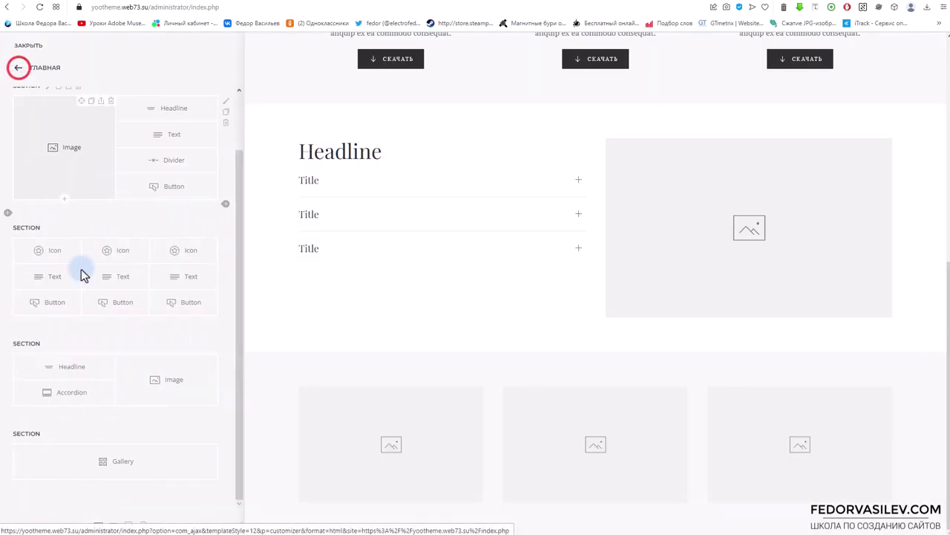
left_click(9, 492)
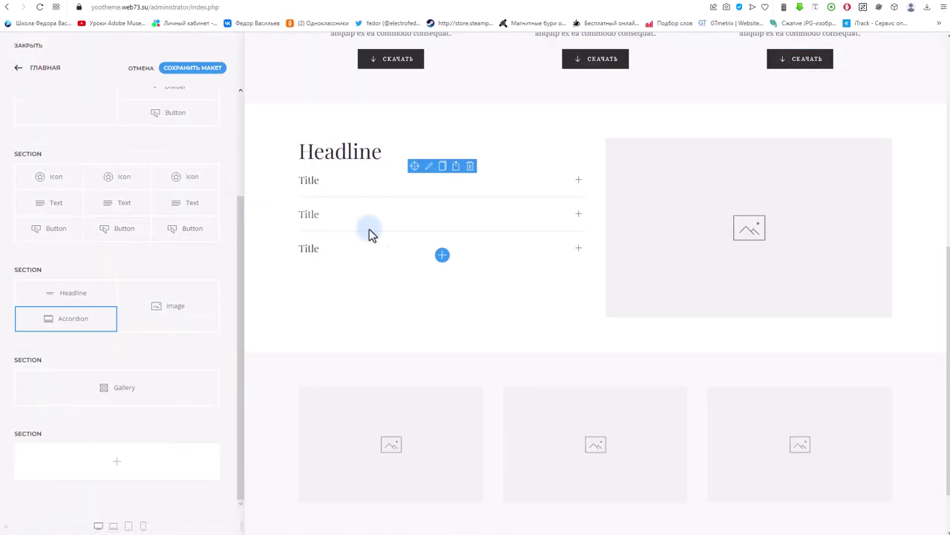
scroll(371, 234, "down", 1)
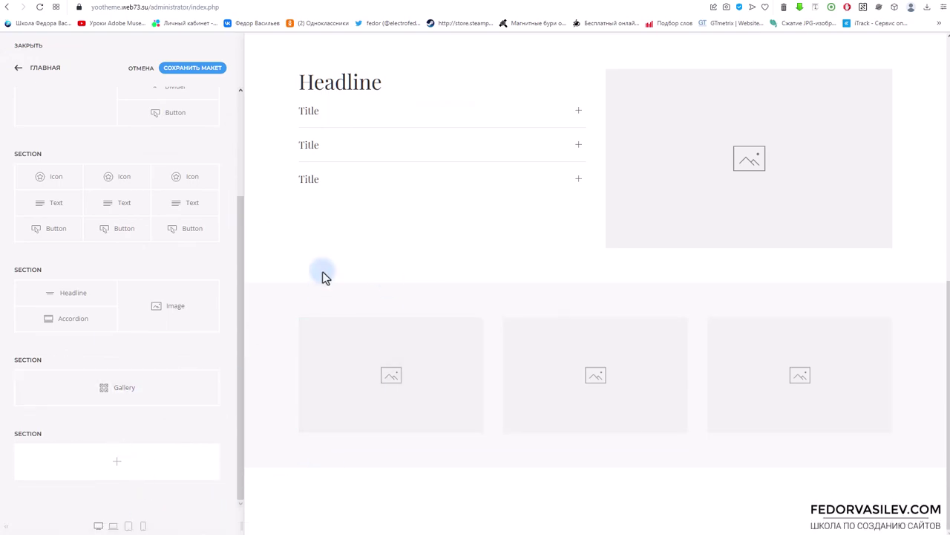
scroll(322, 276, "up", 1)
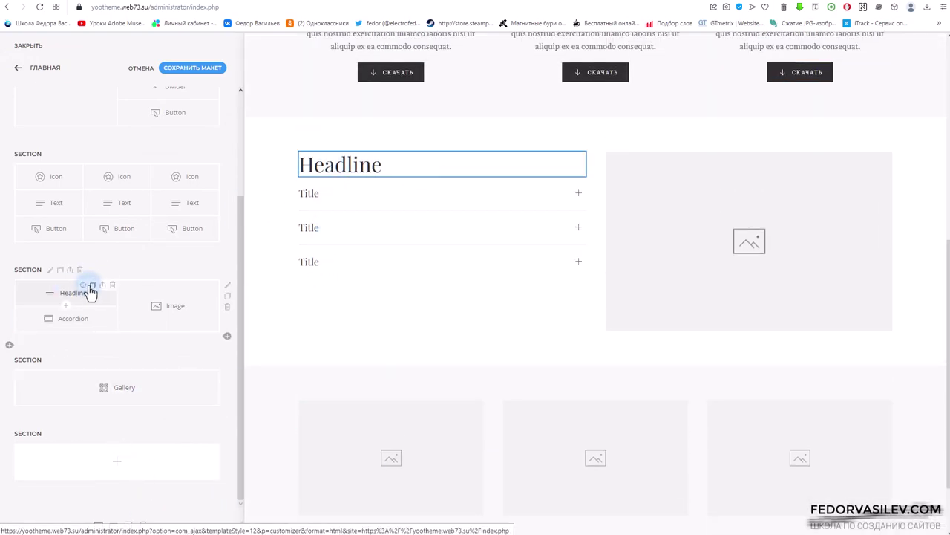
left_click(90, 287)
left_click_drag(47, 320, 55, 464)
left_click_drag(54, 464, 102, 489)
Review the elements available for the new section and save the layout.
left_click(121, 481)
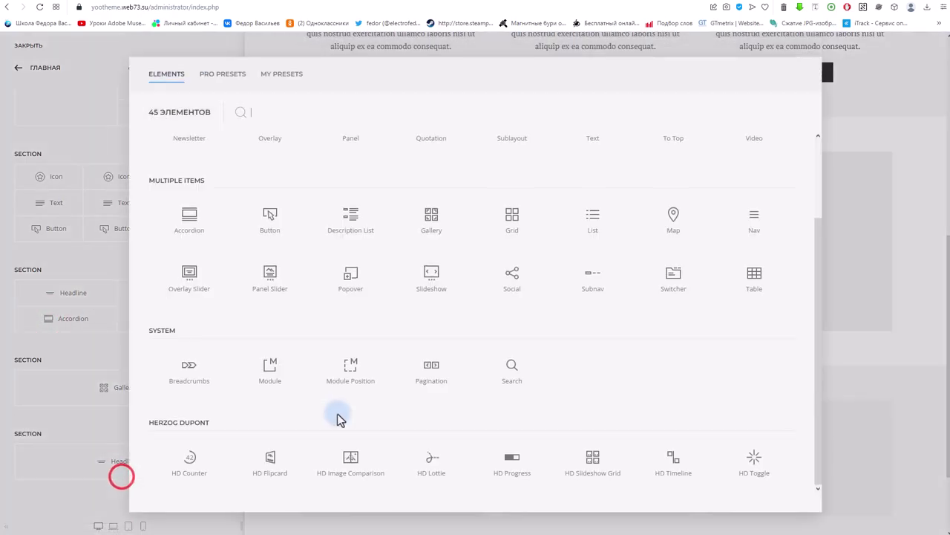
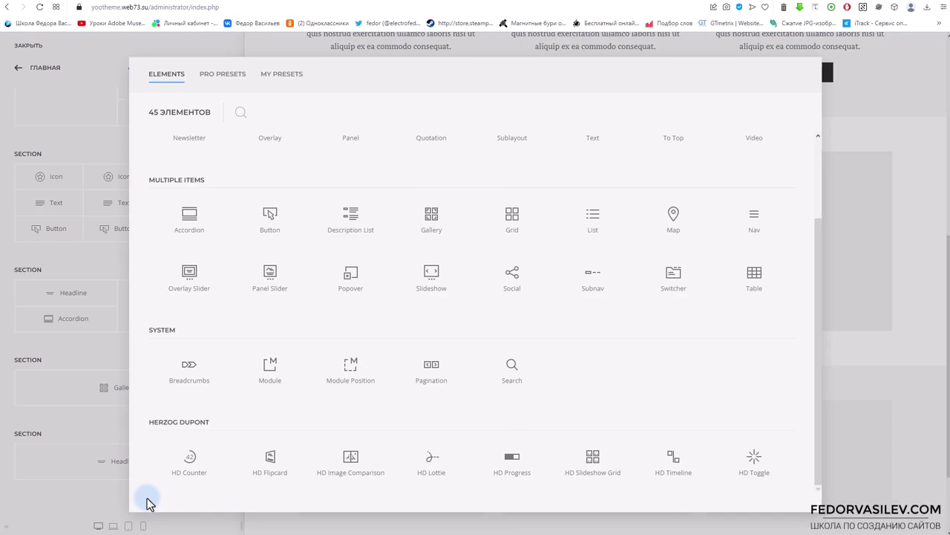
left_click(830, 132)
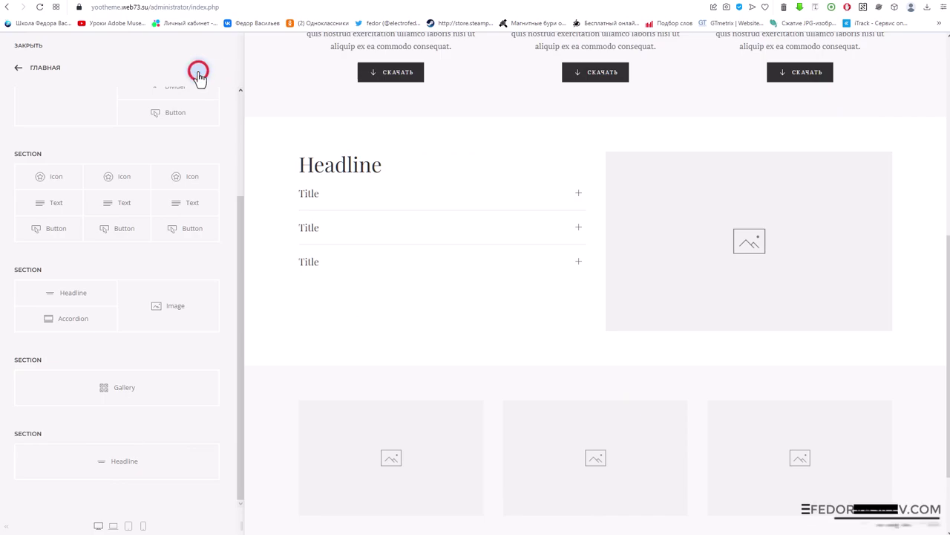
scroll(386, 334, "down", 2)
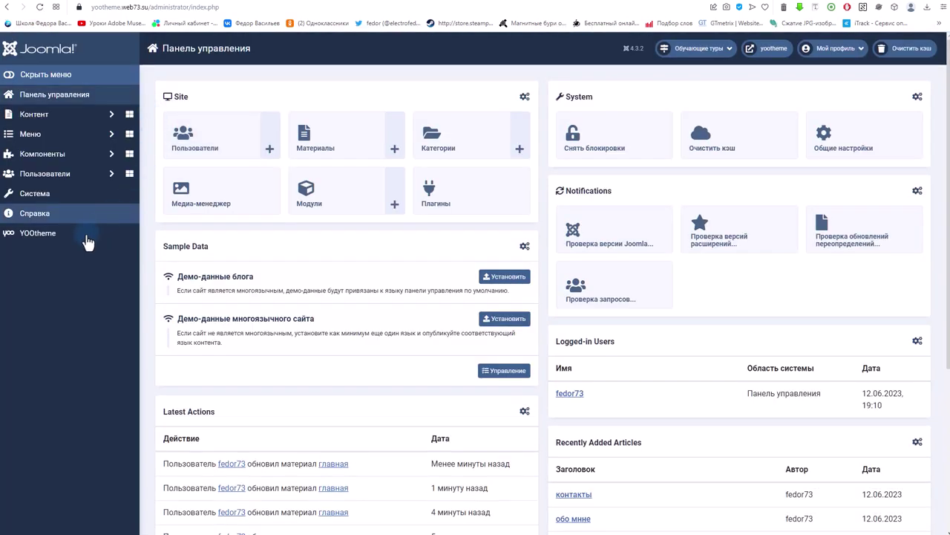
Open the extension installation page in the Joomla system settings.
left_click(38, 197)
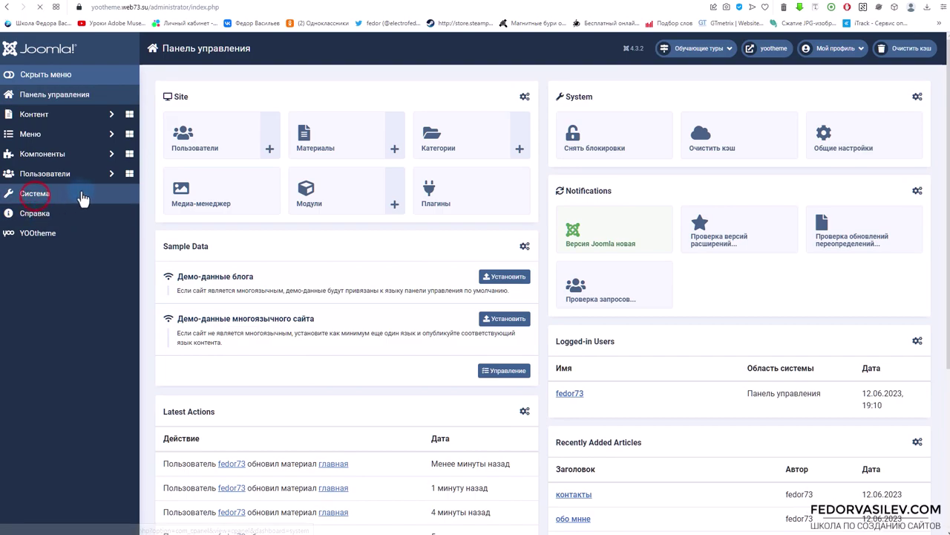
left_click(169, 170)
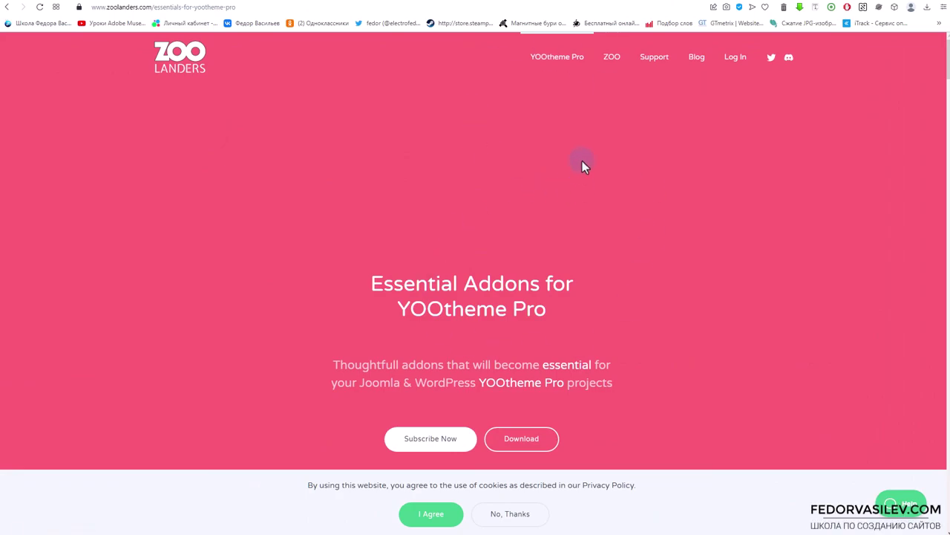
Look through the Essential Addons for YOOtheme Pro page on zoolanders.com.
scroll(460, 142, "down", 15)
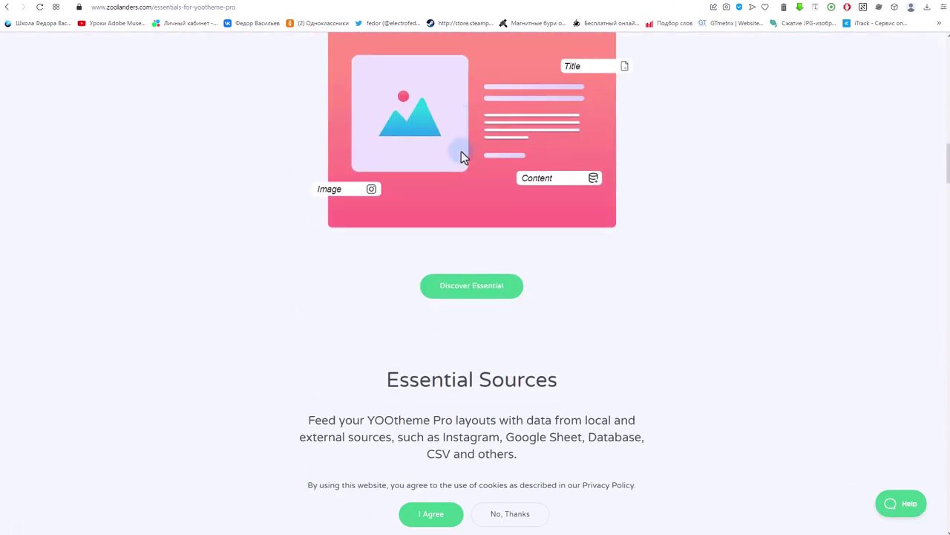
scroll(520, 148, "down", 4)
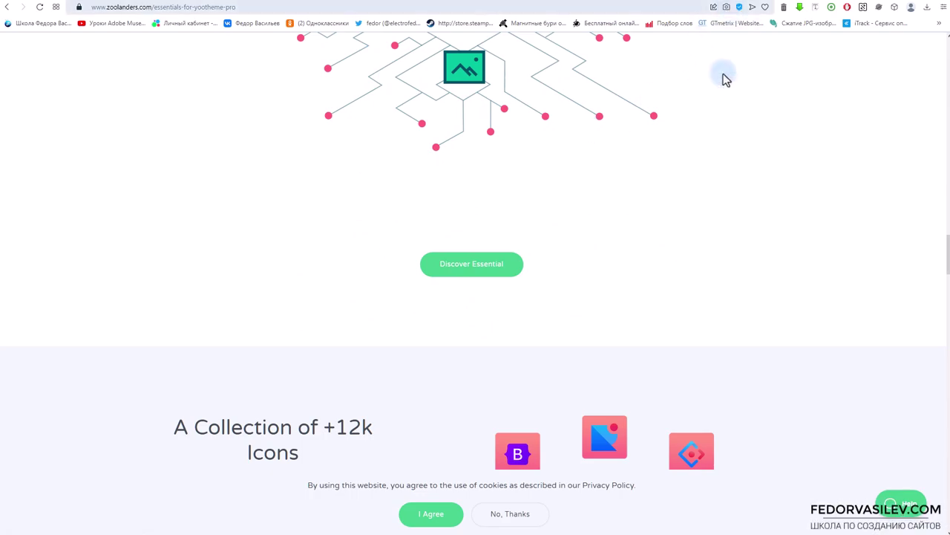
scroll(698, 148, "down", 3)
scroll(687, 220, "down", 6)
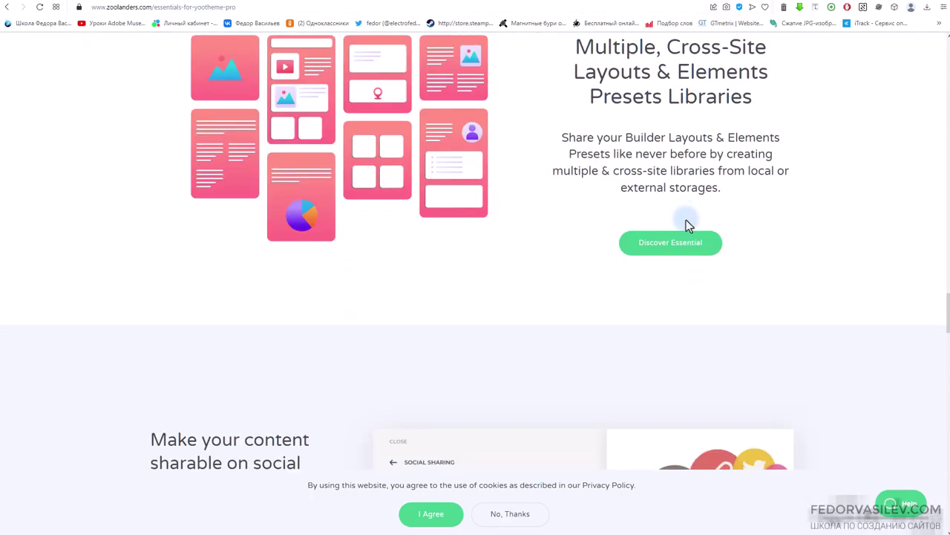
scroll(689, 221, "up", 5)
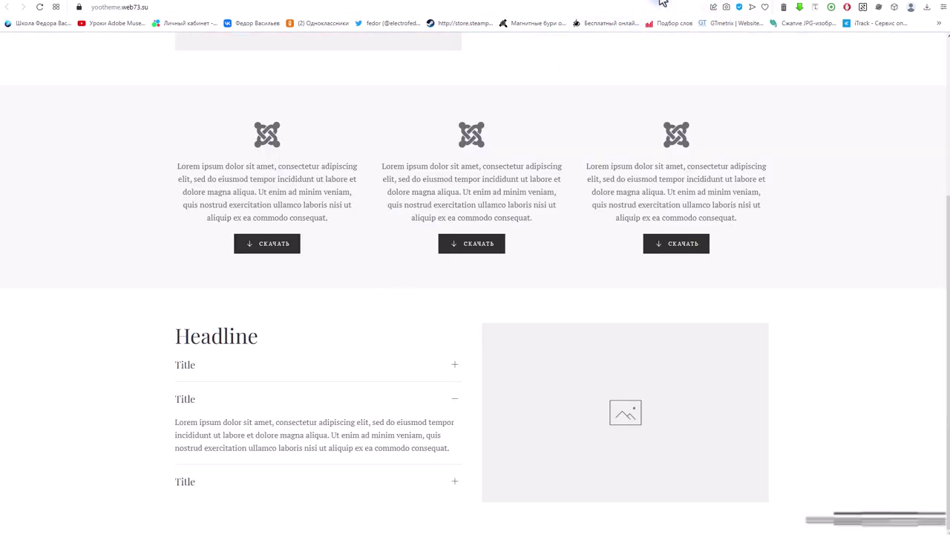
Install the Essential Addons for YOOtheme Pro plugin from its package in the local YOOtheme Pro folder.
left_click(660, 2)
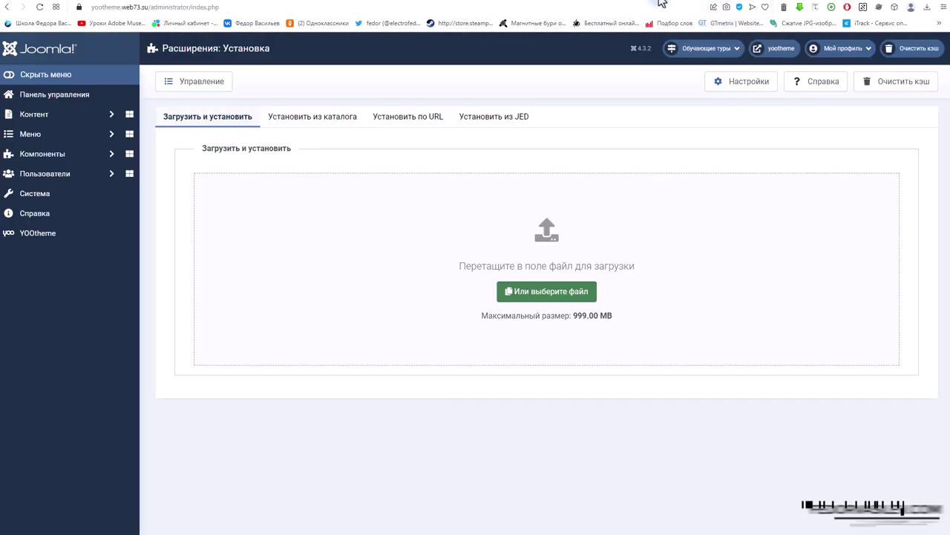
key("alt+Tab")
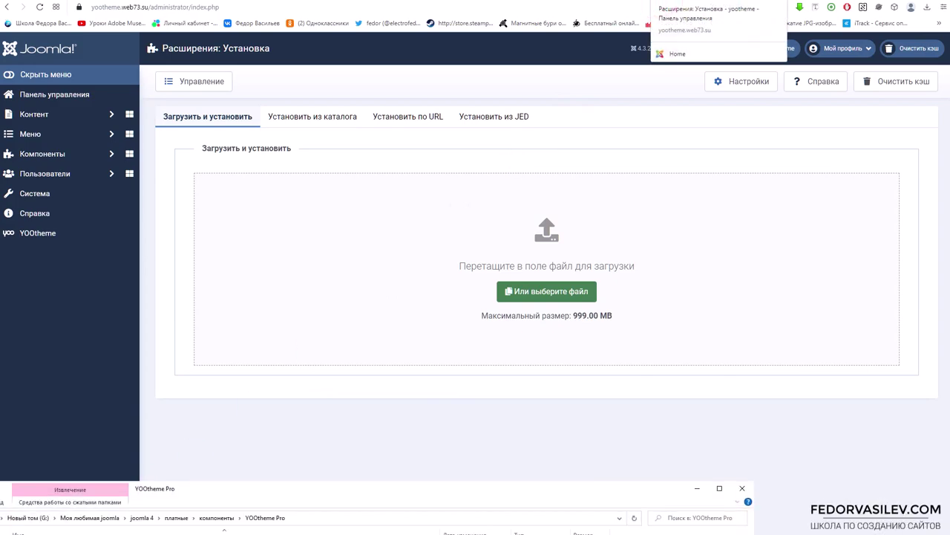
left_click_drag(223, 532, 345, 284)
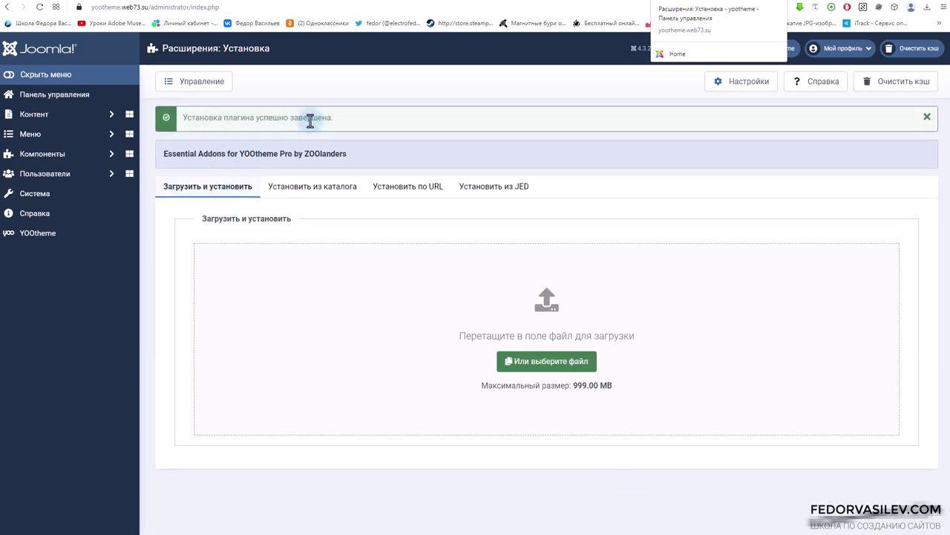
left_click(310, 121)
Reopen the home page layout in the YOOtheme builder and add a Chart element below the last section's headline.
left_click(46, 235)
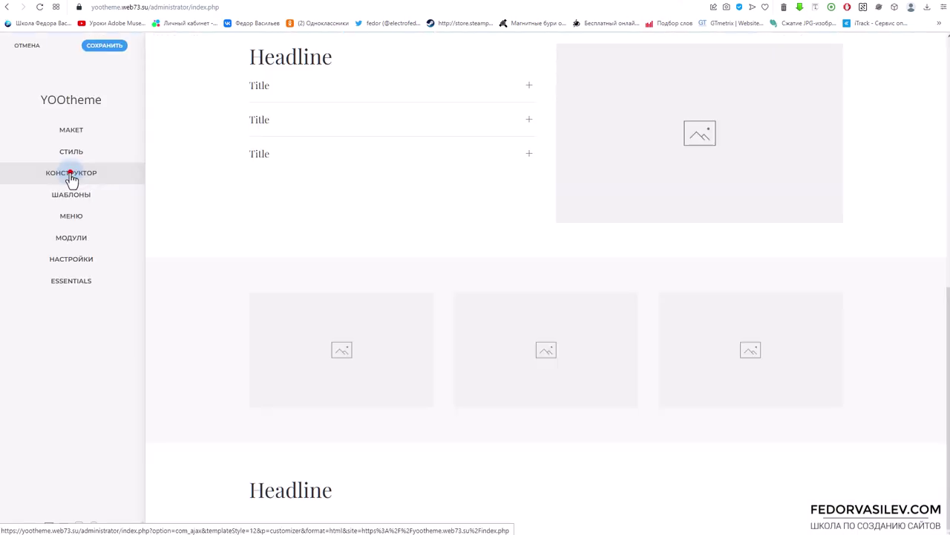
left_click(70, 172)
scroll(125, 285, "down", 3)
scroll(122, 334, "down", 1)
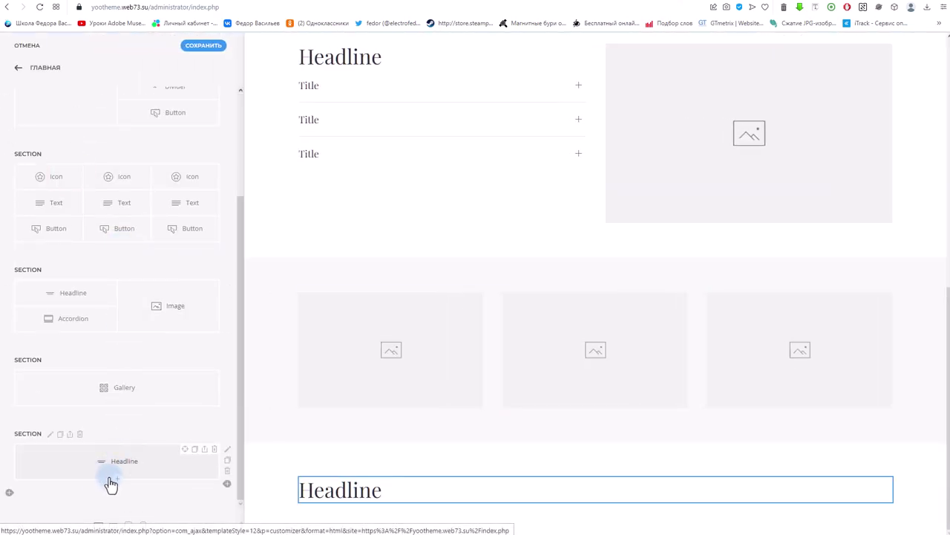
left_click(118, 482)
scroll(272, 346, "down", 3)
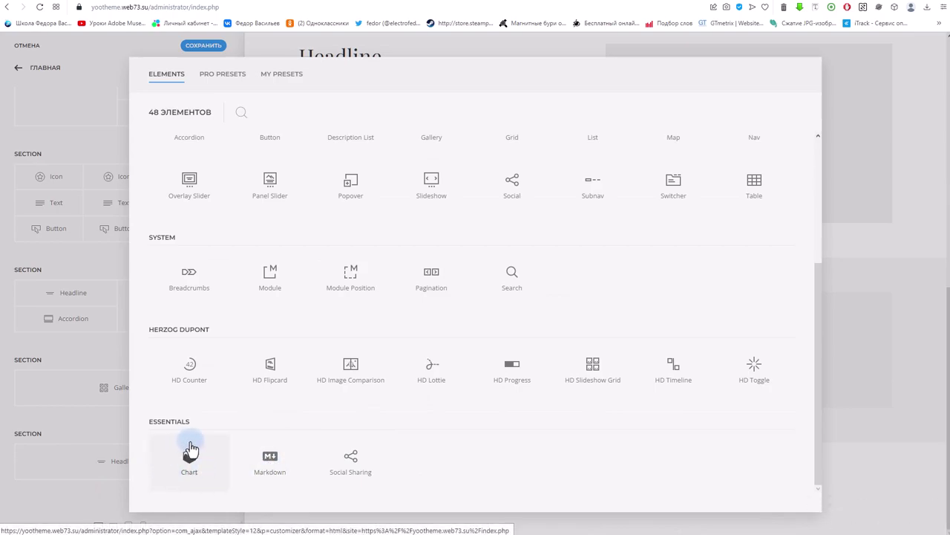
left_click(188, 466)
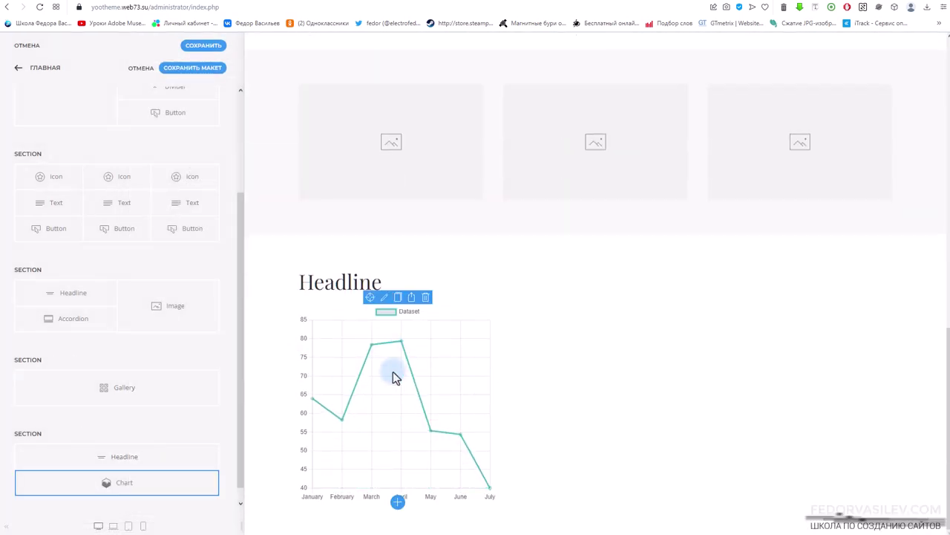
Try the Bar Vertical and Bar Horizontal types on the new chart, and set its type to Radar.
left_click(139, 477)
left_click(61, 149)
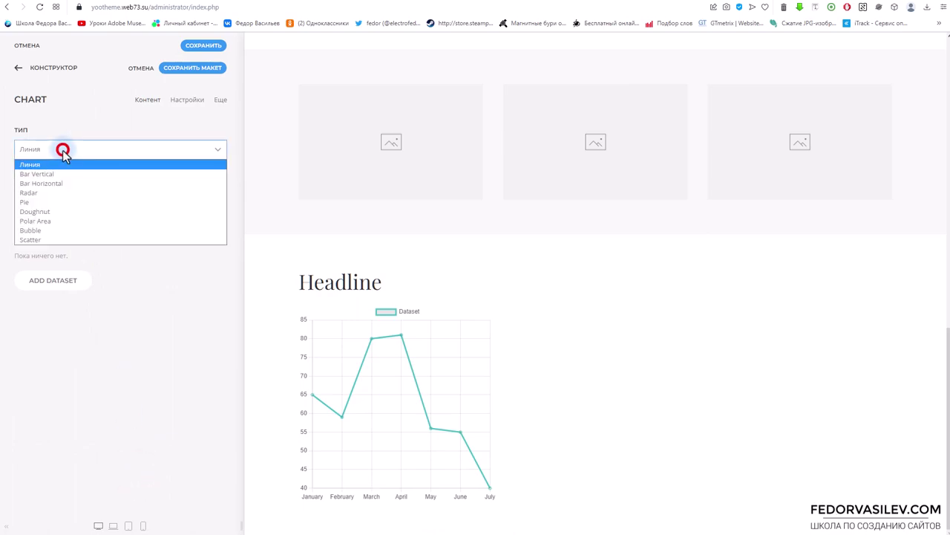
left_click(62, 176)
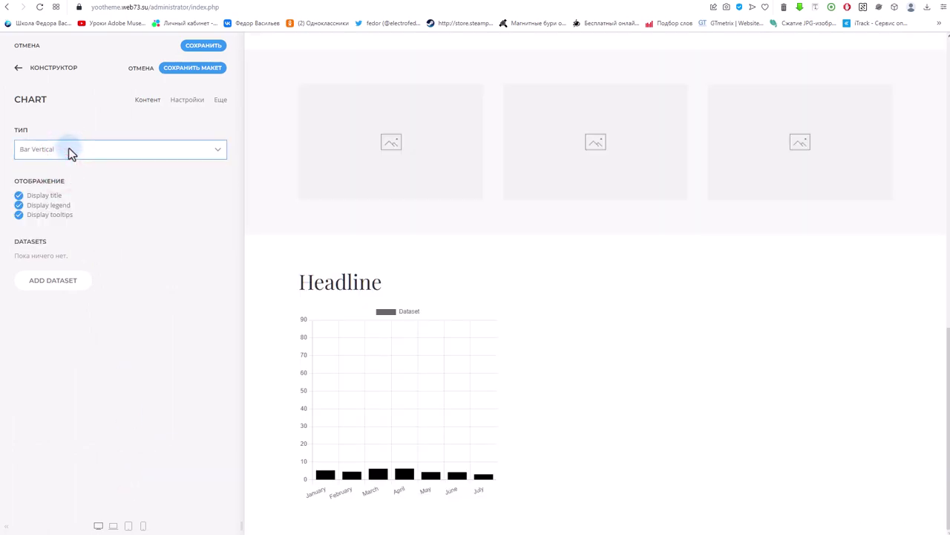
left_click(68, 149)
left_click(65, 181)
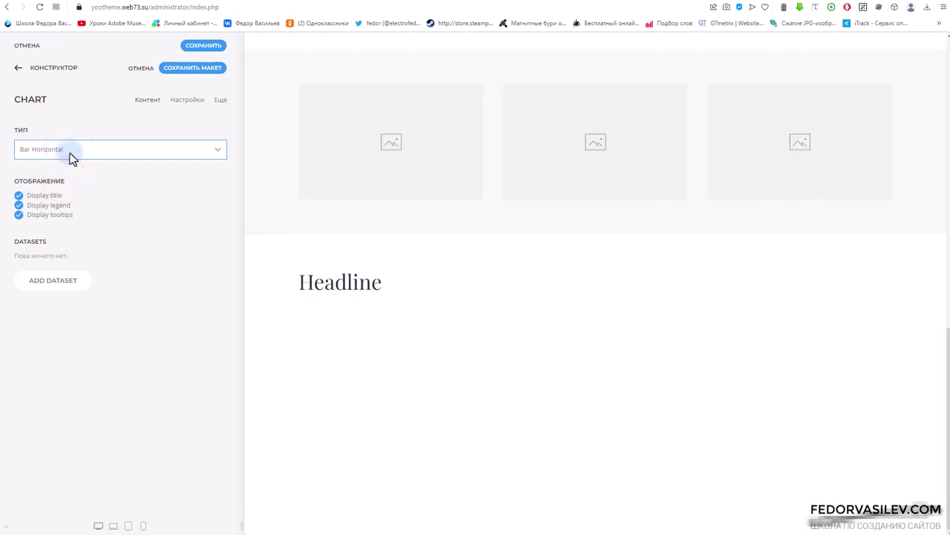
left_click(71, 154)
left_click(65, 192)
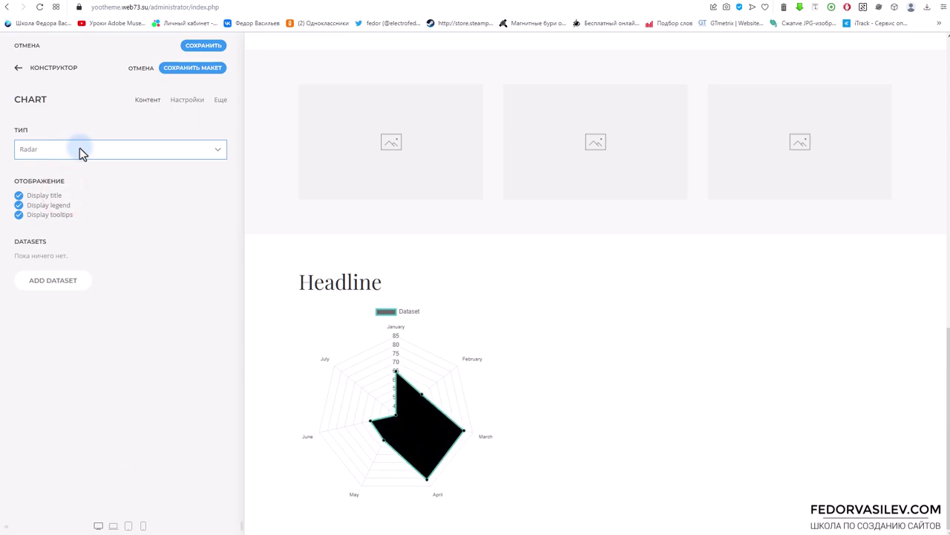
Try the Pie, Doughnut and Polar Area types on the chart and check each in the page preview.
left_click(79, 149)
left_click(86, 201)
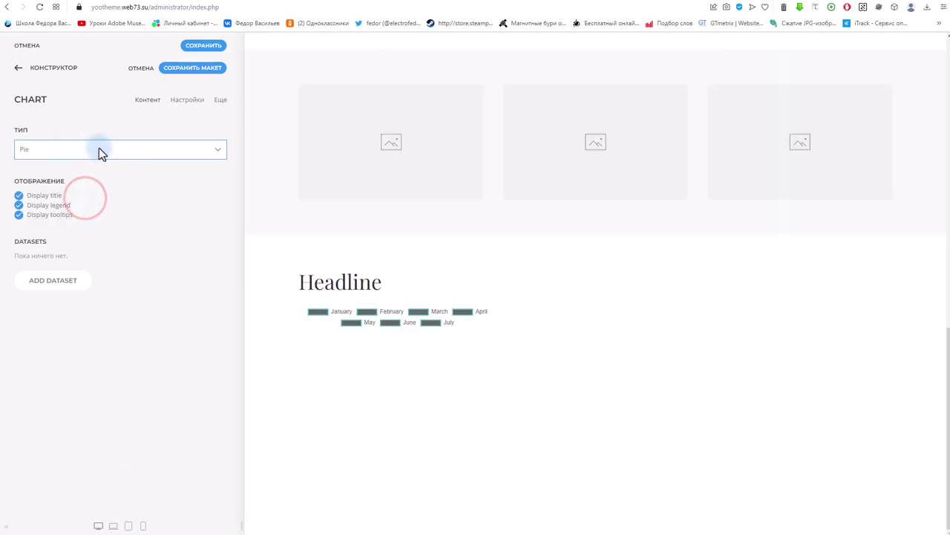
left_click(101, 150)
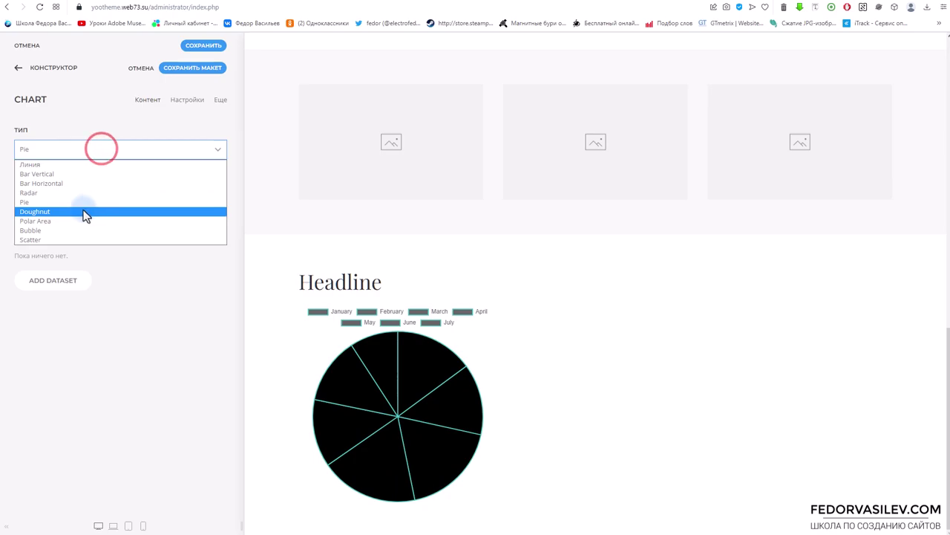
left_click(84, 210)
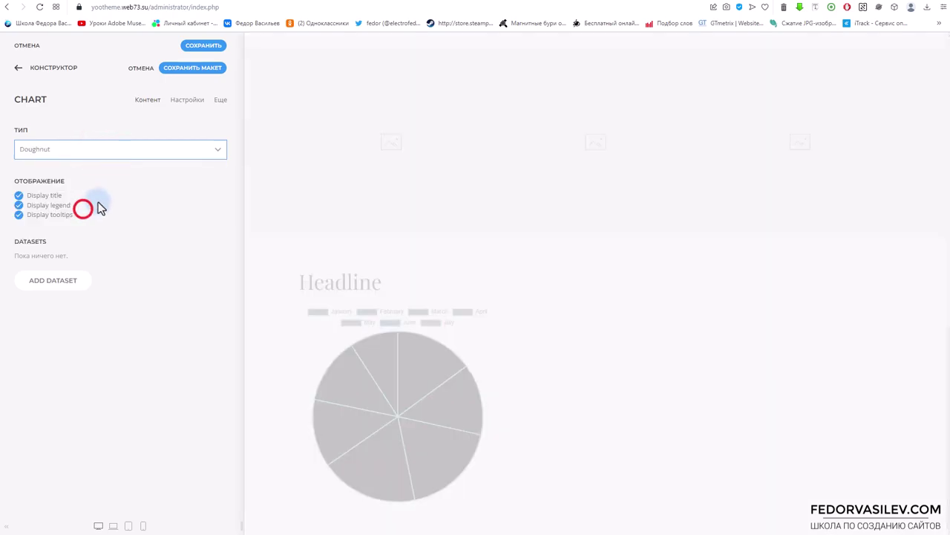
left_click(91, 151)
left_click(84, 225)
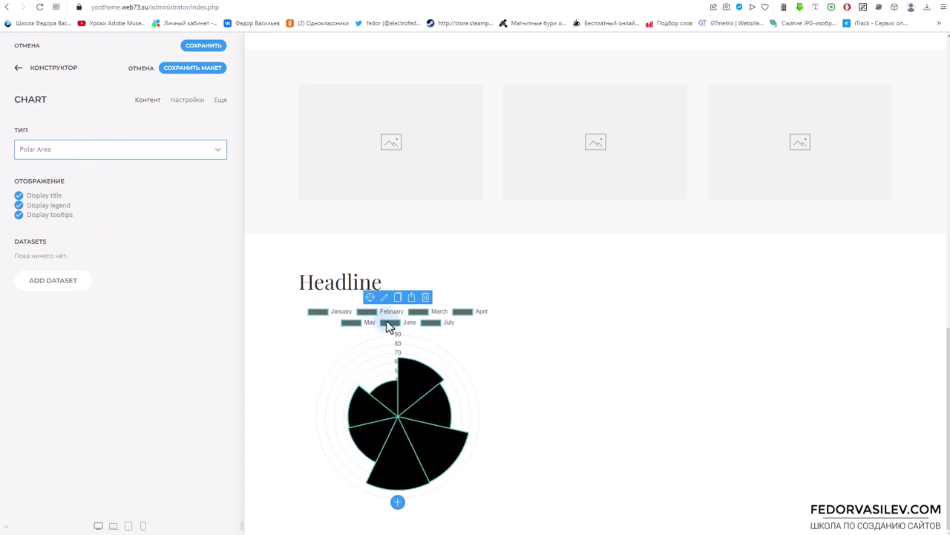
scroll(462, 329, "up", 10)
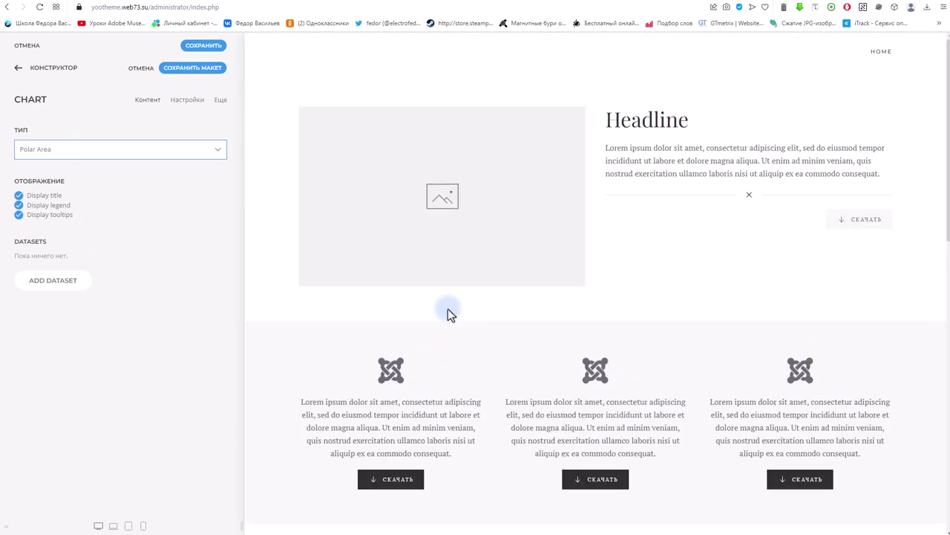
scroll(448, 308, "down", 10)
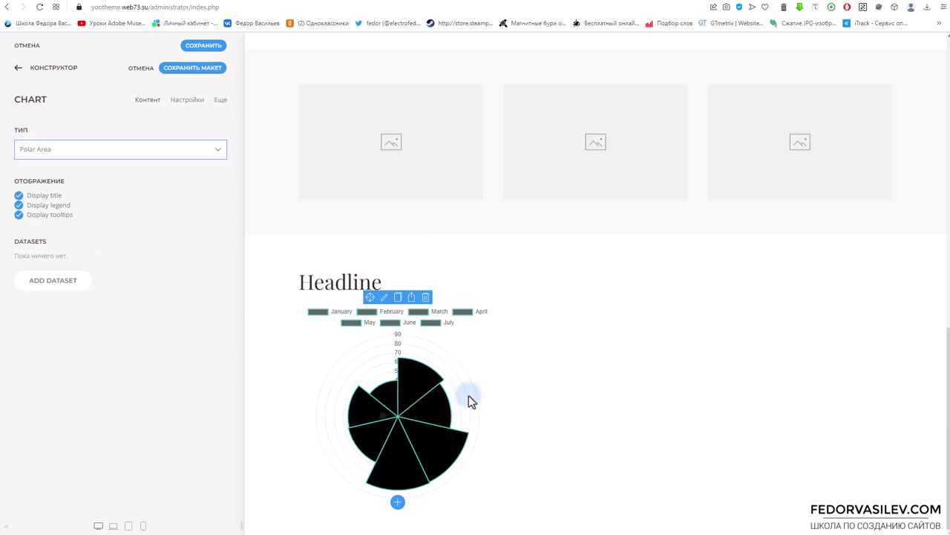
scroll(690, 371, "up", 10)
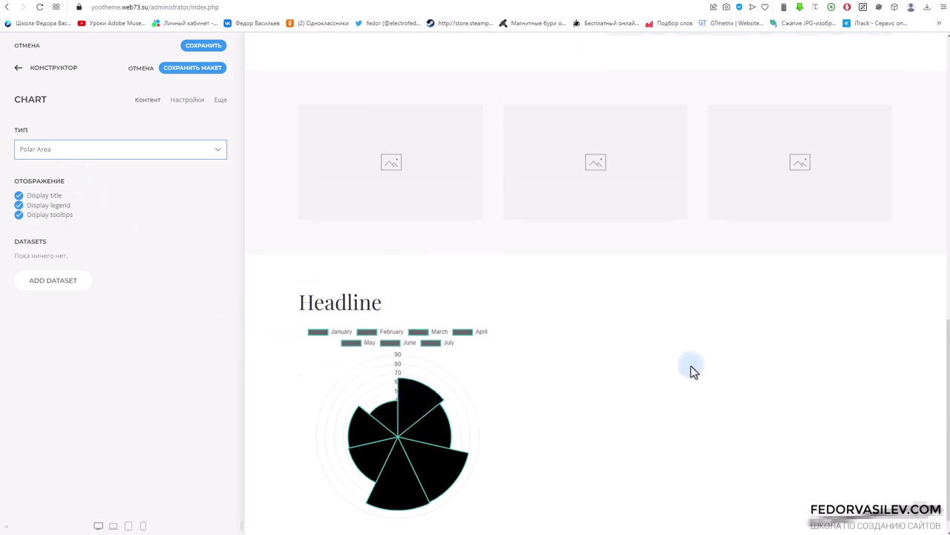
scroll(562, 305, "down", 5)
scroll(562, 306, "down", 3)
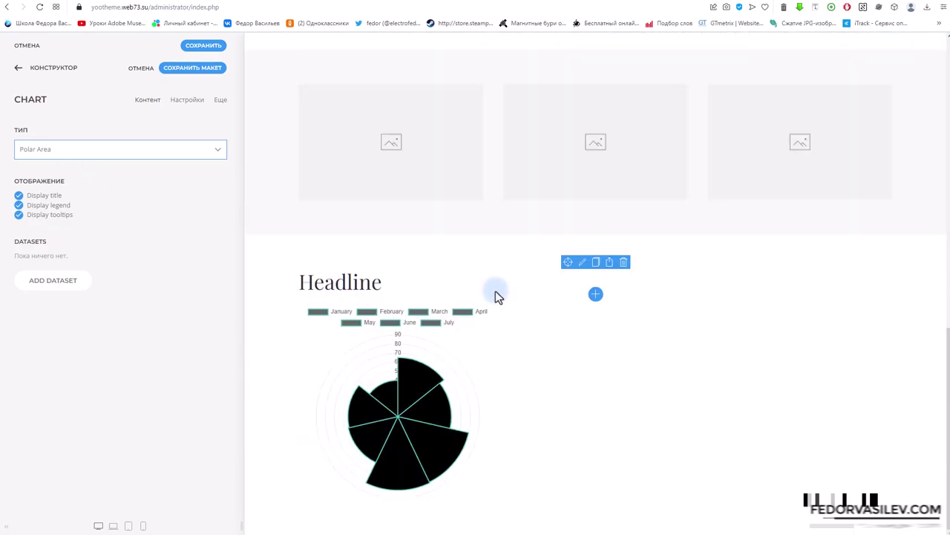
Try the Bar Horizontal type on the chart, and set its type to Bar Vertical.
left_click(94, 148)
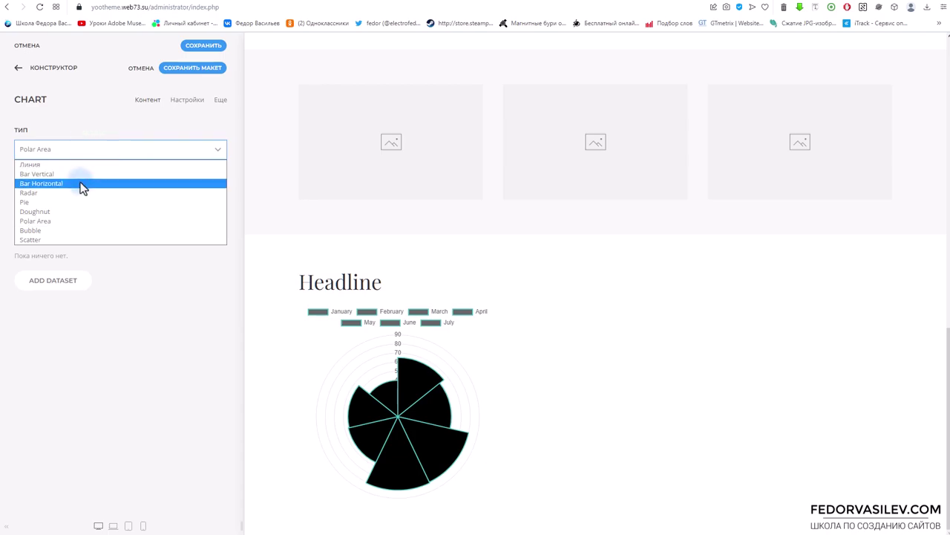
left_click(83, 183)
left_click(84, 151)
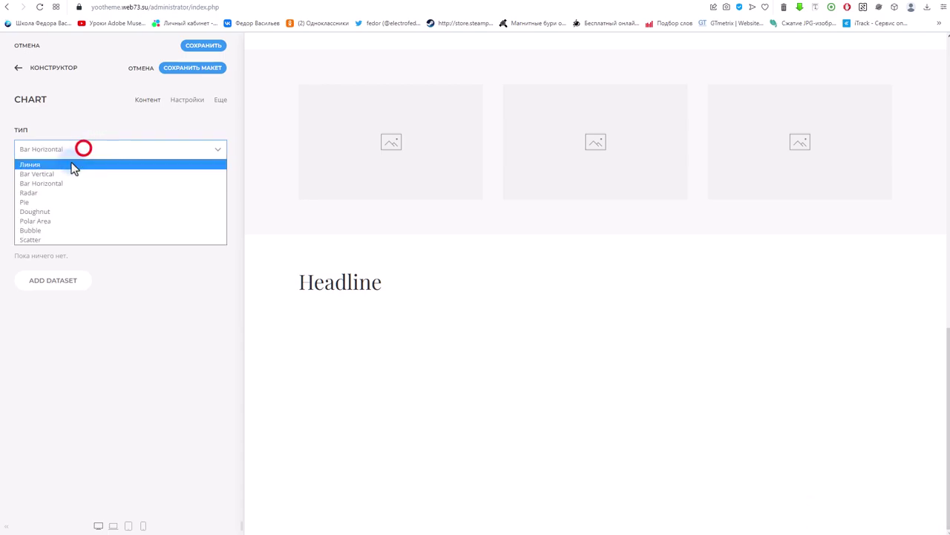
left_click(62, 171)
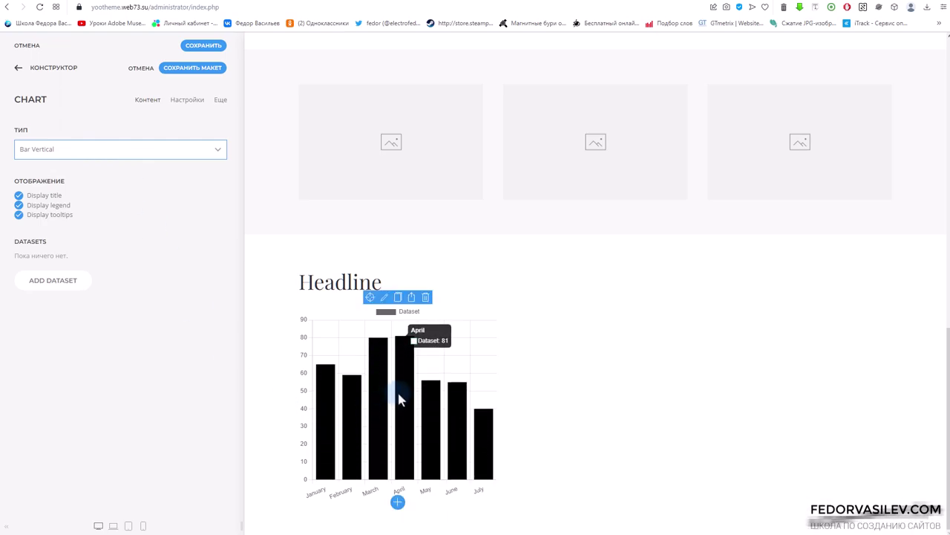
Set the chart's width to 100% in its settings.
left_click(190, 104)
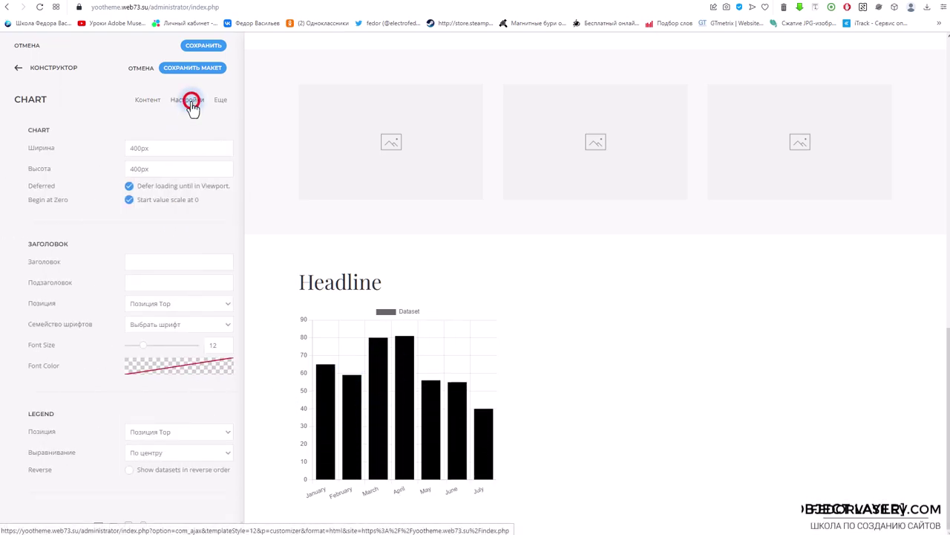
double_click(110, 148)
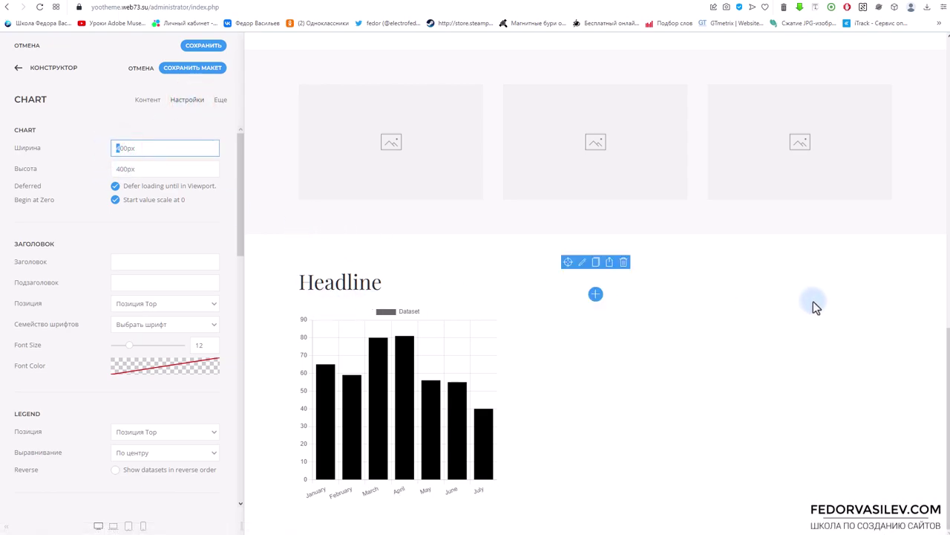
type("1")
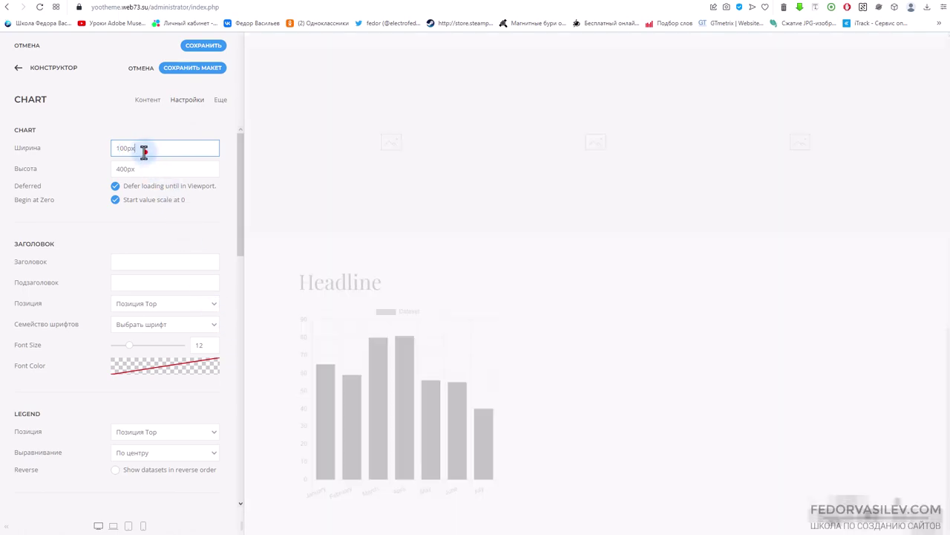
double_click(145, 149)
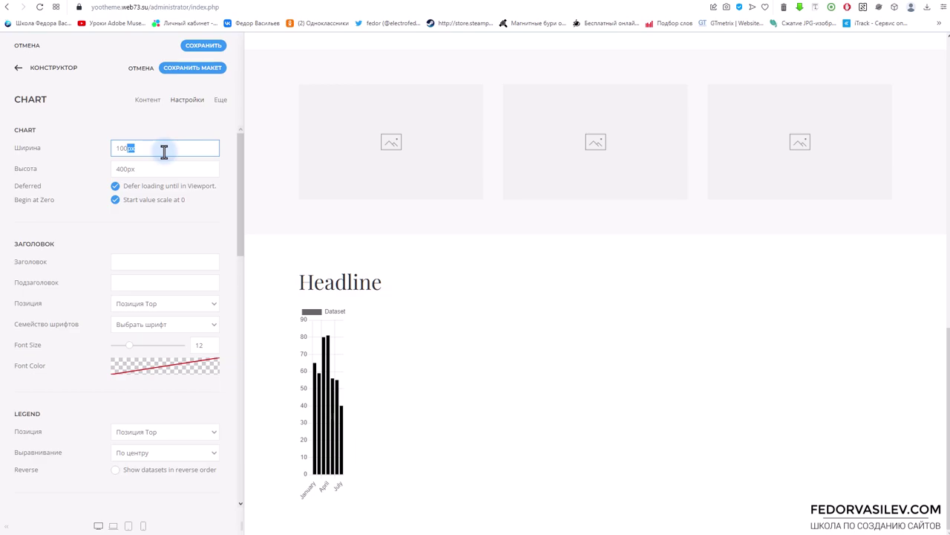
type("100%")
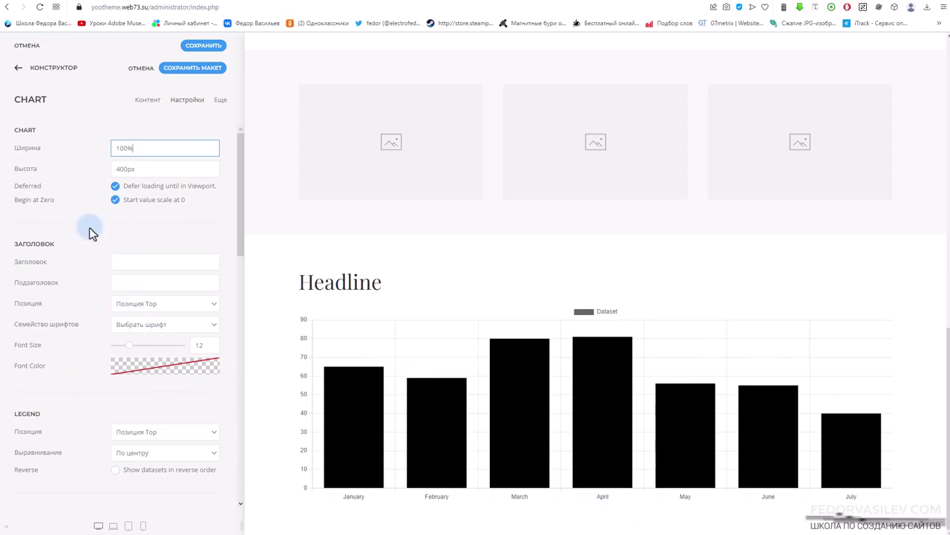
Look through the chart's remaining settings, and save the layout and the page changes.
scroll(63, 397, "down", 2)
scroll(62, 396, "down", 1)
scroll(79, 357, "down", 2)
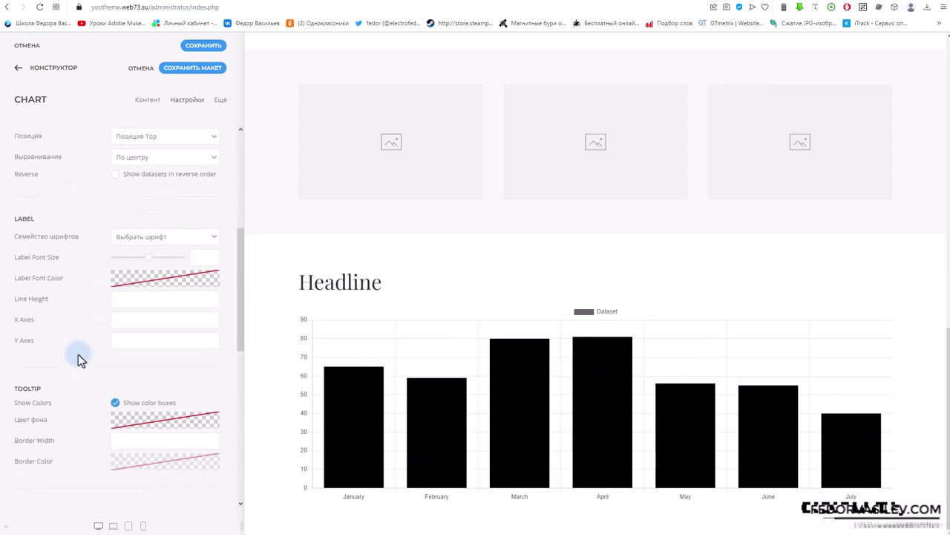
left_click(182, 71)
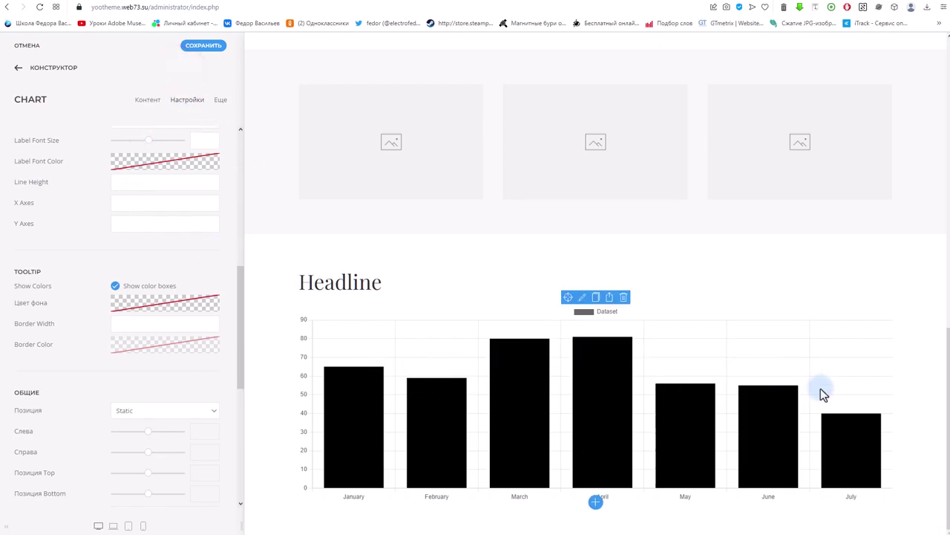
scroll(38, 132, "up", 3)
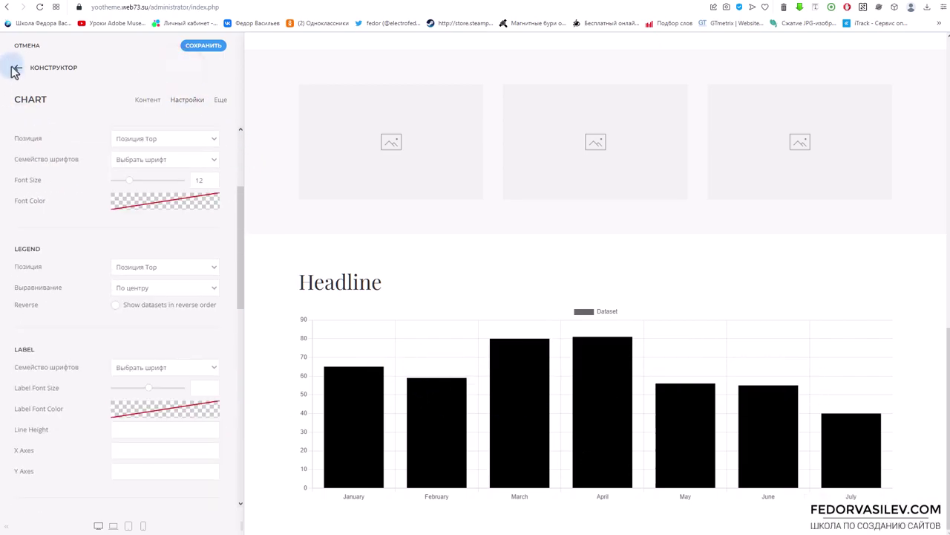
left_click(313, 440)
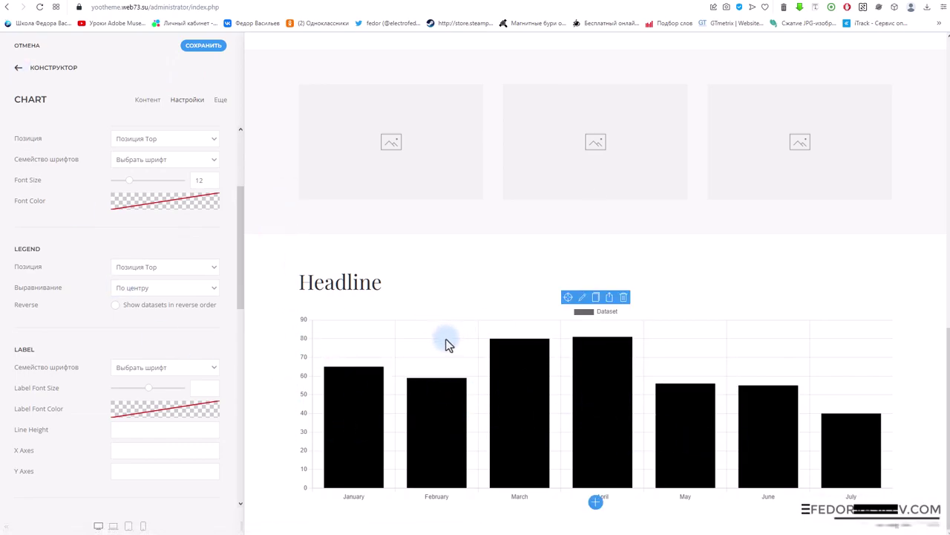
scroll(418, 329, "up", 8)
scroll(335, 185, "down", 8)
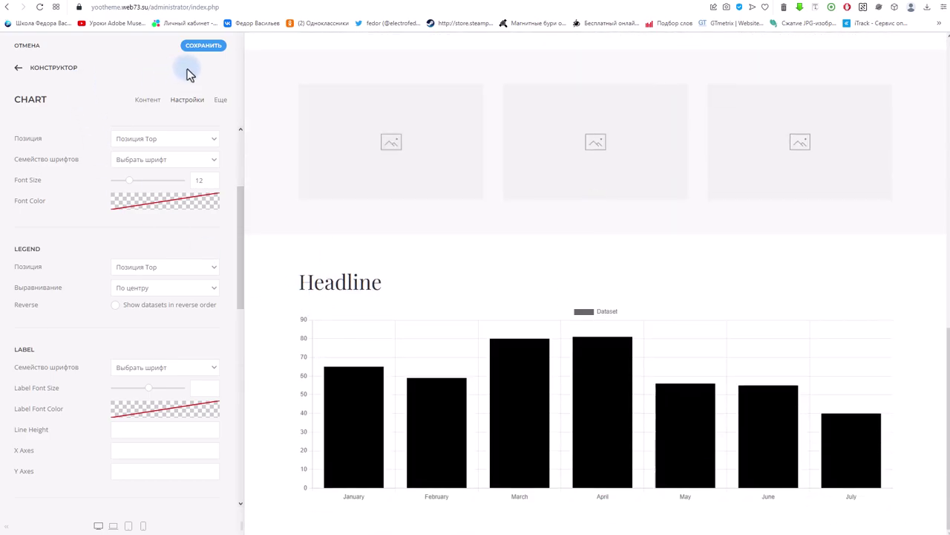
left_click(204, 46)
Check the published home page, and examine the reference site's footer with its social icons, copyright text and back-to-top link.
left_click(700, 3)
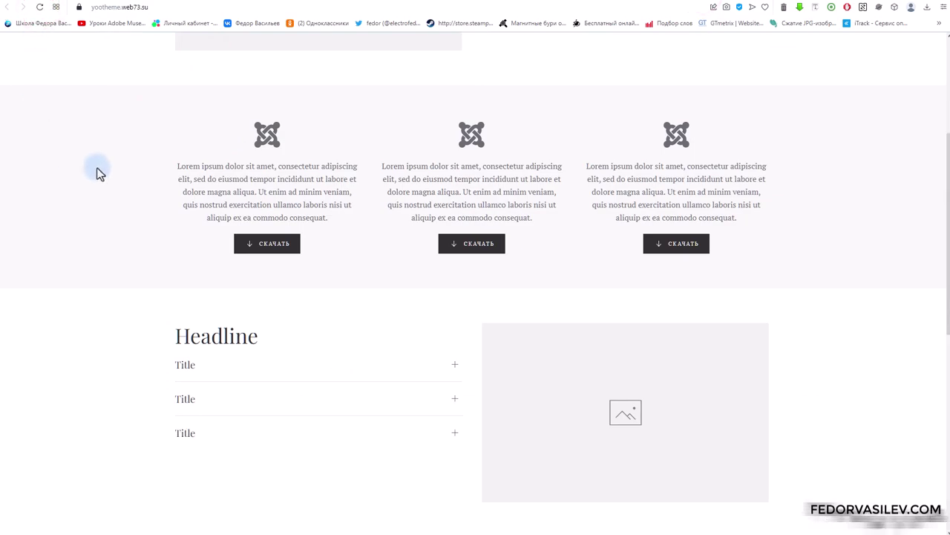
scroll(96, 169, "down", 4)
scroll(96, 173, "down", 3)
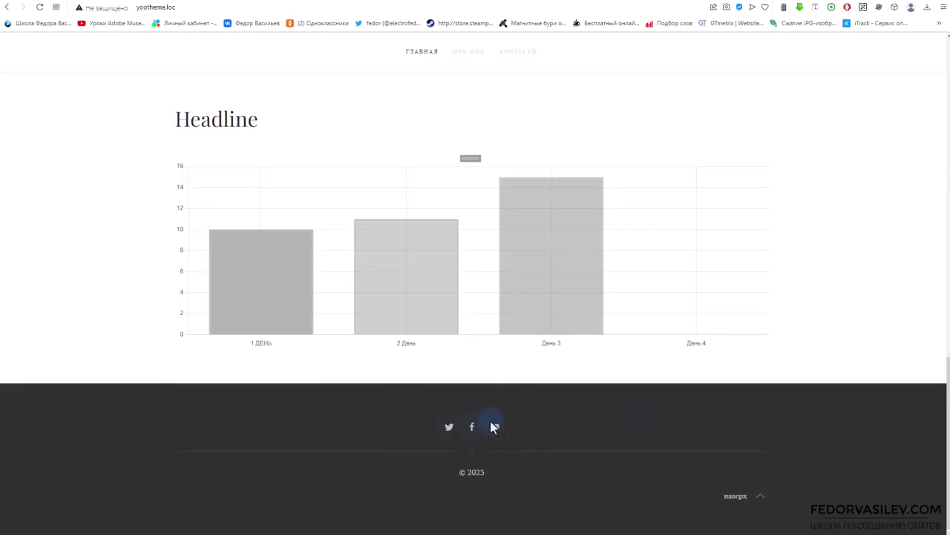
double_click(456, 473)
left_click(410, 473)
left_click(761, 503)
scroll(553, 253, "down", 10)
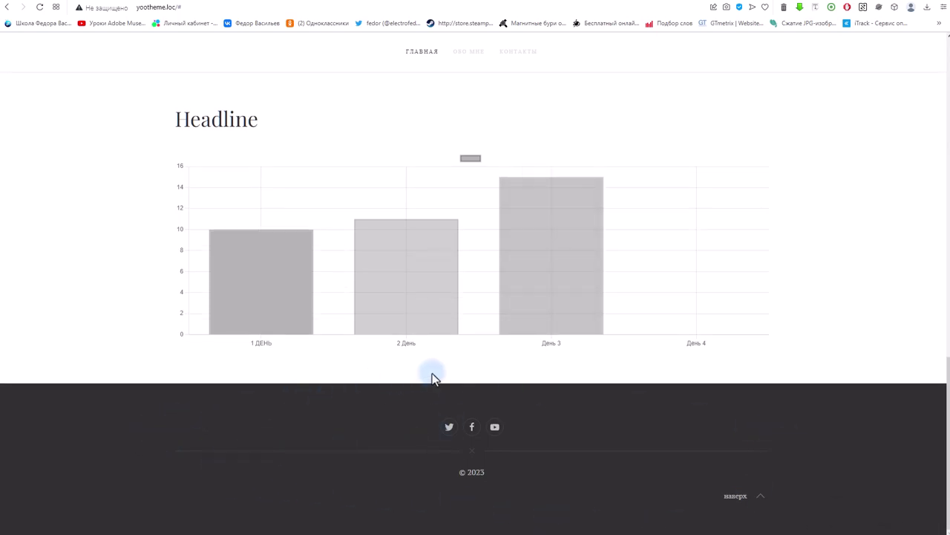
scroll(434, 377, "up", 10)
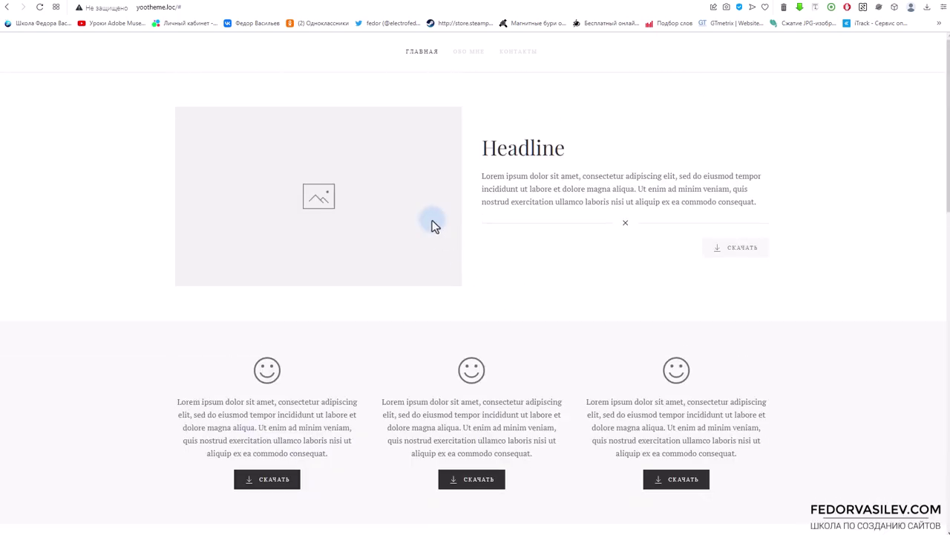
scroll(436, 248, "down", 10)
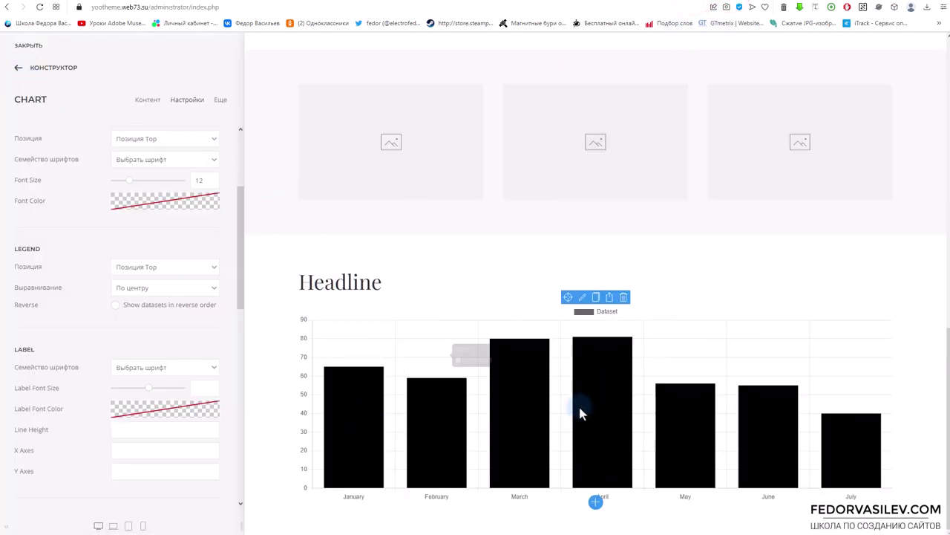
Close the YOOtheme customizer and create a new site module of the Builder type in Joomla.
scroll(579, 404, "up", 10)
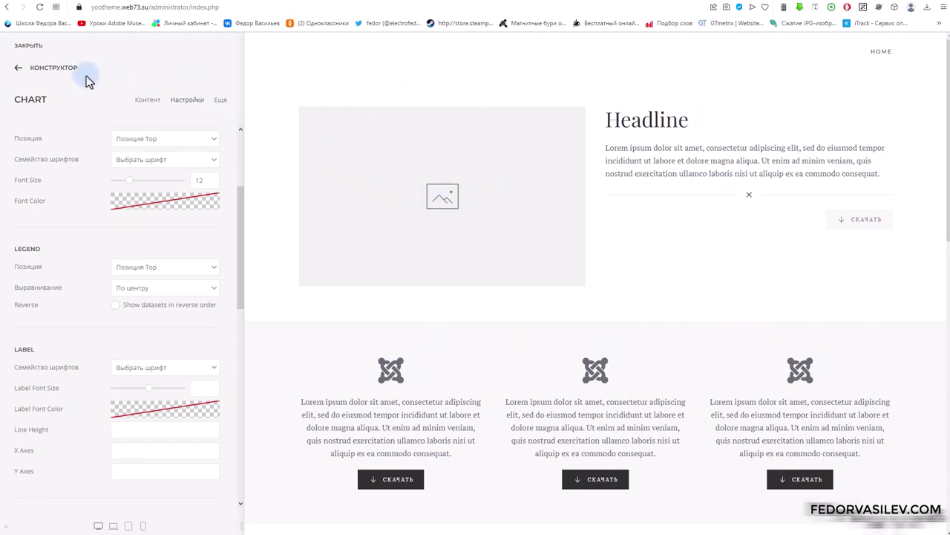
left_click(30, 46)
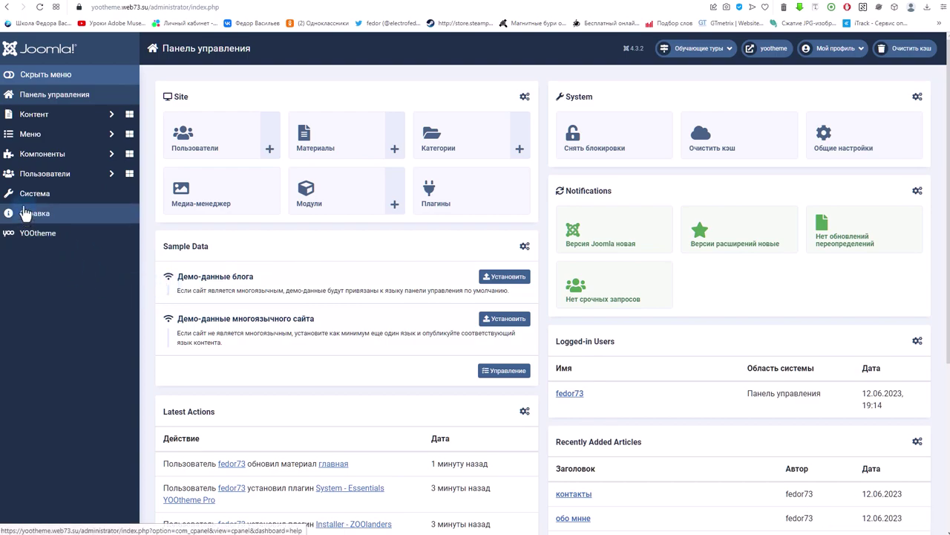
left_click(315, 197)
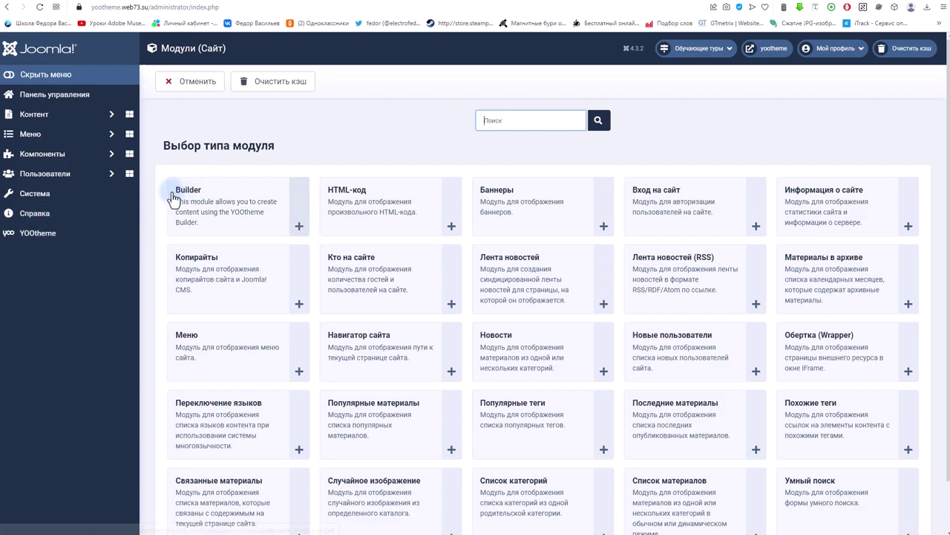
left_click(178, 196)
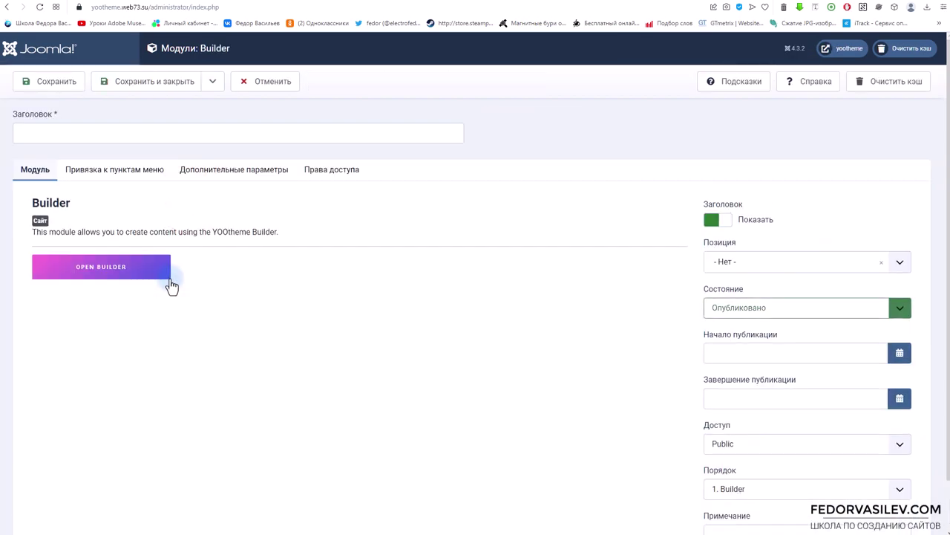
Assign the new Builder module to the Yootheme template's Bottom position and hide its title.
left_click(734, 265)
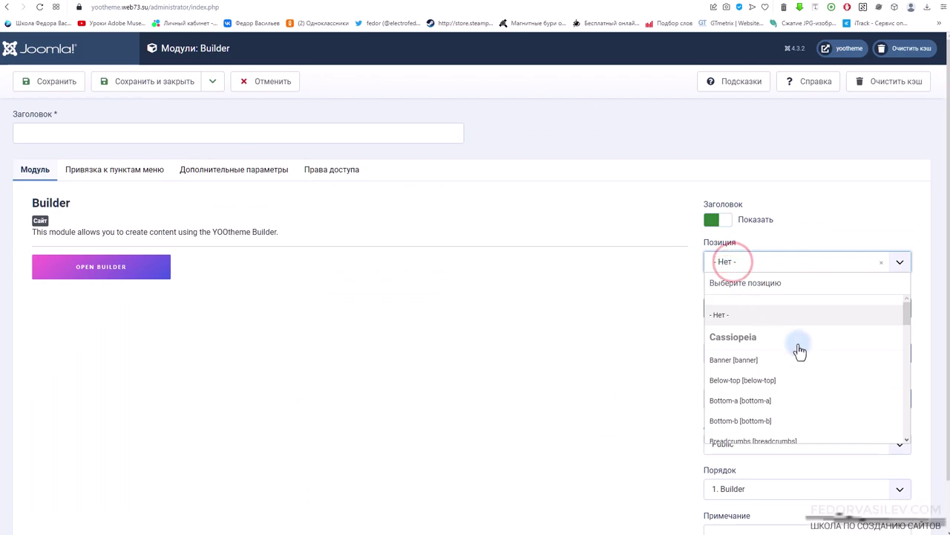
scroll(772, 357, "down", 5)
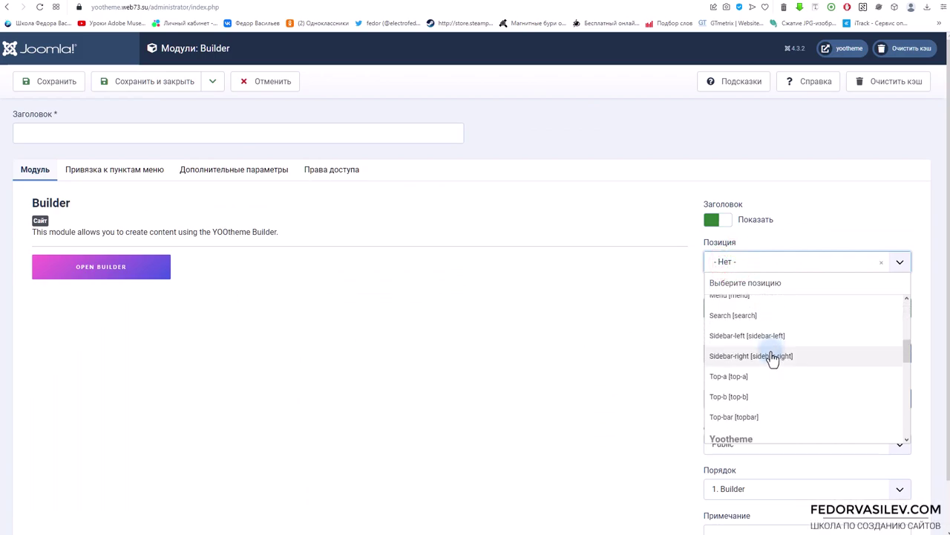
scroll(770, 333, "down", 2)
scroll(714, 383, "up", 1)
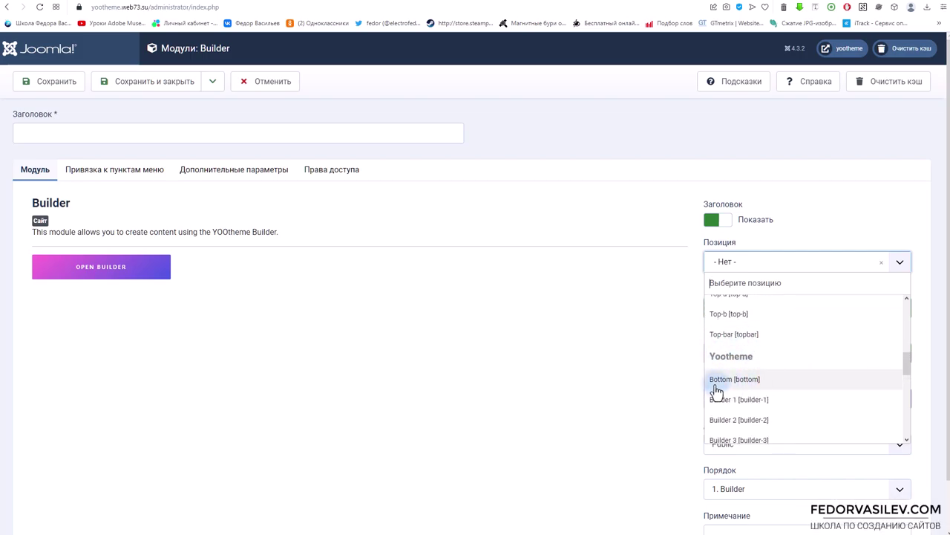
left_click(727, 381)
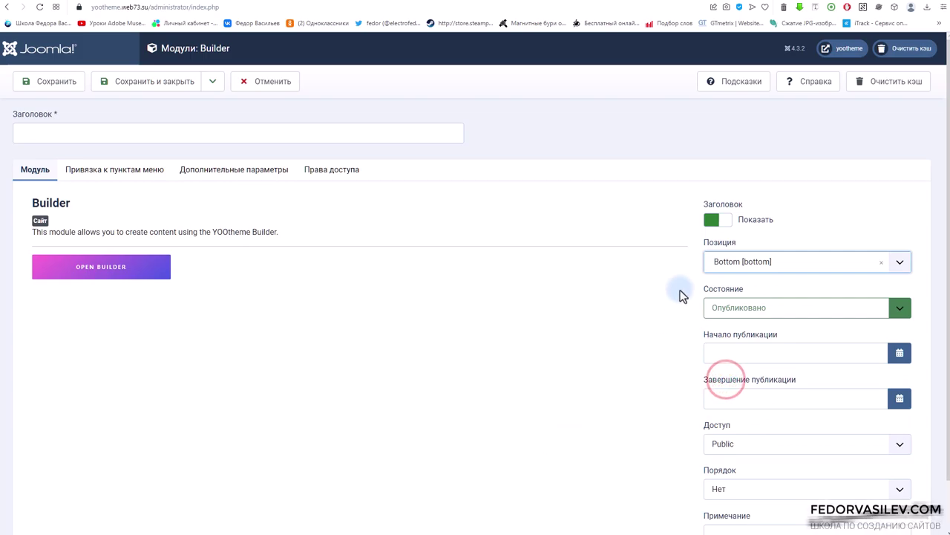
left_click(713, 219)
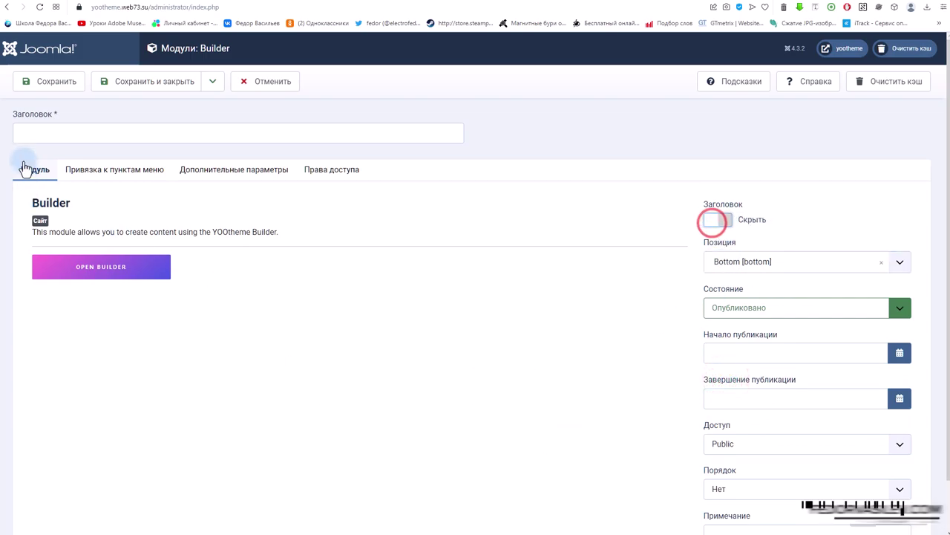
Title the new module "подвал", keep it assigned to every page (На каждой странице), and save it.
left_click(38, 135)
type("под")
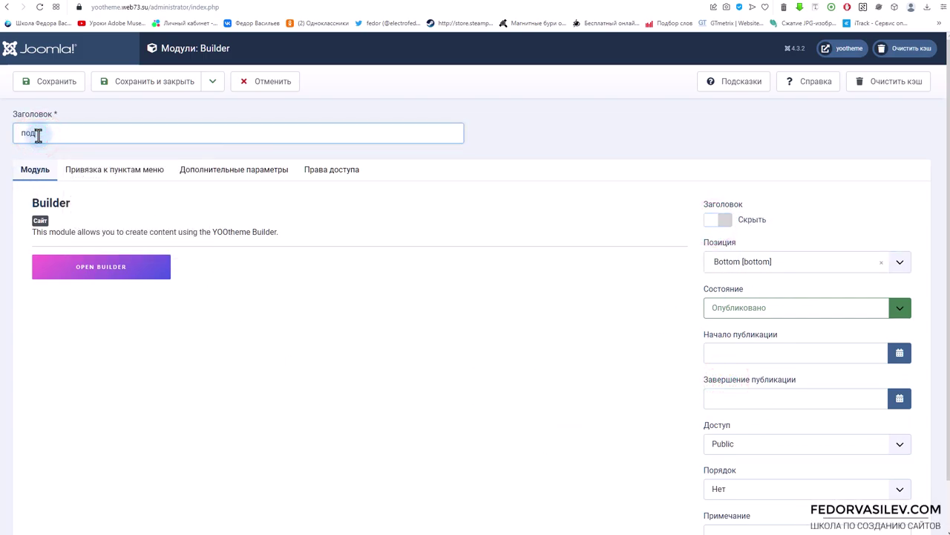
type("вал")
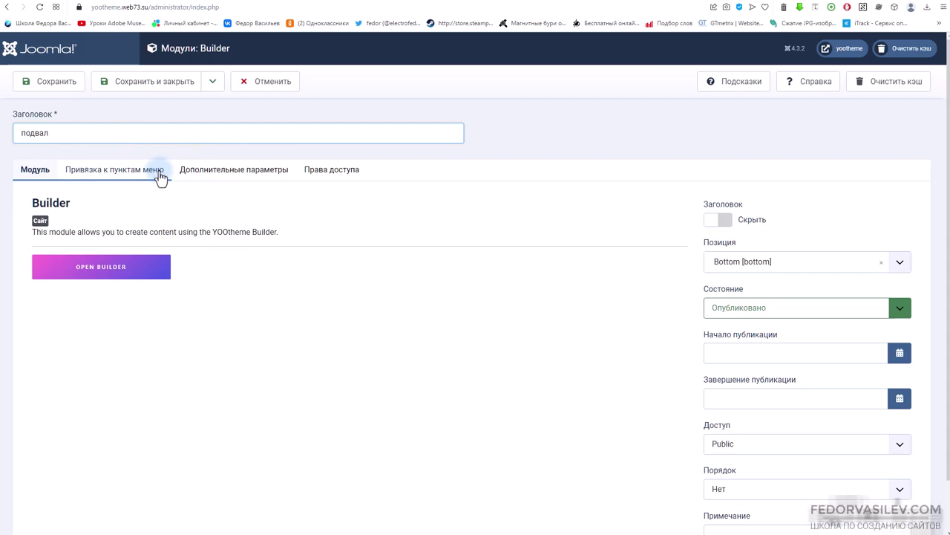
left_click(105, 171)
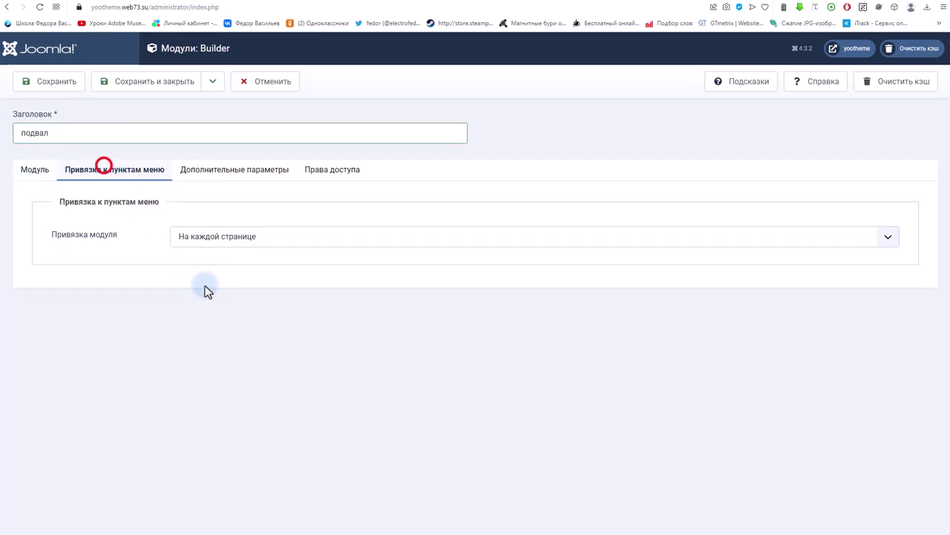
left_click(203, 245)
left_click(205, 248)
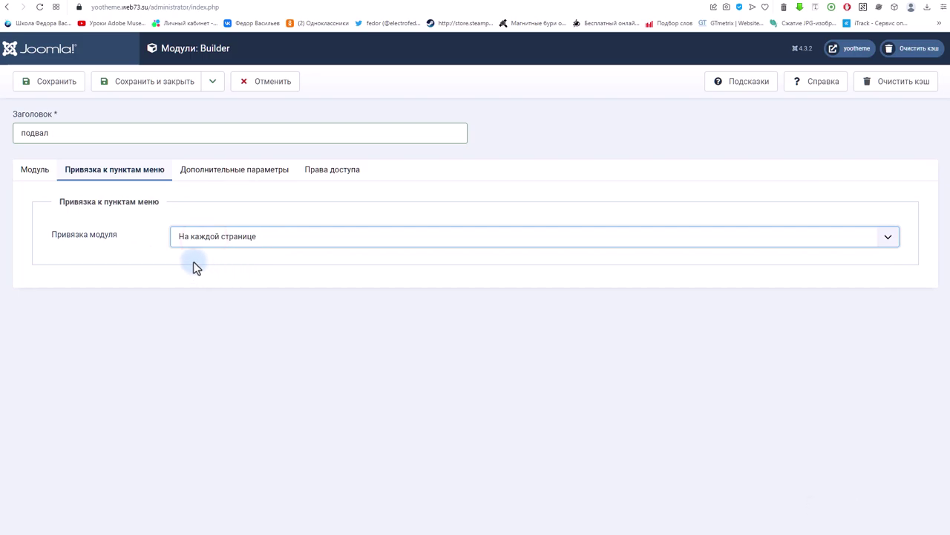
left_click(26, 172)
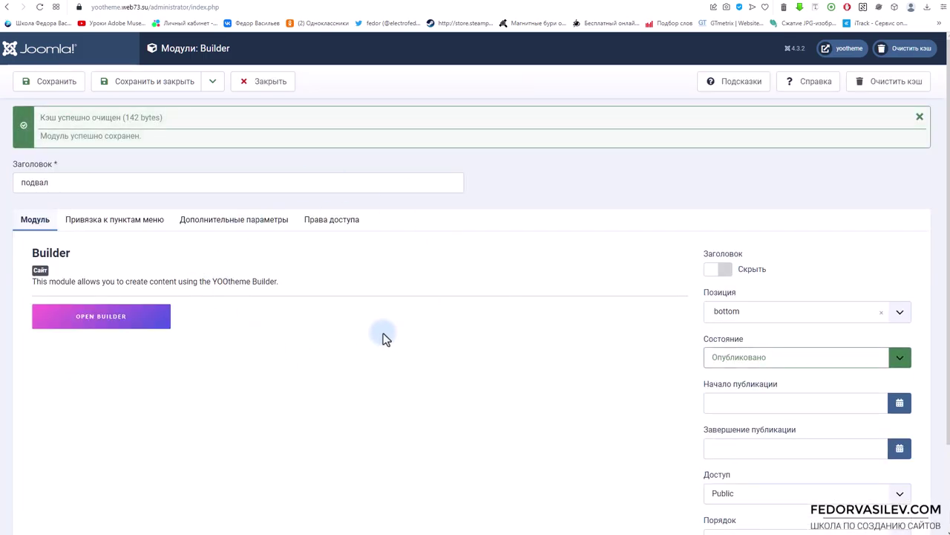
Open the подвал module in the YOOtheme builder and start a new layout for it.
left_click(82, 317)
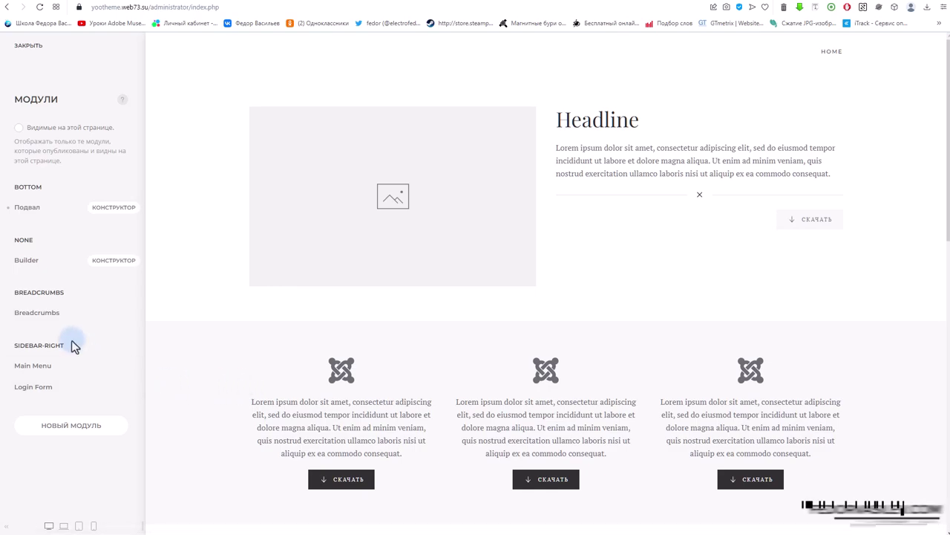
scroll(316, 300, "down", 8)
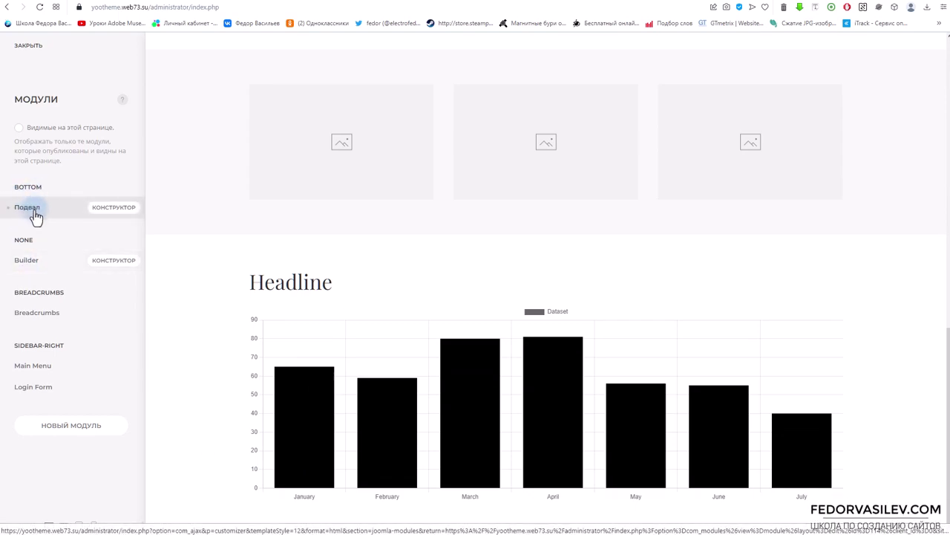
left_click(106, 208)
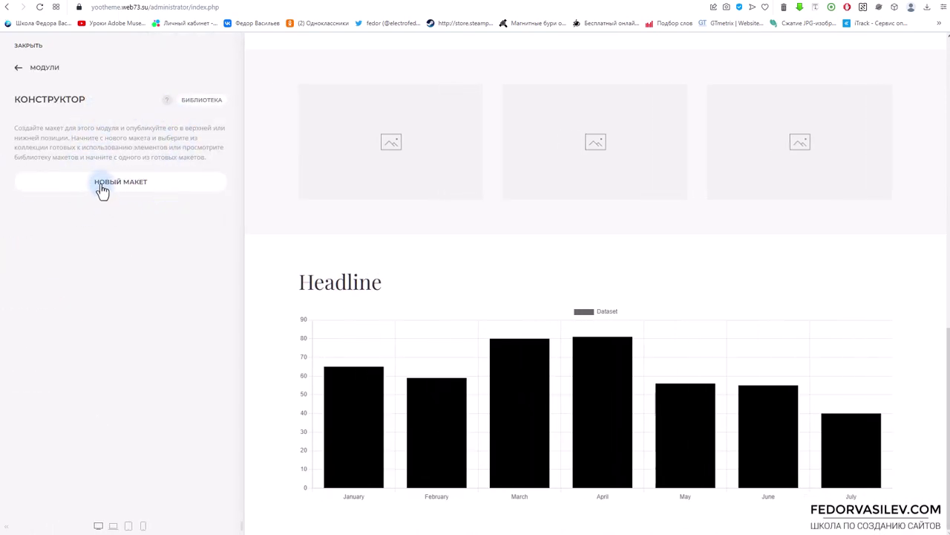
left_click(102, 190)
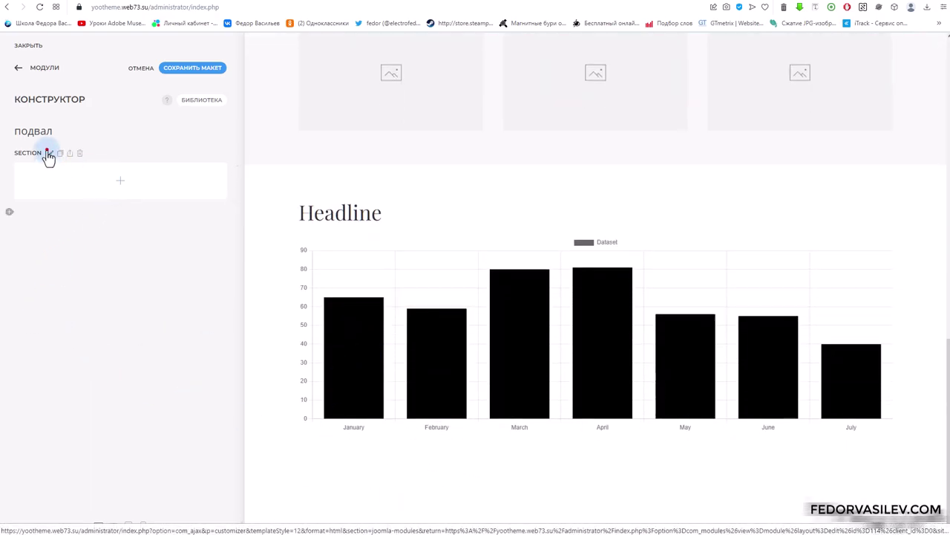
Set the footer section's style to Primary and save the layout.
left_click(47, 156)
left_click(175, 101)
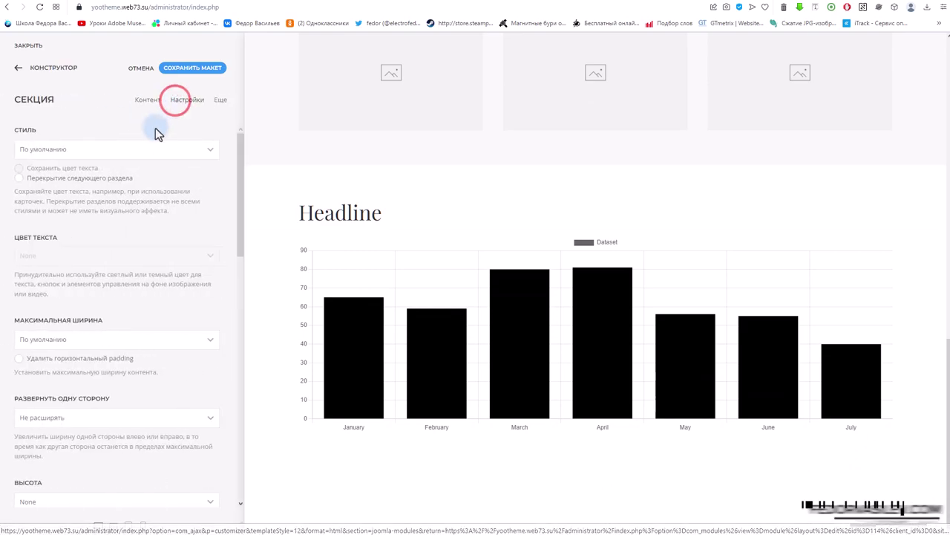
left_click(128, 151)
left_click(104, 182)
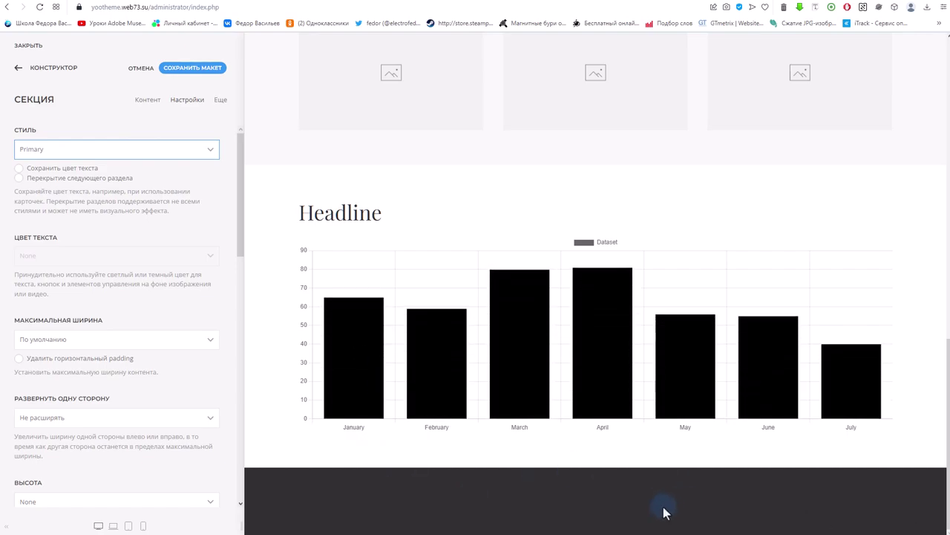
left_click(192, 68)
left_click(17, 67)
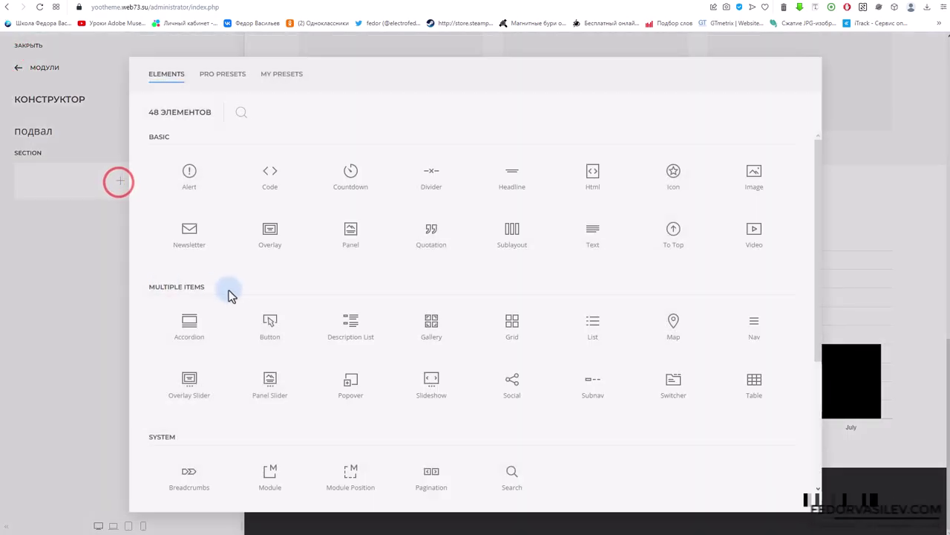
Add a Social element to the empty footer section.
scroll(280, 281, "down", 1)
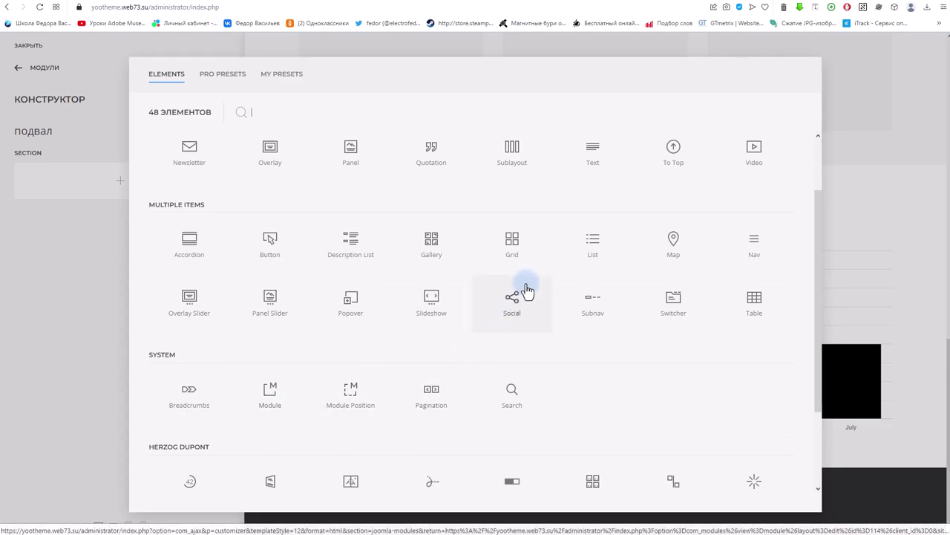
scroll(524, 313, "down", 2)
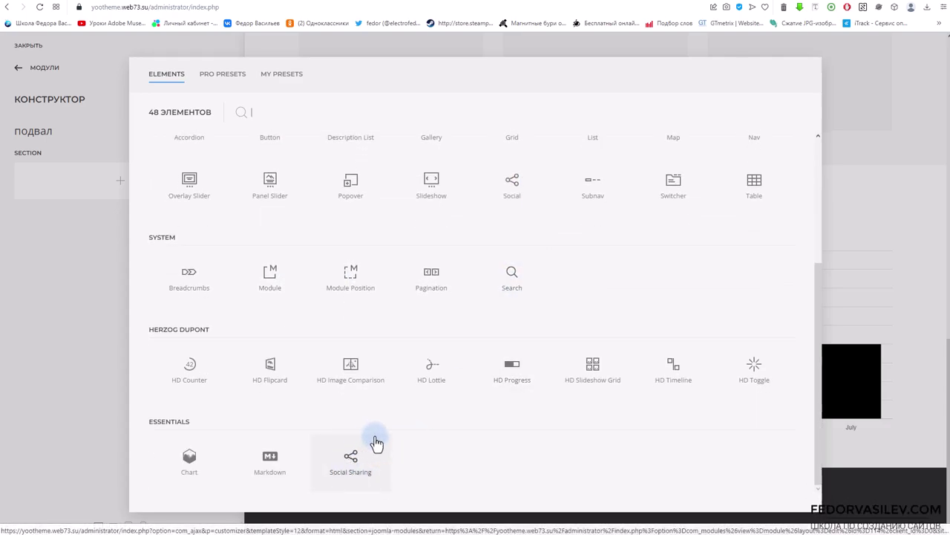
scroll(445, 446, "up", 1)
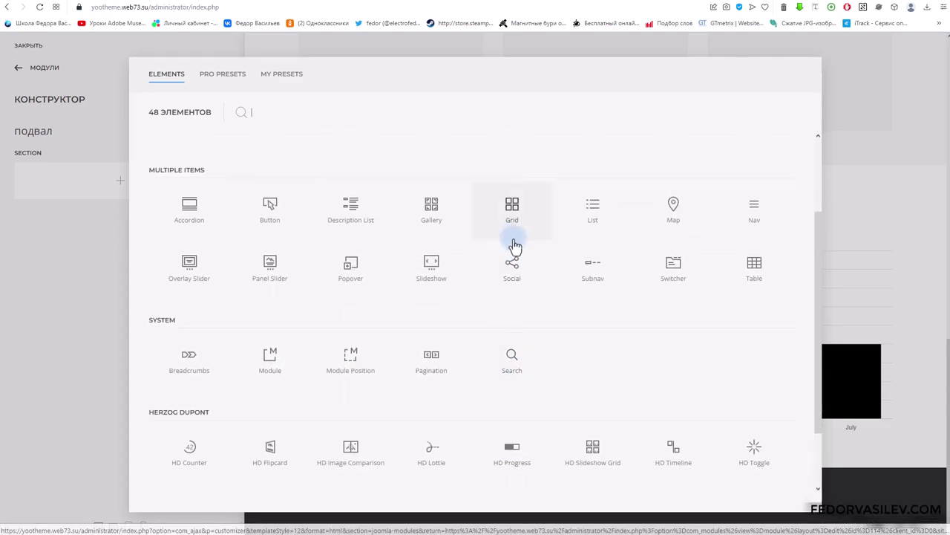
left_click(506, 272)
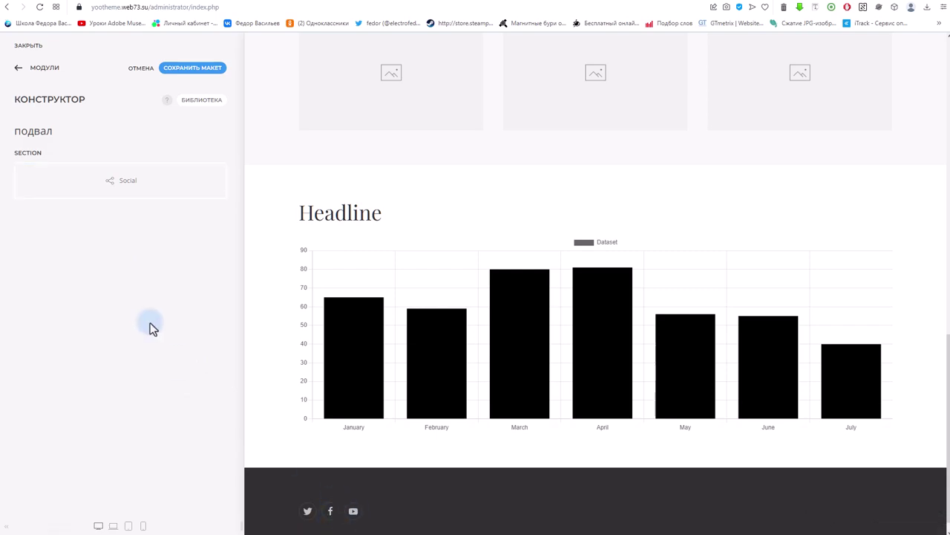
Set the Social element's text alignment to centered (По центру) and save the layout.
left_click(146, 182)
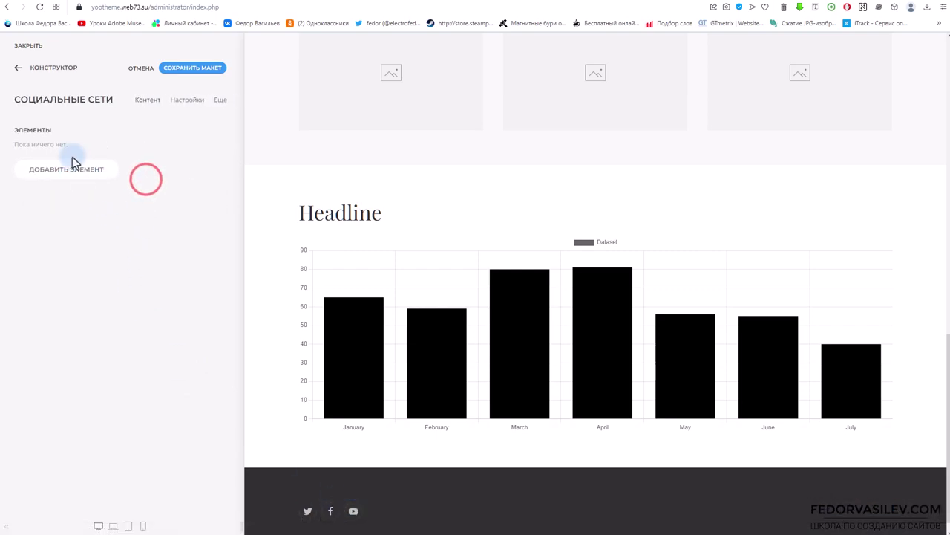
left_click(186, 99)
scroll(97, 201, "down", 4)
scroll(100, 200, "down", 2)
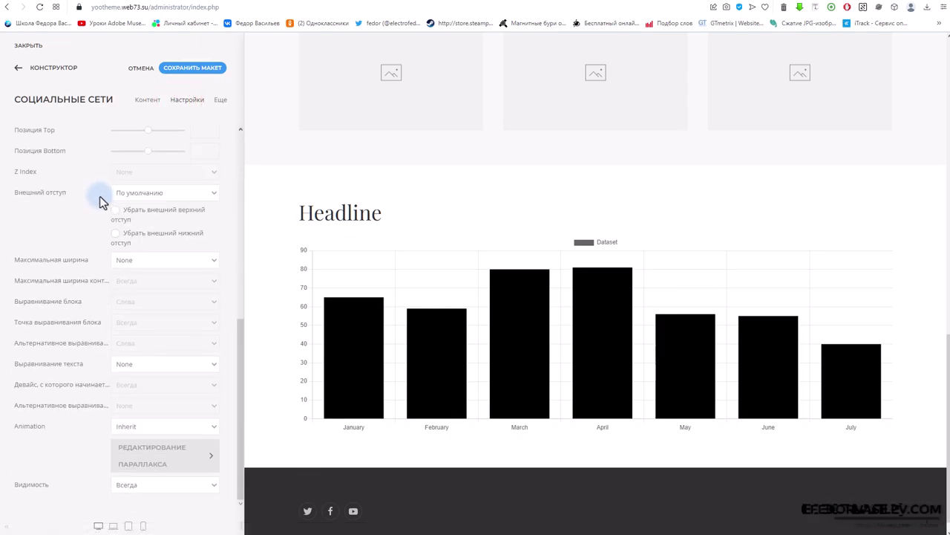
left_click(138, 261)
left_click(89, 261)
left_click(142, 364)
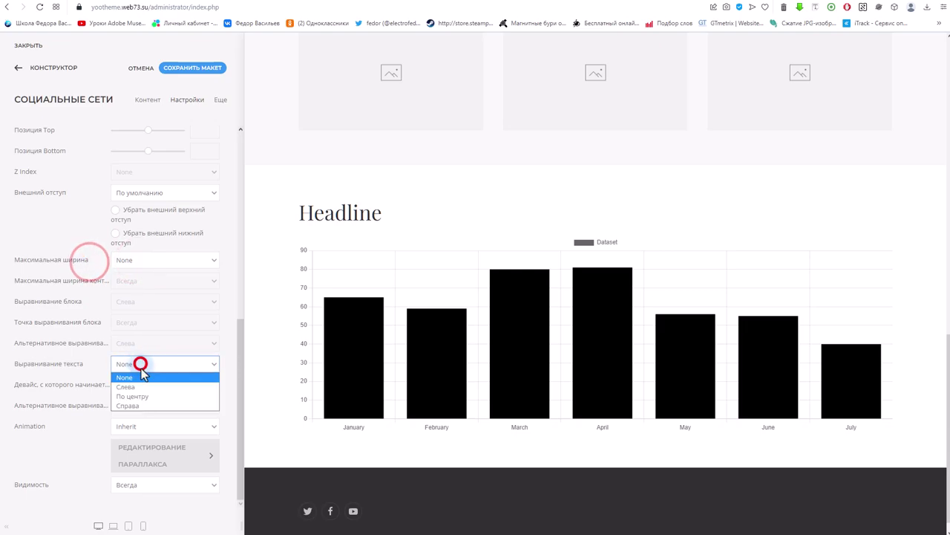
left_click(137, 395)
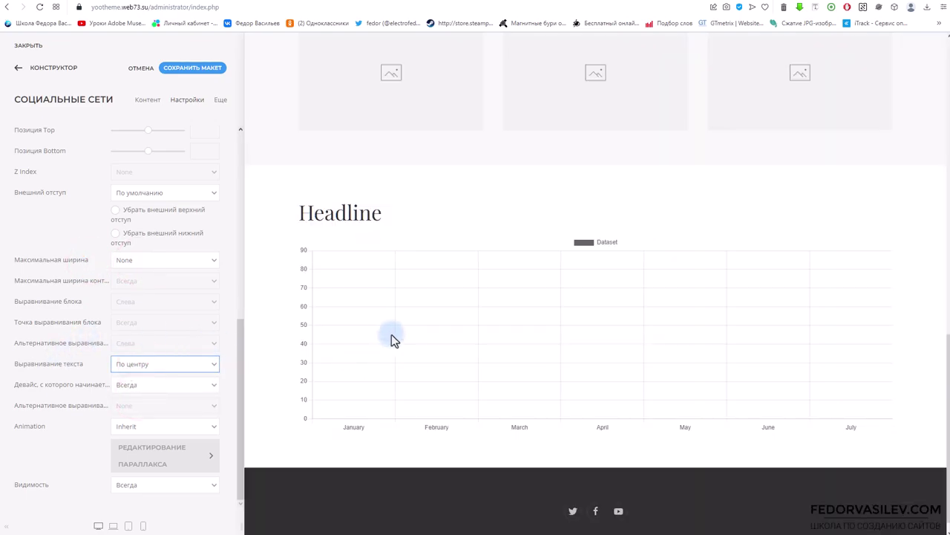
left_click(166, 70)
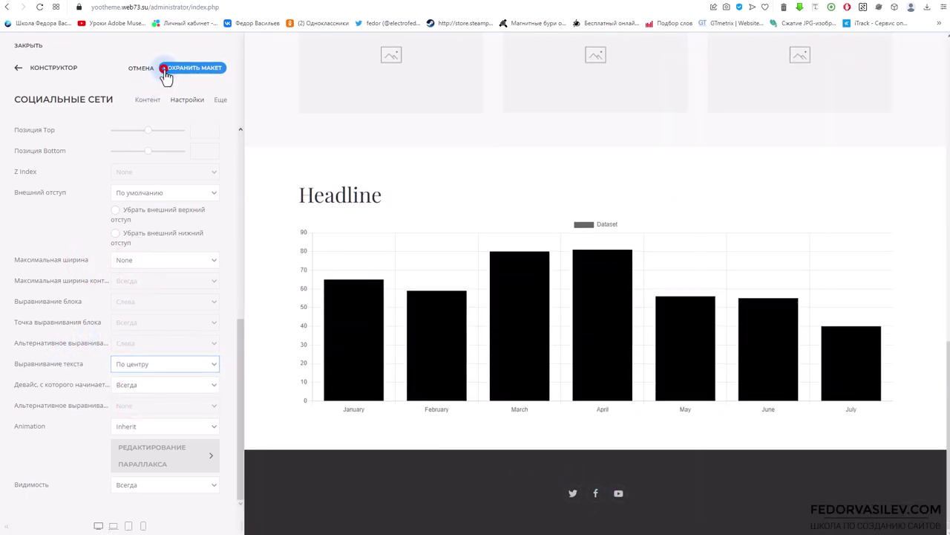
left_click(18, 70)
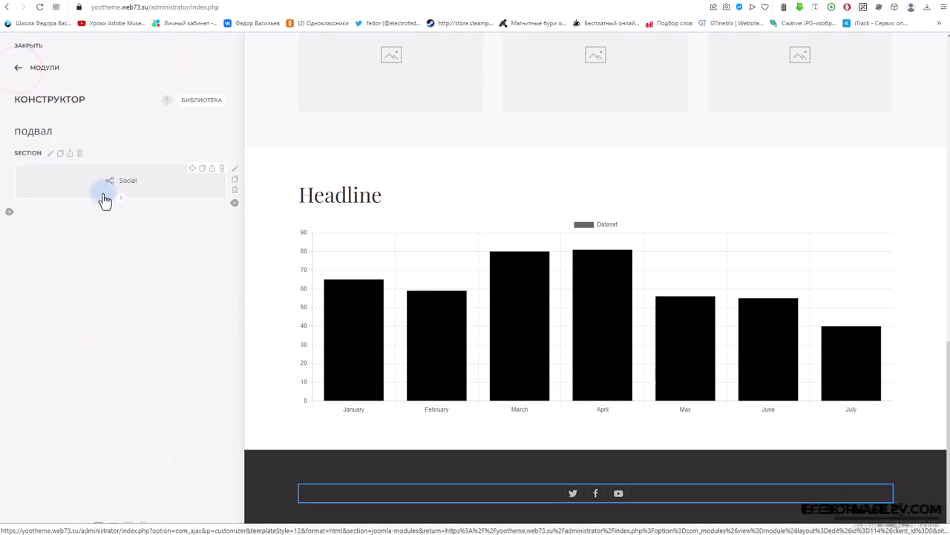
Add a Divider element below the social icons with the icon style (Иконка), and save the layout.
left_click(119, 199)
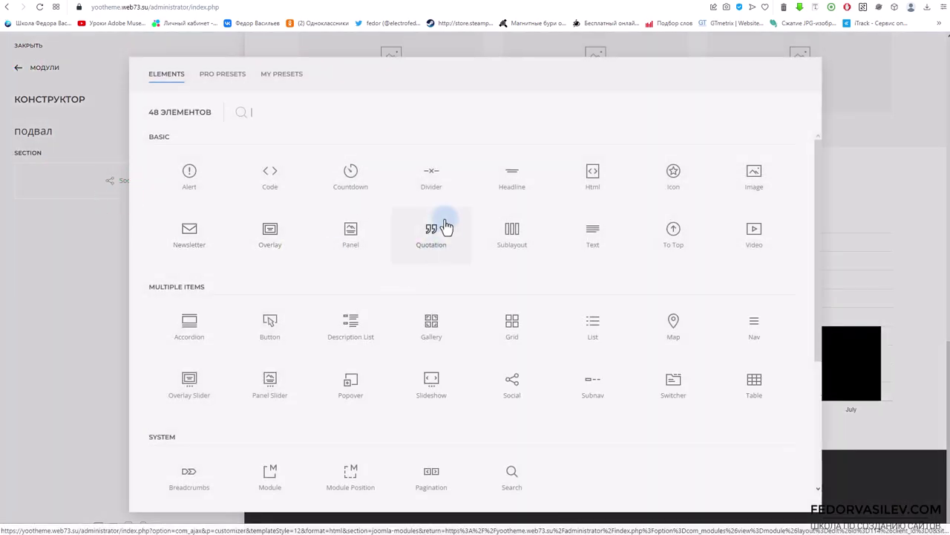
left_click(434, 181)
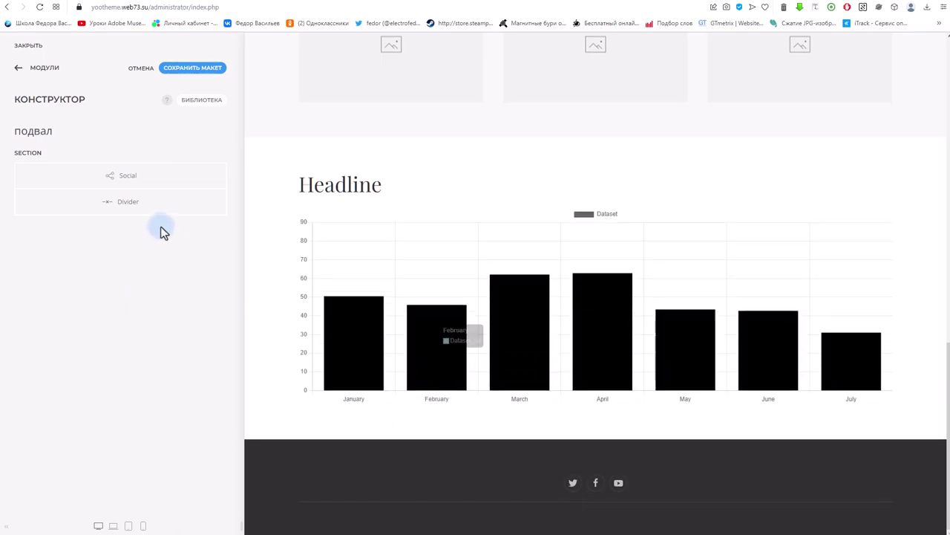
left_click(139, 202)
left_click(185, 147)
left_click(153, 172)
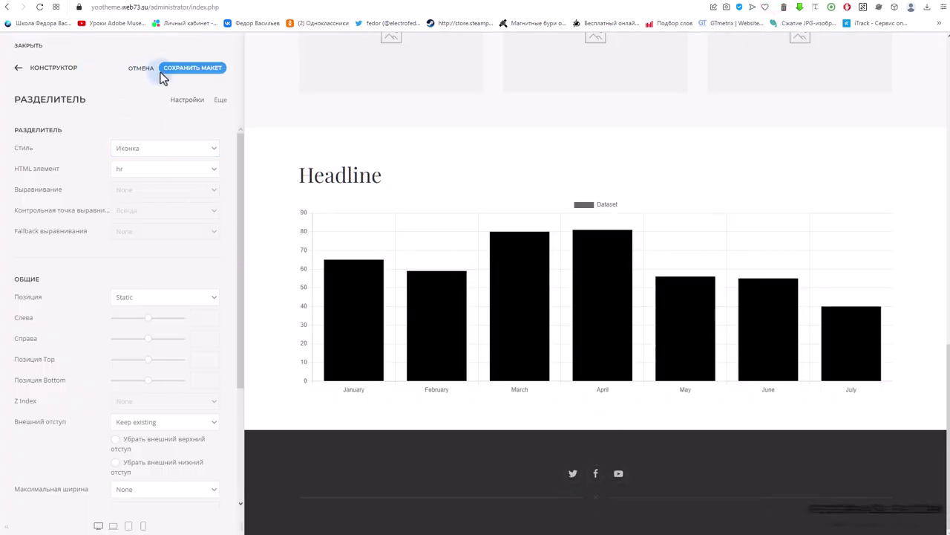
left_click(179, 65)
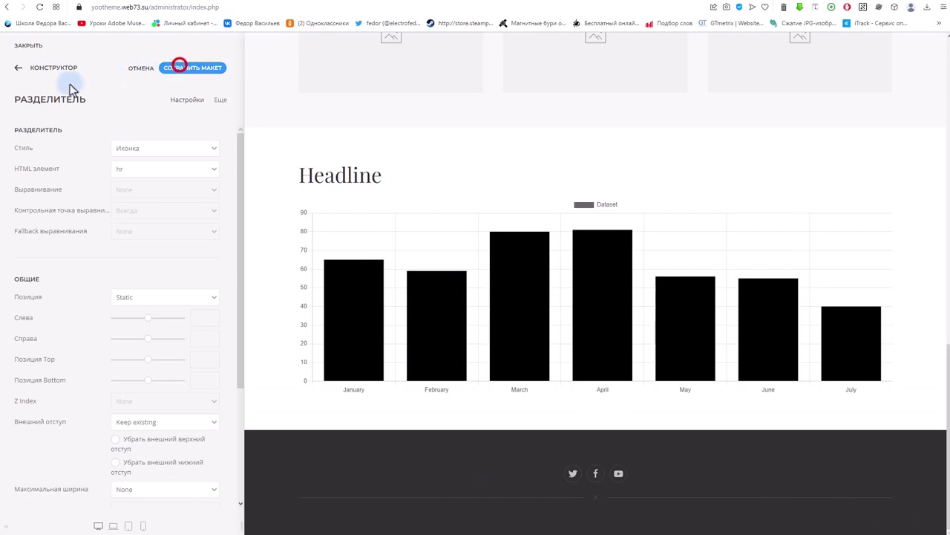
left_click(18, 68)
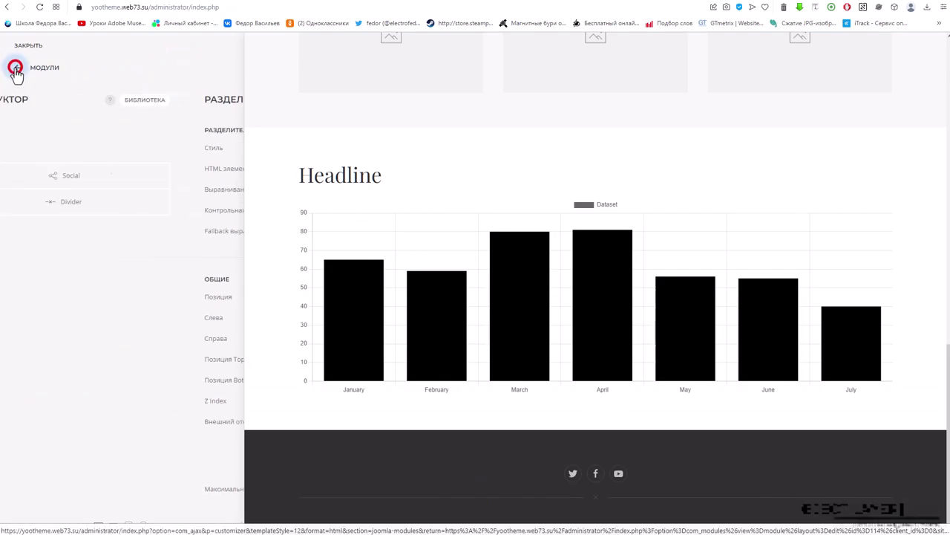
Add a centered Text element reading "© 2023" below the divider and save the layout.
left_click(119, 218)
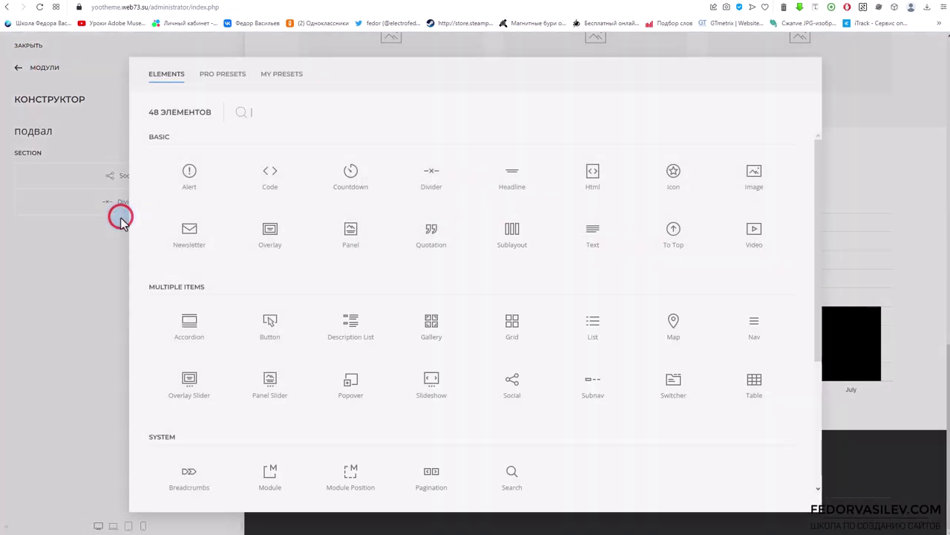
left_click(566, 251)
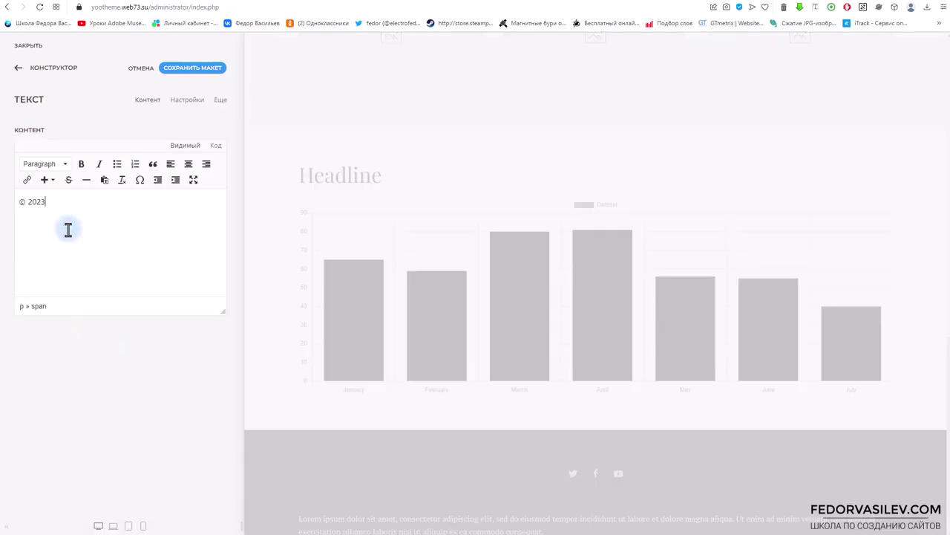
left_click(189, 99)
scroll(127, 233, "down", 8)
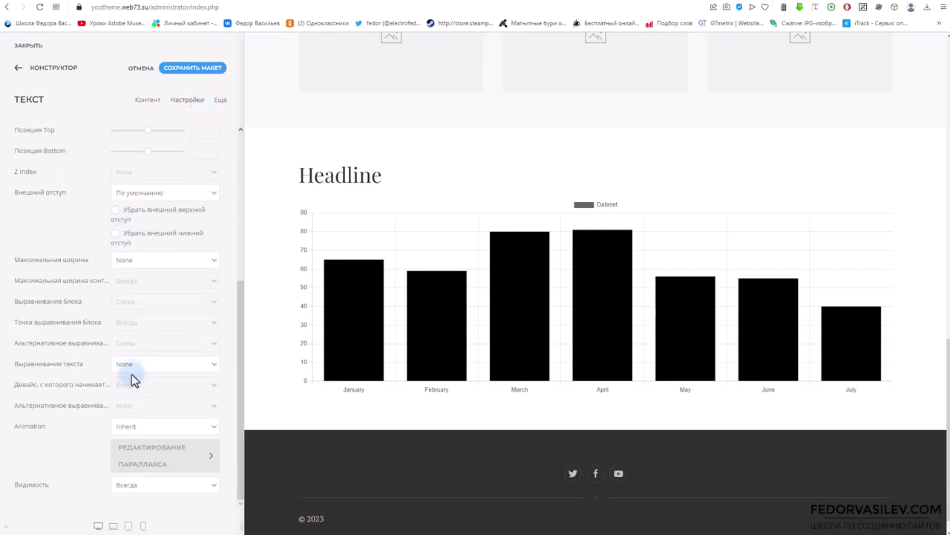
left_click(131, 363)
left_click(135, 392)
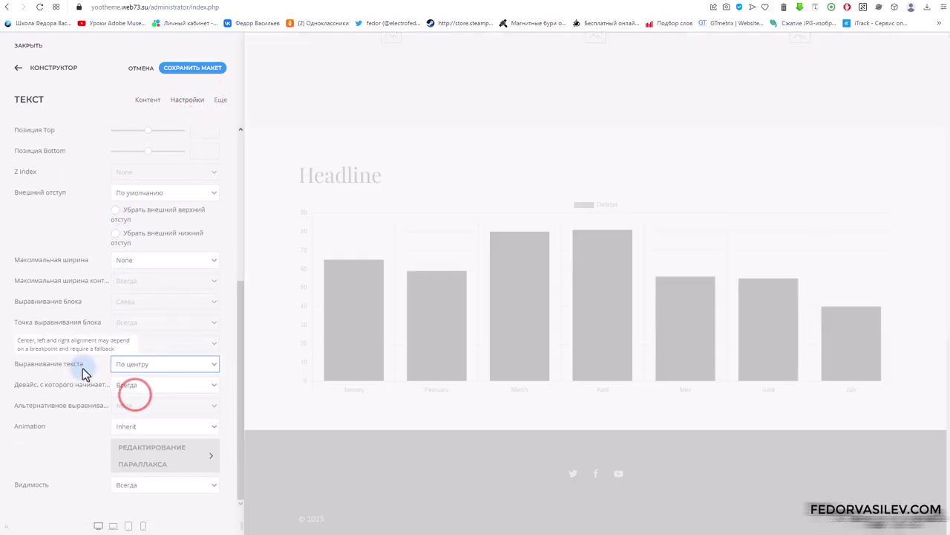
left_click(179, 67)
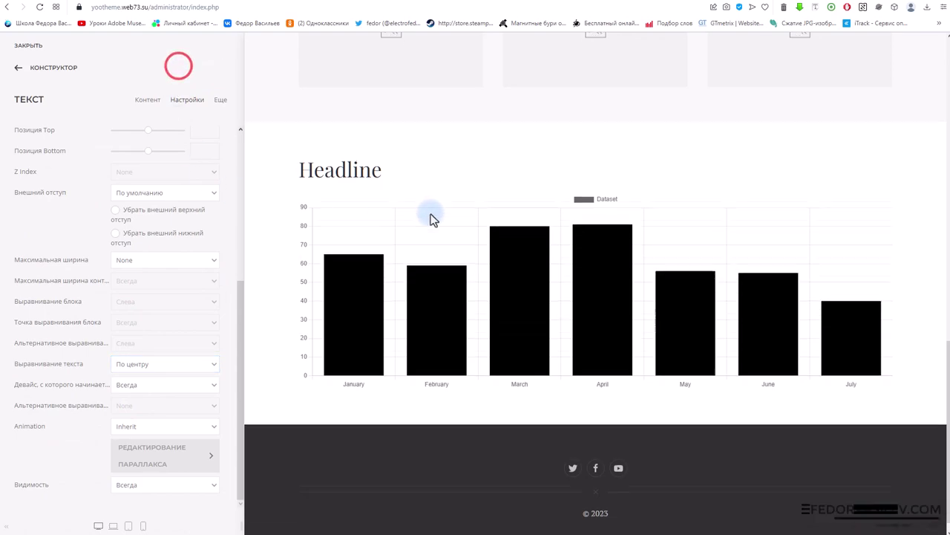
scroll(475, 312, "down", 1)
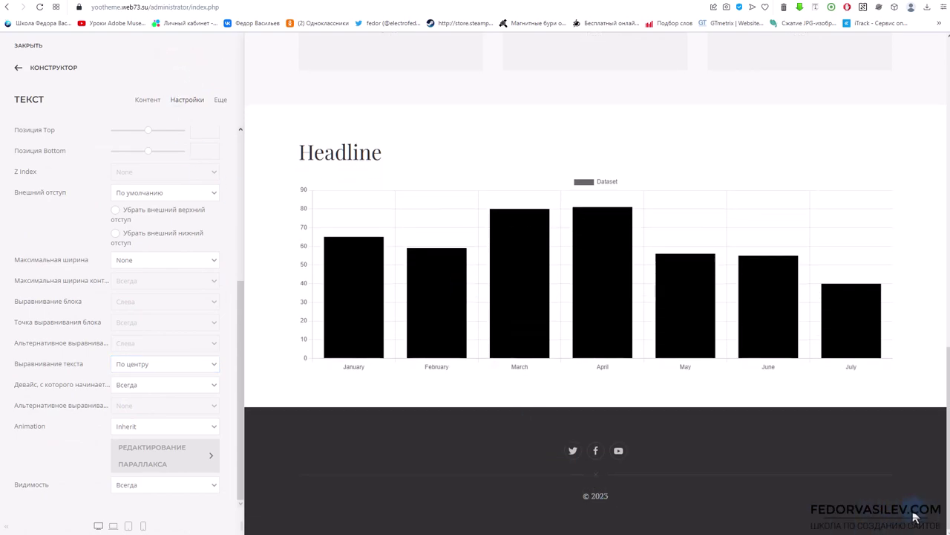
left_click(18, 67)
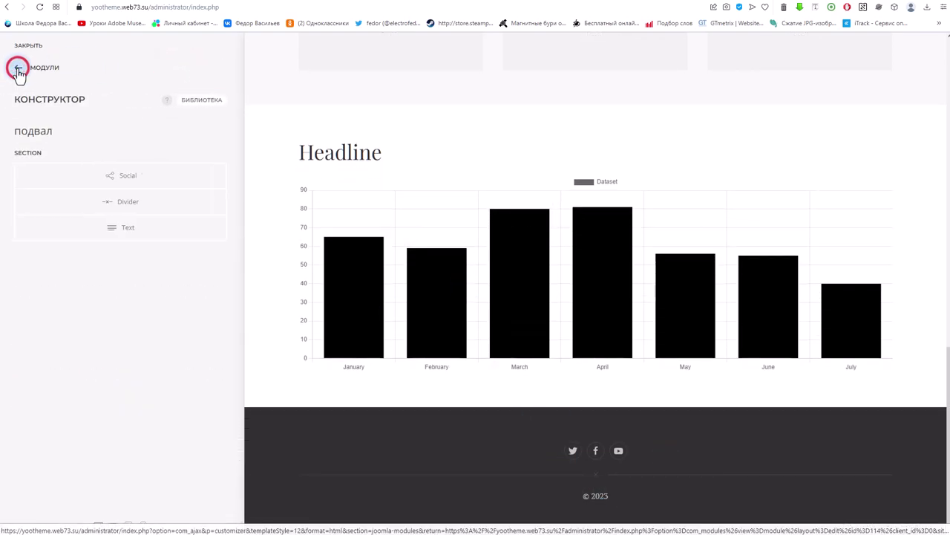
Add a To Top element below the copyright text in the footer and set its title to "наверх".
left_click(121, 239)
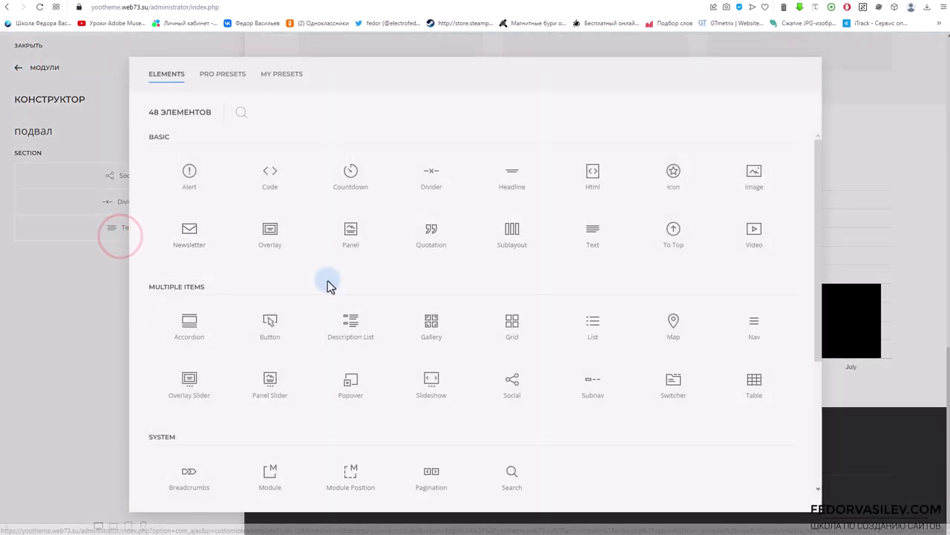
left_click(672, 230)
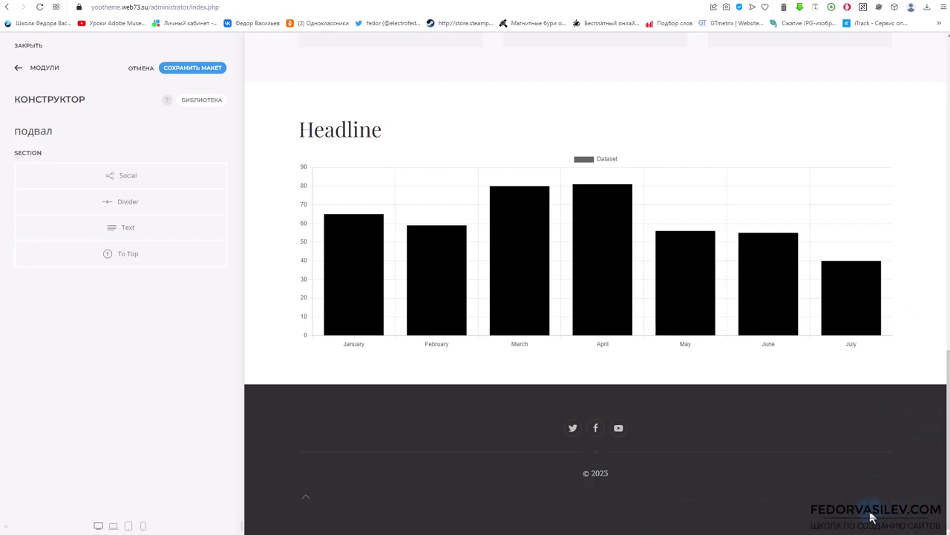
mouse_move(305, 503)
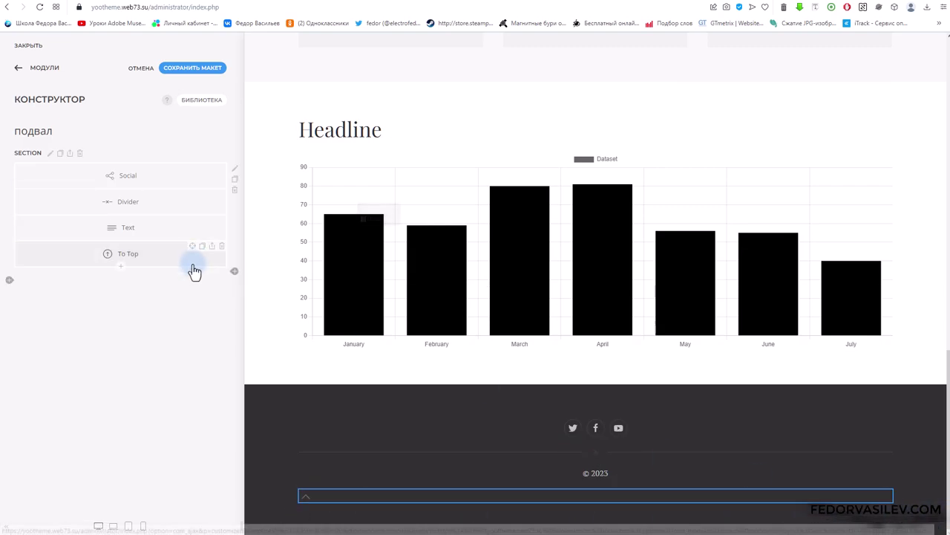
left_click(151, 255)
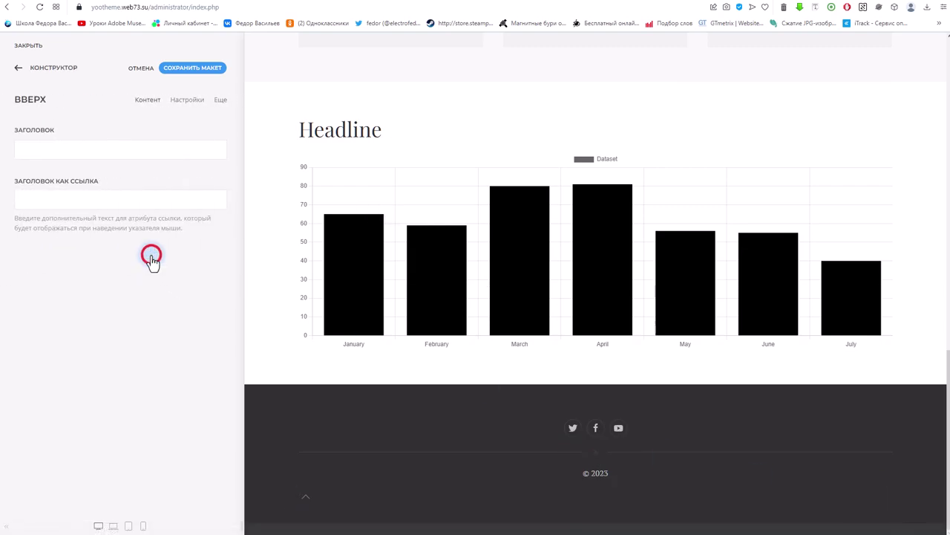
left_click(54, 151)
type("наверх")
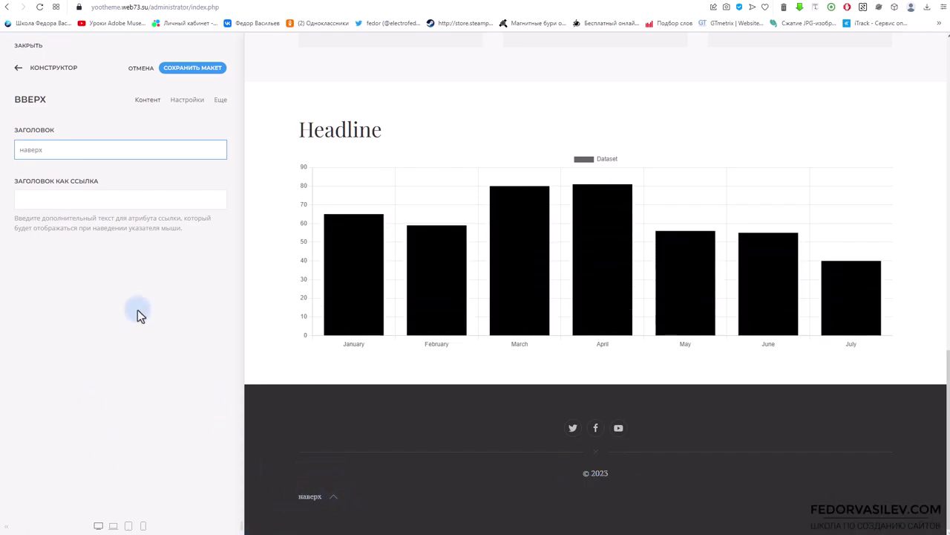
Set the To Top element's text alignment to right (Справа) and save the layout.
left_click(186, 101)
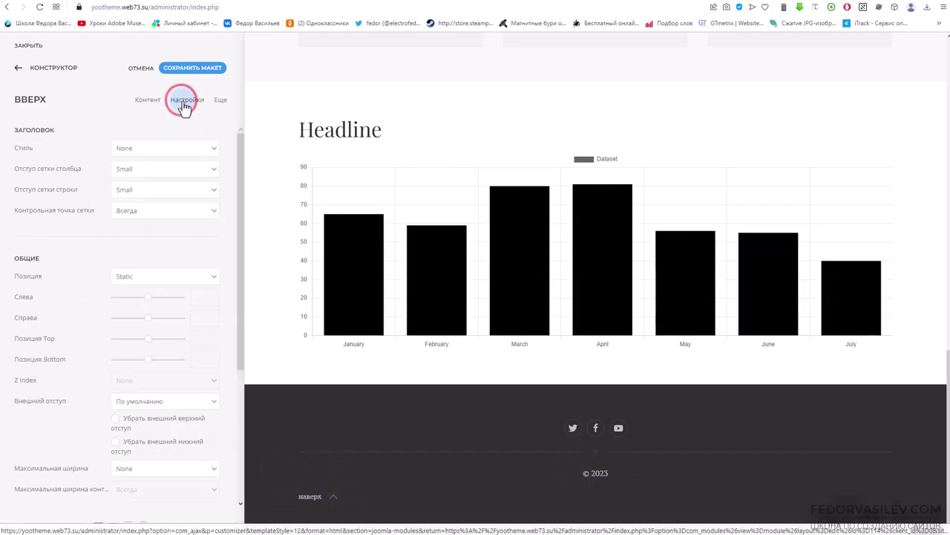
scroll(199, 184, "down", 3)
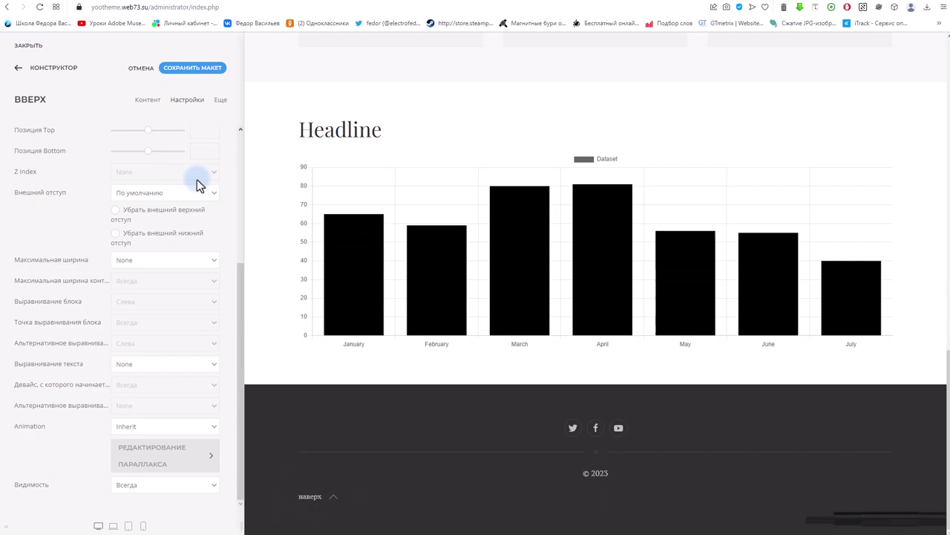
left_click(182, 367)
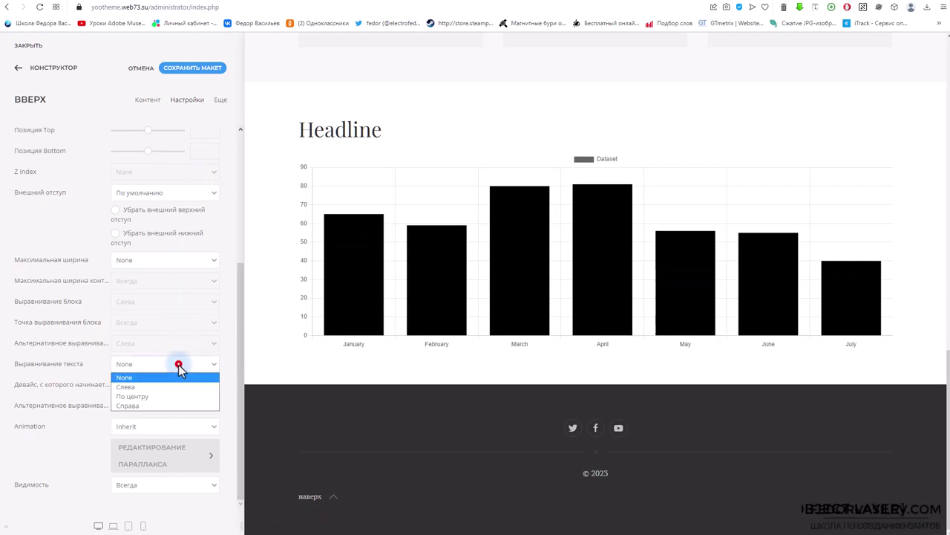
left_click(153, 408)
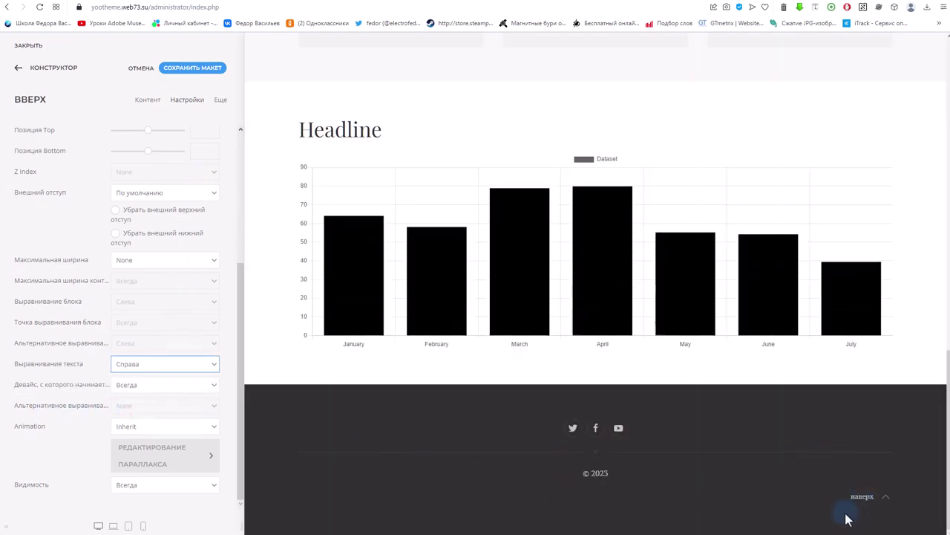
left_click(209, 68)
Reload the live site and test the "наверх" link in the footer.
left_click(735, 1)
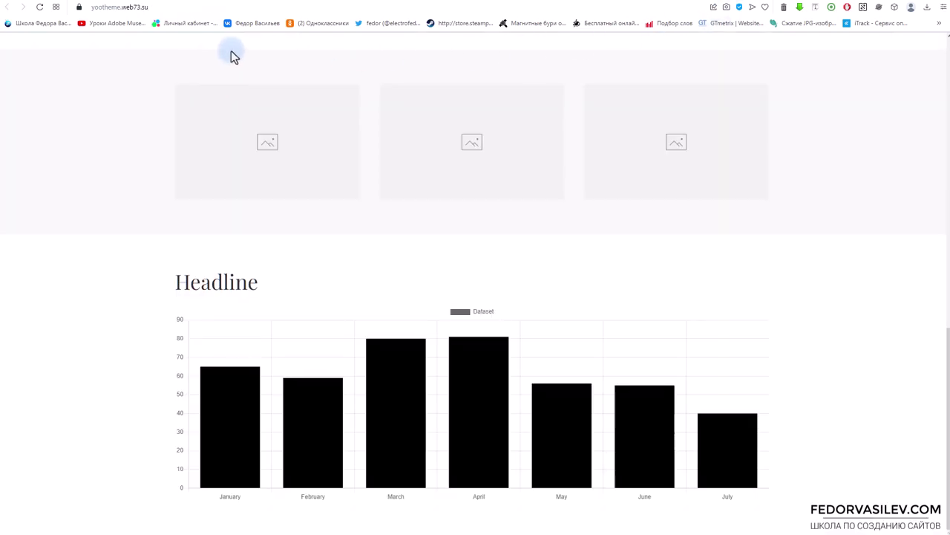
left_click(40, 8)
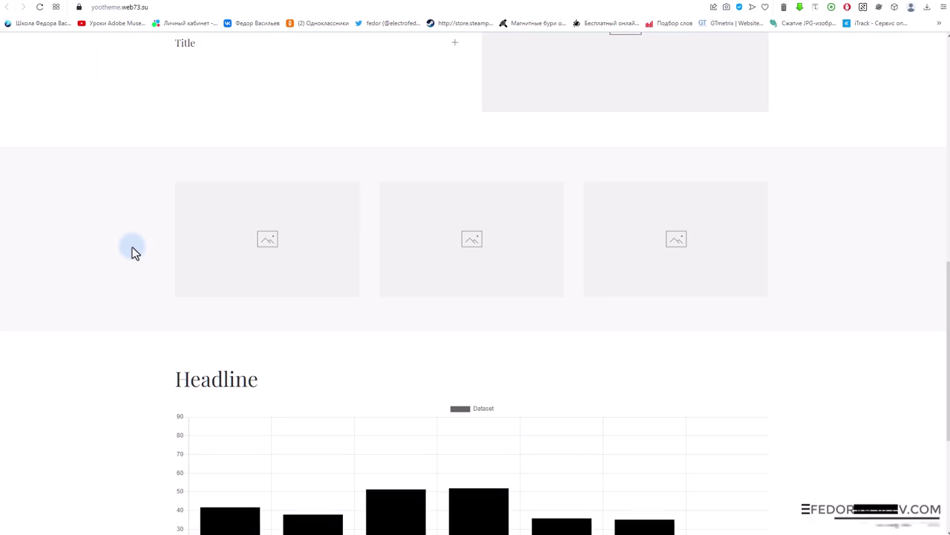
scroll(131, 253, "down", 3)
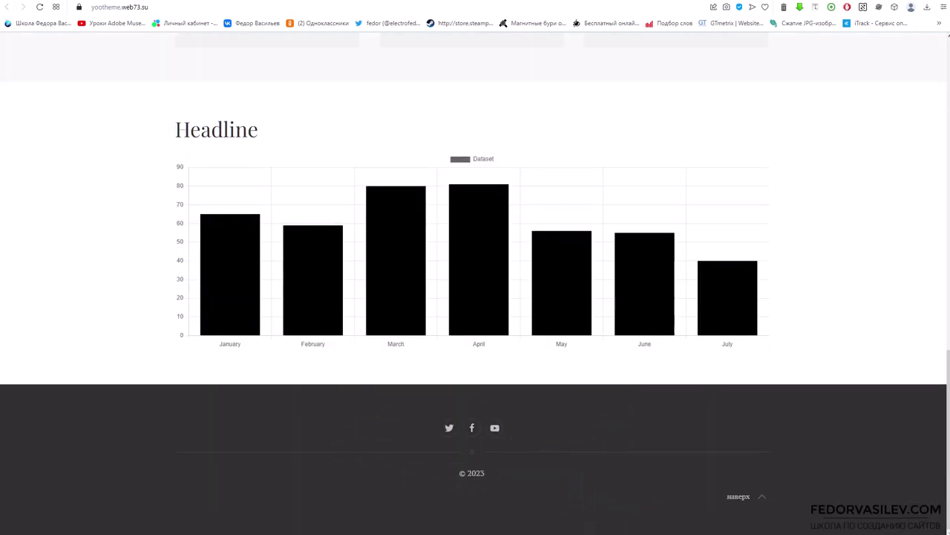
left_click(760, 497)
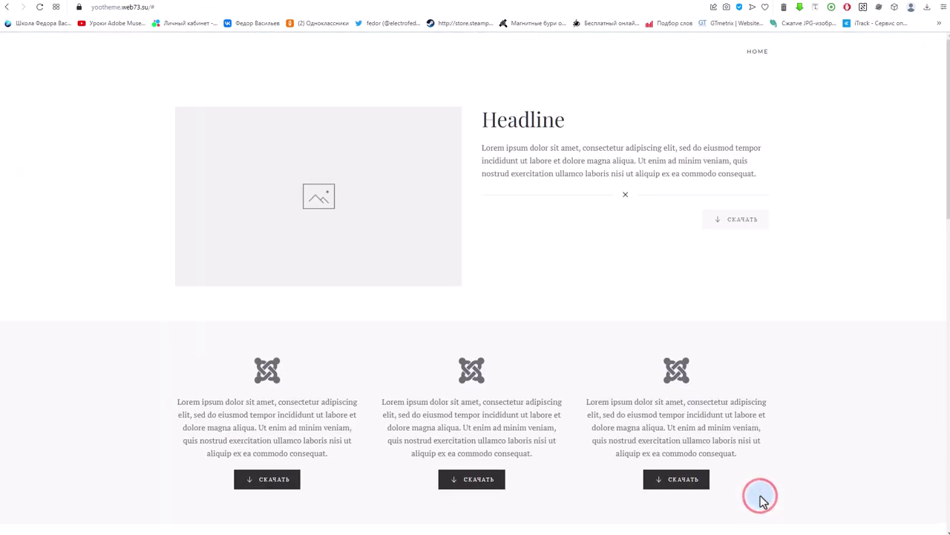
scroll(311, 289, "down", 10)
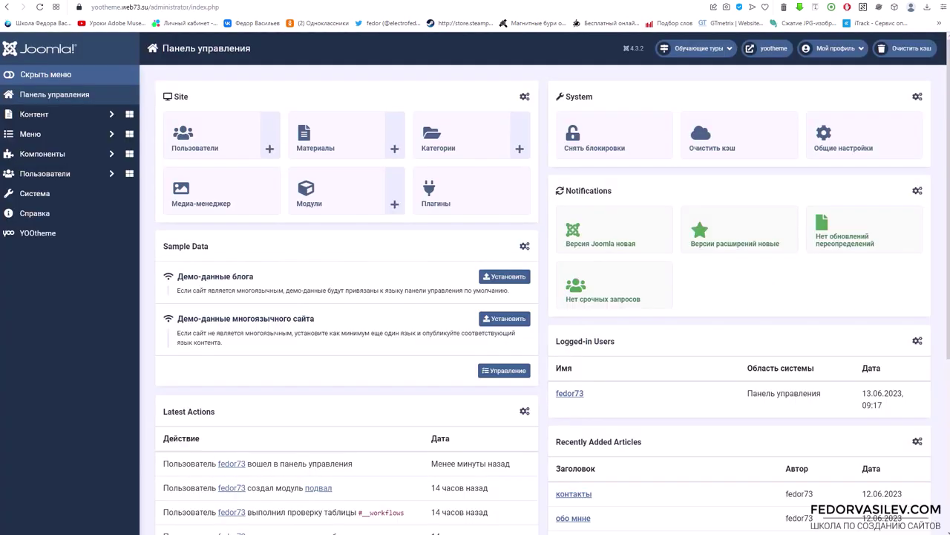
Switch to the reference site and examine its "Обо мне" page.
left_click(493, 256)
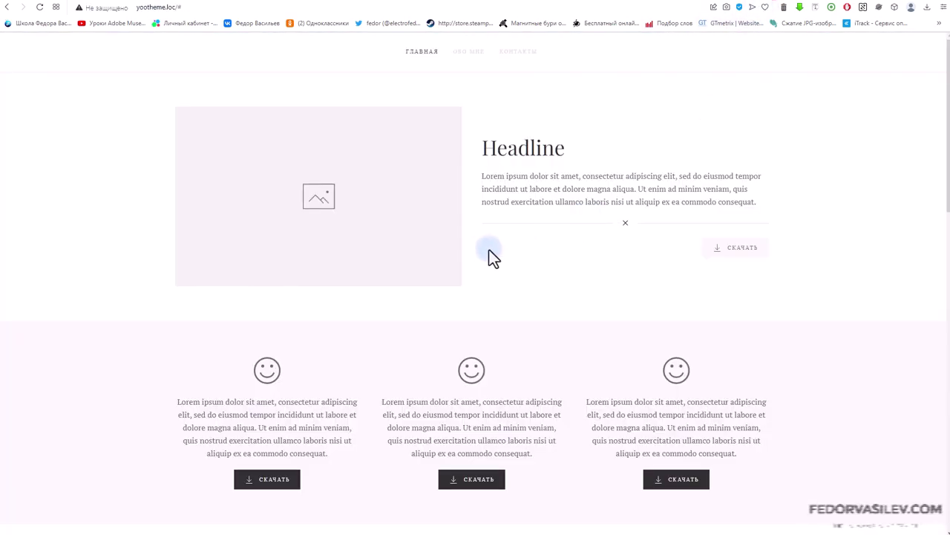
left_click(461, 53)
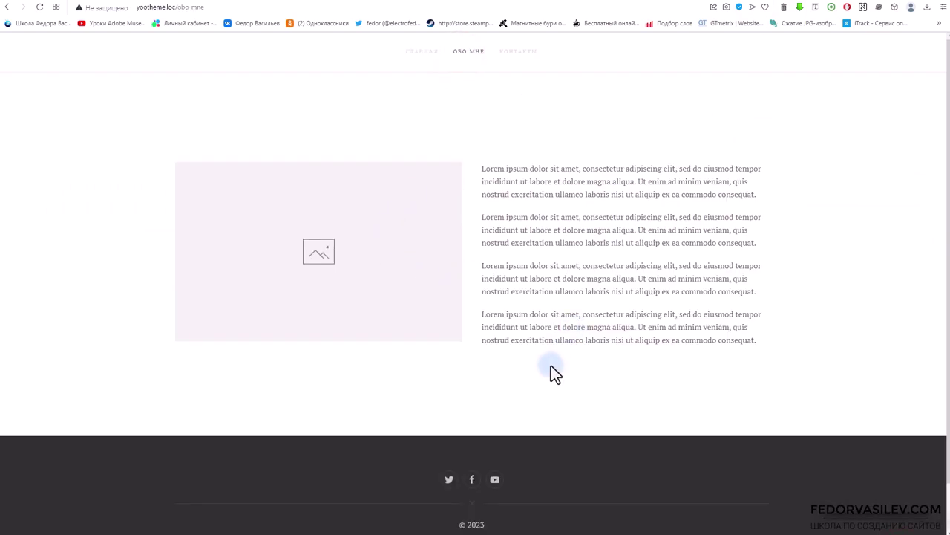
scroll(414, 289, "down", 1)
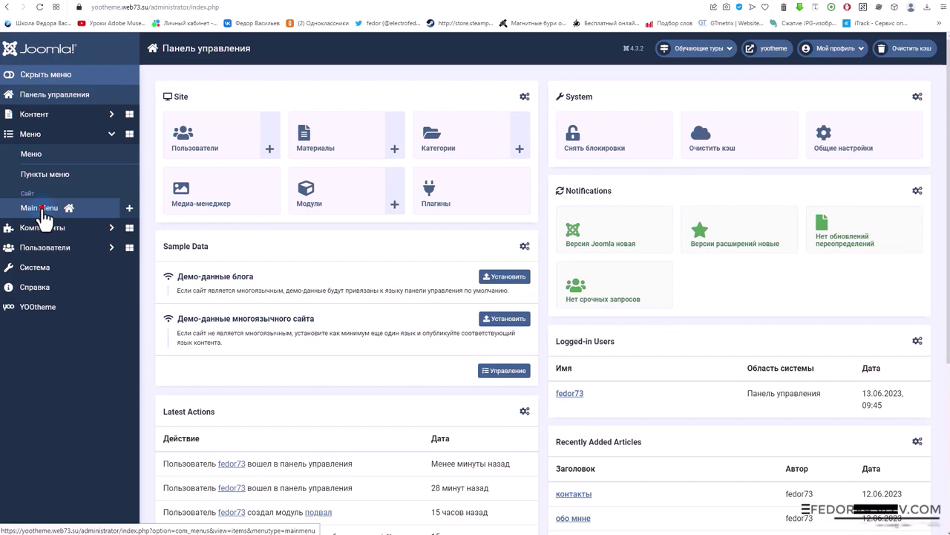
Rename the Home item of the Main Menu to "Главная", save it, and start a new menu item.
left_click(37, 208)
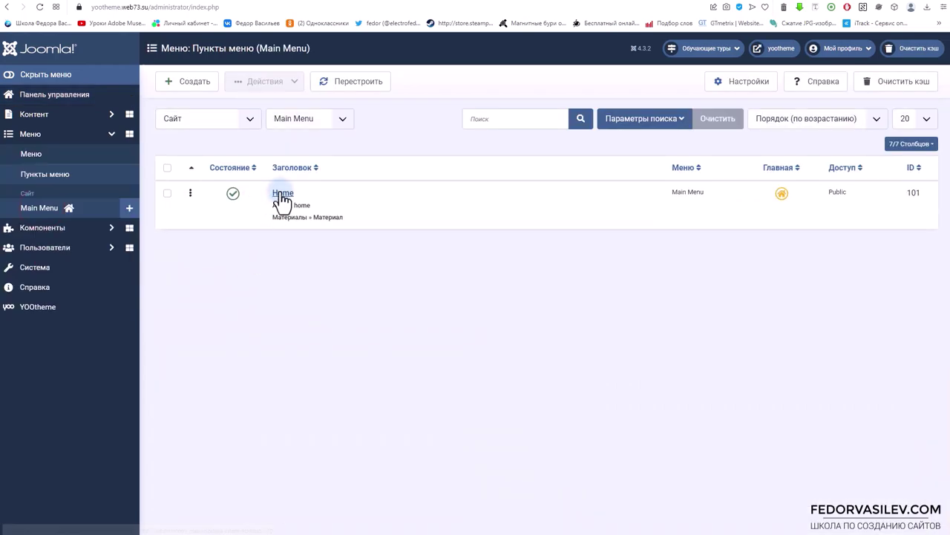
left_click(280, 192)
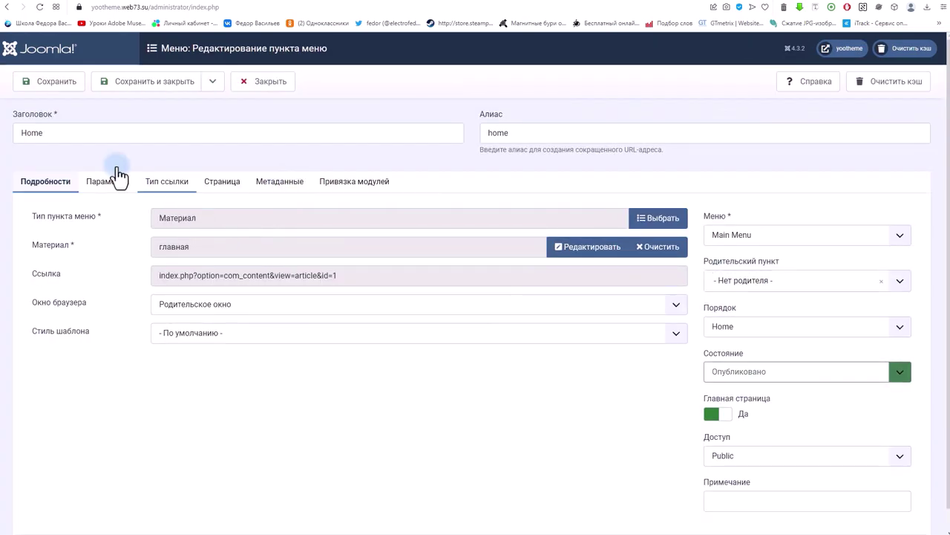
double_click(85, 132)
type("Главная")
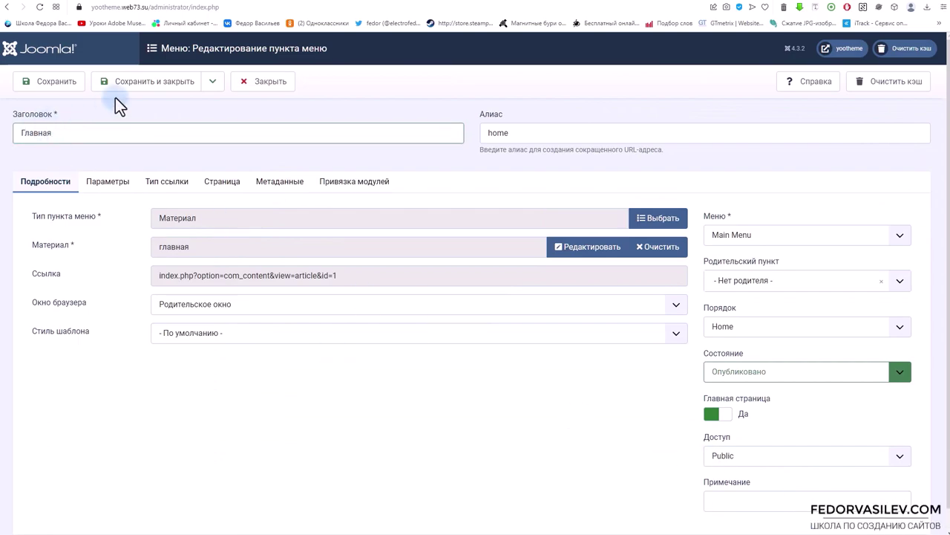
left_click(211, 83)
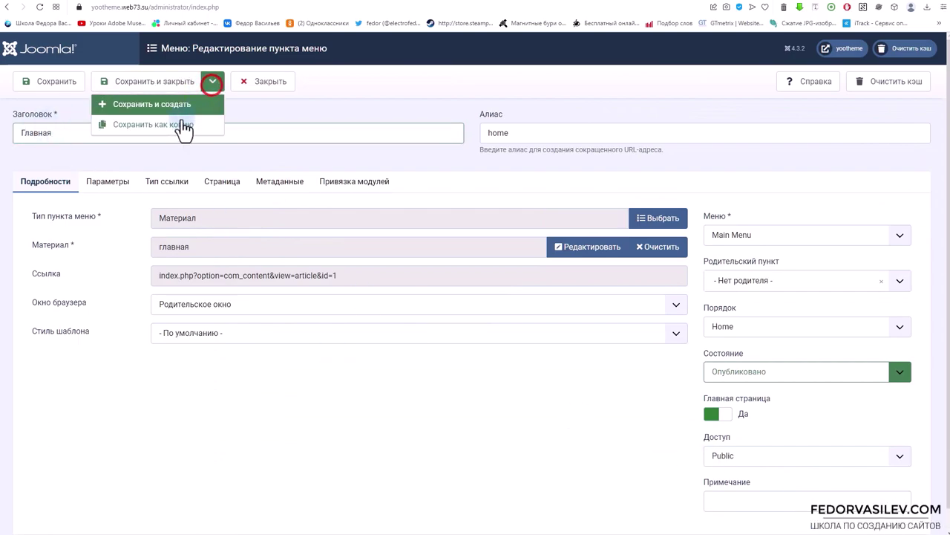
left_click(154, 105)
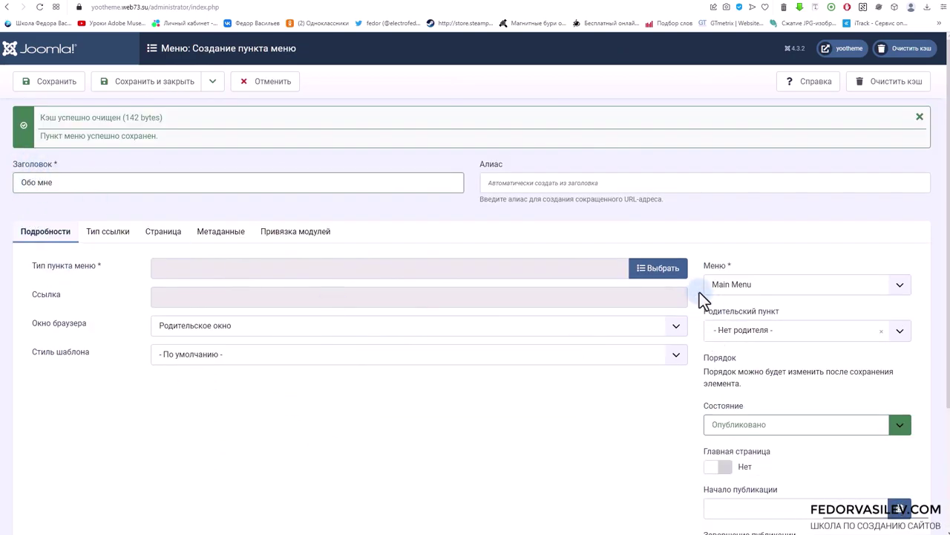
Create and save a menu item "Обо мне" of type Материал linked to the article "обо мнне", and open its page on the site.
left_click(665, 268)
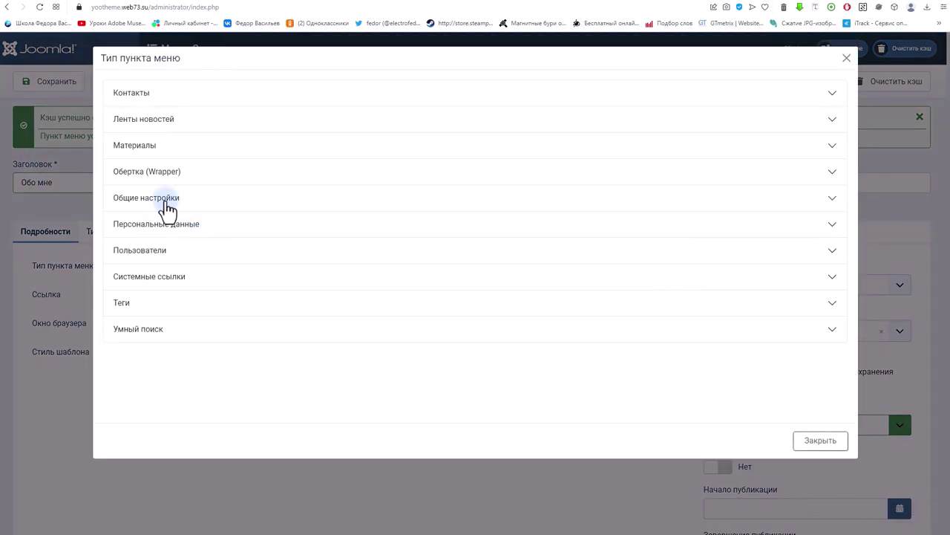
left_click(141, 147)
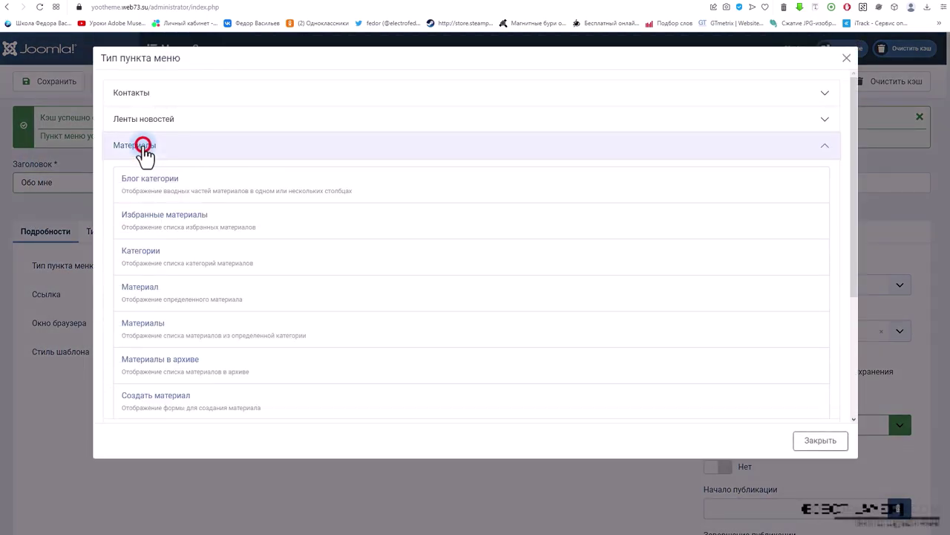
left_click(140, 296)
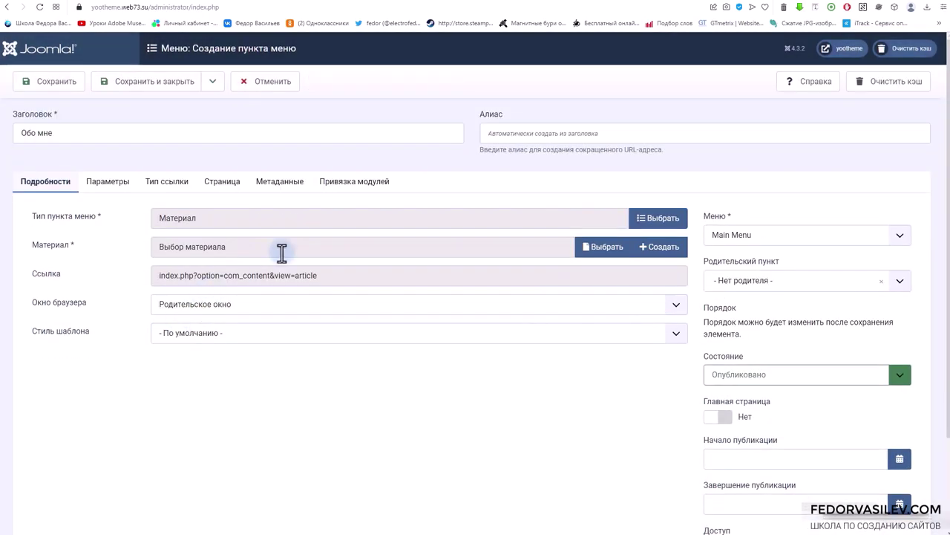
left_click(594, 246)
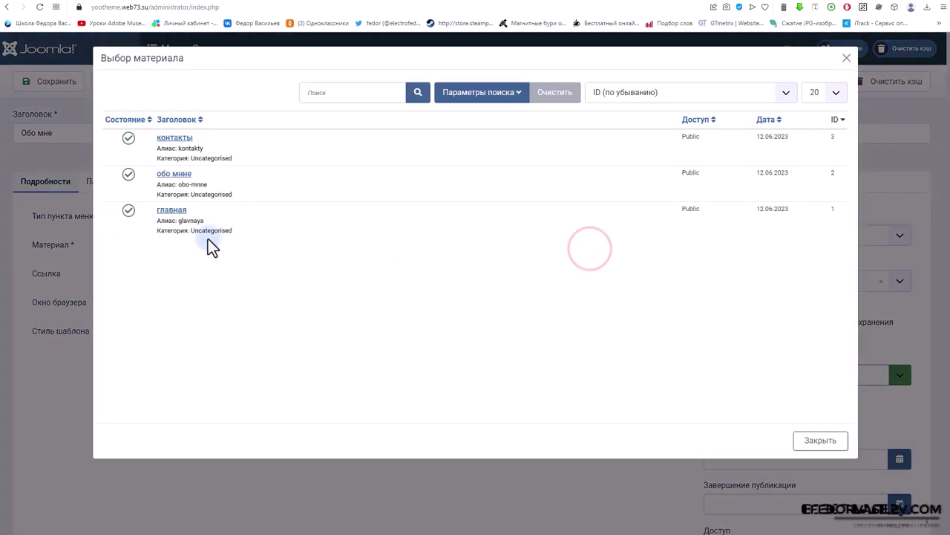
left_click(184, 176)
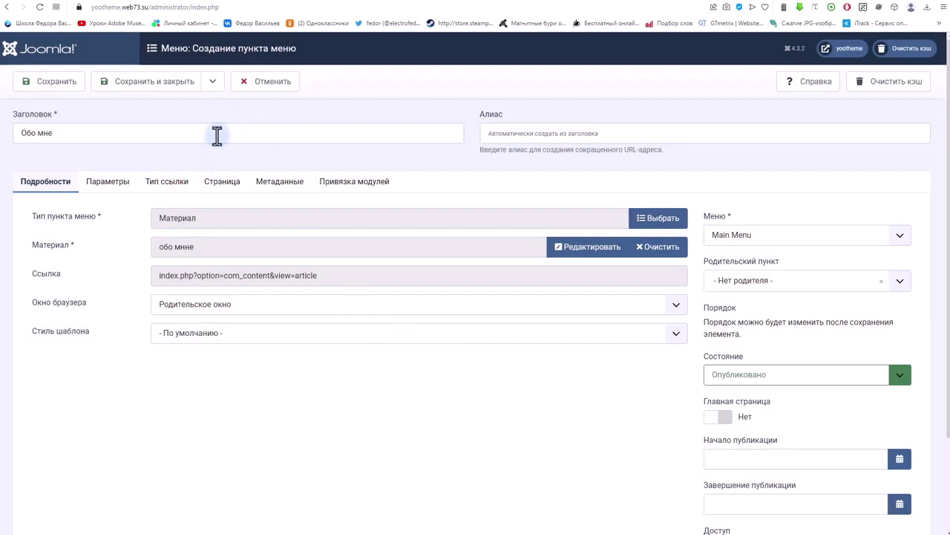
left_click(210, 83)
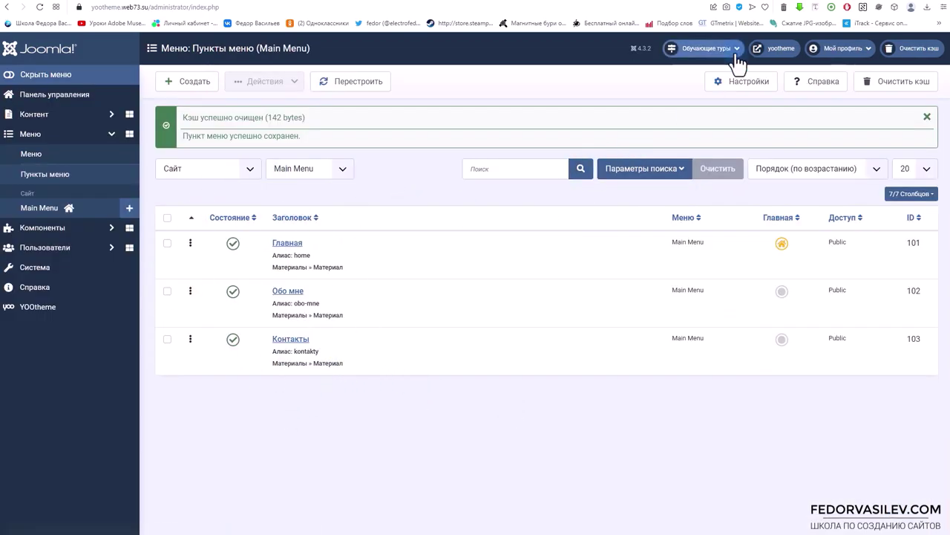
left_click(741, 2)
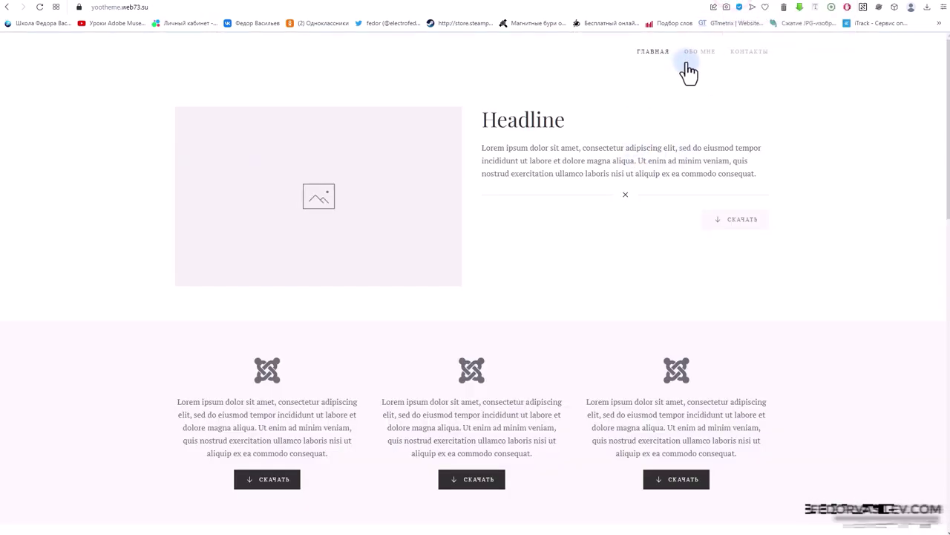
left_click(698, 55)
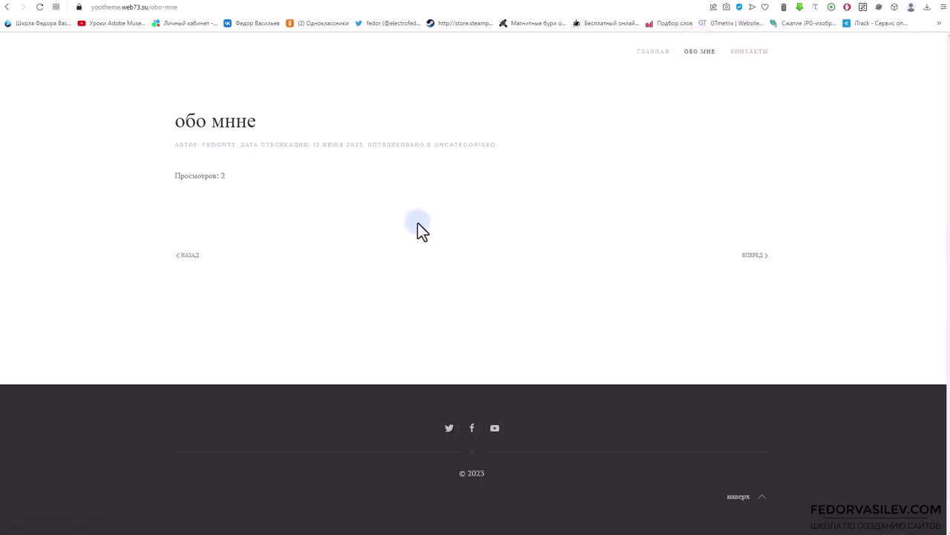
Open the "Обо мне" page in the YOOtheme customizer and start a new Builder layout for it.
left_click(683, 6)
left_click(47, 306)
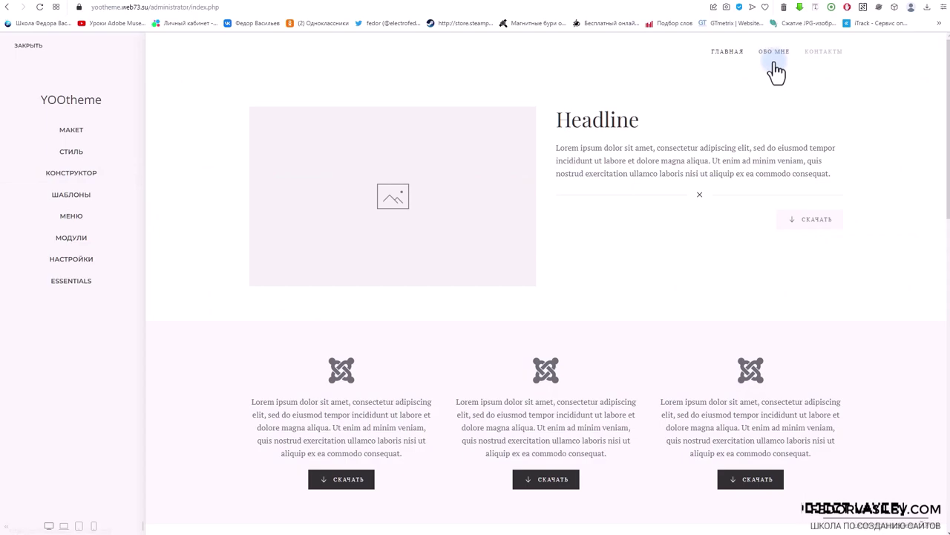
left_click(773, 64)
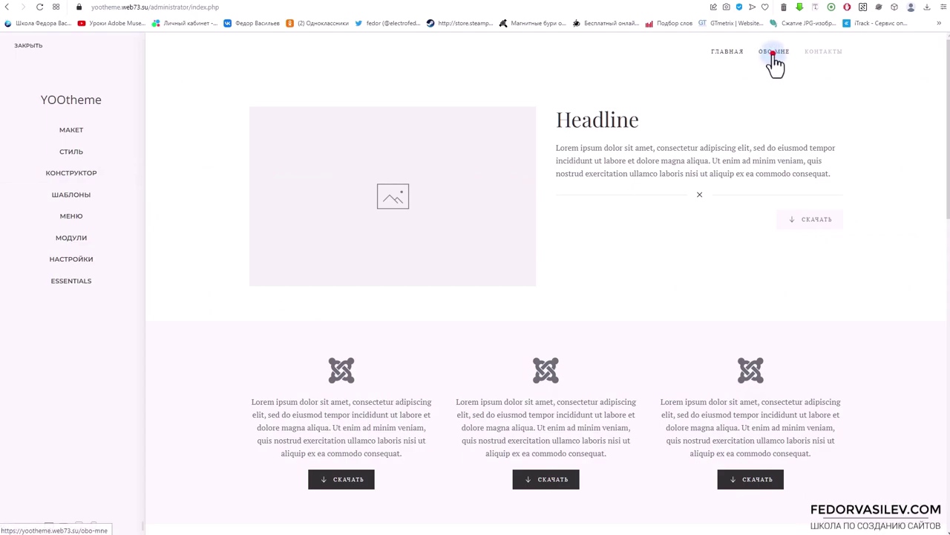
left_click(67, 172)
left_click(104, 179)
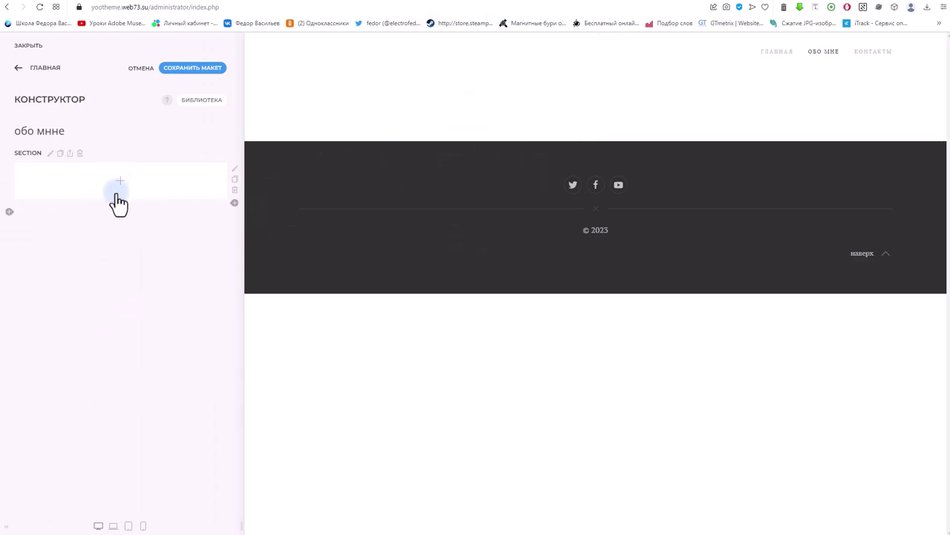
Change the row layout of the empty section to two equal columns (Halves).
left_click(233, 170)
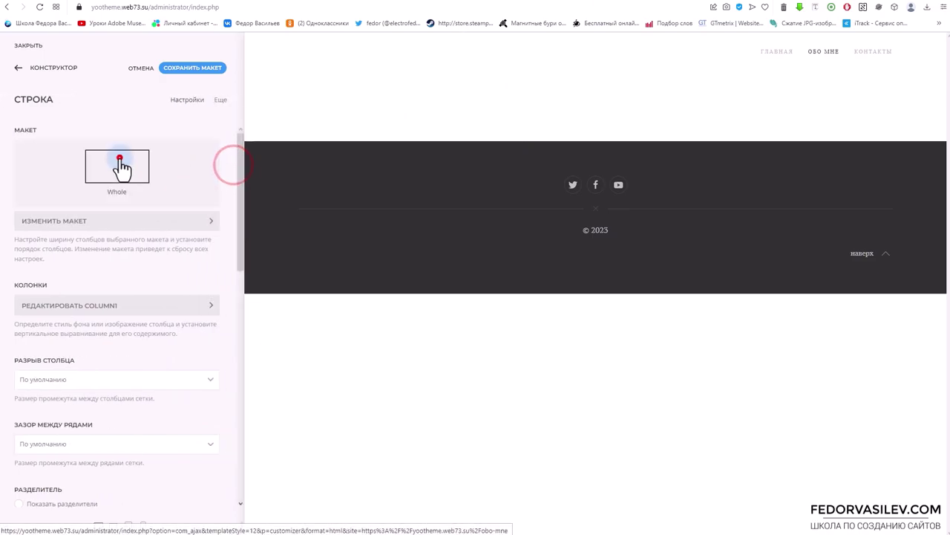
left_click(120, 159)
left_click(442, 138)
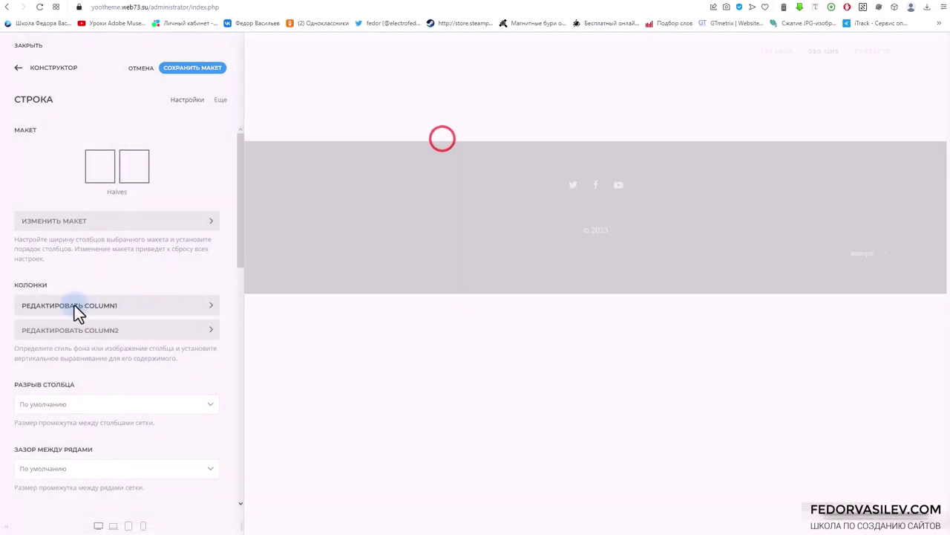
Add an Image element to the first column of the "обо мнне" layout and a Text element to the second.
left_click(18, 68)
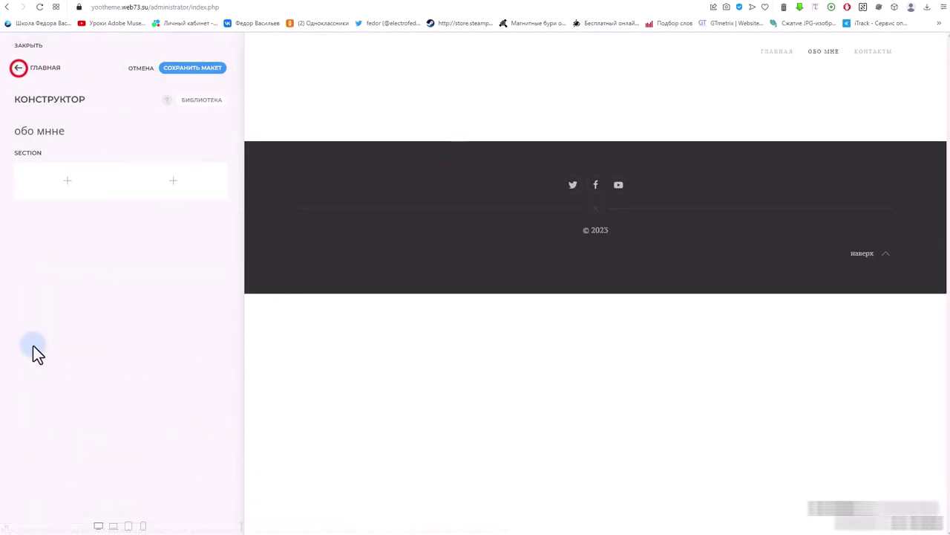
left_click(67, 181)
left_click(752, 171)
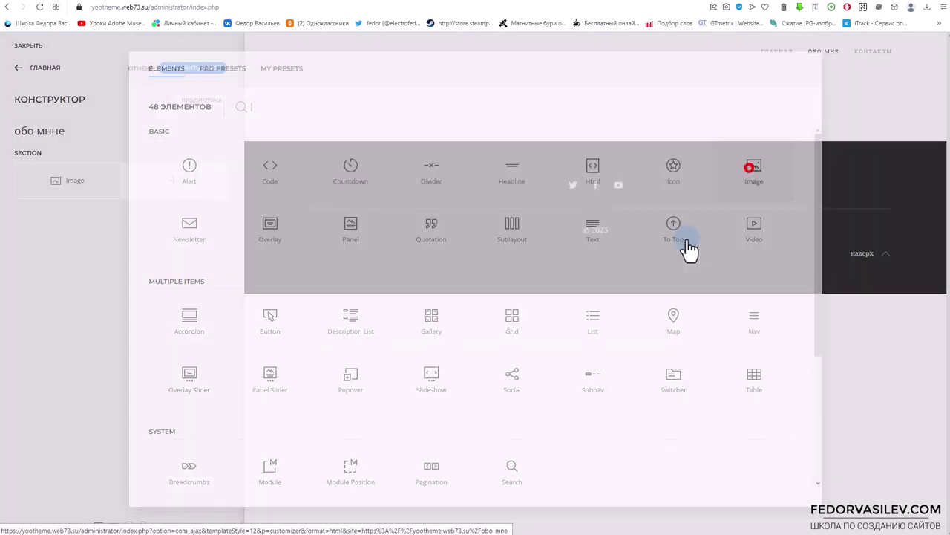
left_click(168, 179)
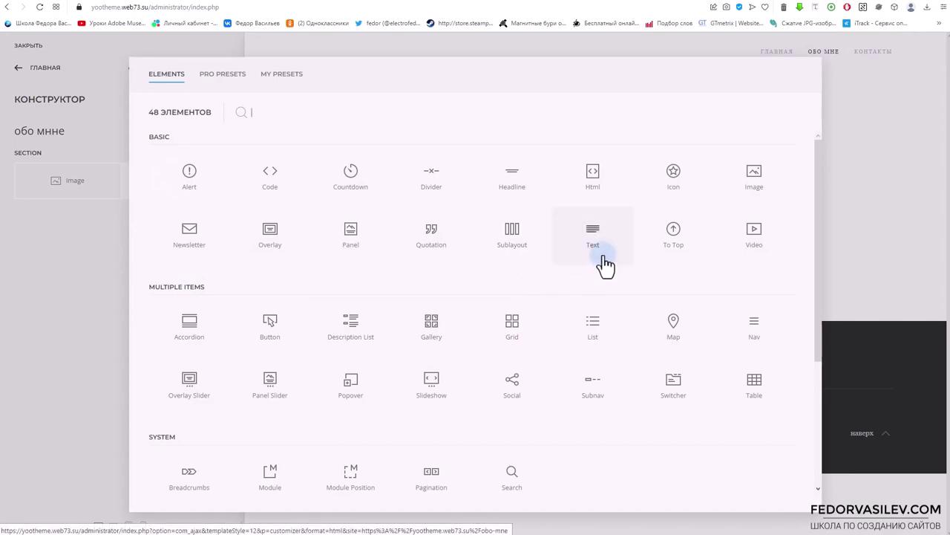
left_click(594, 245)
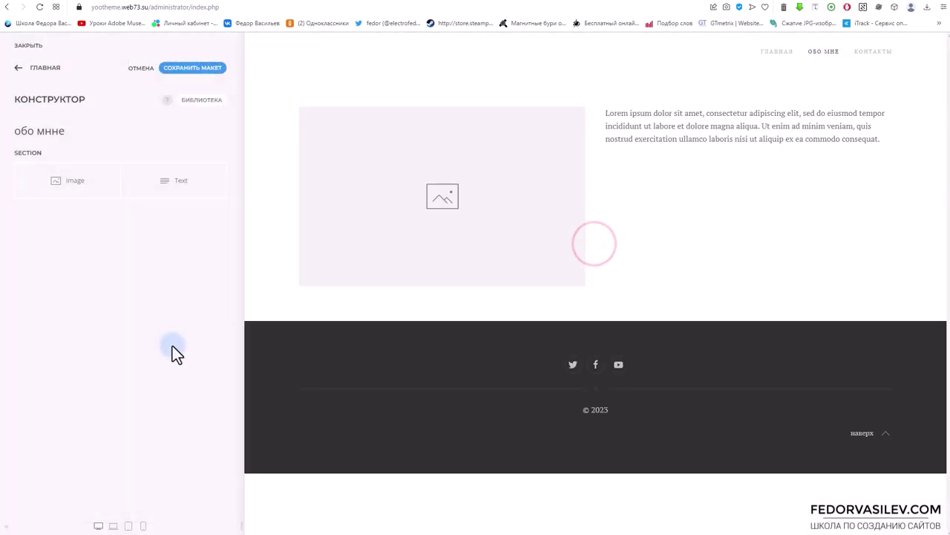
Fill the Text element with four copies of its Lorem ipsum paragraph, save the layout, and reload the page on the site.
double_click(605, 112)
left_click_drag(635, 130, 884, 139)
key("ctrl+c")
left_click(627, 127)
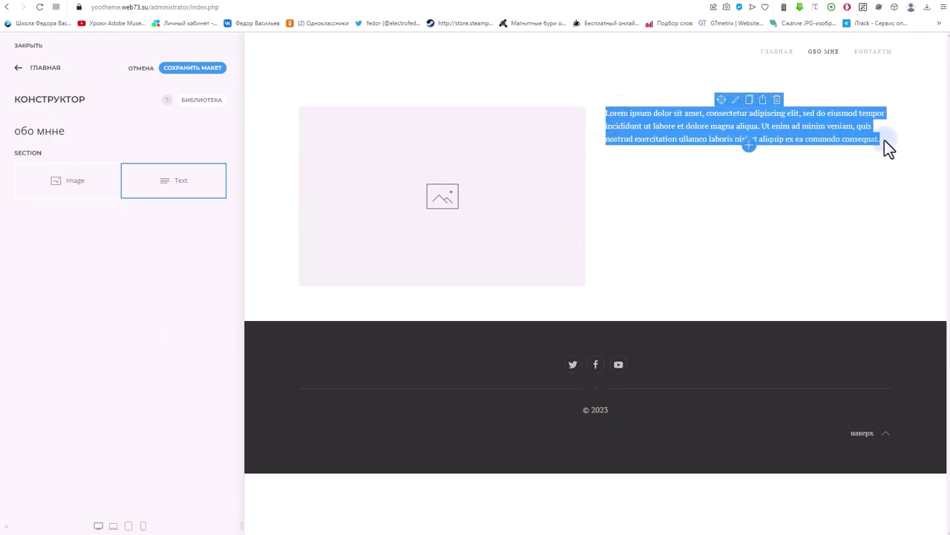
left_click(182, 182)
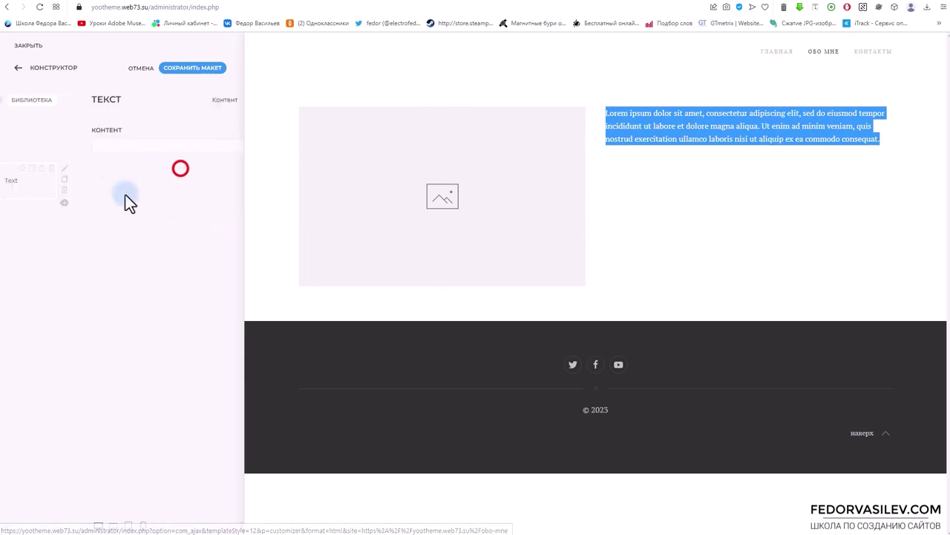
left_click(64, 227)
key("ctrl+v")
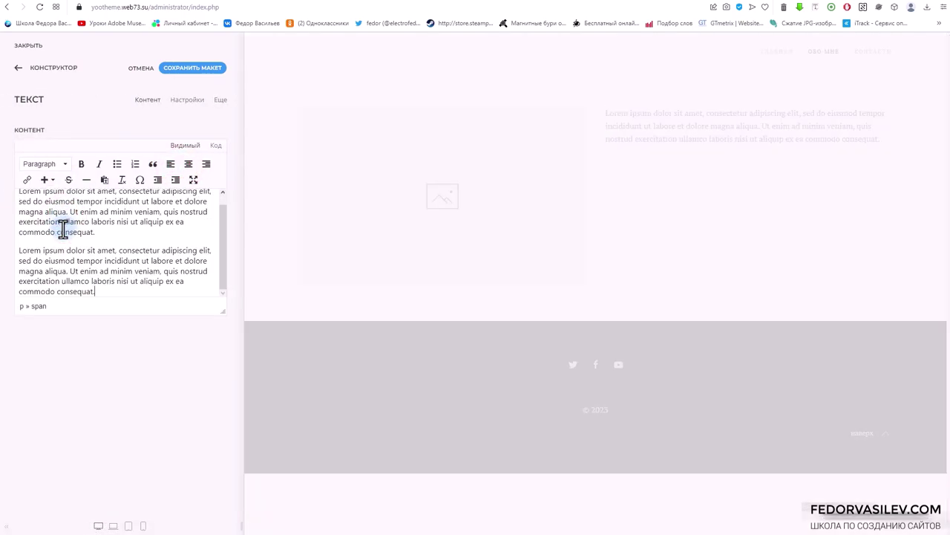
key("Return")
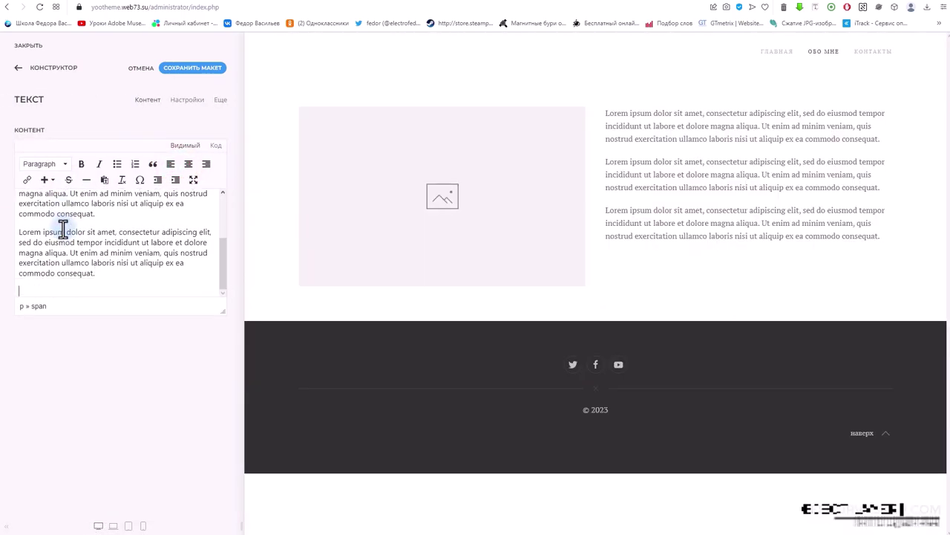
key("ctrl+v")
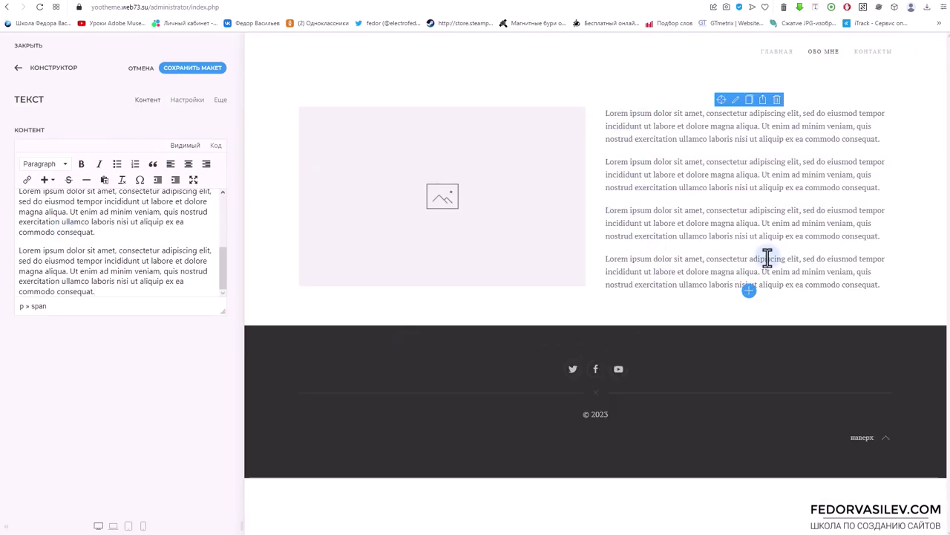
left_click(173, 68)
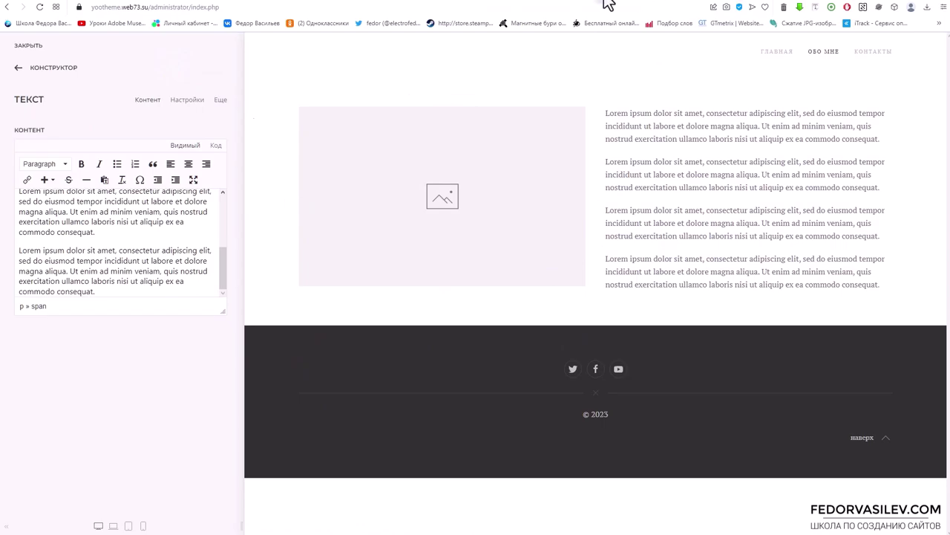
left_click(40, 7)
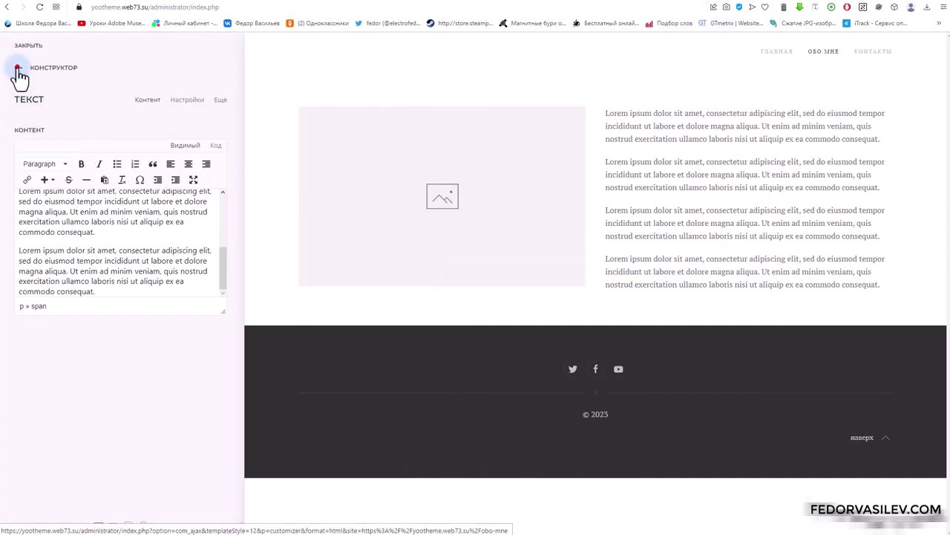
Set the section's height to Viewport (Minus 20%), save, and reload the "Обо мне" page on the site to check it.
left_click(18, 67)
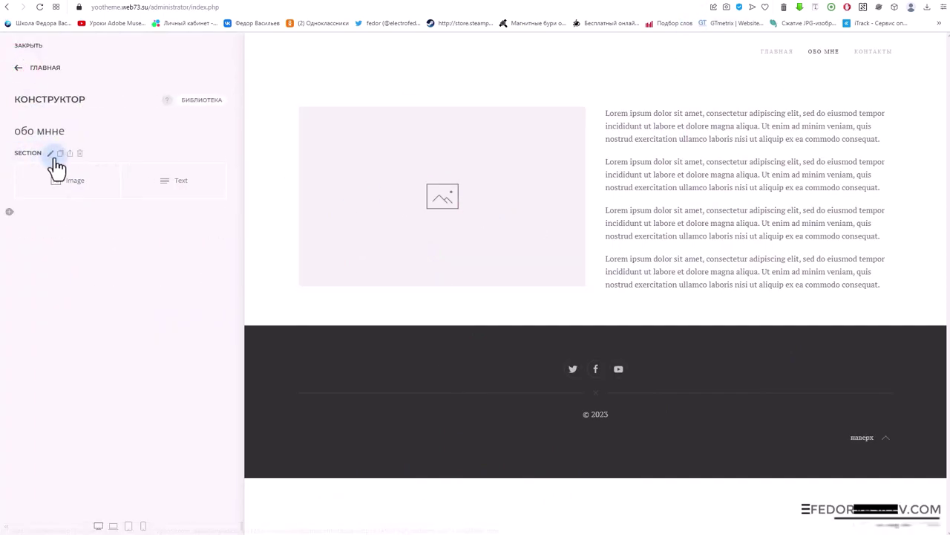
left_click(49, 155)
left_click(180, 101)
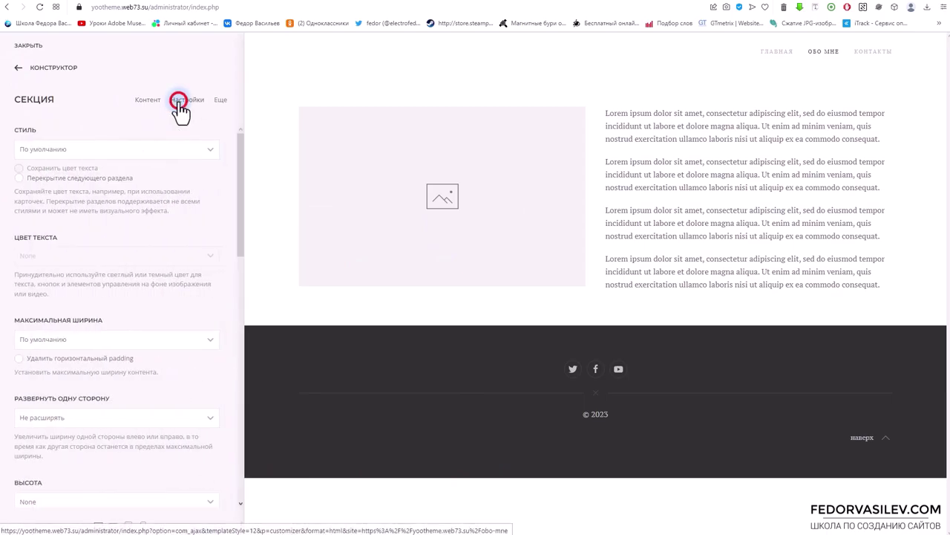
scroll(162, 124, "down", 5)
left_click(70, 172)
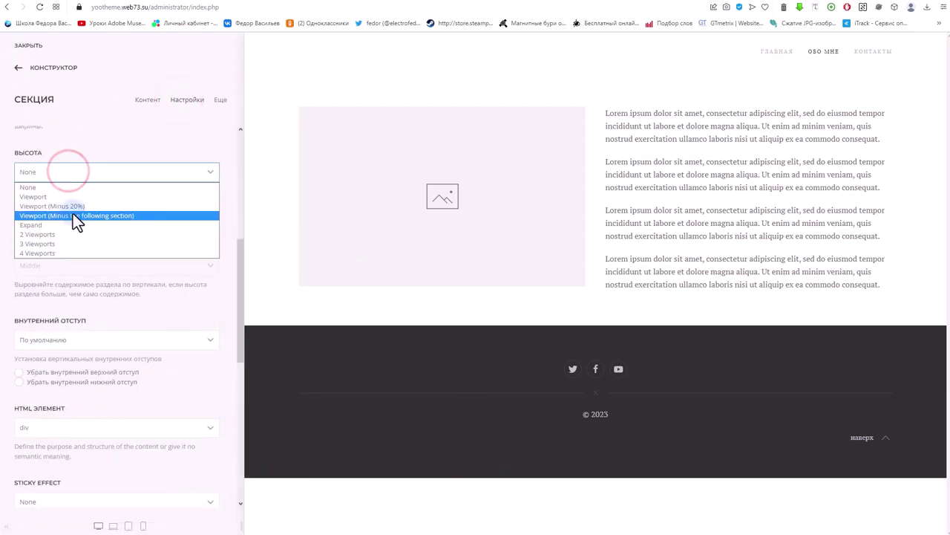
left_click(75, 207)
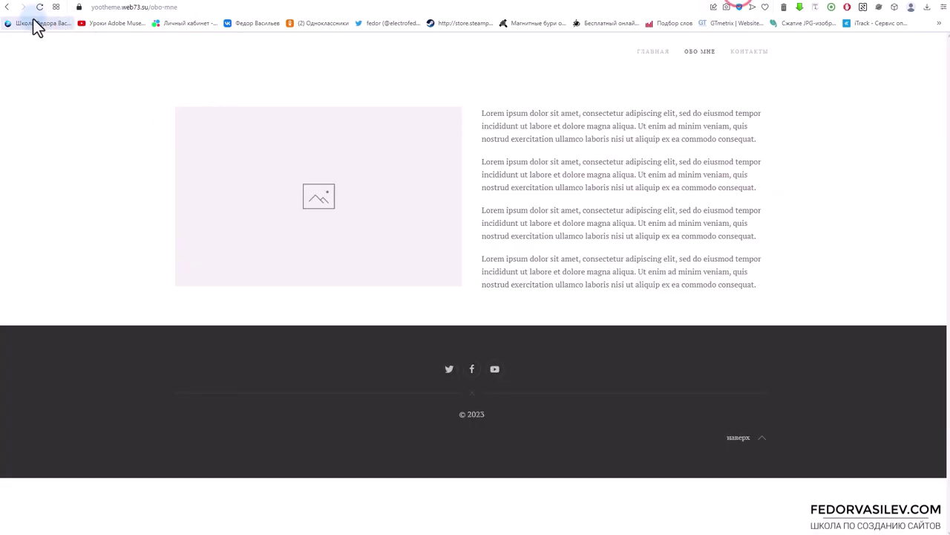
left_click(39, 6)
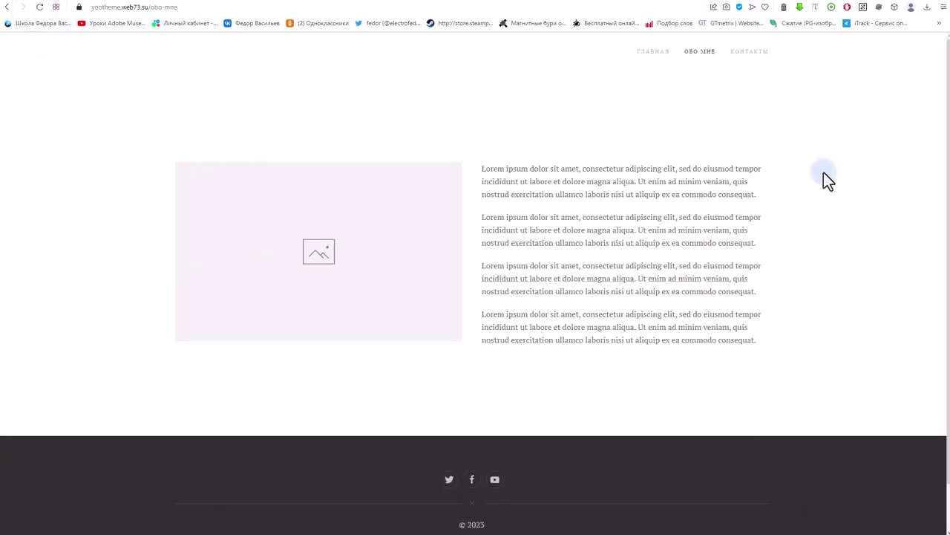
scroll(219, 212, "down", 1)
scroll(452, 407, "up", 1)
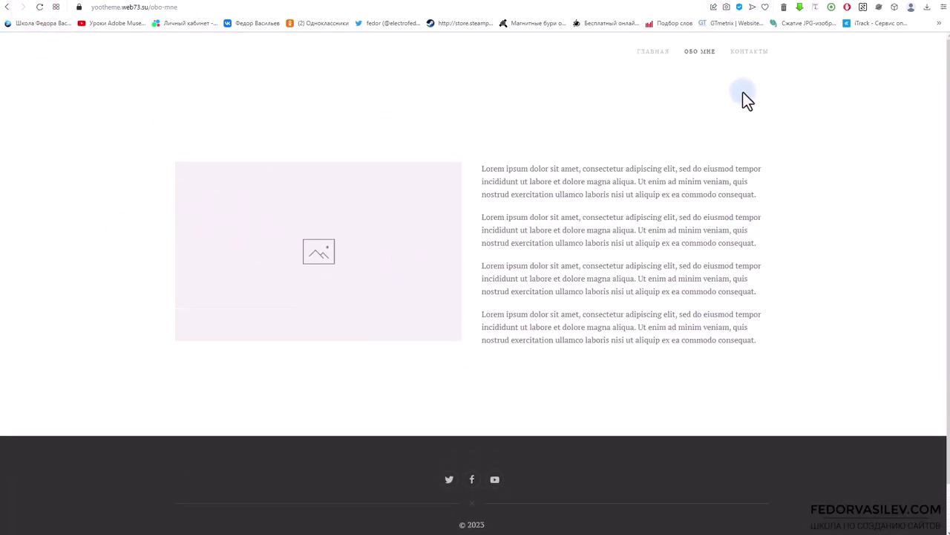
Look through the "Главная" and "Обо мне" pages on the new site to check their layouts.
left_click(650, 52)
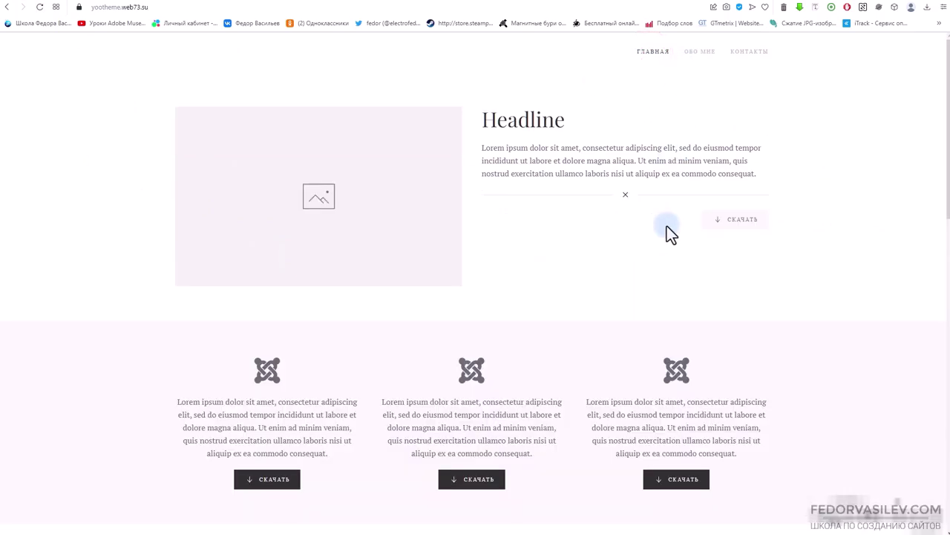
scroll(666, 226, "down", 8)
scroll(667, 227, "up", 2)
scroll(666, 225, "up", 8)
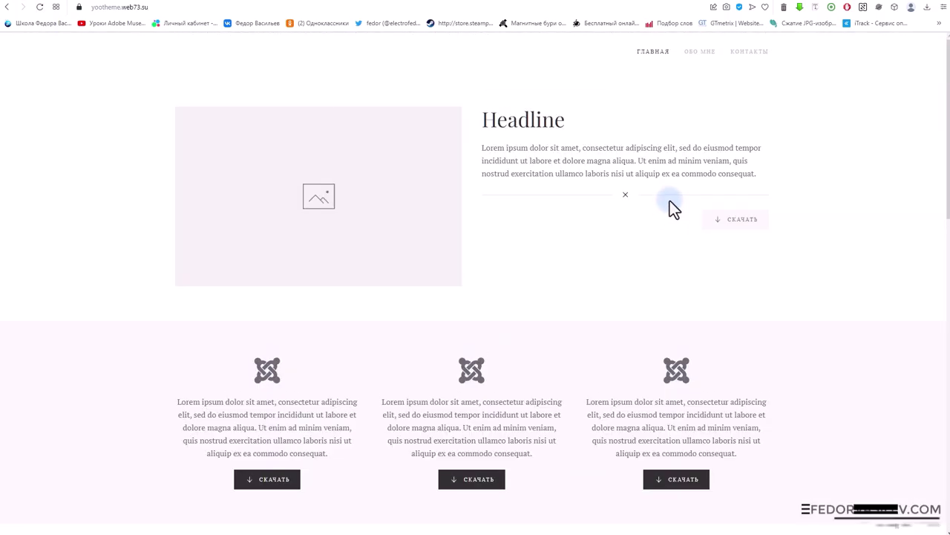
left_click(693, 53)
scroll(349, 191, "down", 1)
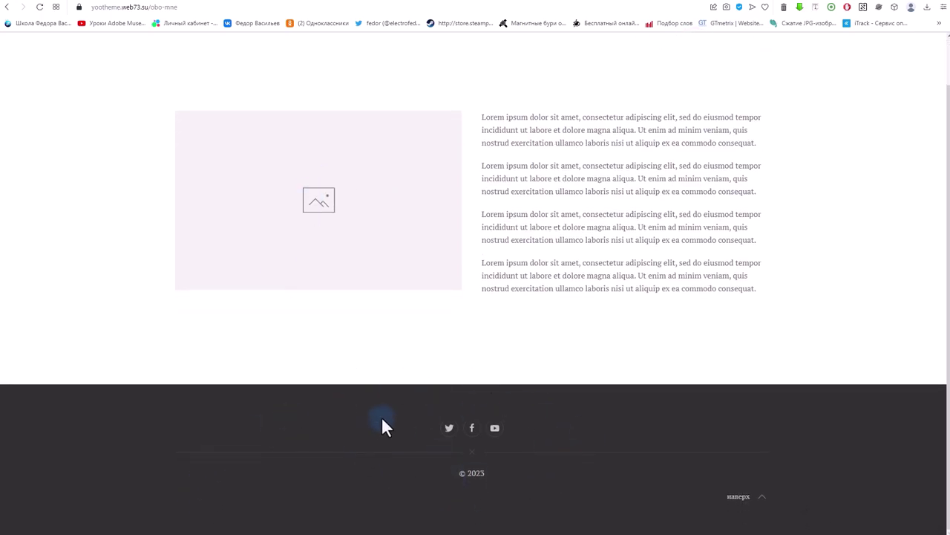
scroll(382, 418, "up", 1)
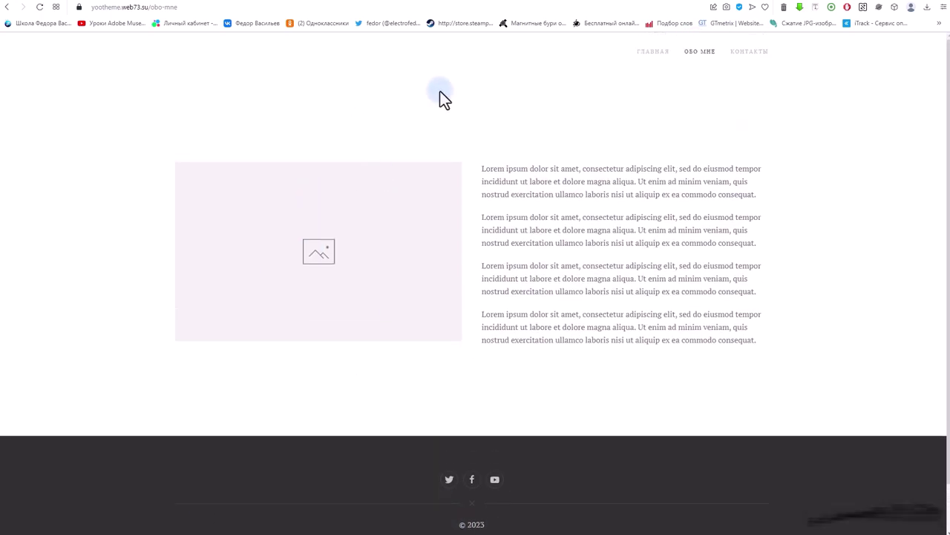
Open the "Контакты" page on the new and reference sites, and examine the reference page's contact list and interactive map.
left_click(757, 53)
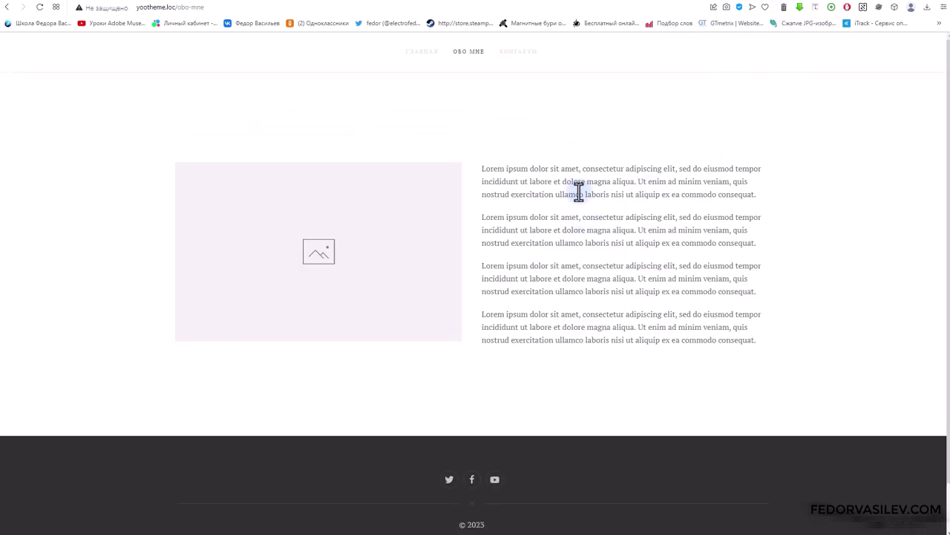
left_click(510, 51)
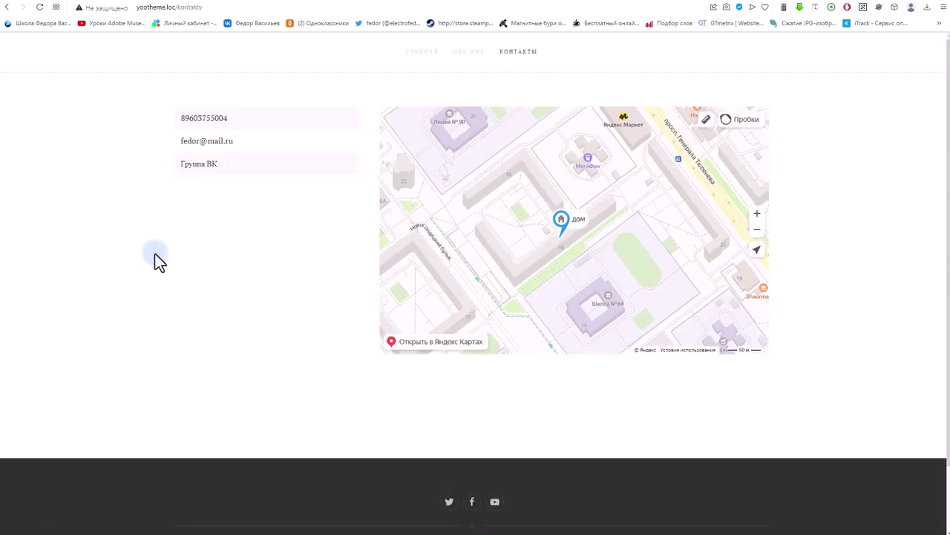
mouse_move(458, 205)
left_mouse_down()
mouse_move(520, 214)
mouse_move(439, 222)
left_mouse_up()
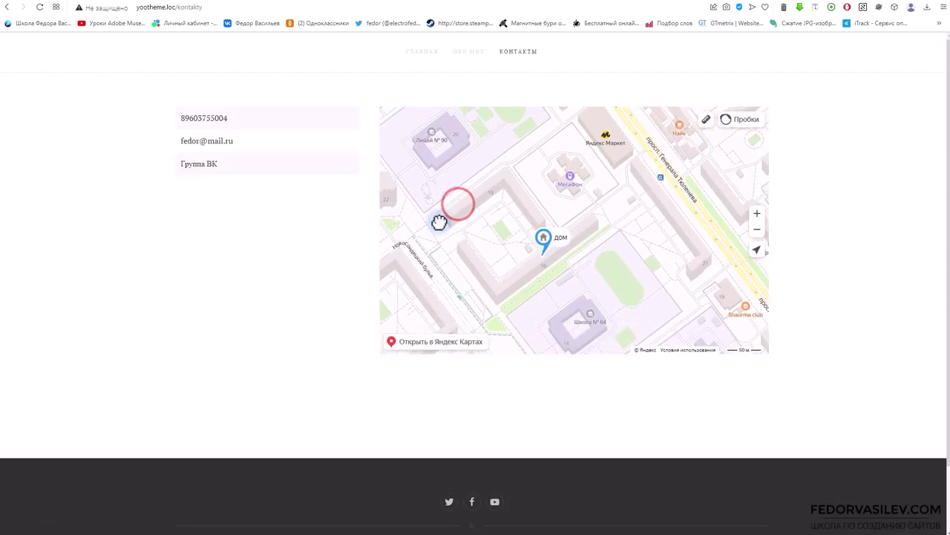
left_click_drag(475, 195, 513, 185)
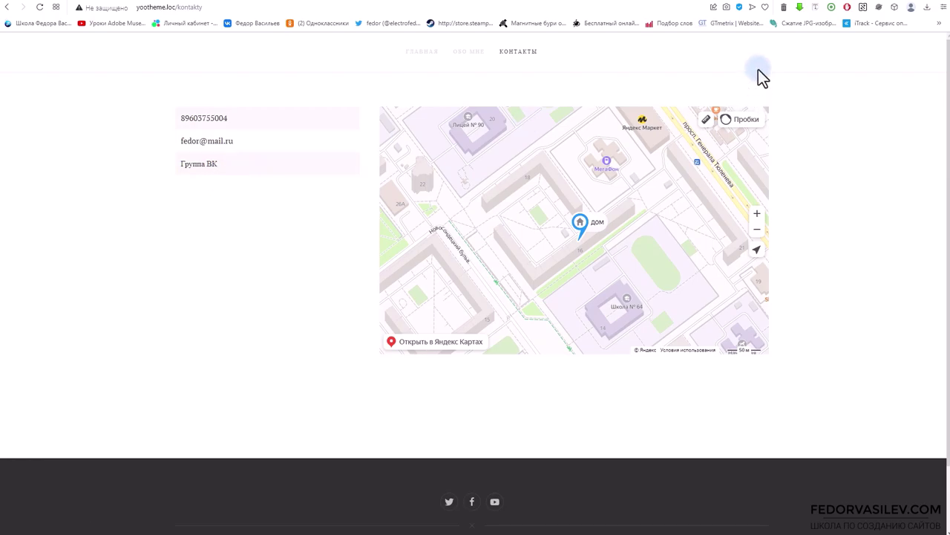
Open the "Контакты" page in the YOOtheme customizer and start a new Builder layout for it.
left_click(700, 4)
left_click(26, 46)
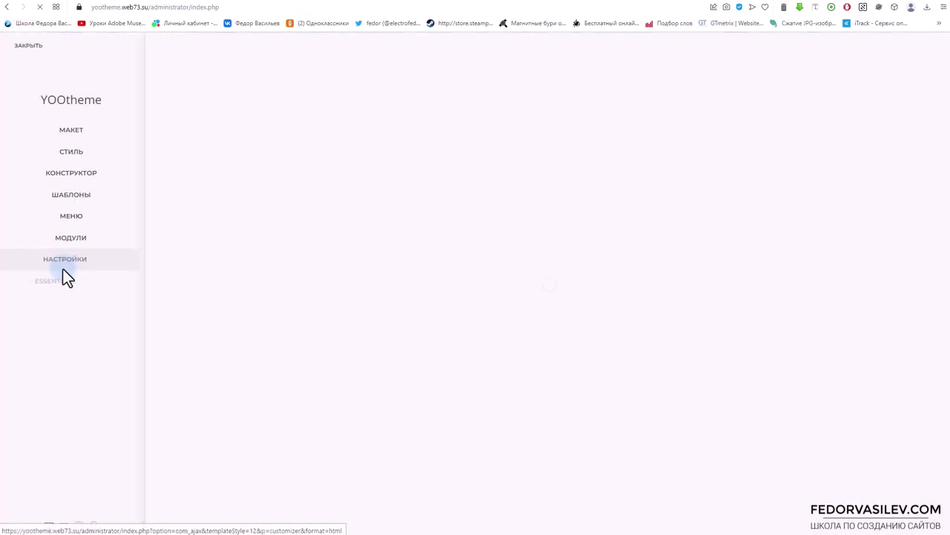
left_click(821, 53)
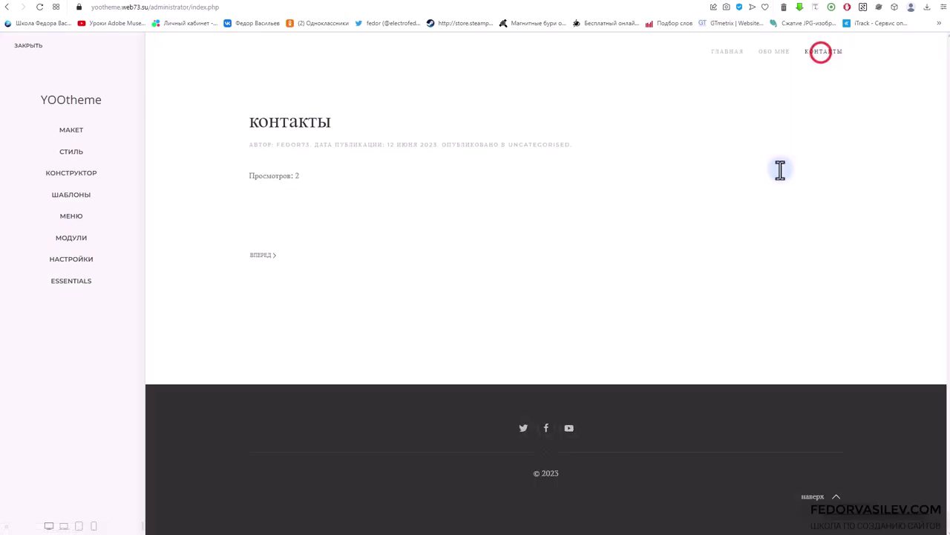
left_click(77, 172)
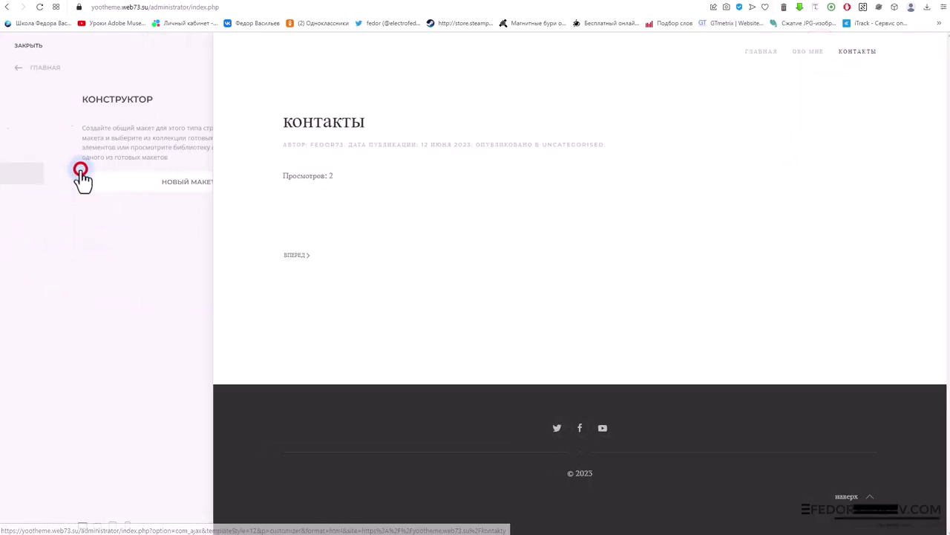
left_click(85, 187)
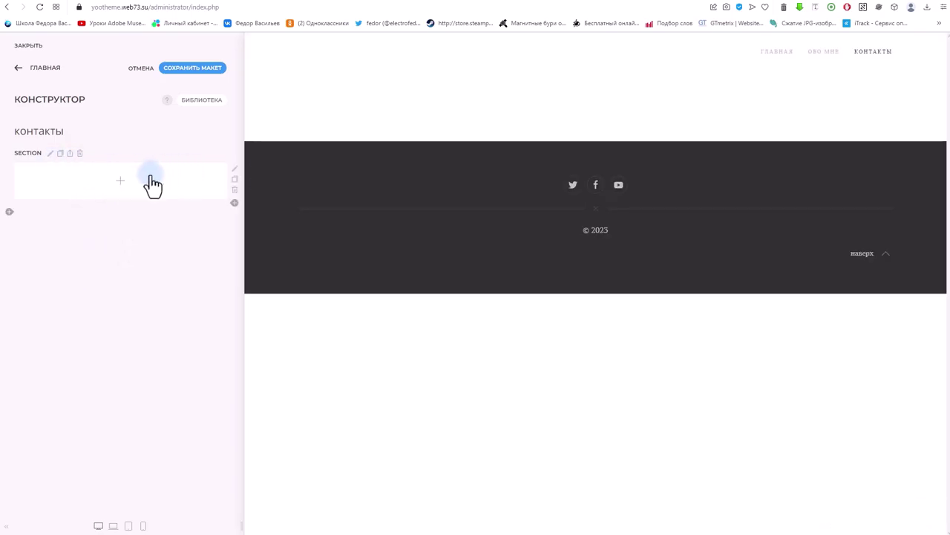
Change the row layout of the empty "контакты" section to Thirds 1-2.
left_click(233, 168)
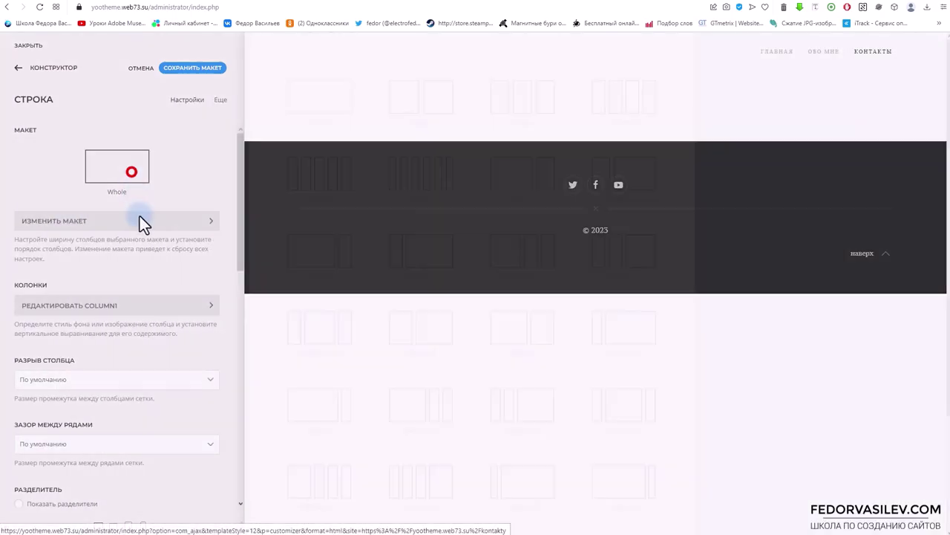
left_click(139, 221)
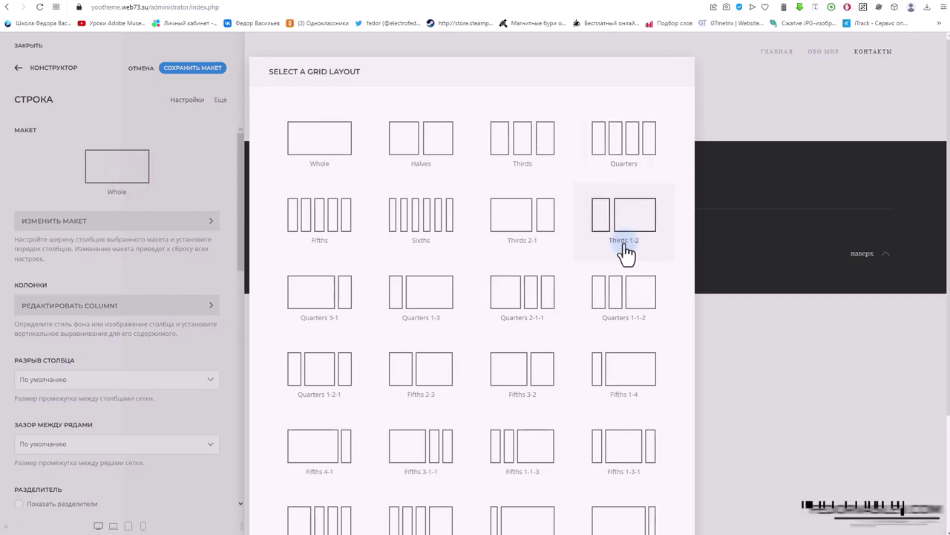
left_click(618, 223)
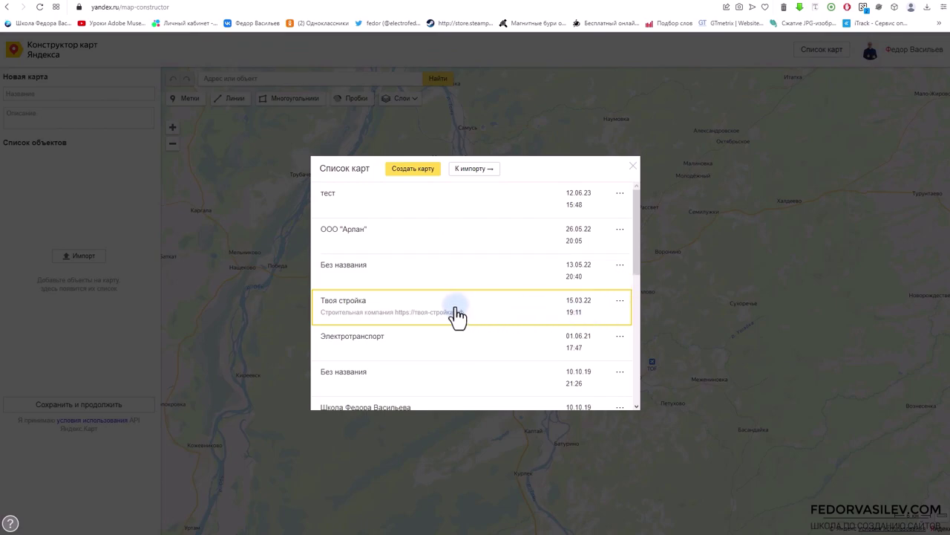
Open the saved map "тест" in the Yandex map constructor, save it for website embedding and stretch it to full width.
left_click(338, 219)
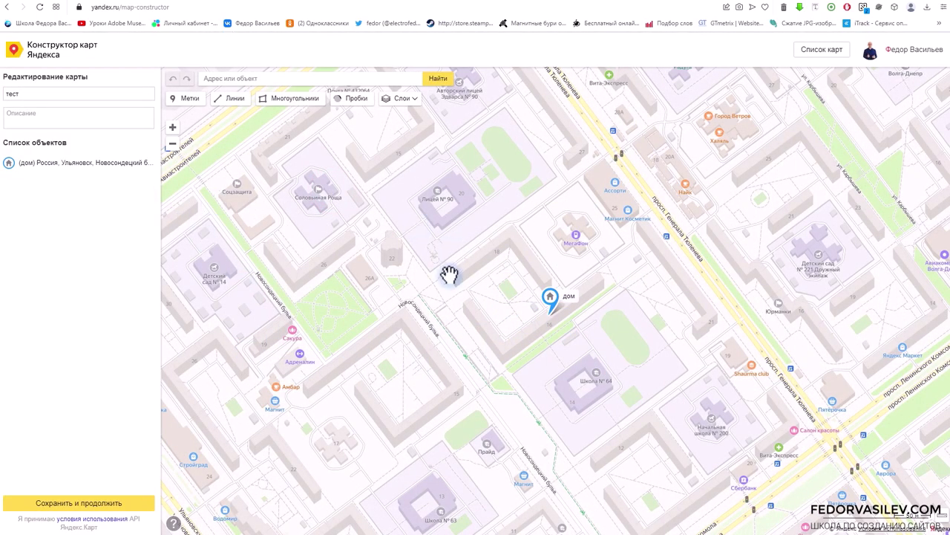
left_click(106, 505)
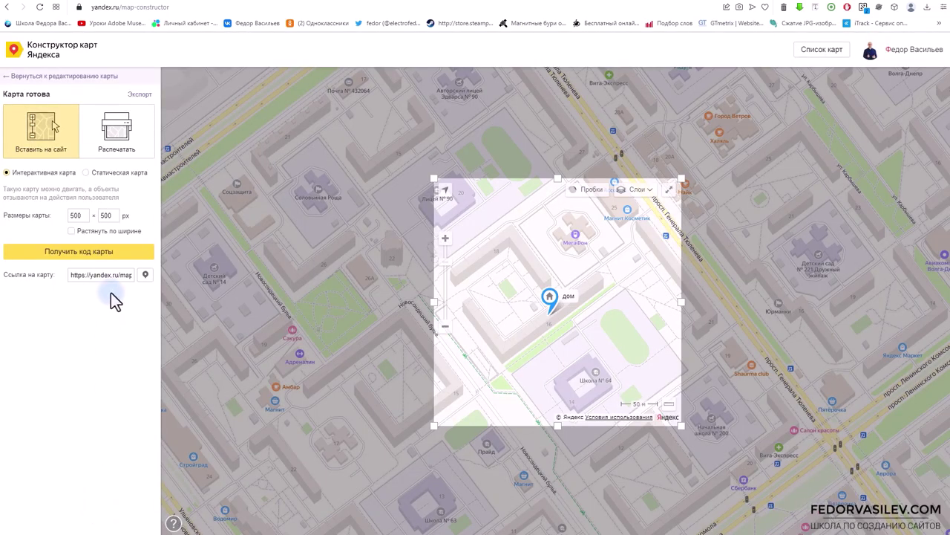
left_click(72, 230)
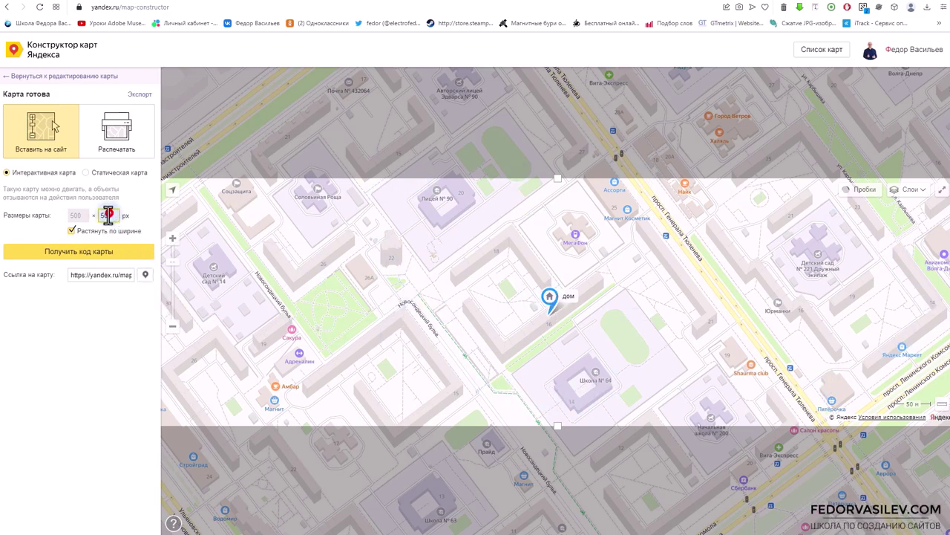
Generate the map's embed code in iframe format and copy it.
left_click(92, 253)
left_click(230, 220)
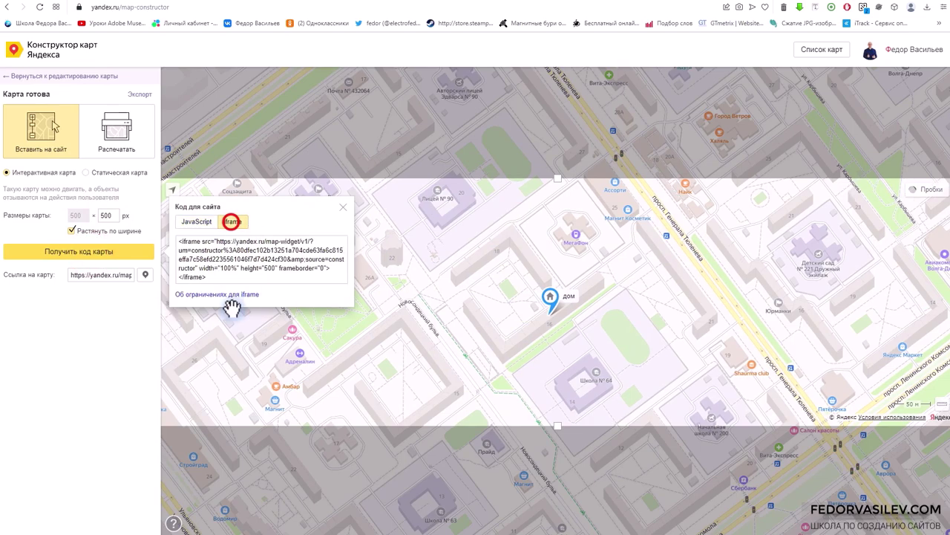
left_click(221, 271)
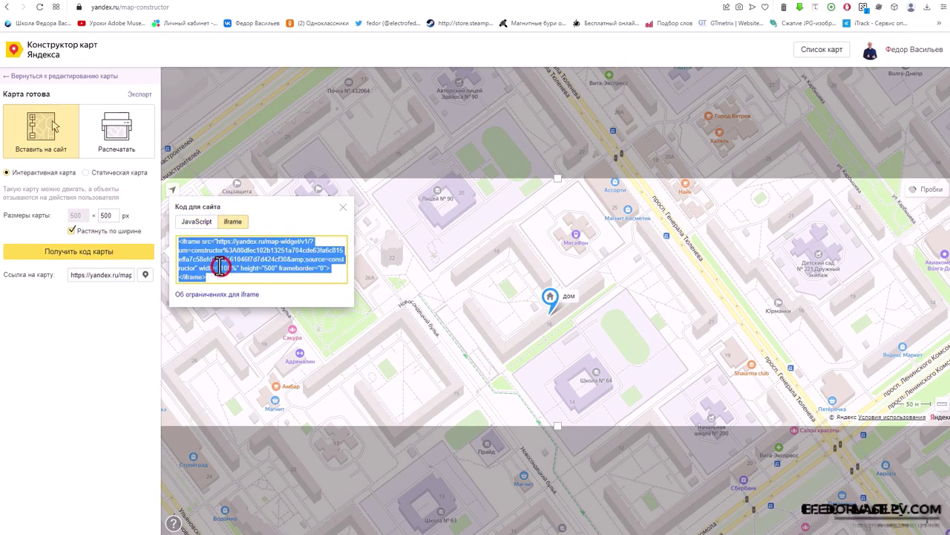
right_click(216, 269)
left_click(240, 297)
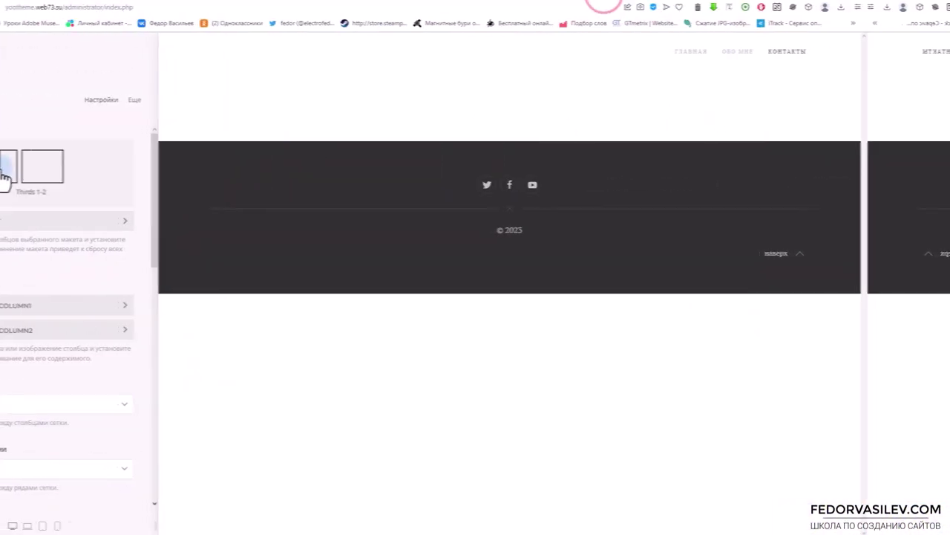
In the YOOtheme customizer, add an Html element to the wide column of "контакты" and paste the map's iframe code into it.
left_click(18, 66)
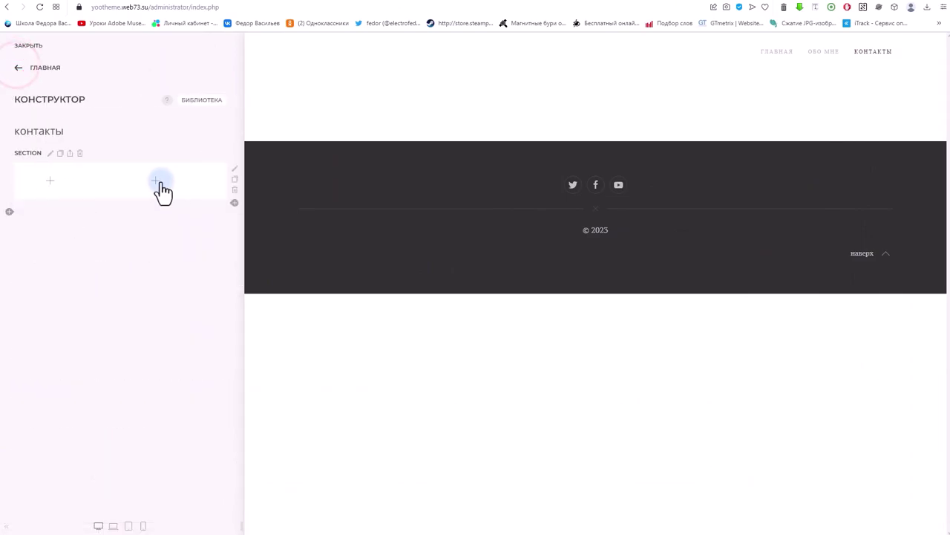
left_click(155, 179)
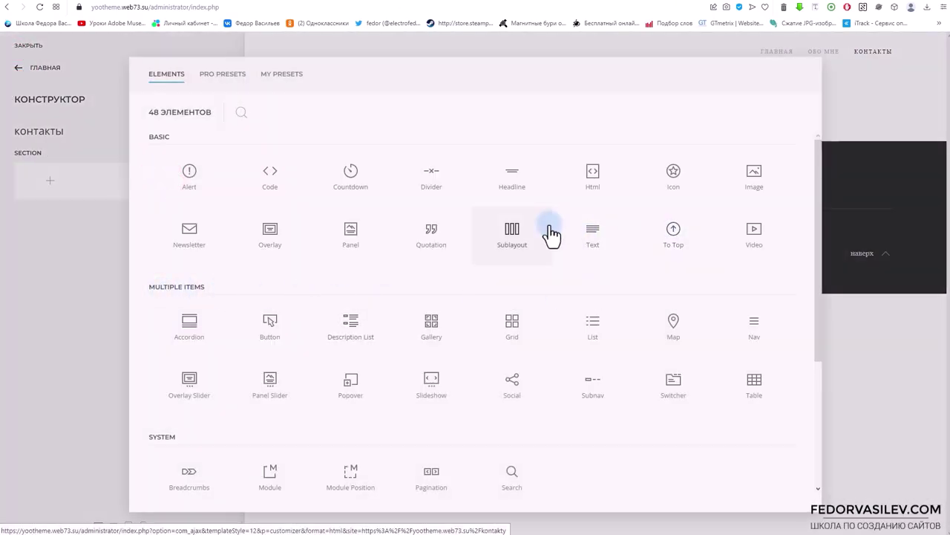
left_click(592, 182)
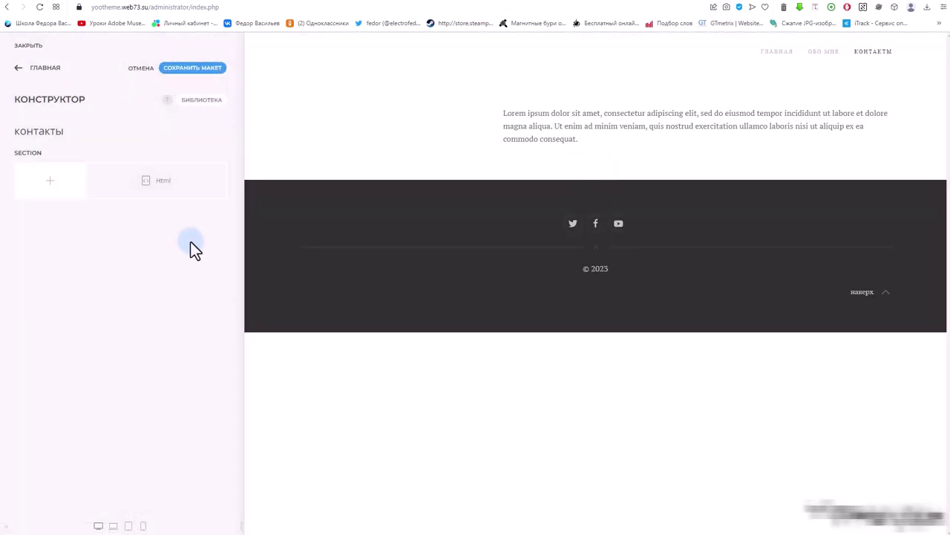
left_click(124, 180)
key("ctrl+v")
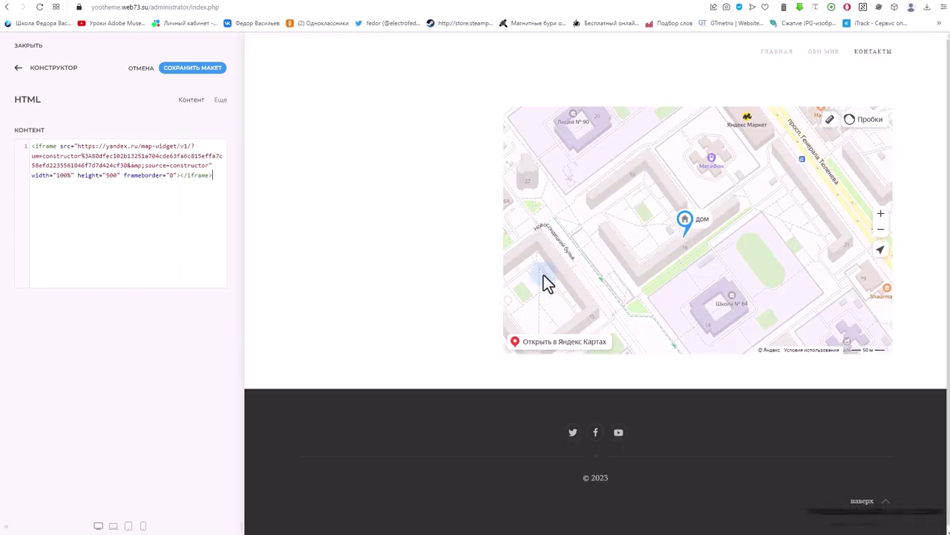
Zoom and pan the embedded map in the preview to test it, and save the layout.
double_click(609, 196)
scroll(607, 237, "up", 2)
scroll(607, 238, "down", 1)
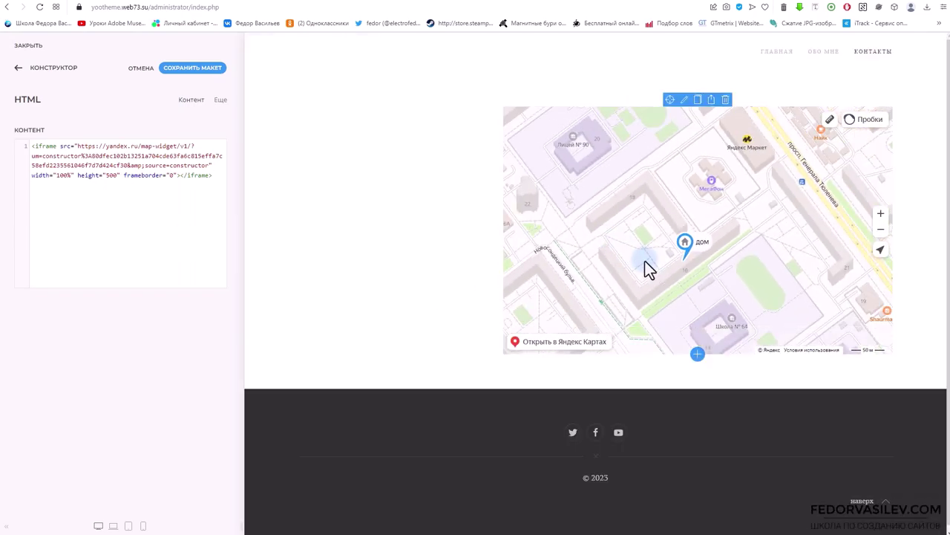
left_click_drag(645, 260, 658, 232)
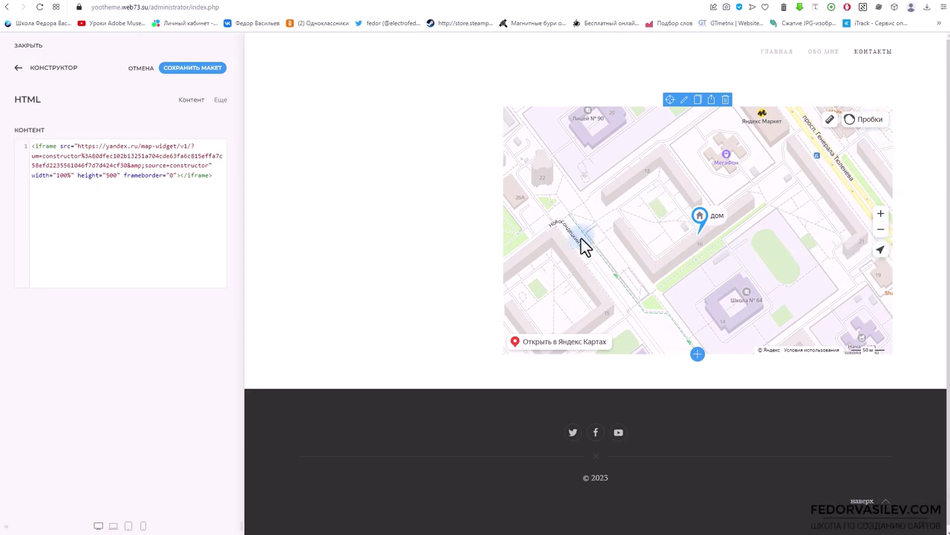
left_click(201, 72)
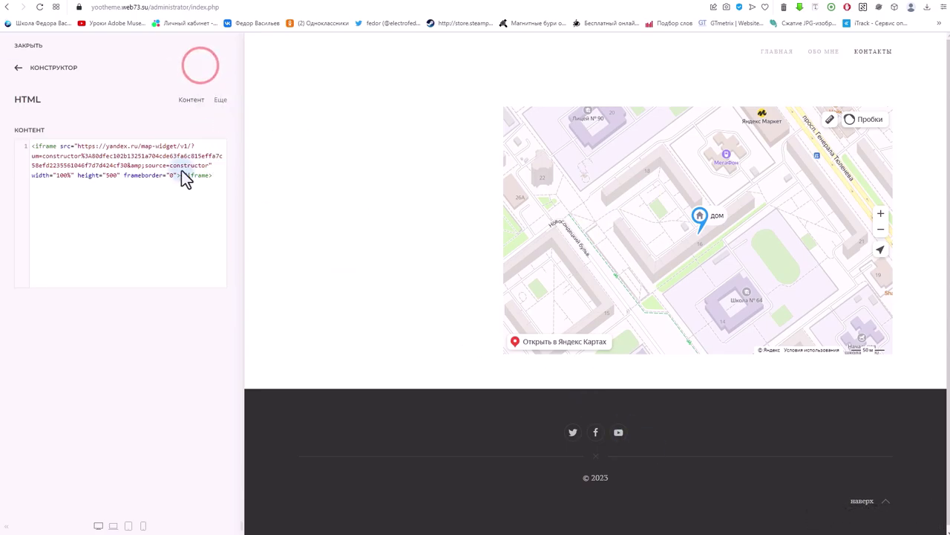
Add a Table element to the empty narrow column beside the map and open it for editing.
left_click(17, 68)
left_click(44, 186)
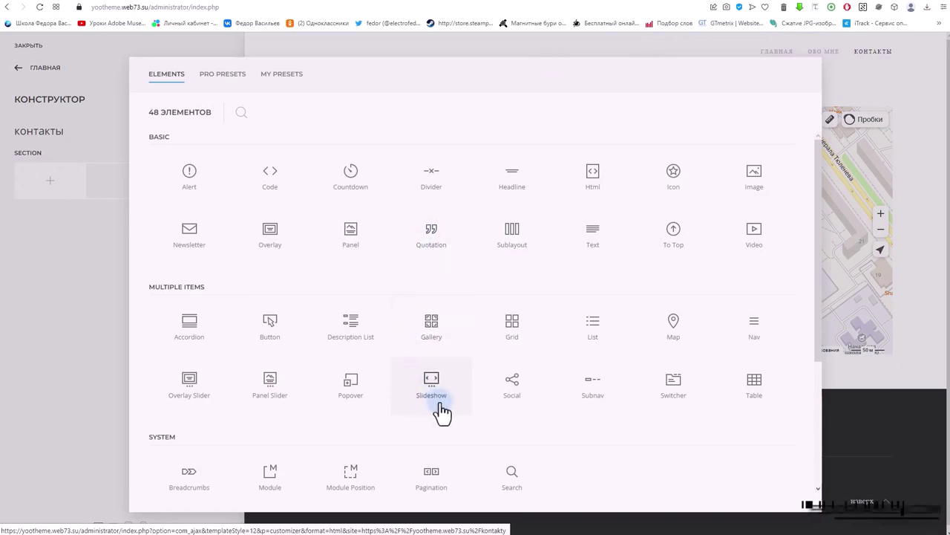
left_click(751, 383)
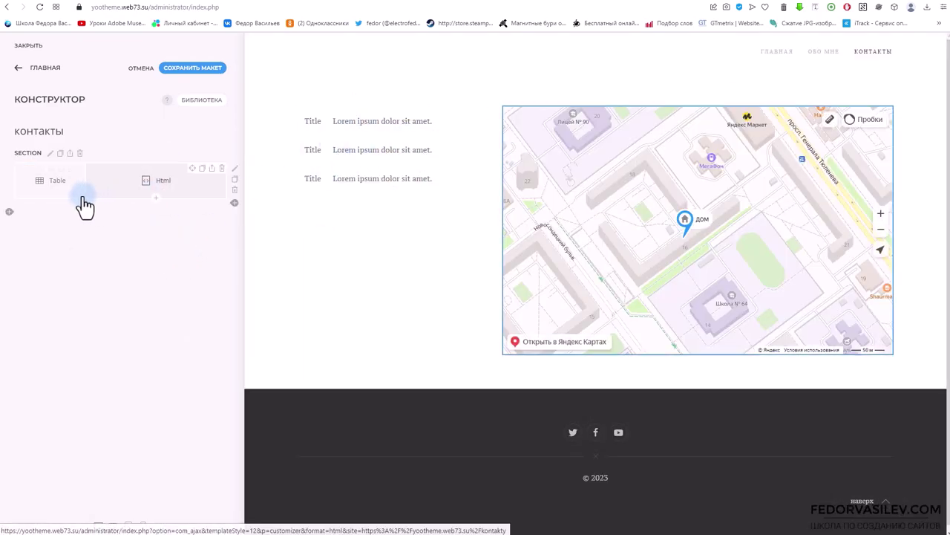
left_click(34, 182)
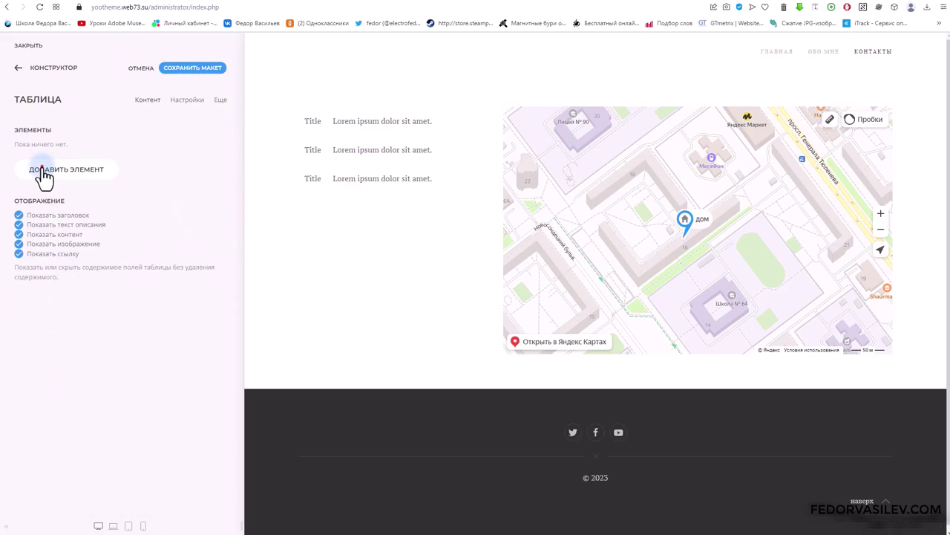
Add a first table item with the phone number link as its title and save the layout.
left_click(42, 169)
left_click(60, 148)
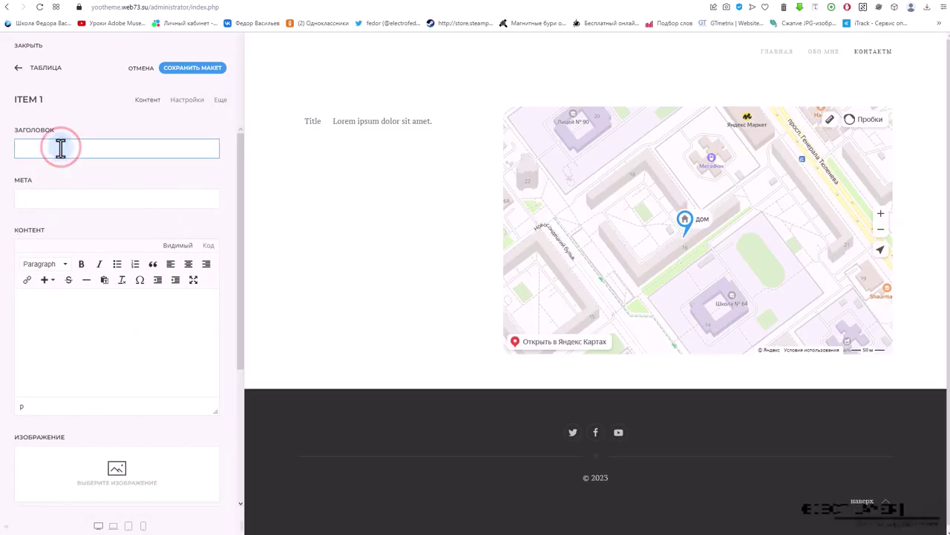
key("ctrl+v")
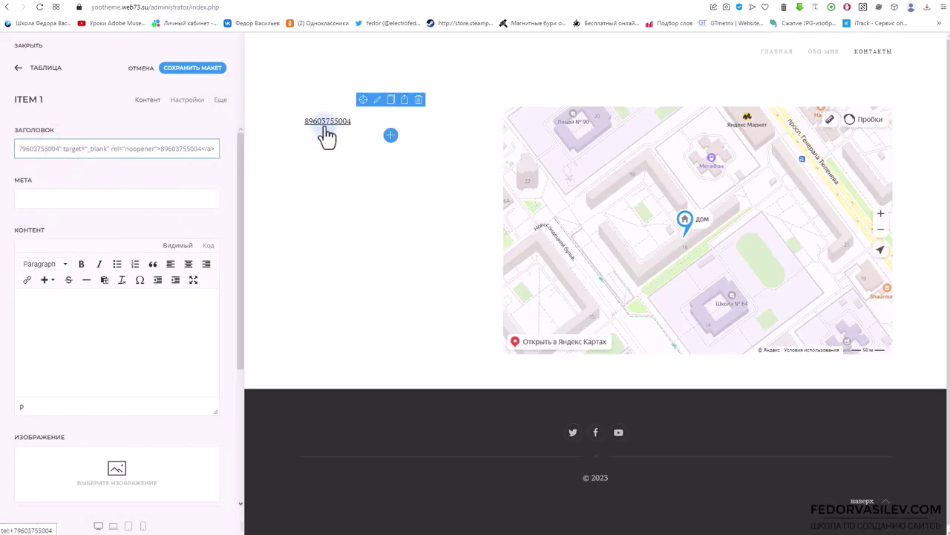
left_click(178, 67)
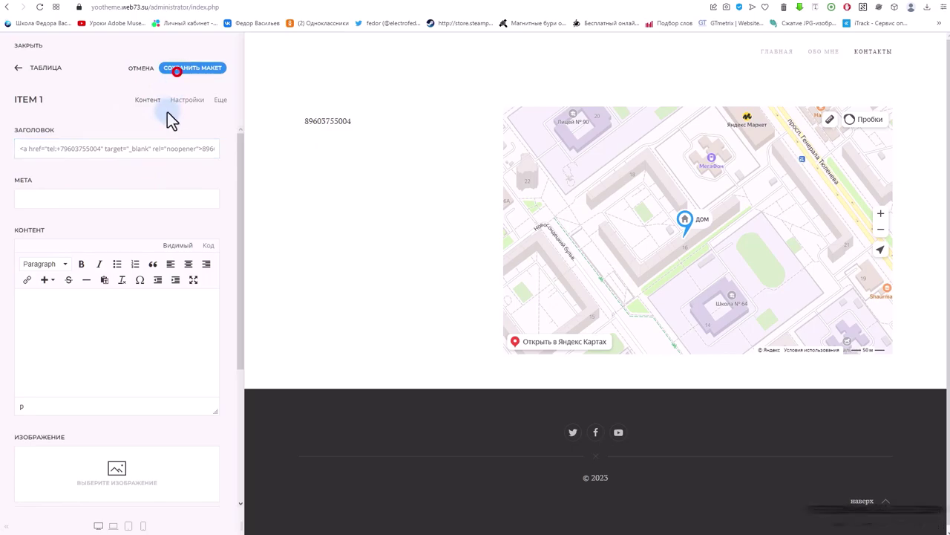
Add a second table item with the e-mail link as its title and save the layout.
left_click(78, 182)
right_click(80, 148)
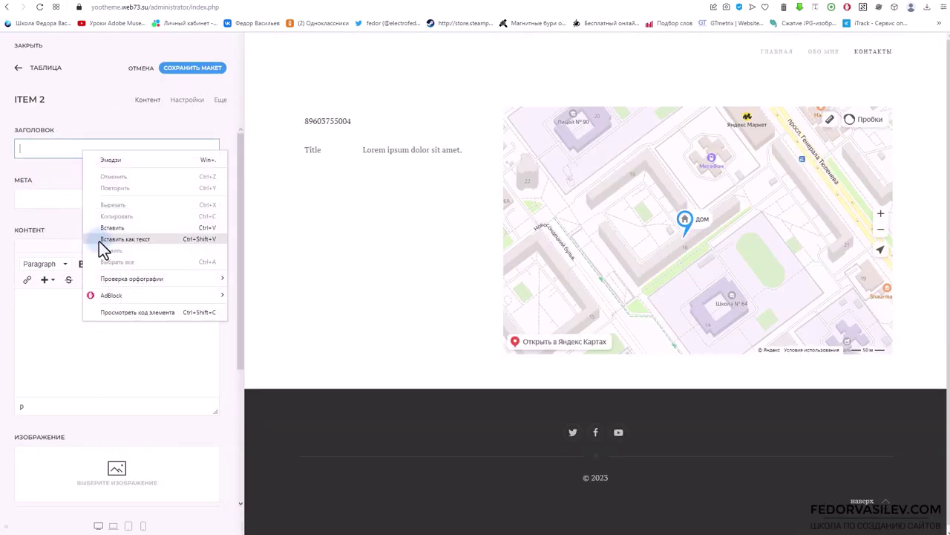
left_click(115, 233)
left_click(178, 68)
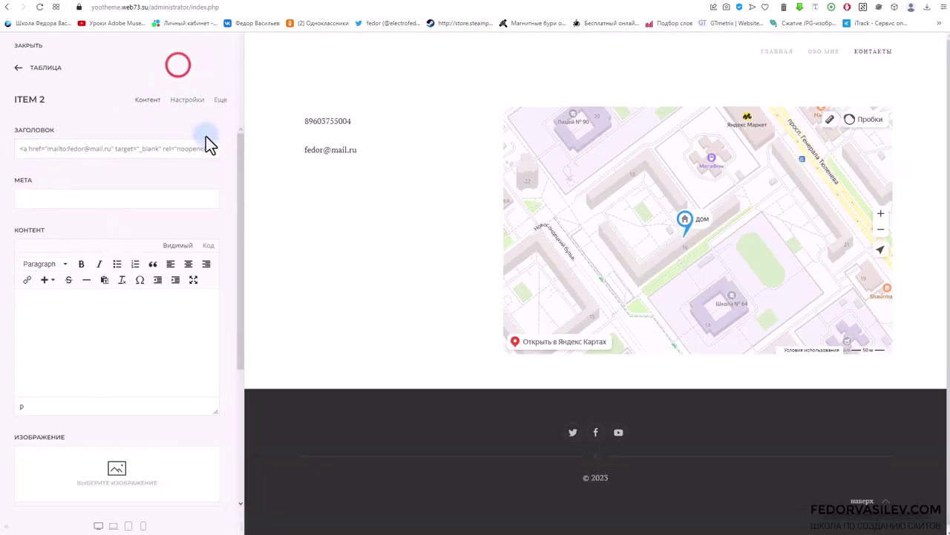
left_click(18, 67)
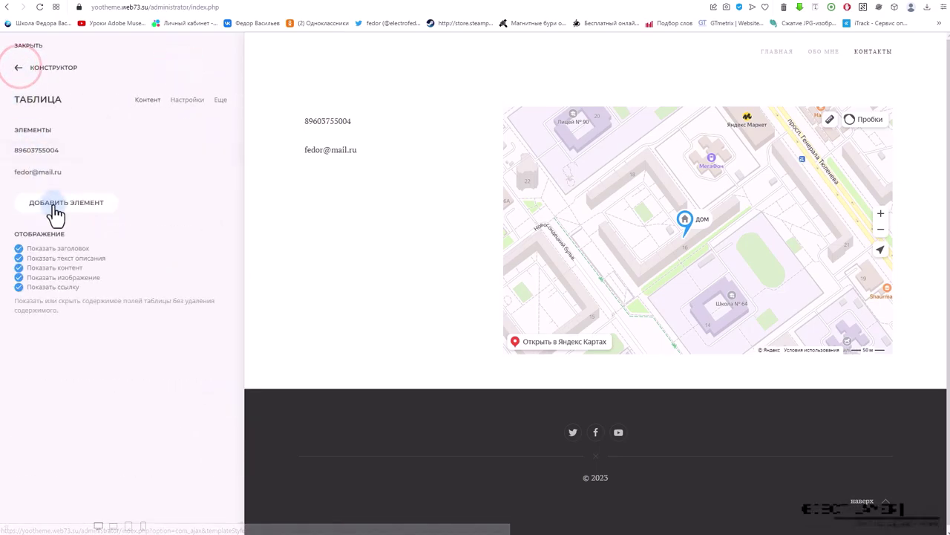
Add a third table item with the "Группа ВК" link as its title and save the layout.
left_click(53, 202)
right_click(67, 147)
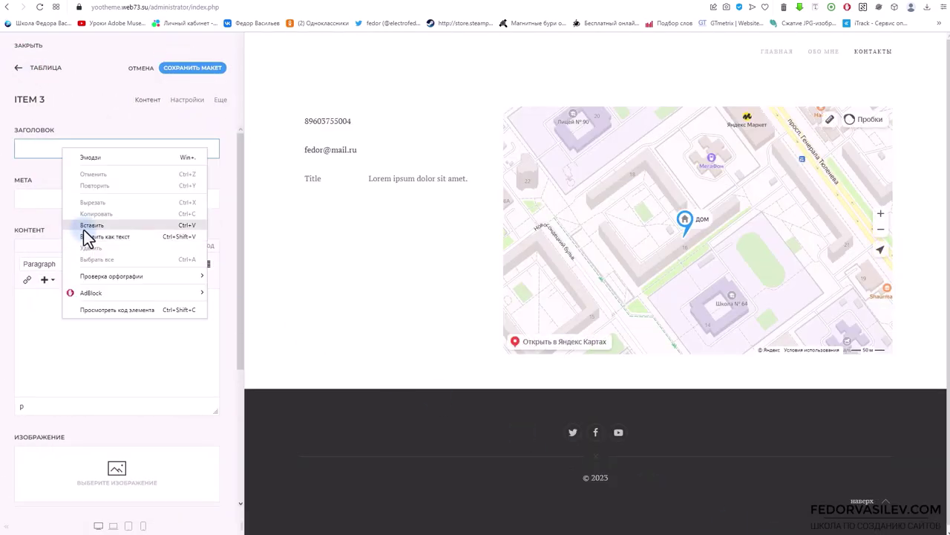
left_click(82, 226)
left_click(182, 70)
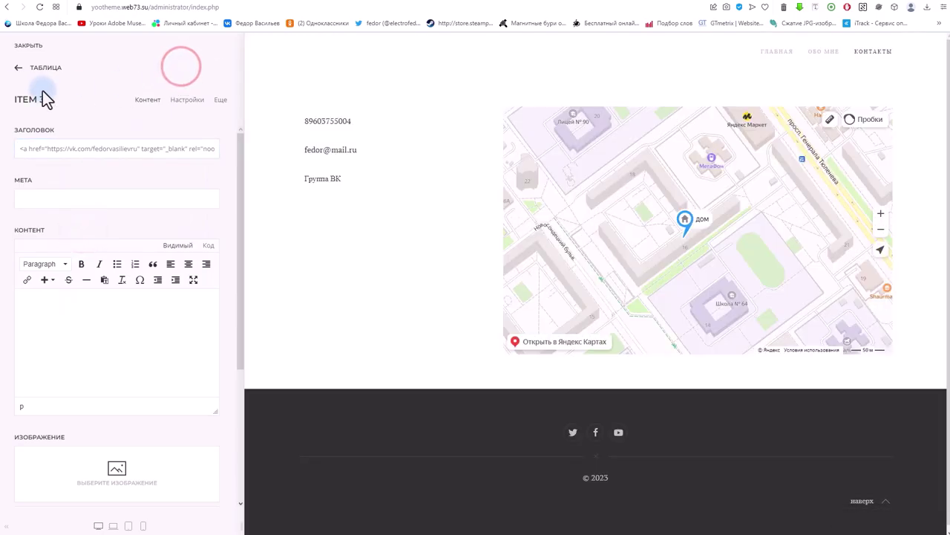
left_click(19, 68)
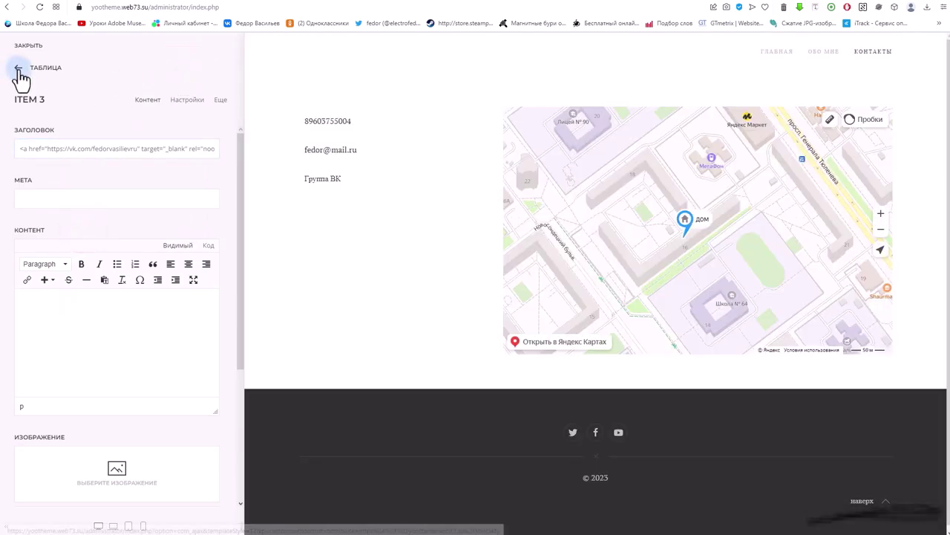
Set the contact table's style to "Полосатый", enable row highlighting on mouse-over and set its size to Small.
left_click(186, 100)
left_click(150, 148)
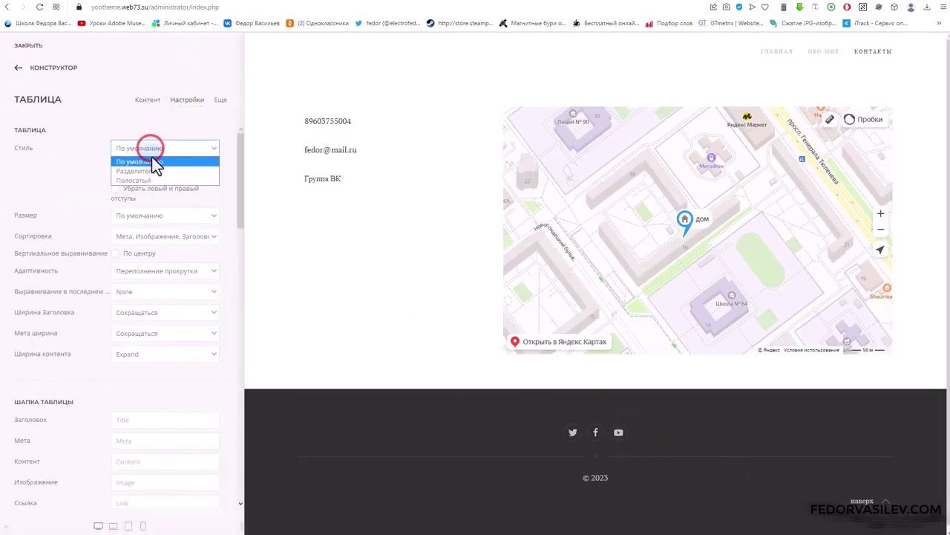
left_click(145, 181)
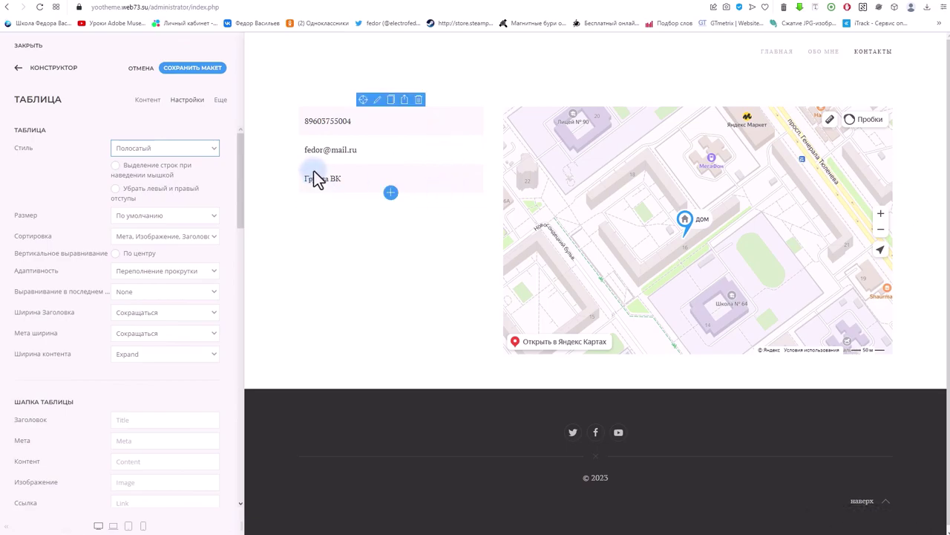
left_click(116, 167)
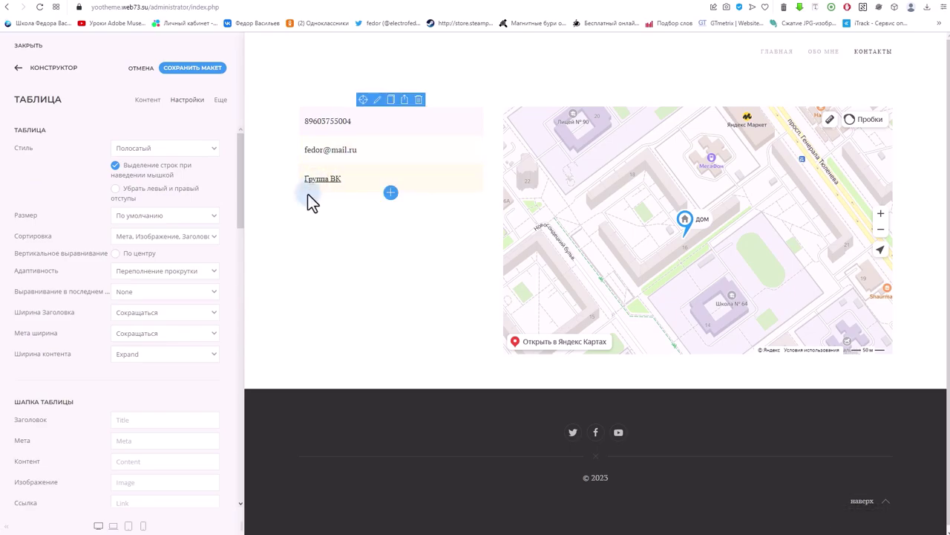
left_click(147, 221)
left_click(132, 233)
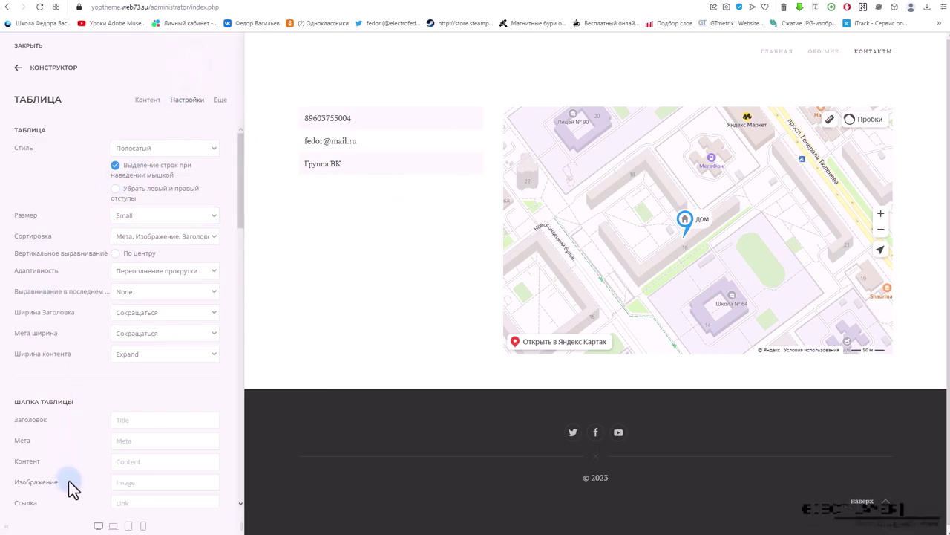
Check the "Контакты" page in the tablet and phone previews, and return to the desktop preview.
left_click(127, 527)
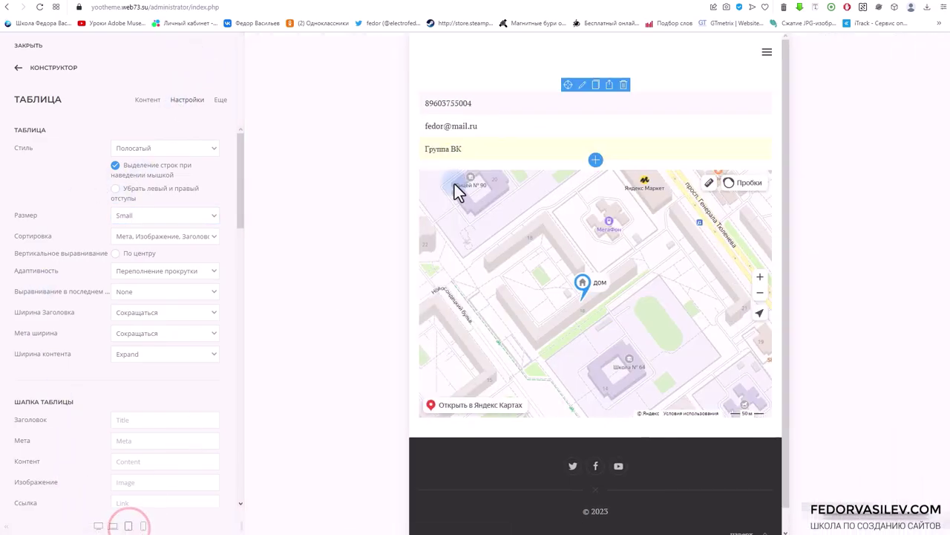
left_click(143, 526)
scroll(542, 235, "down", 5)
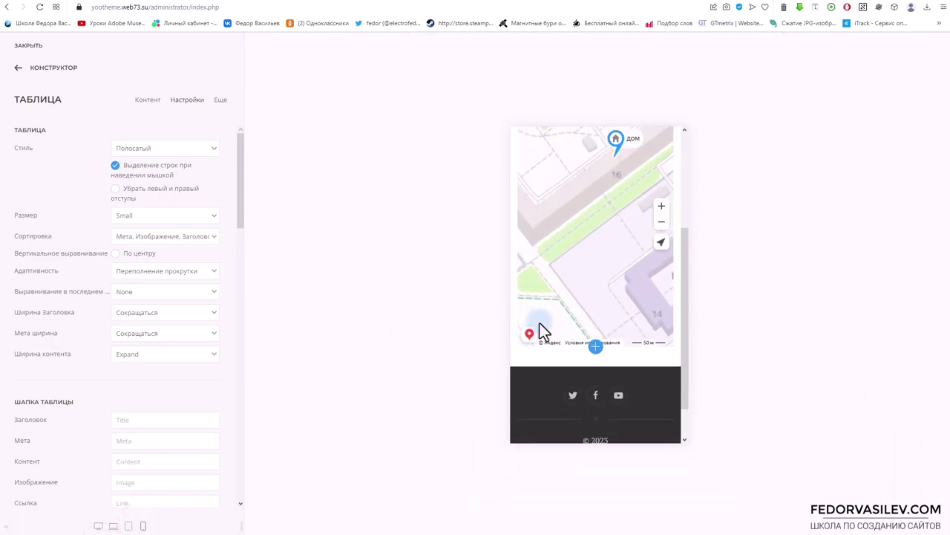
scroll(519, 341, "up", 3)
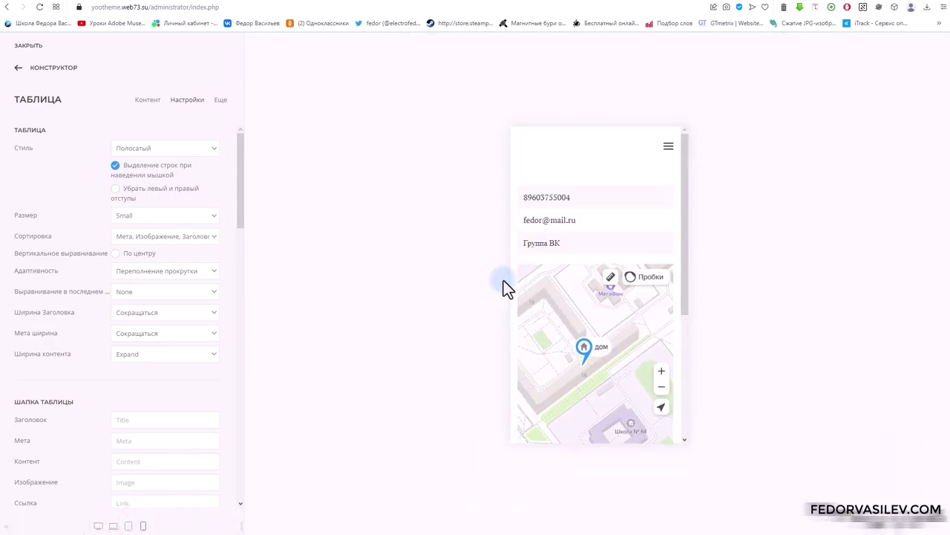
left_click(98, 526)
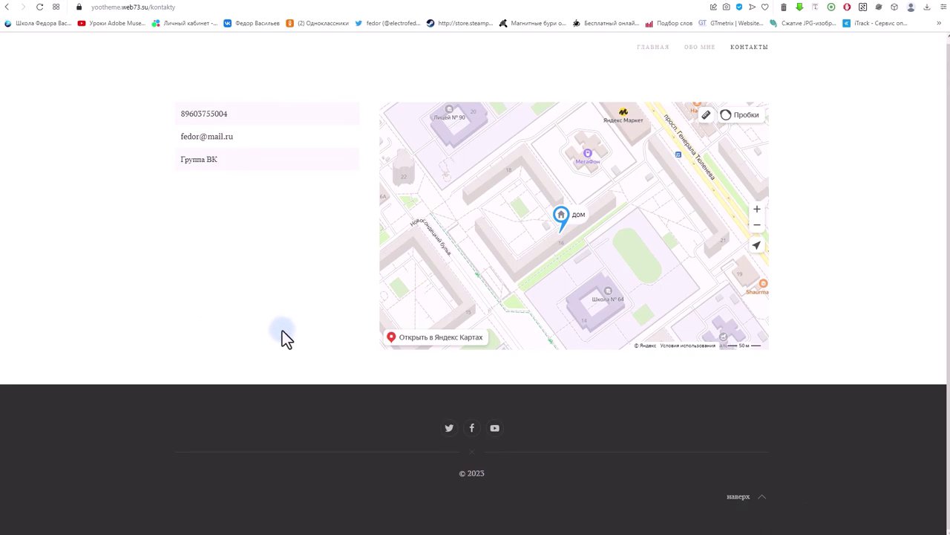
View the "Обо мне" and "Главная" pages on the new live site.
left_click(690, 50)
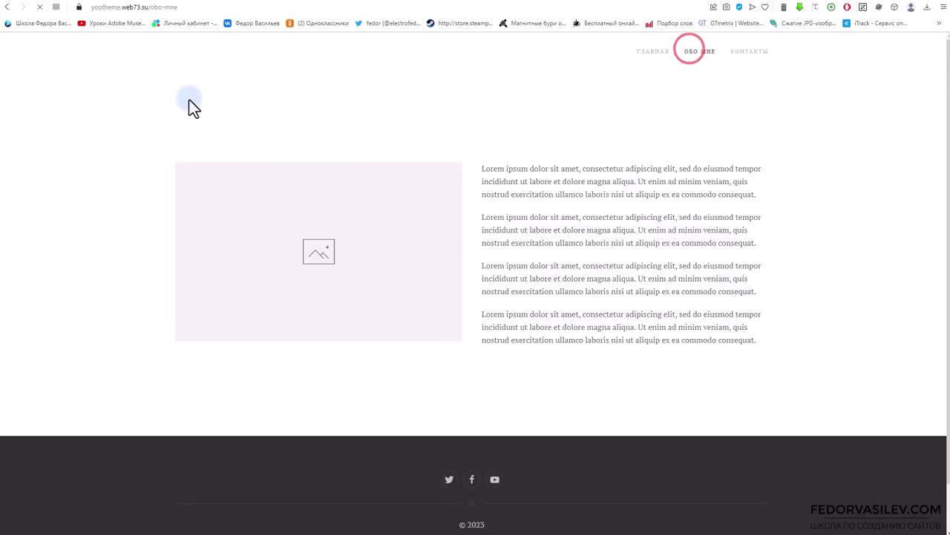
left_click(643, 52)
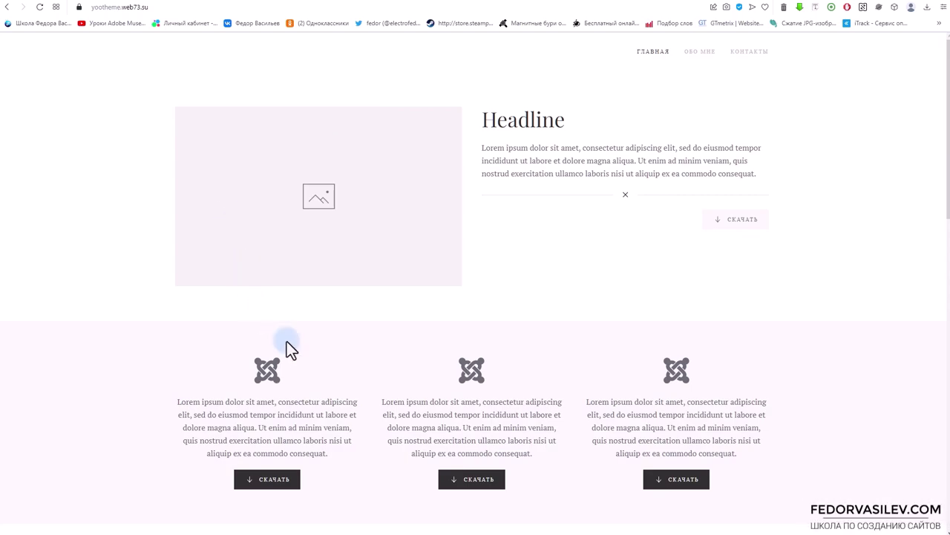
Review the full length of the live home page and the "Обо мне" page.
scroll(286, 340, "down", 4)
scroll(287, 349, "down", 6)
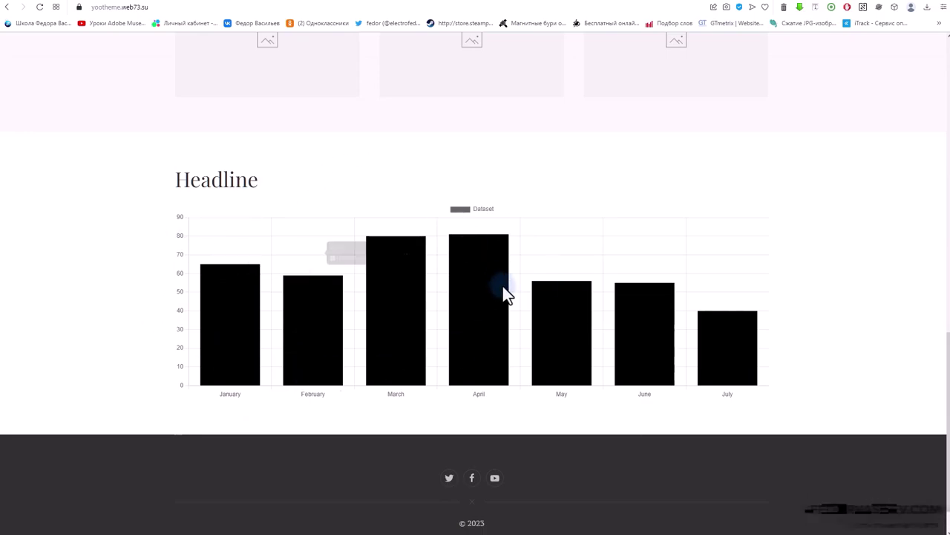
scroll(485, 253, "up", 6)
scroll(484, 252, "up", 4)
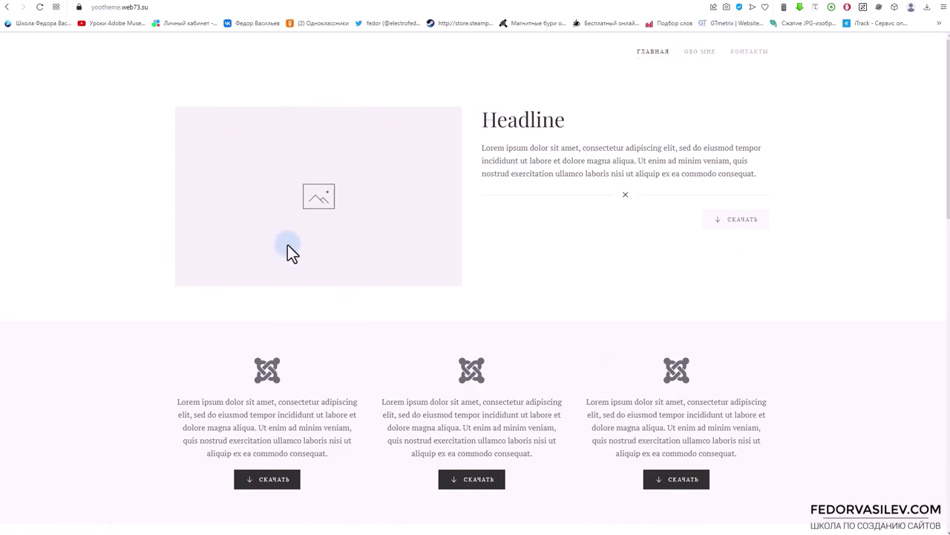
left_click(699, 59)
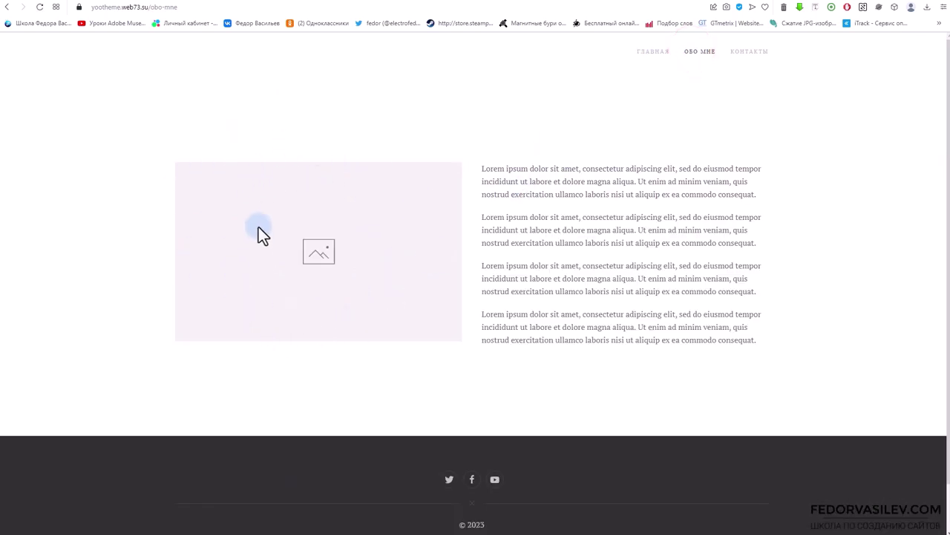
left_click(663, 52)
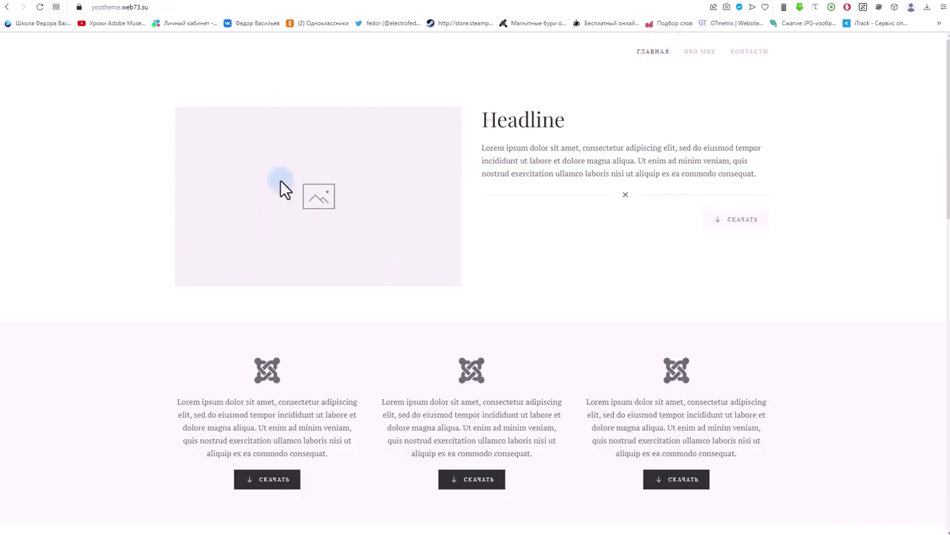
scroll(280, 181, "down", 15)
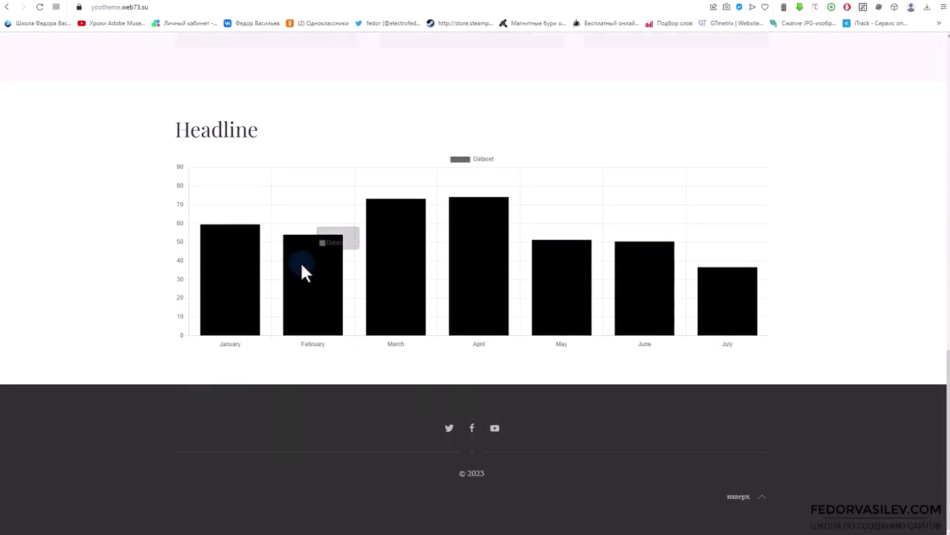
scroll(302, 271, "up", 15)
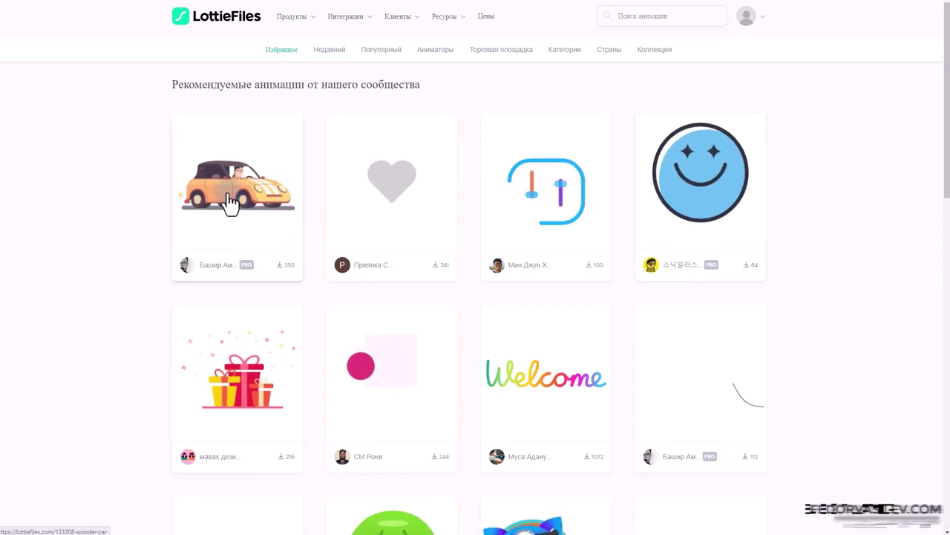
Browse the featured animations and the marketplace section on the LottieFiles site.
scroll(230, 202, "down", 3)
scroll(230, 202, "down", 3)
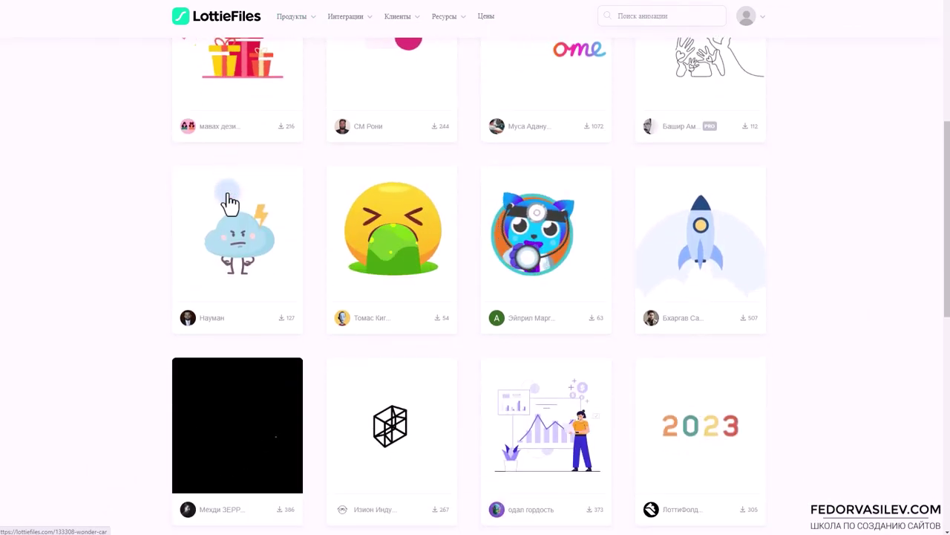
scroll(230, 202, "down", 3)
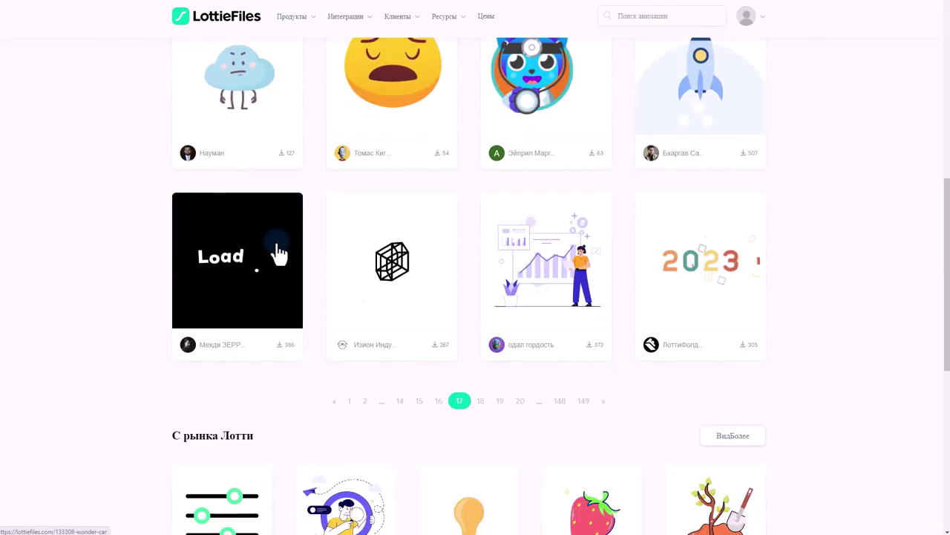
scroll(747, 245, "down", 3)
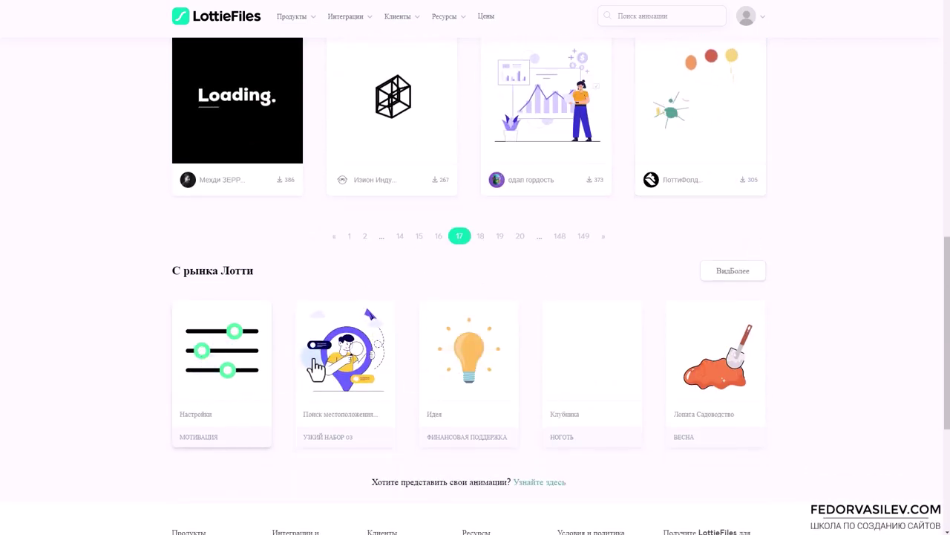
scroll(783, 278, "up", 12)
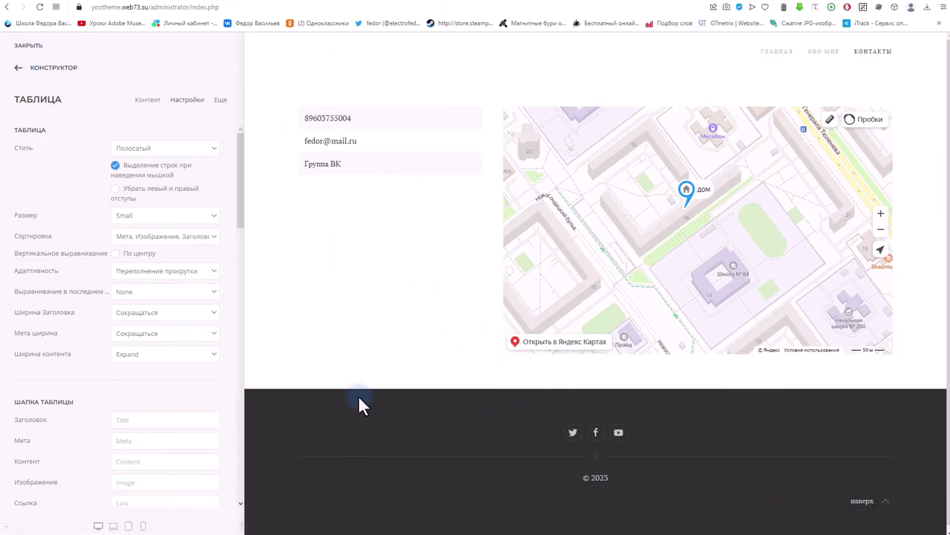
Close the YOOtheme page builder and open Joomla's media manager.
left_click(28, 46)
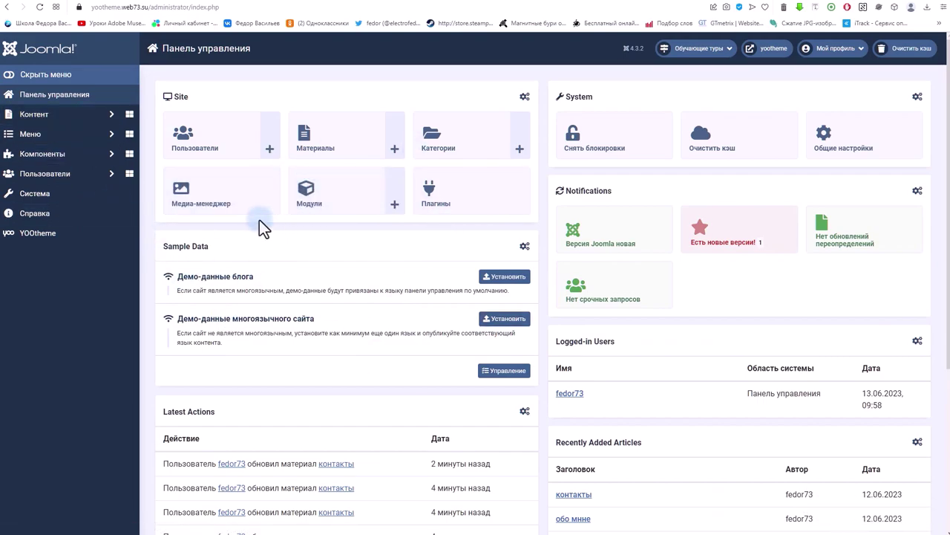
left_click(61, 114)
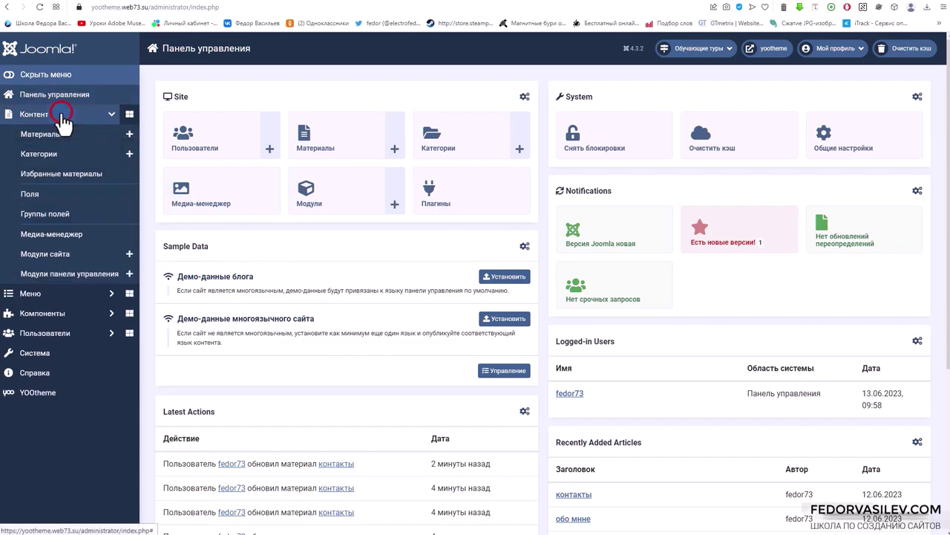
left_click(67, 233)
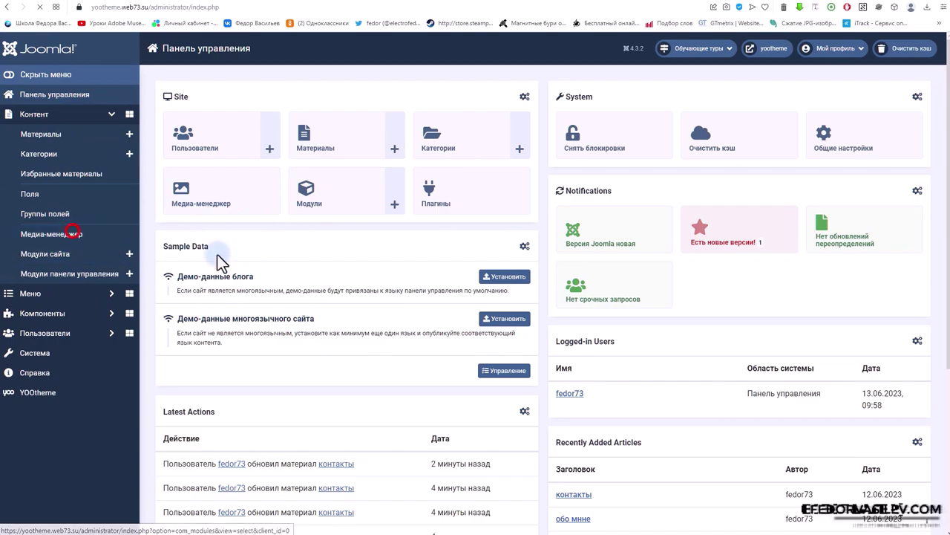